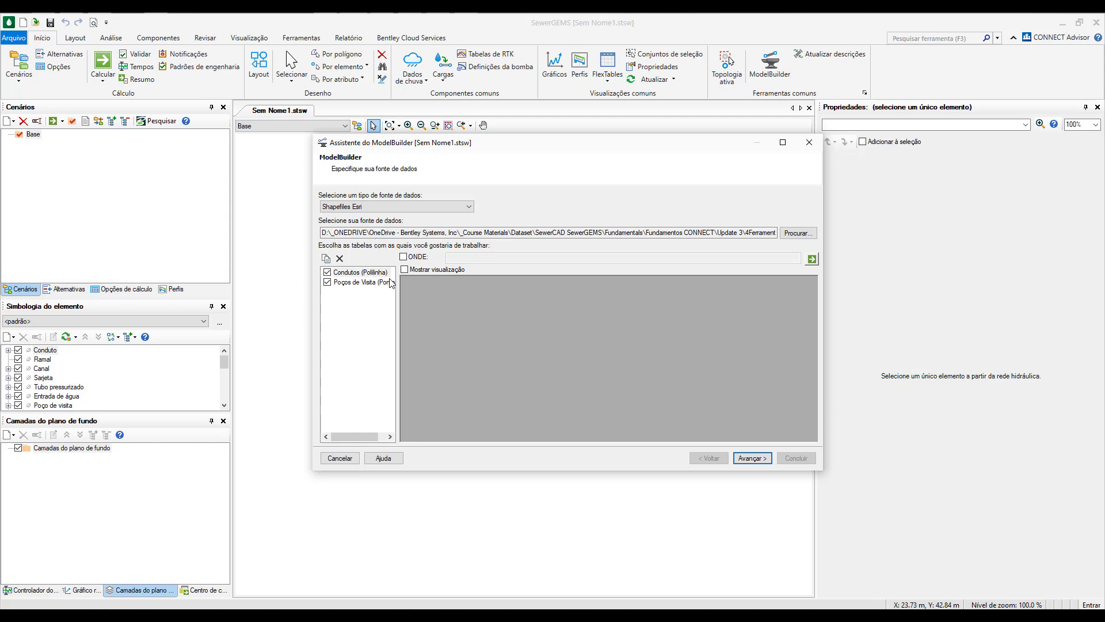
Preview the attribute records of the Poços de Visita and Condutos shapefile tables.
drag(402, 282, 422, 277)
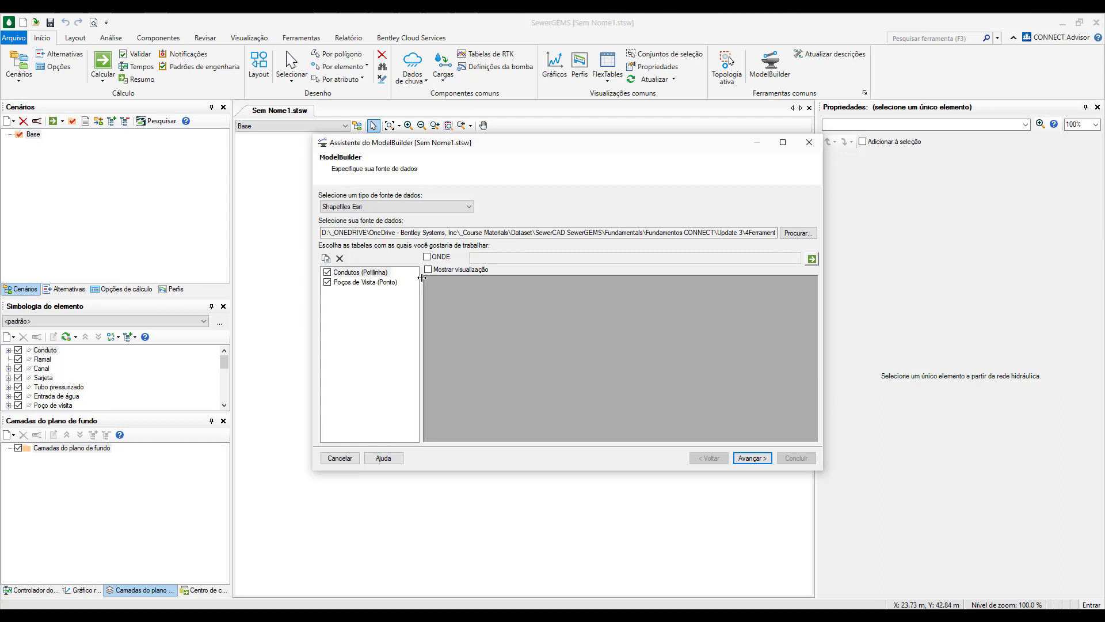
click(356, 284)
click(428, 269)
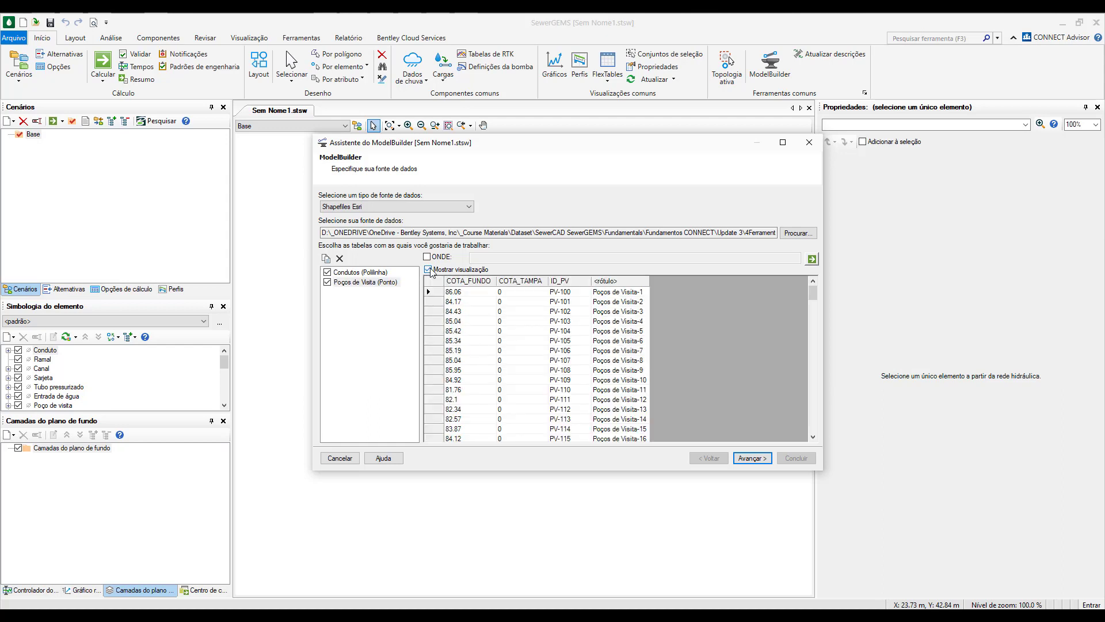
click(367, 274)
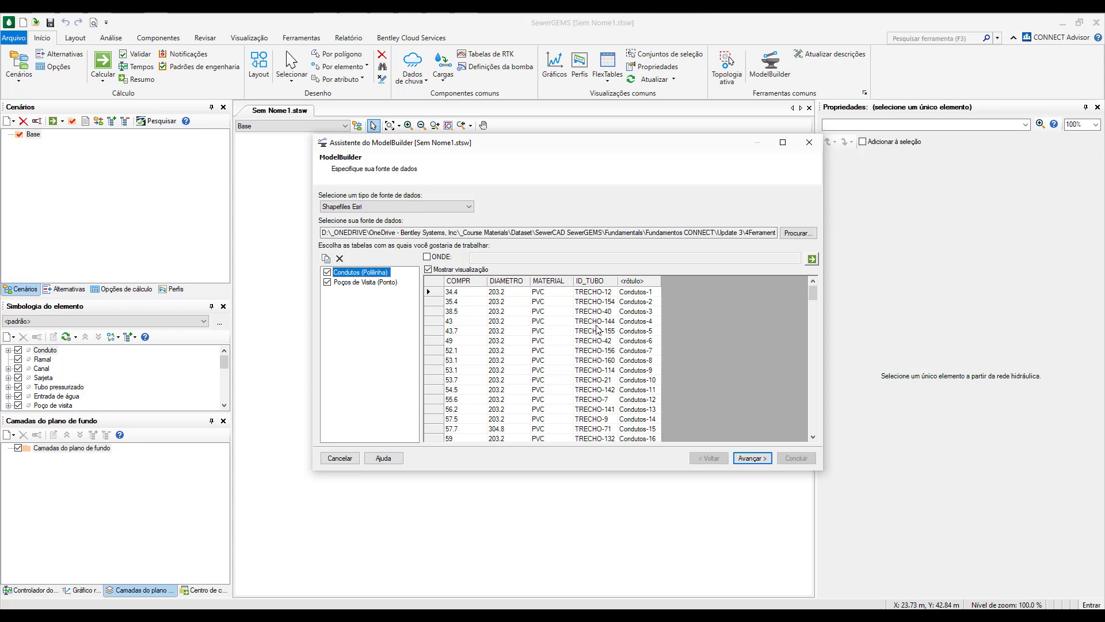
Accept both tables, metre coordinates with 1 m connectivity tolerance, and the synchronization options that add and update objects.
click(768, 461)
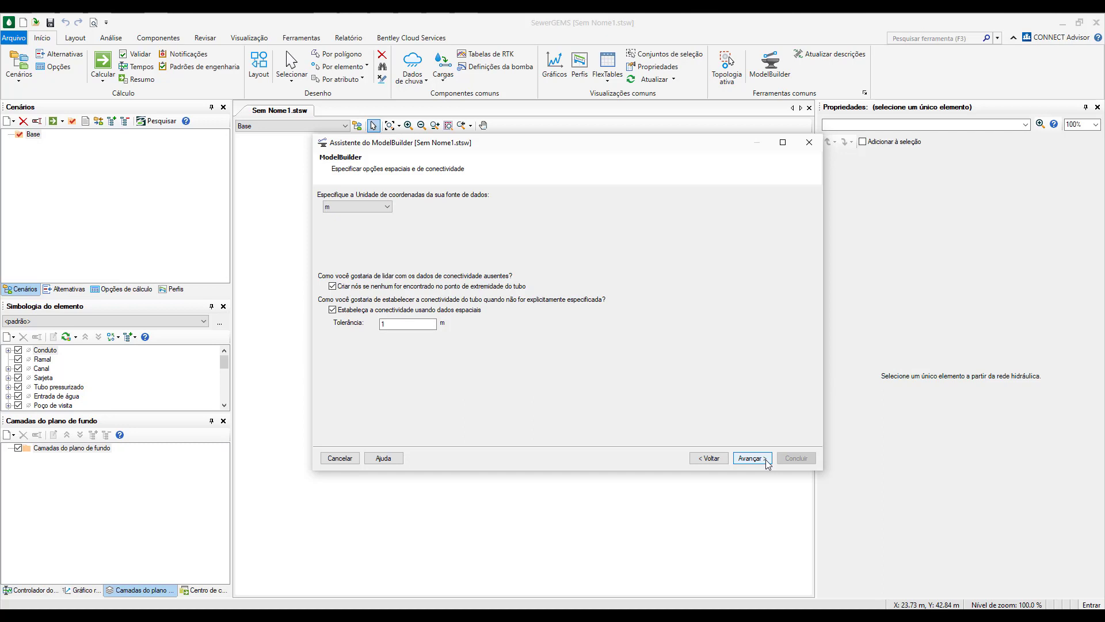
click(768, 464)
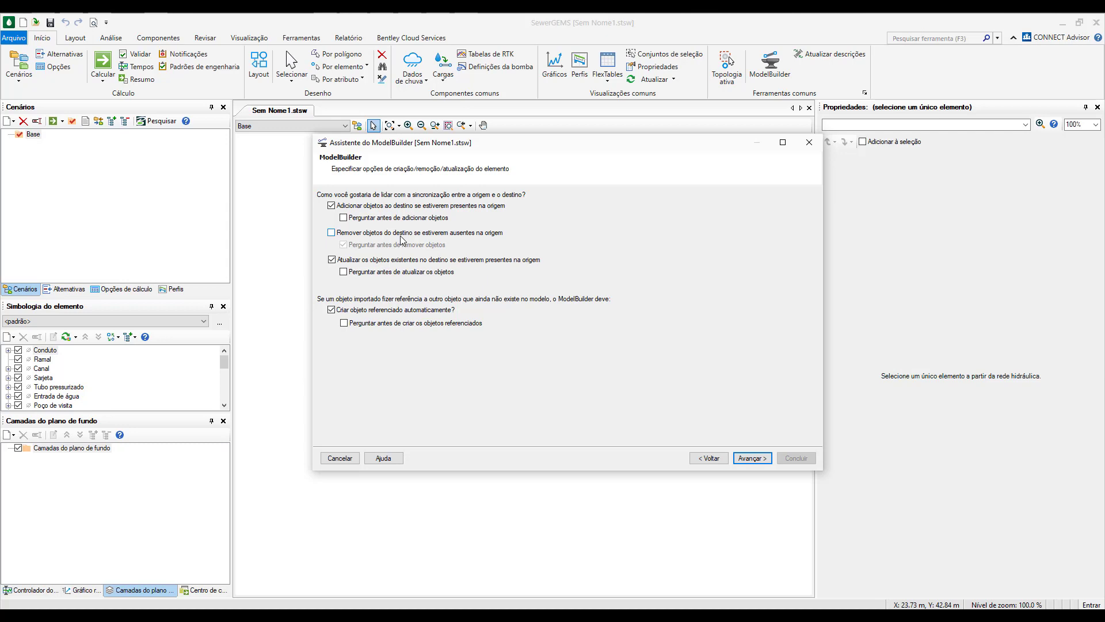
click(751, 455)
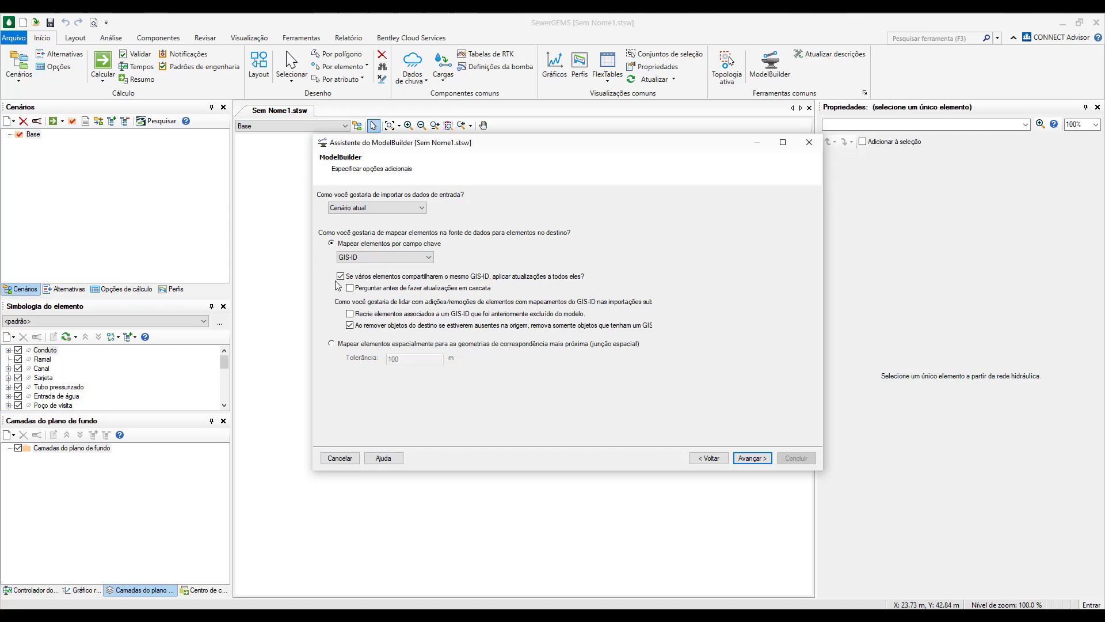
Keep GIS-ID as the key field for mapping elements and accept the additional options for the current scenario.
click(413, 251)
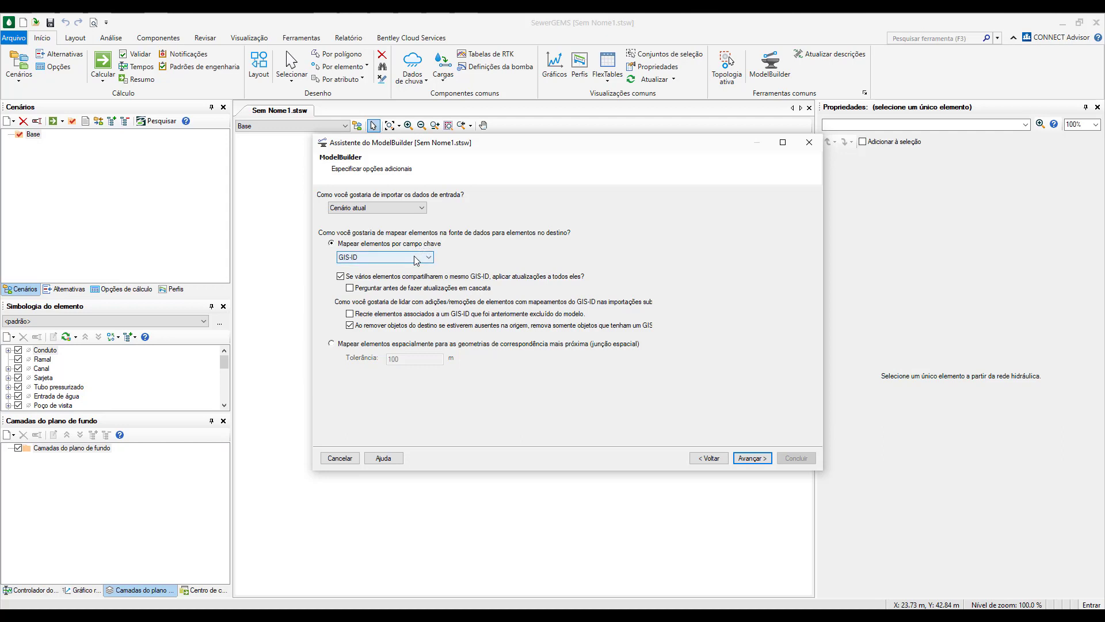
click(415, 257)
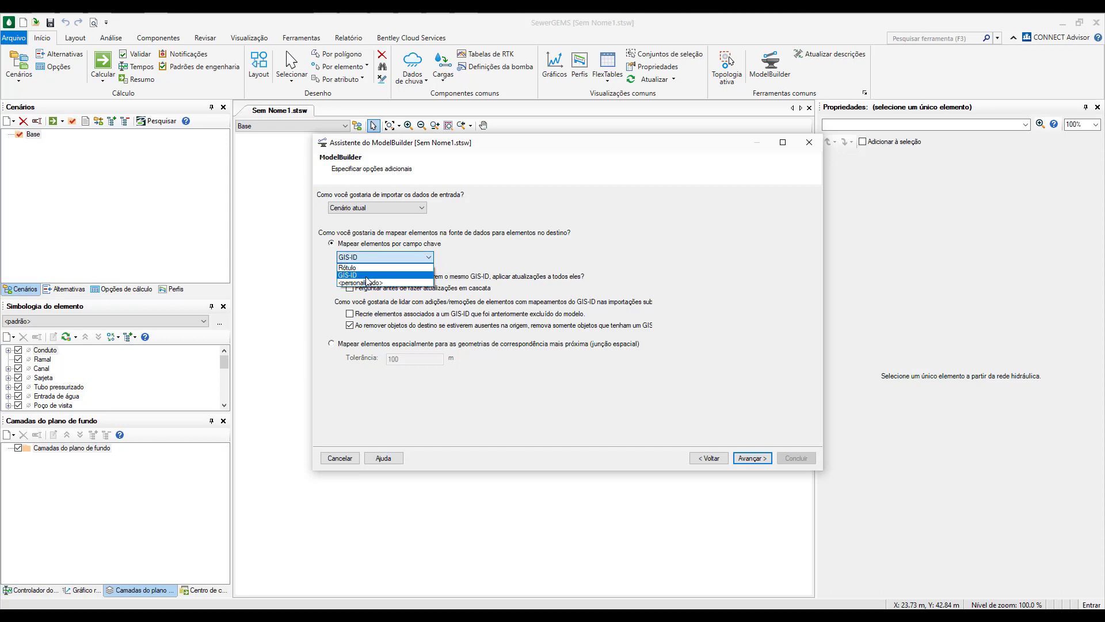
click(526, 247)
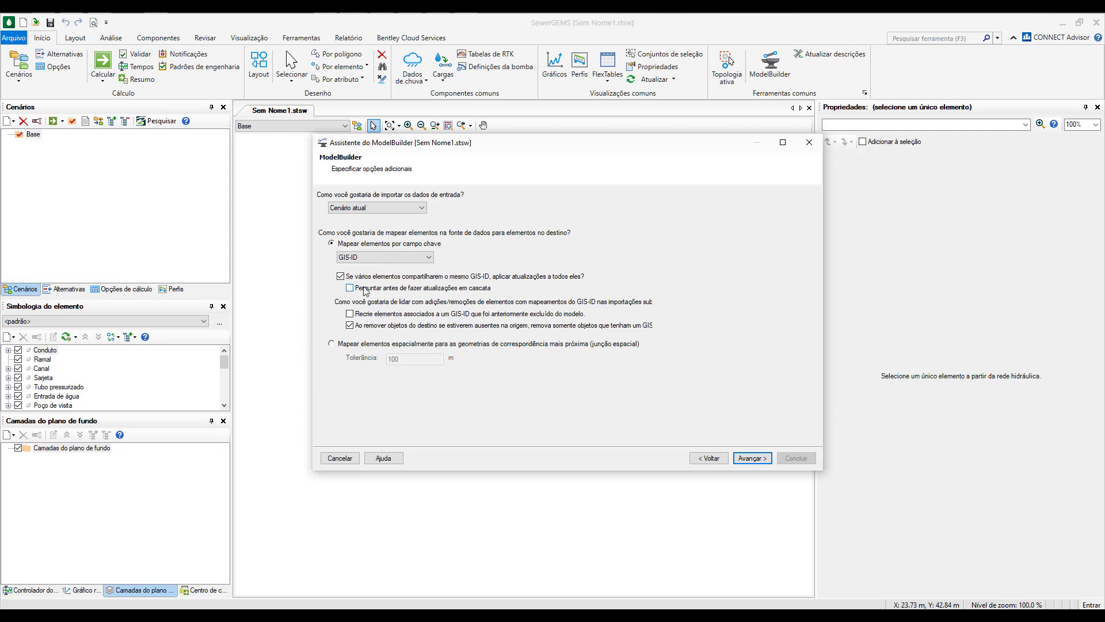
click(764, 460)
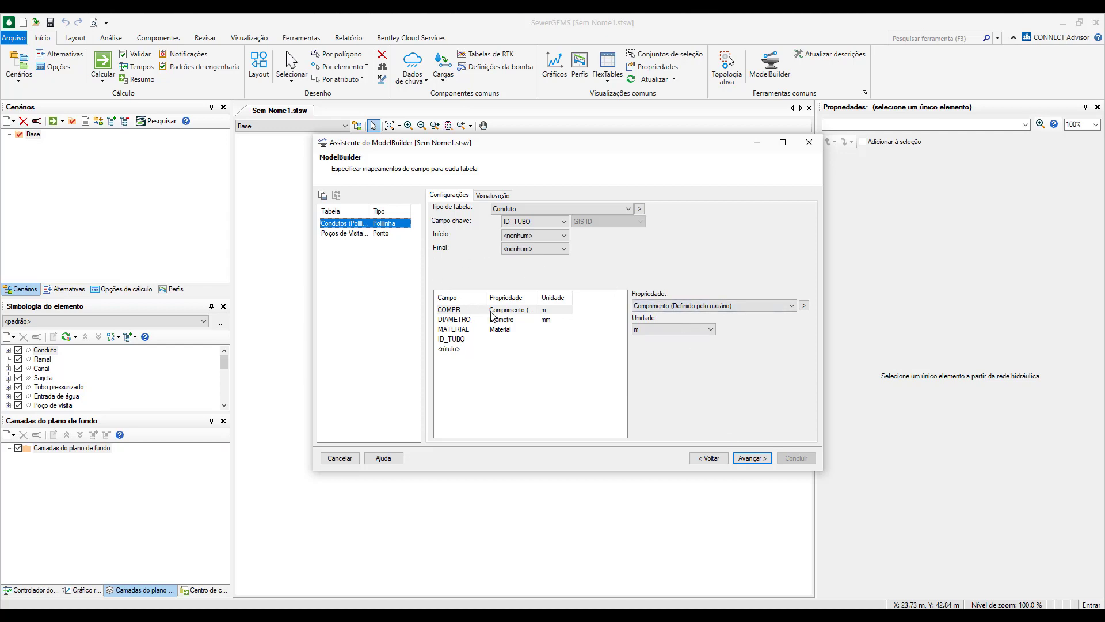
Check the Condutos field mappings, with ID_TUBO as key and COMPR mapped to user-defined length in metres, and accept them.
drag(538, 297, 586, 299)
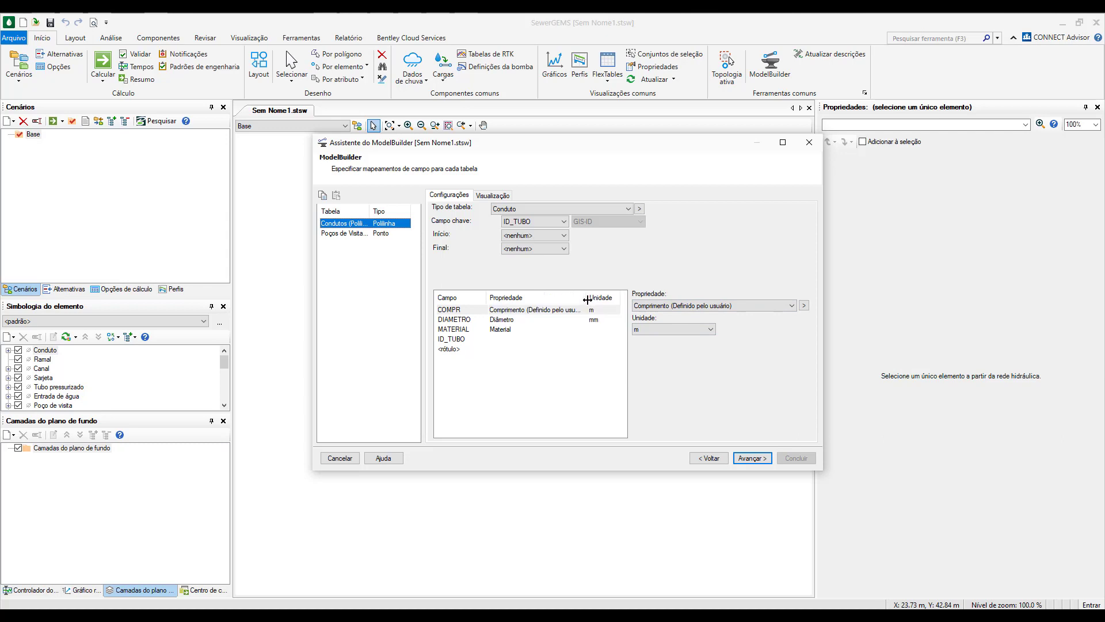
click(540, 309)
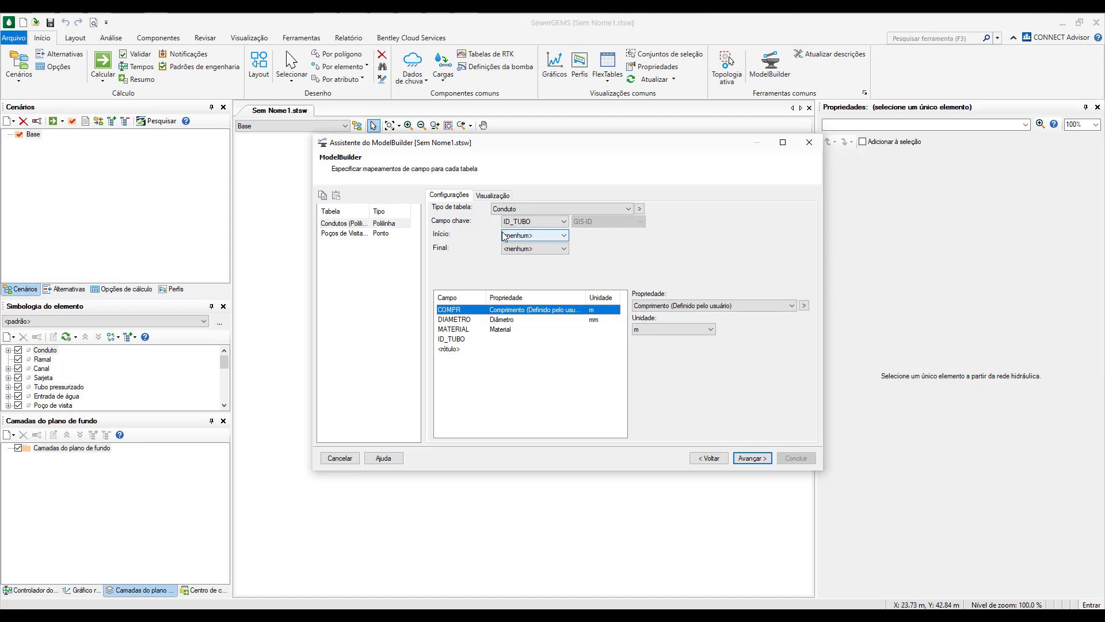
click(742, 458)
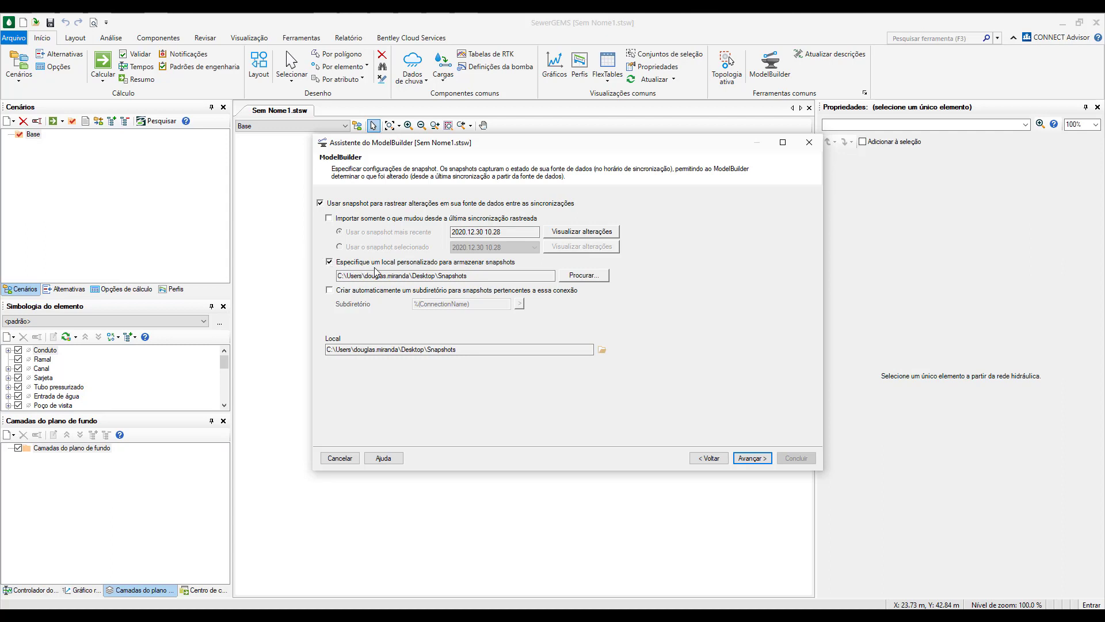
Keep snapshot tracking in the custom Snapshots folder and finish the wizard with selection sets enabled and no immediate model build.
click(420, 275)
click(750, 458)
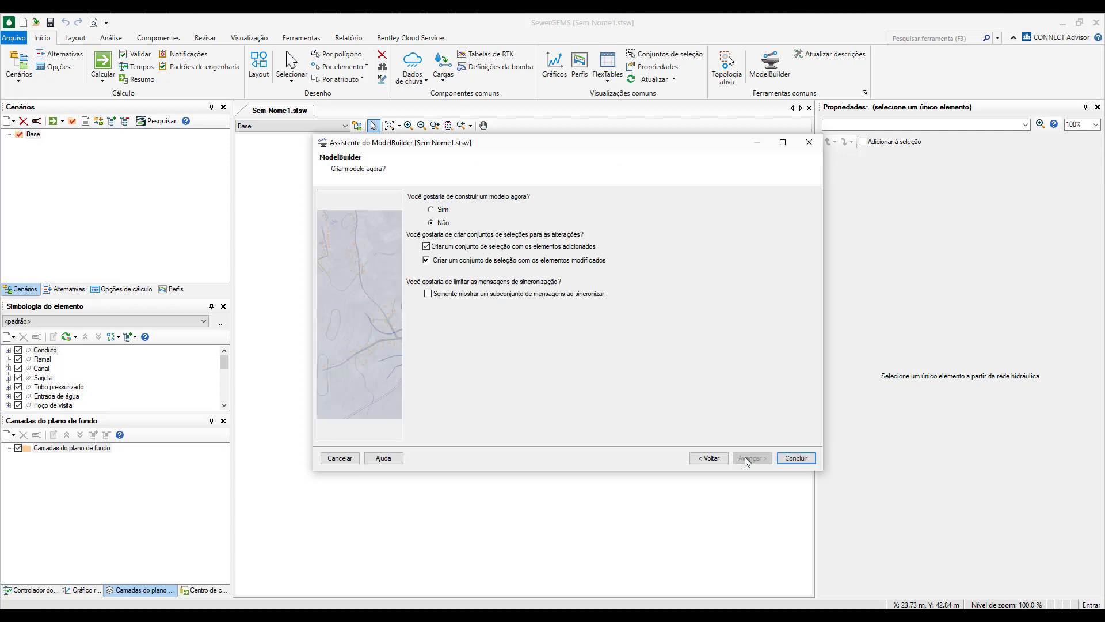
click(809, 459)
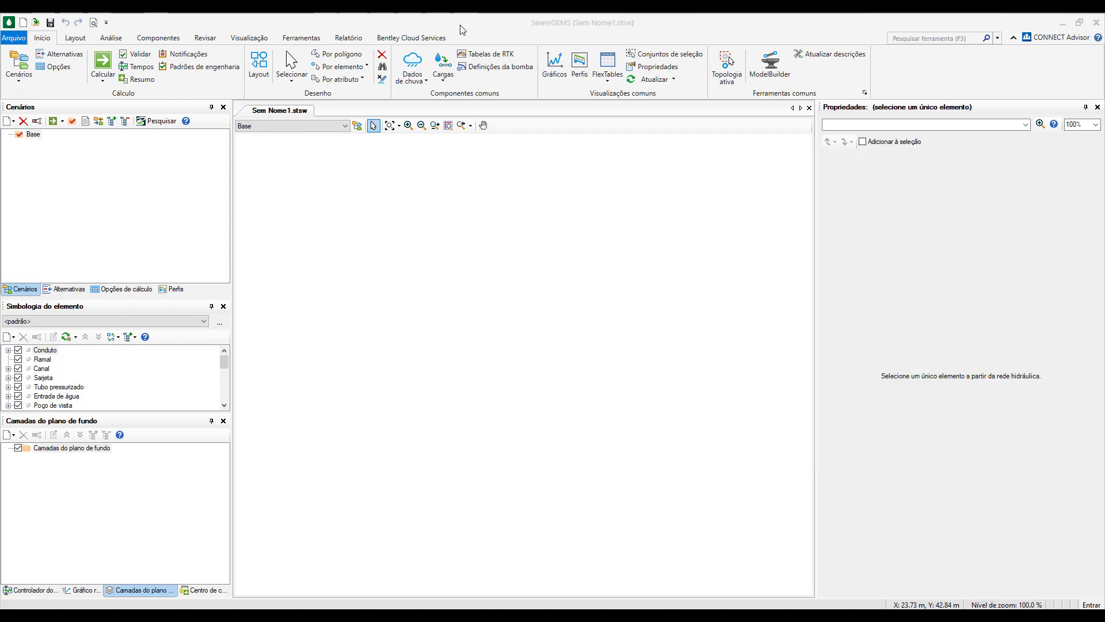
Run the ModelBuilder synchronization of the Dados GIS connection into the model.
click(769, 63)
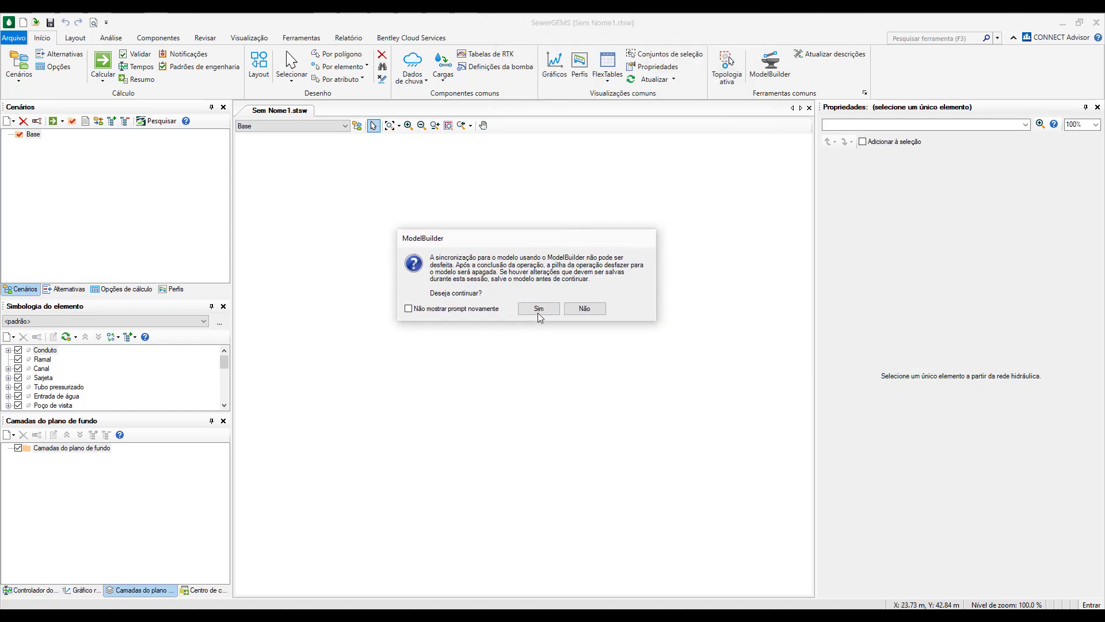
click(539, 308)
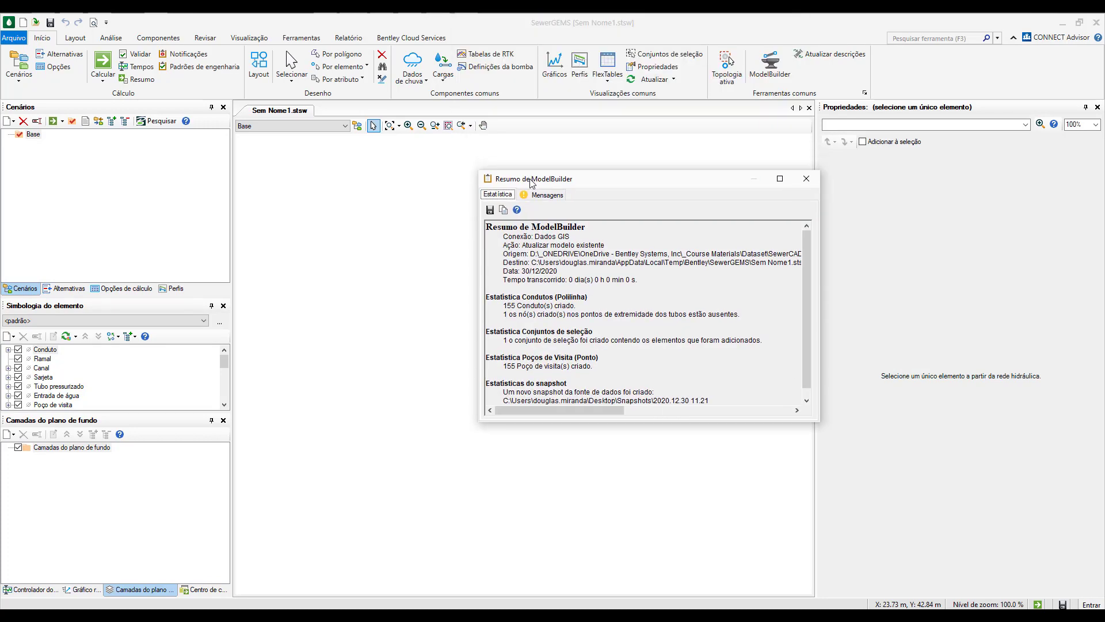
Review the ModelBuilder summary's statistics and messages, close it, and synchronize the drawing with the database.
drag(541, 184, 446, 216)
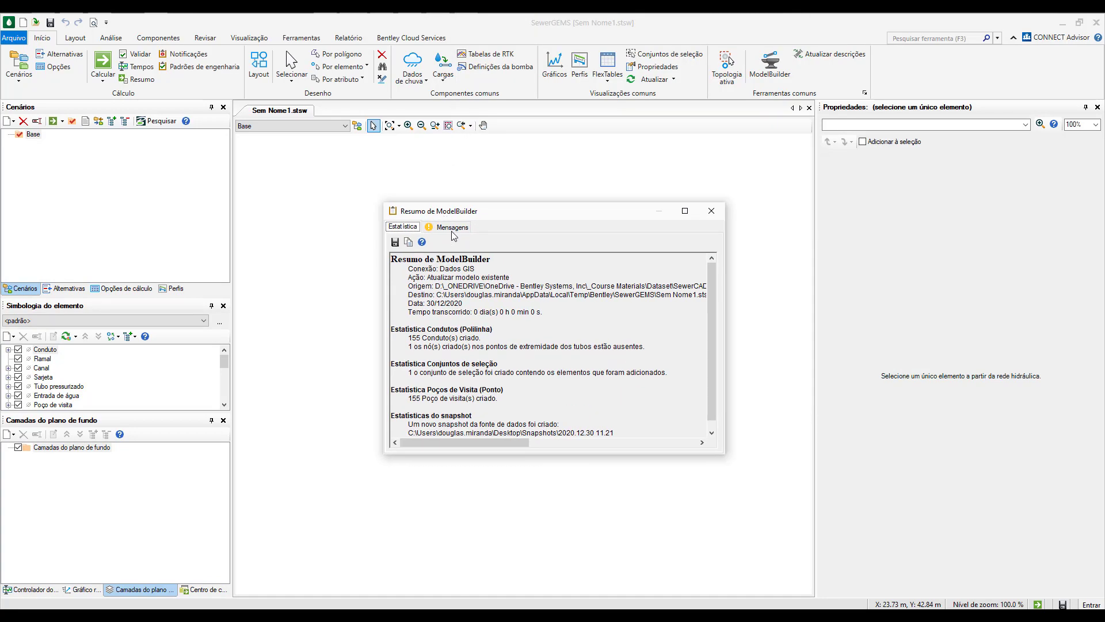
click(451, 228)
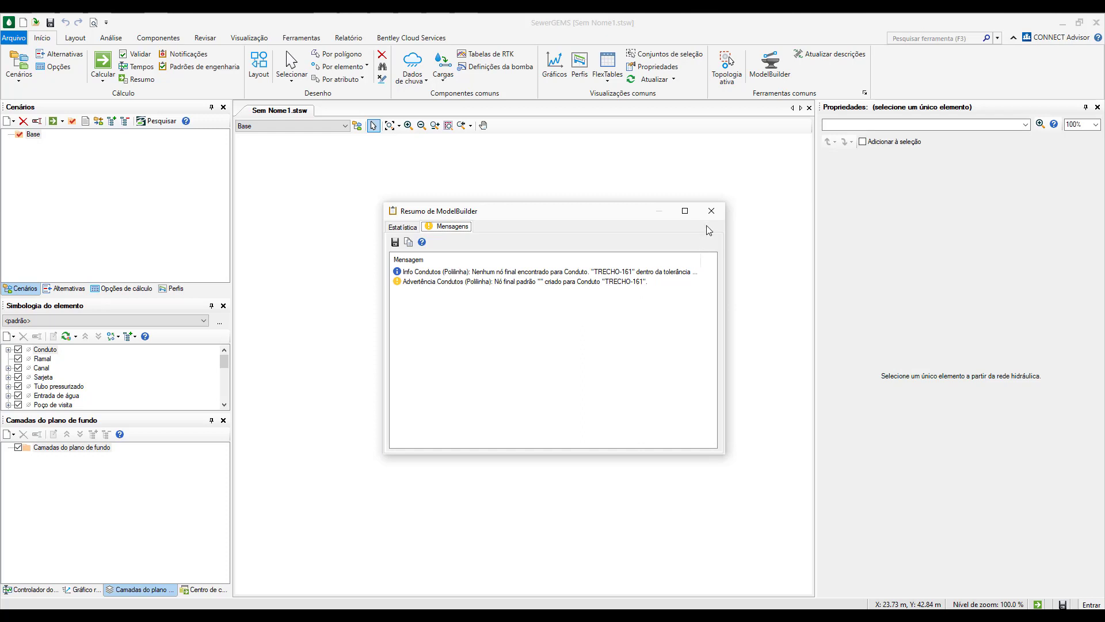
click(712, 212)
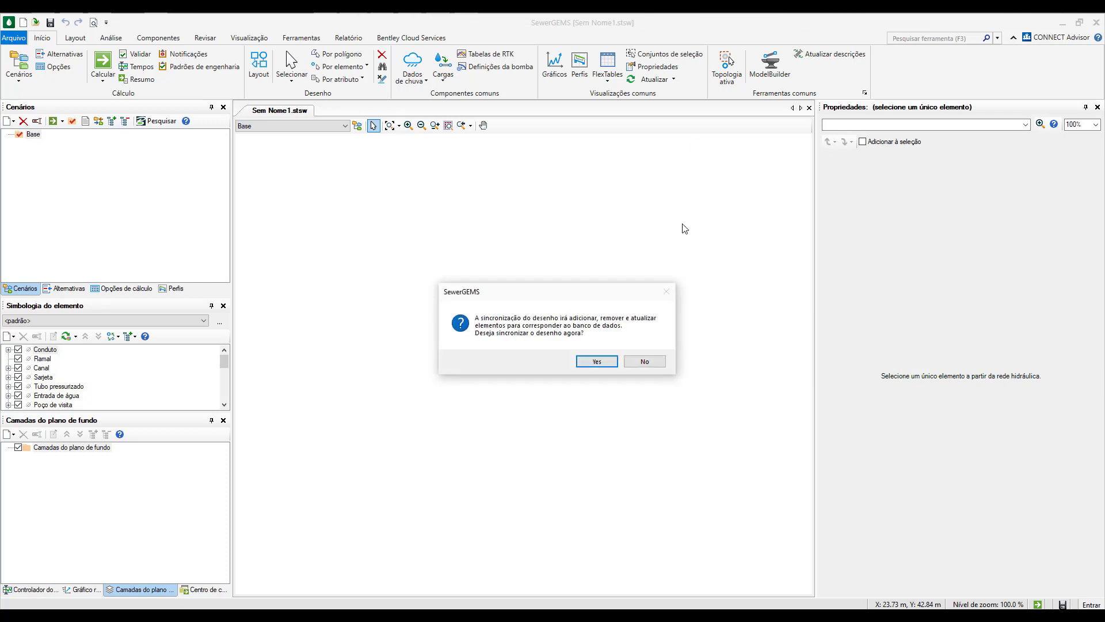
click(601, 363)
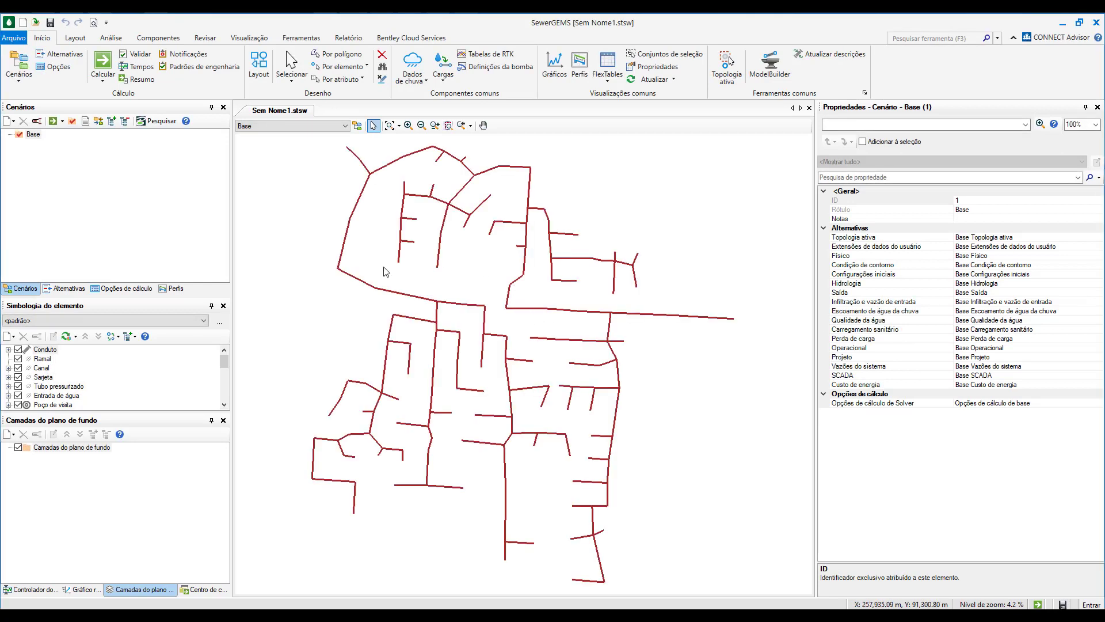
Locate the end of conduit TRECHO-161 in the network and inspect the properties of manhole MH-1 there.
drag(425, 220, 435, 268)
scroll(377, 233, up, 10)
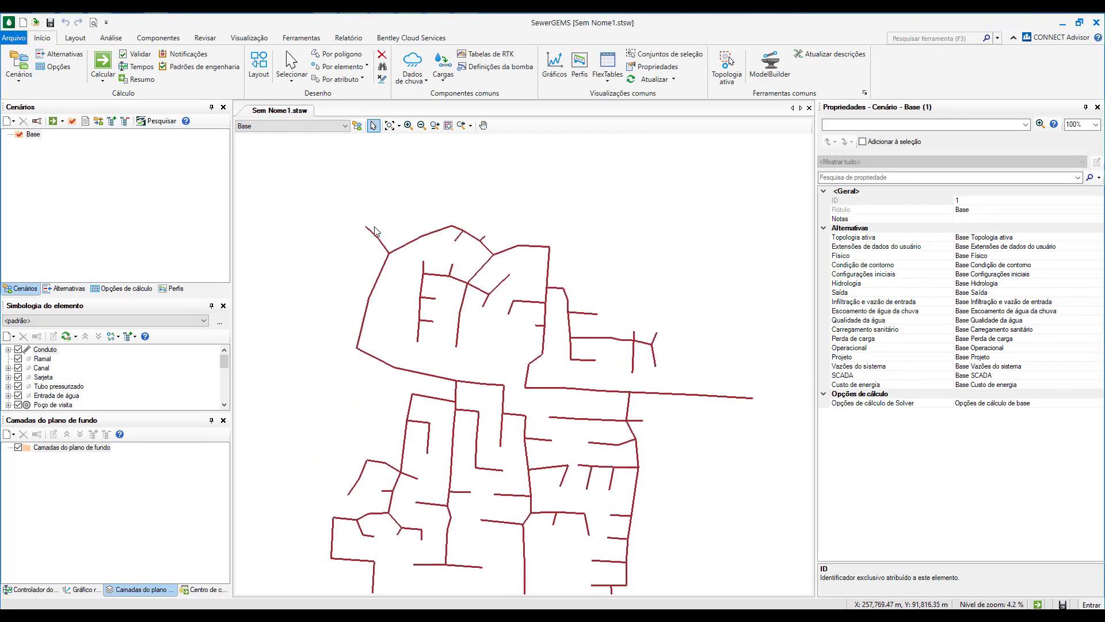
scroll(381, 284, up, 4)
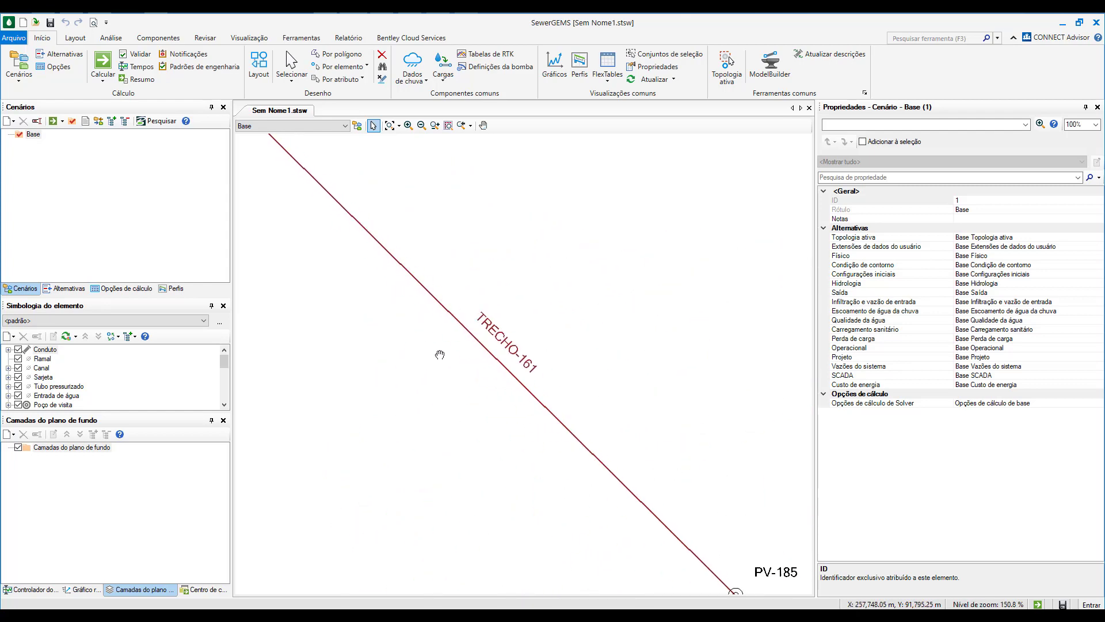
scroll(528, 455, down, 2)
click(346, 240)
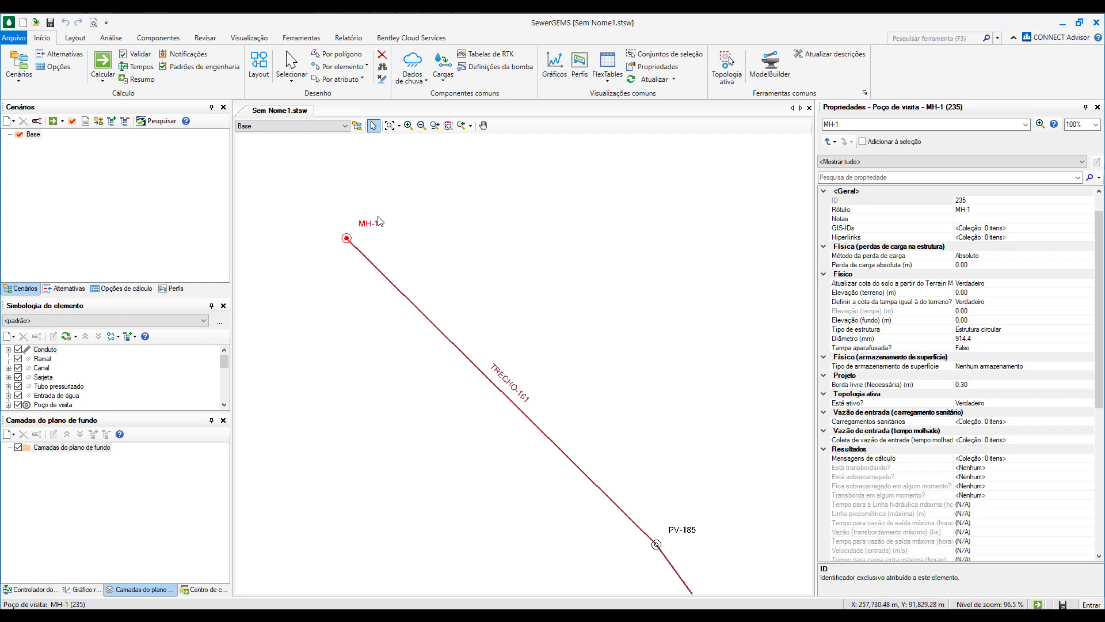
scroll(364, 236, up, 1)
scroll(365, 240, up, 3)
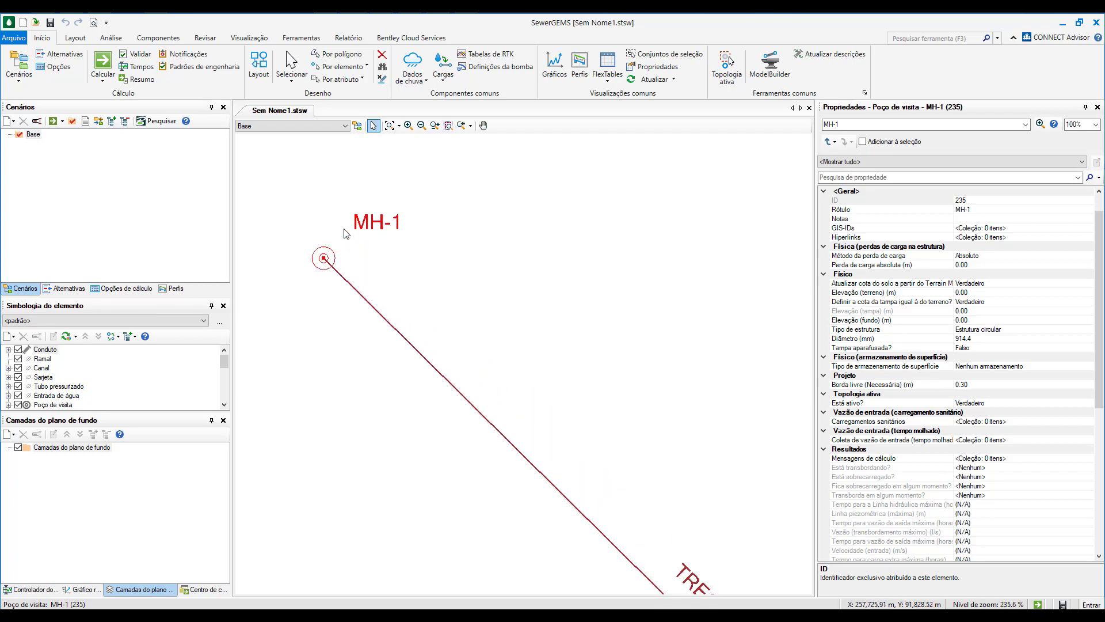
scroll(365, 267, down, 6)
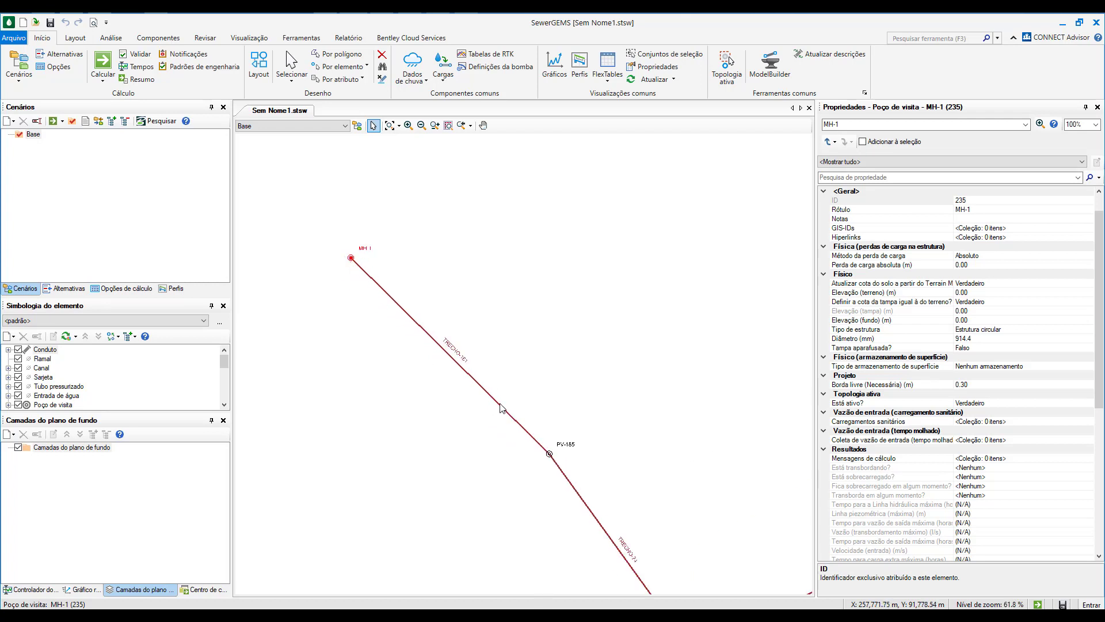
scroll(486, 387, down, 4)
scroll(561, 337, down, 8)
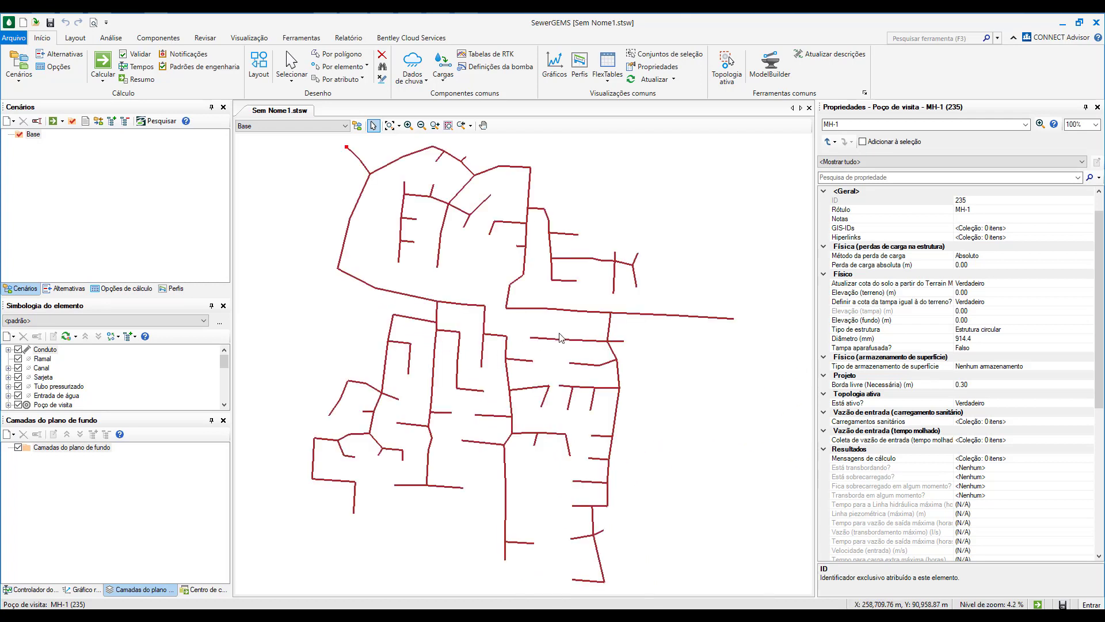
Inspect the imported properties of conduits TRECHO-58 and TRECHO-100 and of manhole PV-113.
click(565, 309)
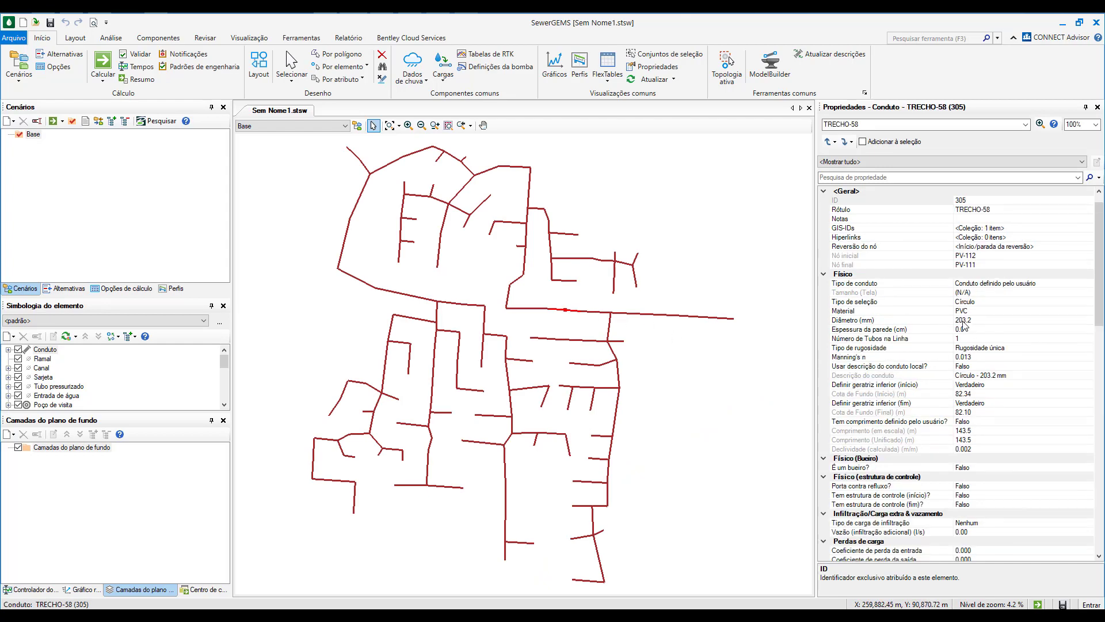
click(610, 312)
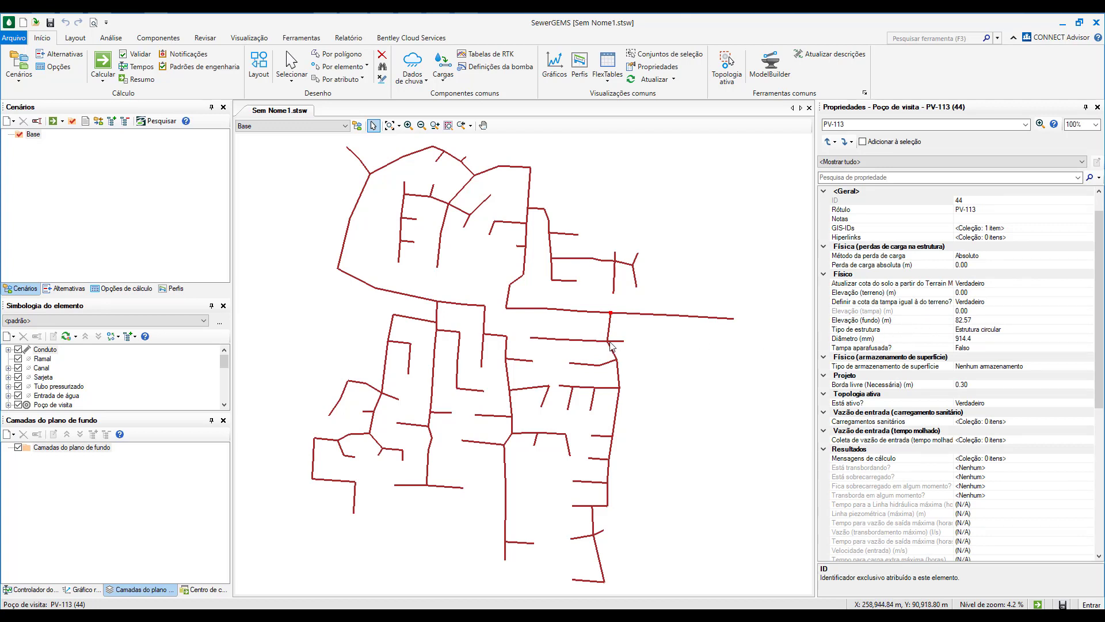
drag(518, 387, 527, 409)
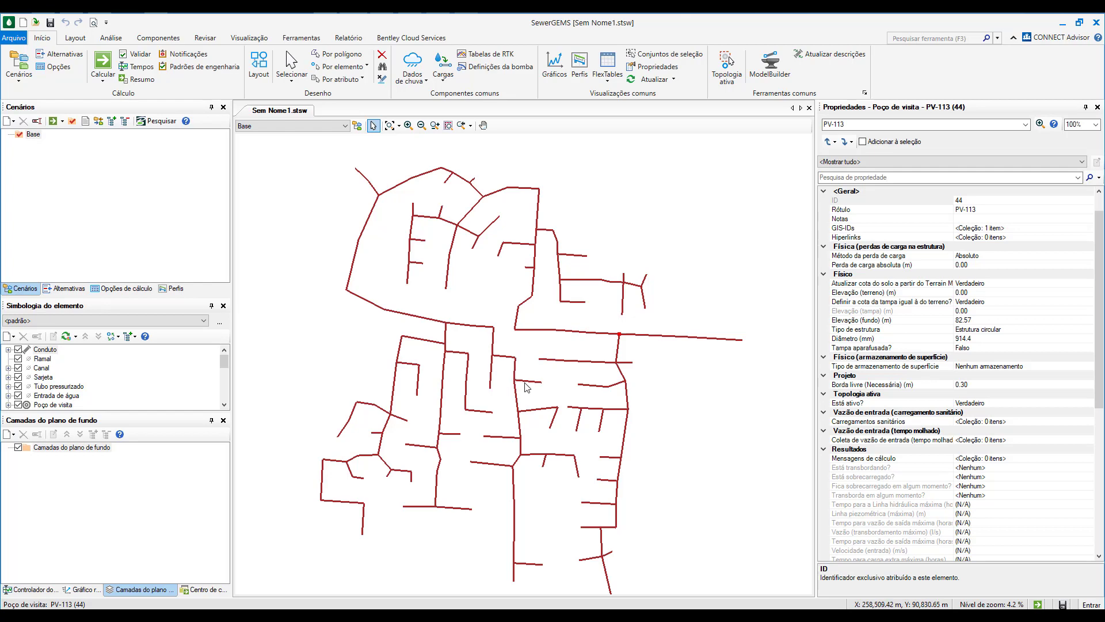
scroll(530, 385, up, 2)
scroll(529, 384, up, 9)
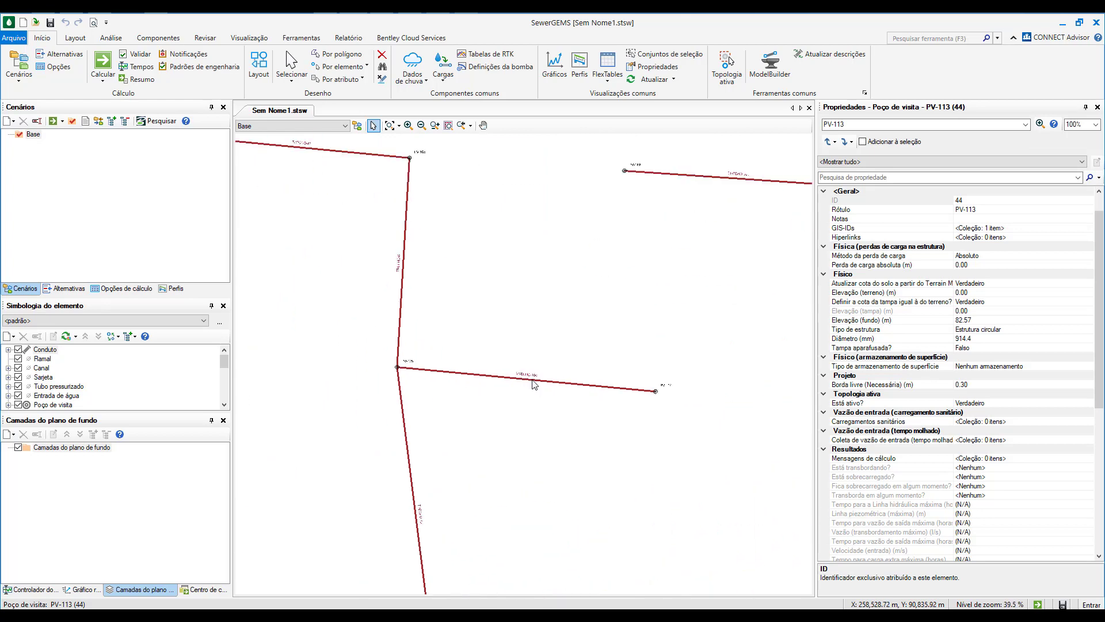
click(535, 377)
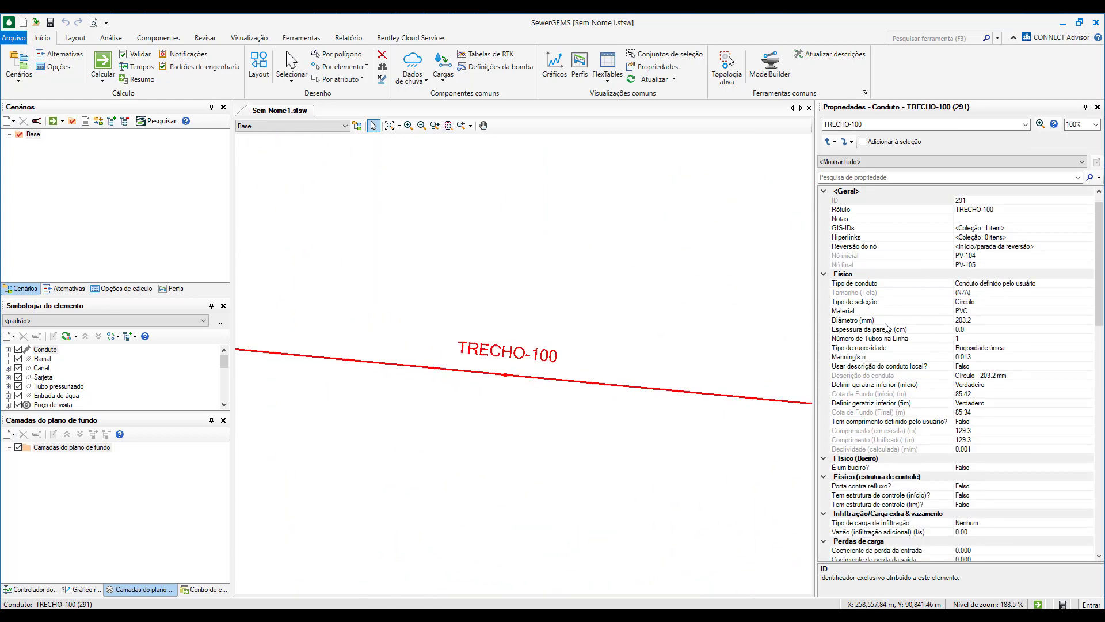
scroll(542, 389, down, 1)
scroll(542, 388, down, 2)
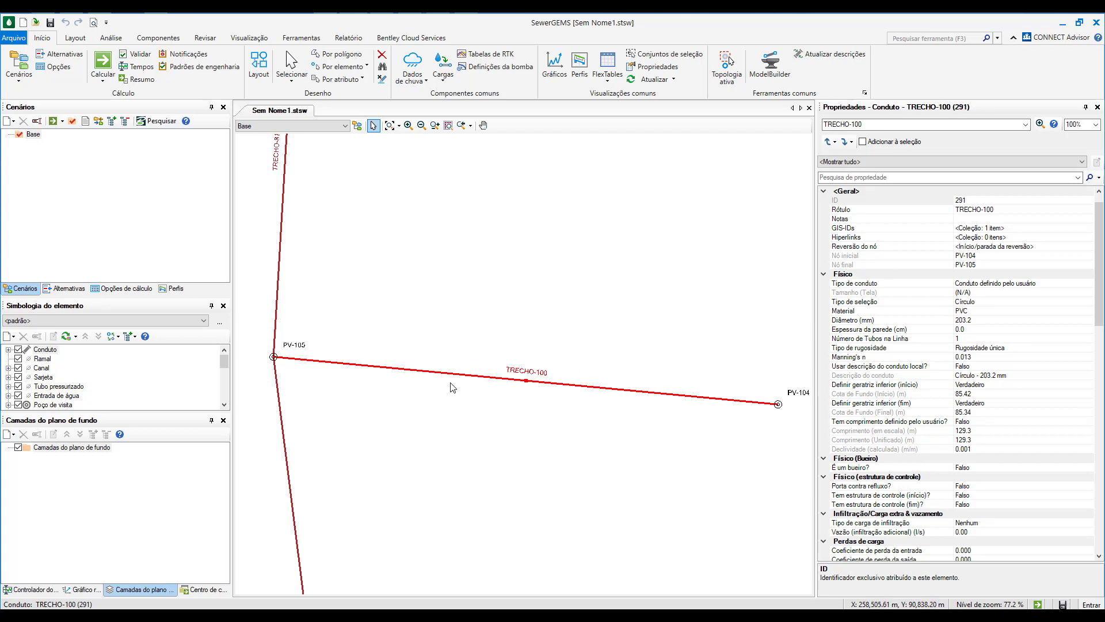
scroll(461, 416, down, 5)
scroll(569, 360, up, 4)
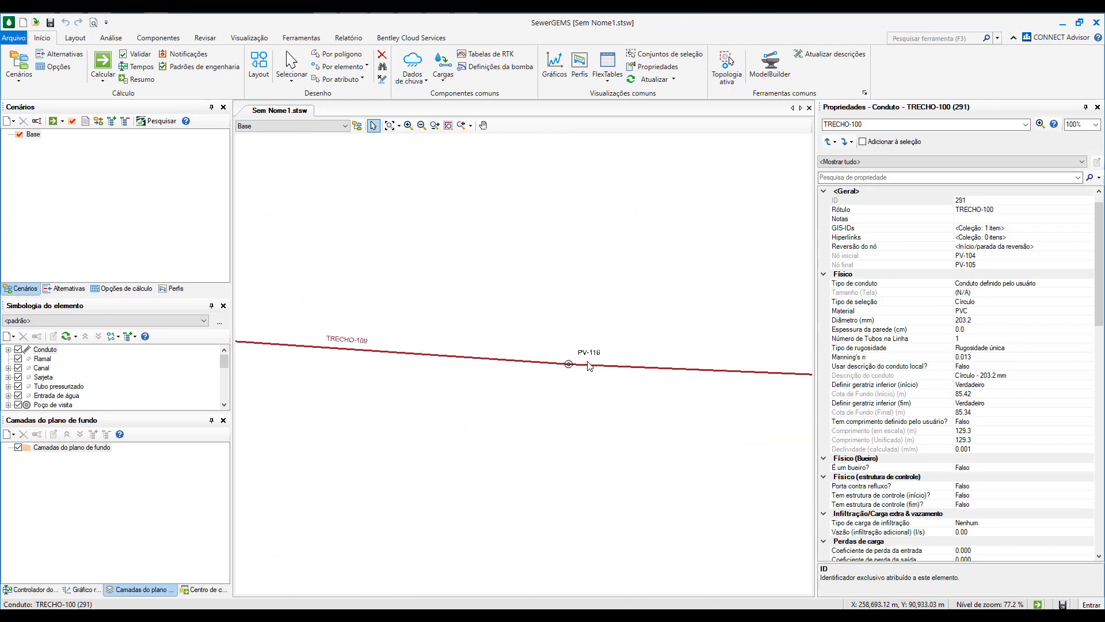
scroll(570, 363, up, 2)
scroll(536, 384, down, 7)
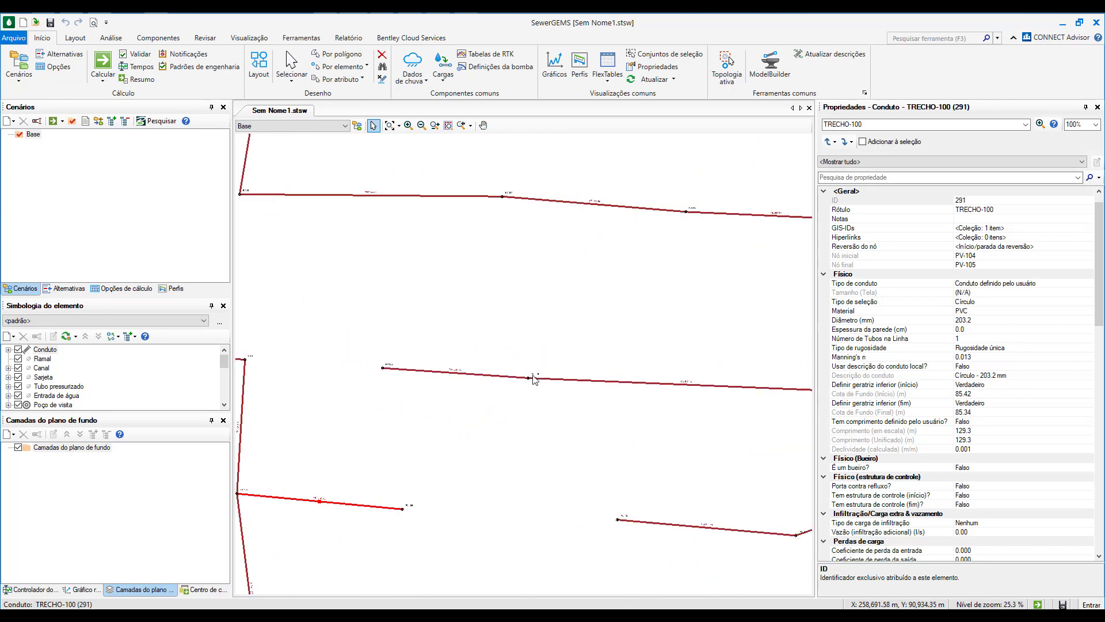
Add the Condutos.shp shapefile from the Dados GIS Review folder as a new background layer.
click(11, 434)
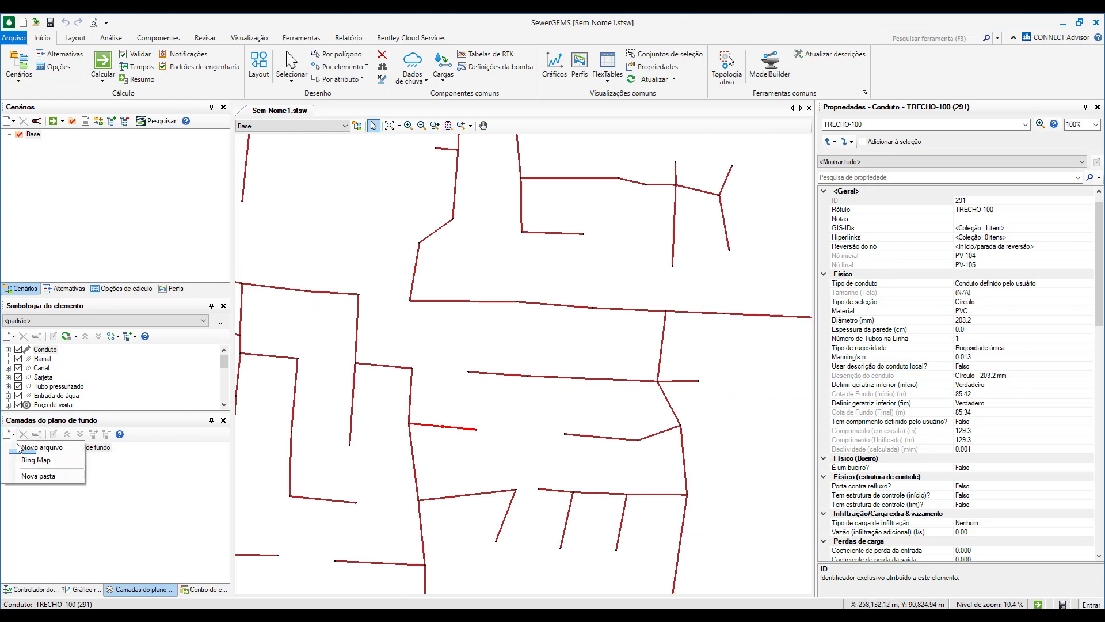
click(23, 448)
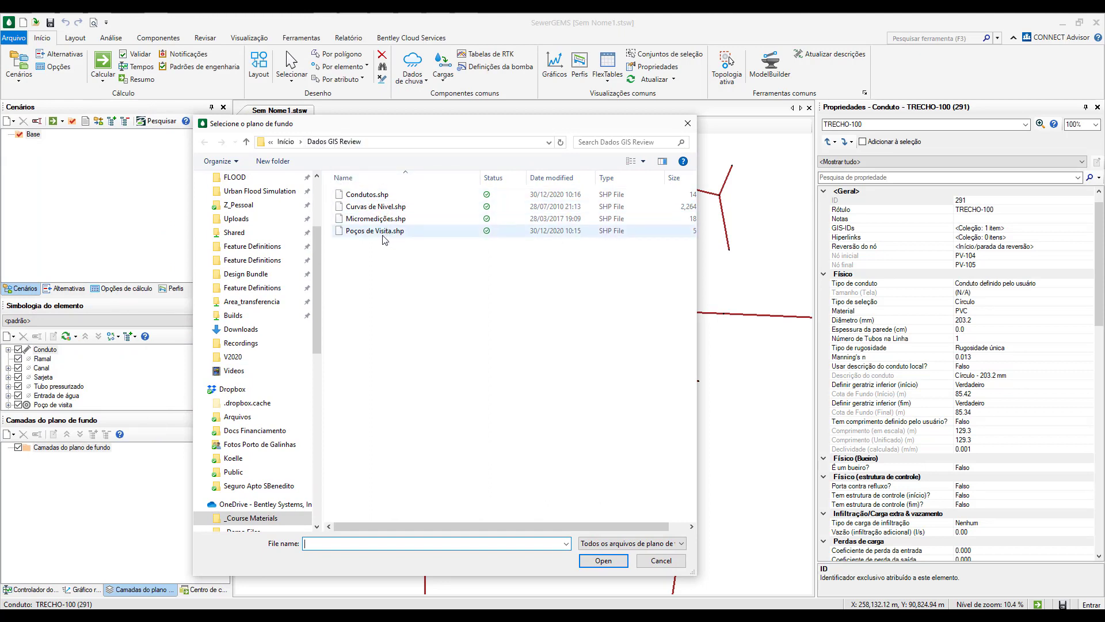
click(368, 194)
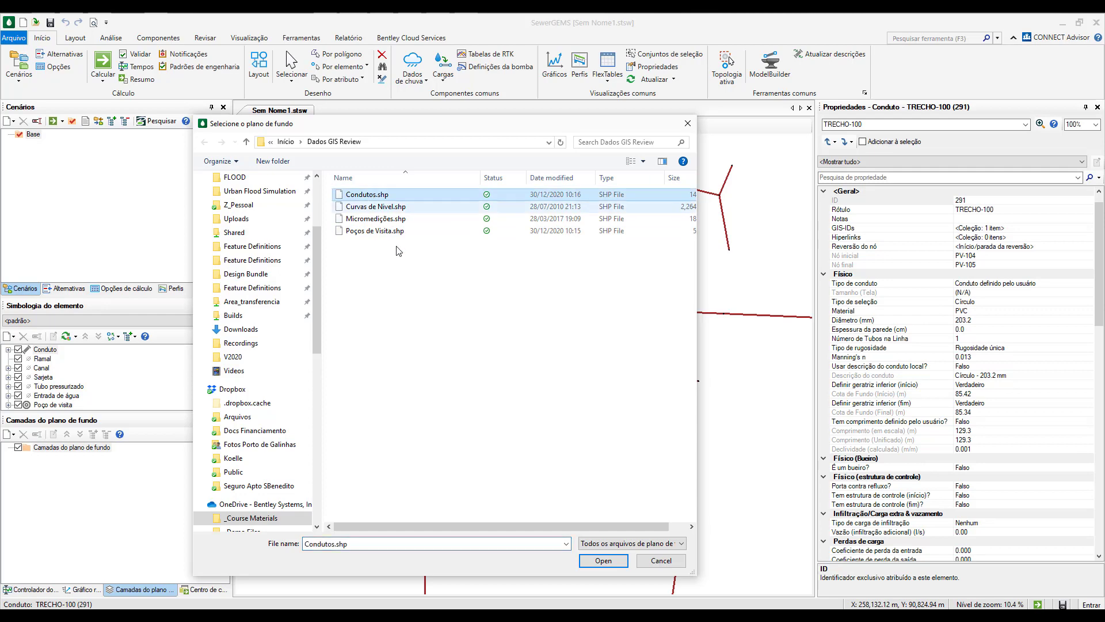
click(603, 560)
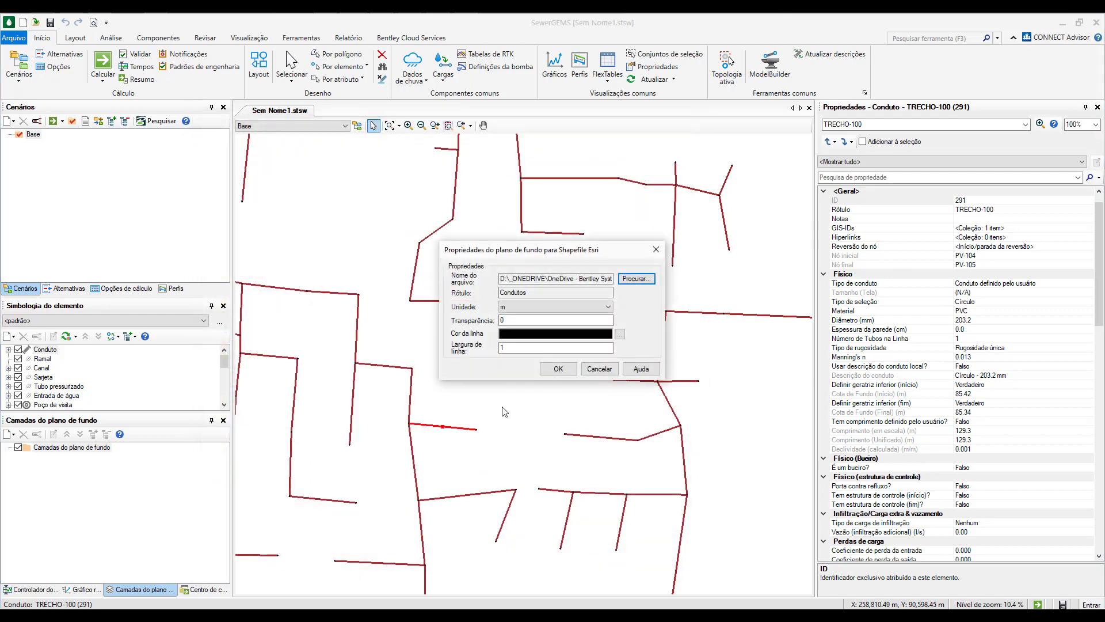
Give the Condutos background layer a purple line colour and a line width of 5, and load it.
click(620, 334)
click(571, 225)
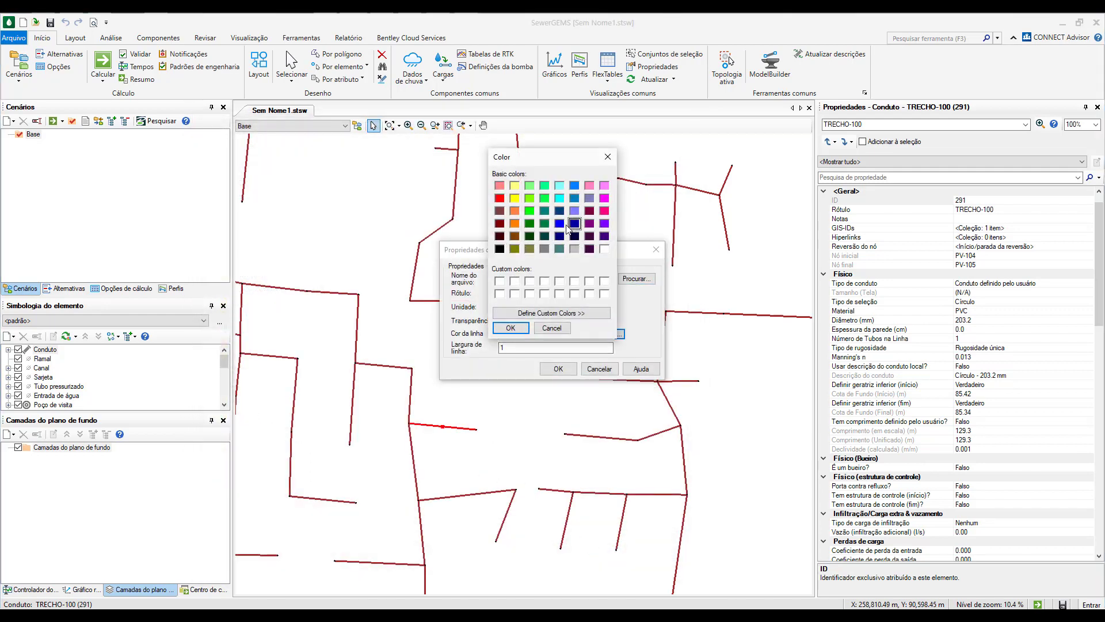
click(514, 211)
click(604, 223)
click(510, 327)
double_click(514, 347)
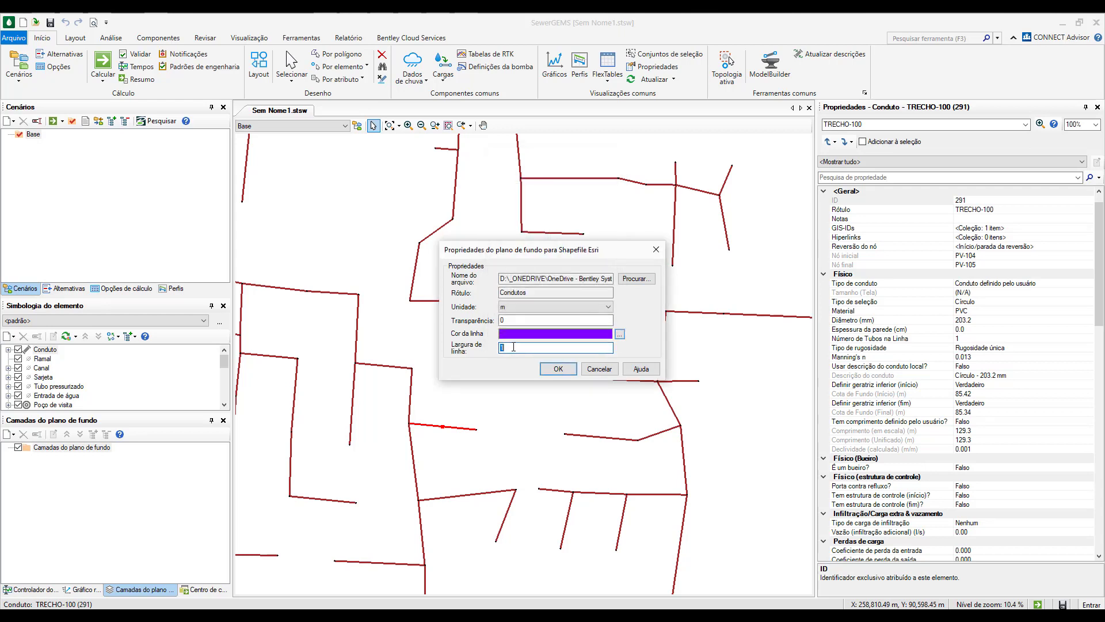
text(5)
click(558, 369)
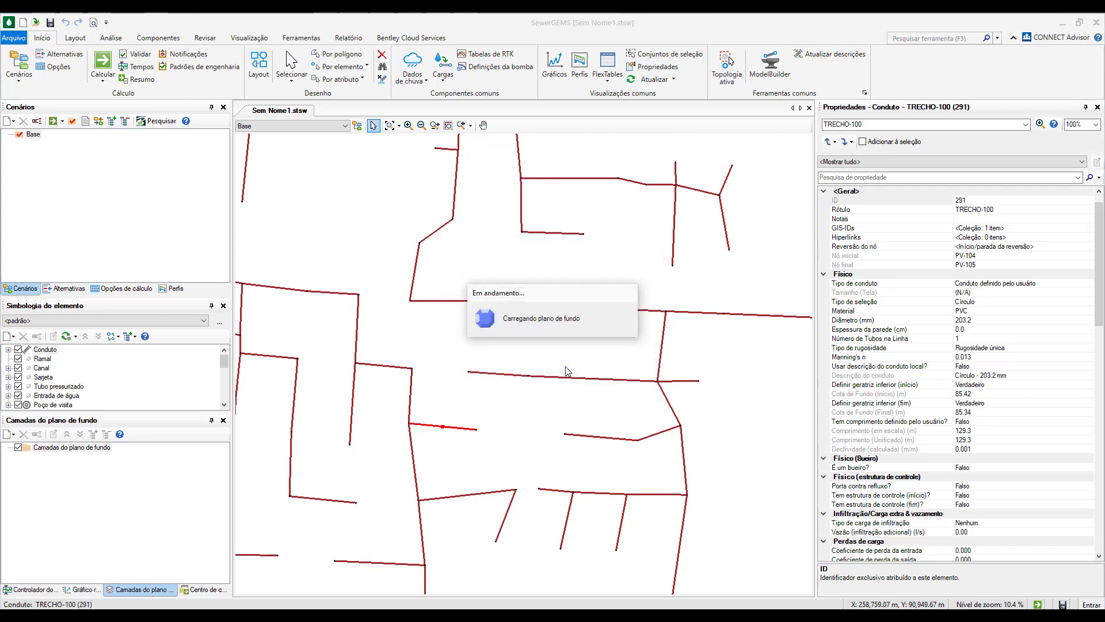
Add the Poços de Visita.shp shapefile from the Dados GIS Review folder as another background layer.
scroll(545, 397, down, 2)
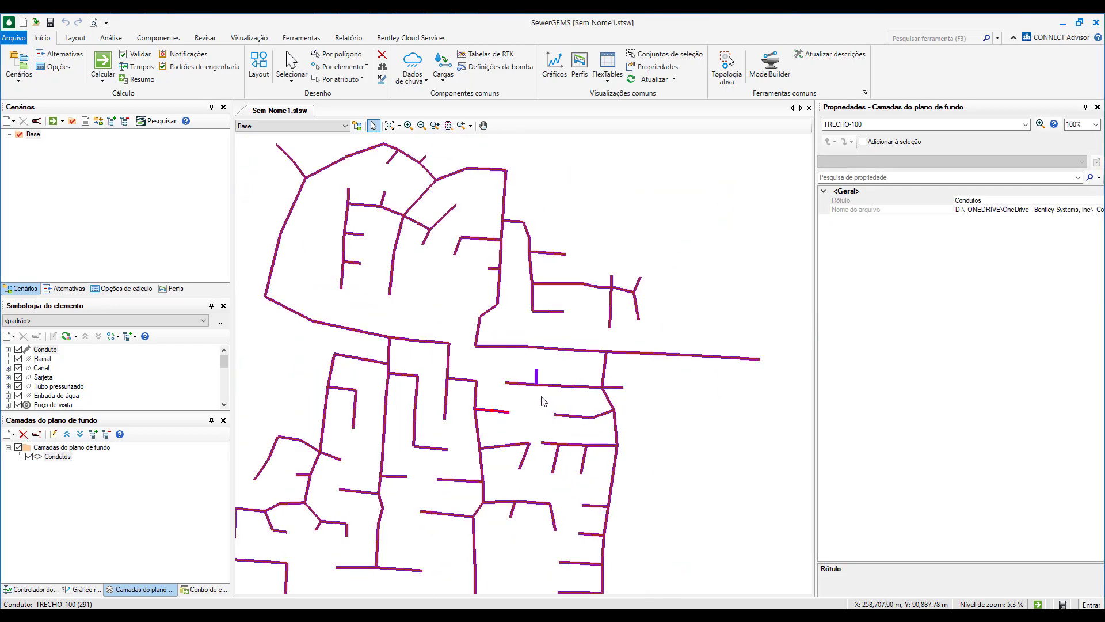
scroll(547, 398, up, 8)
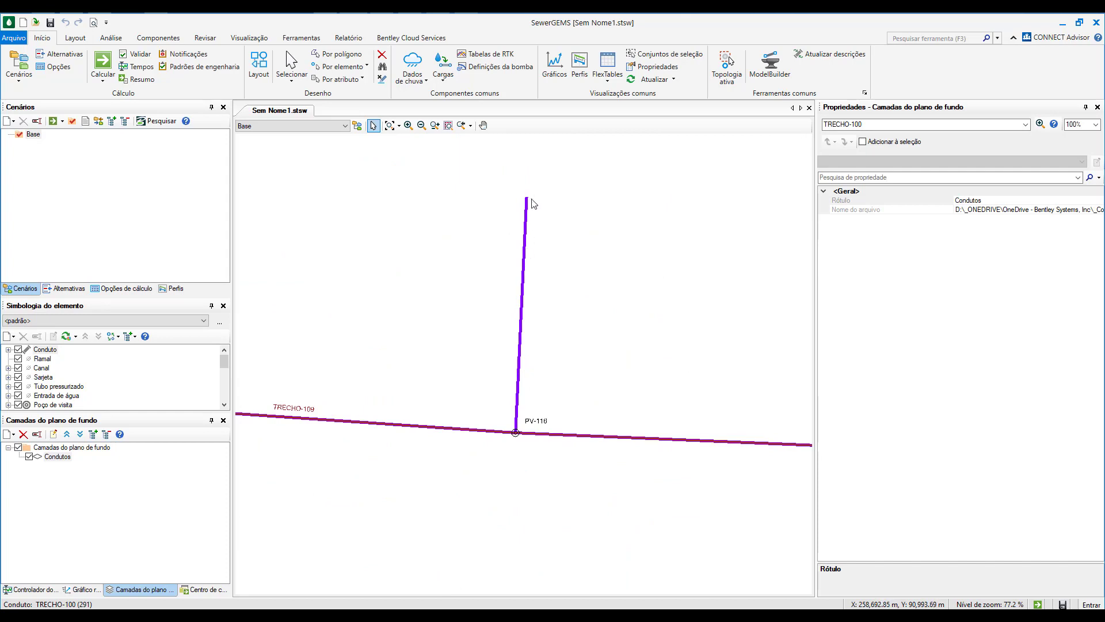
click(9, 434)
click(13, 448)
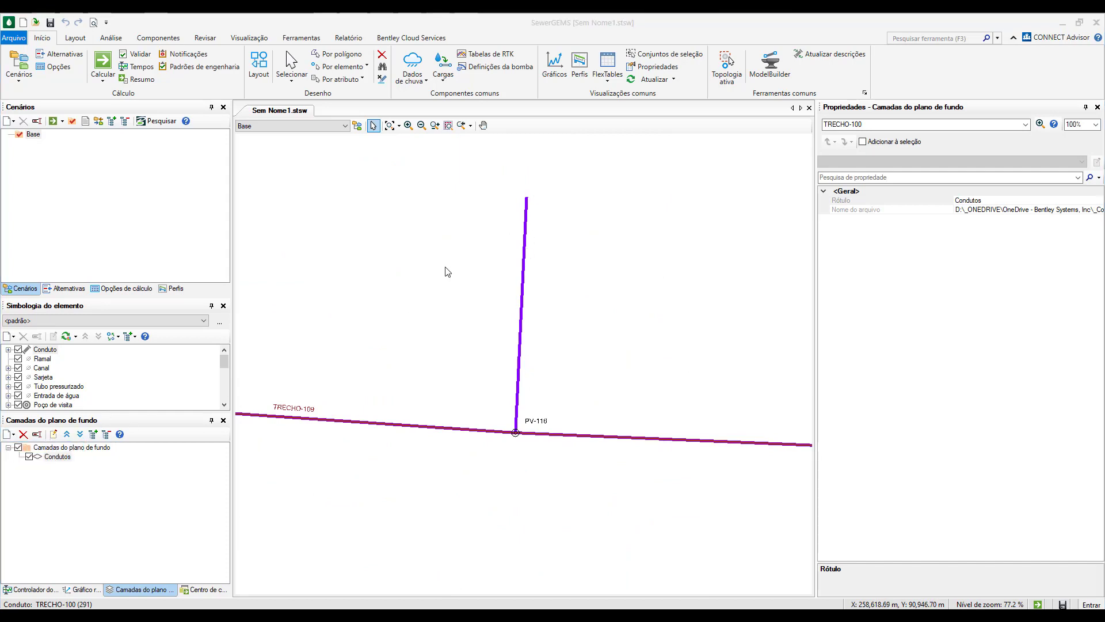
click(375, 230)
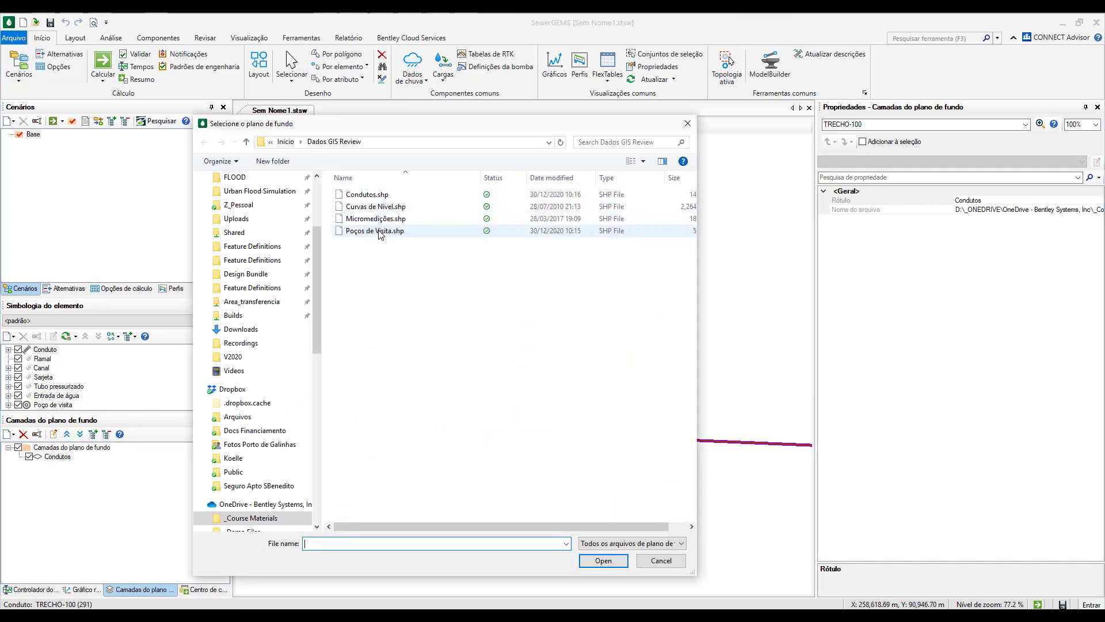
click(602, 560)
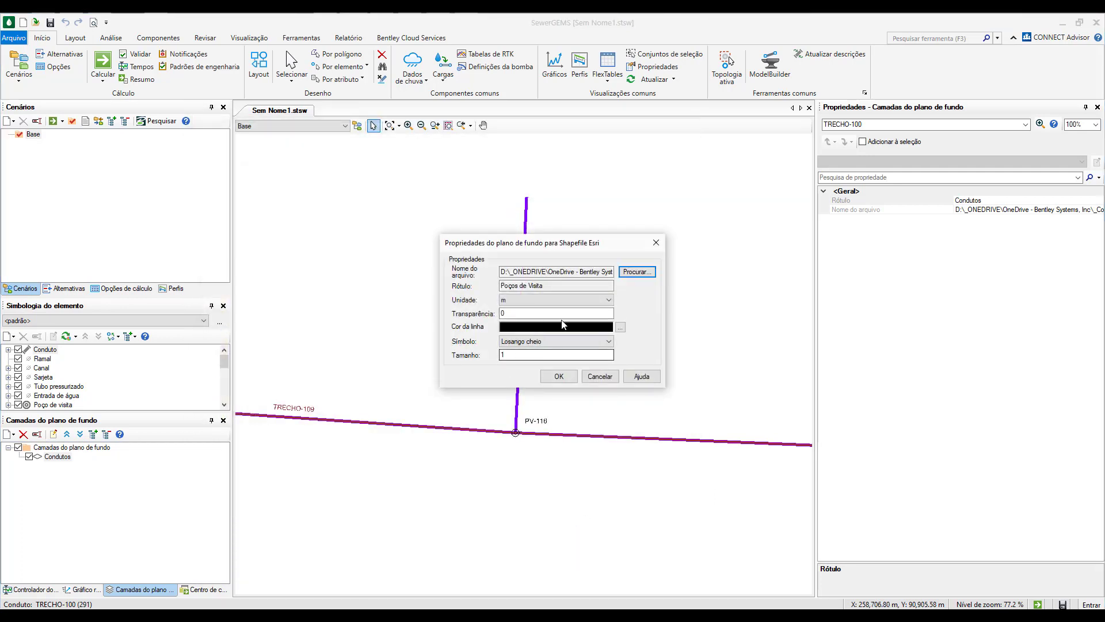
Give the Poços de Visita background layer an orange colour and the Anel sólido symbol, and load it.
click(621, 327)
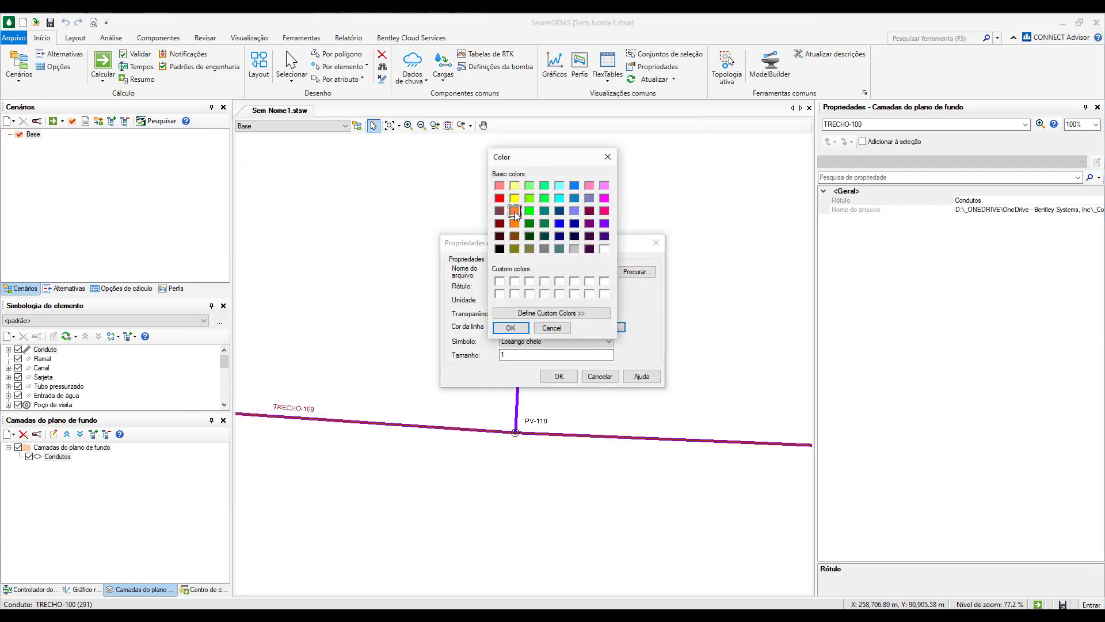
click(506, 327)
click(531, 341)
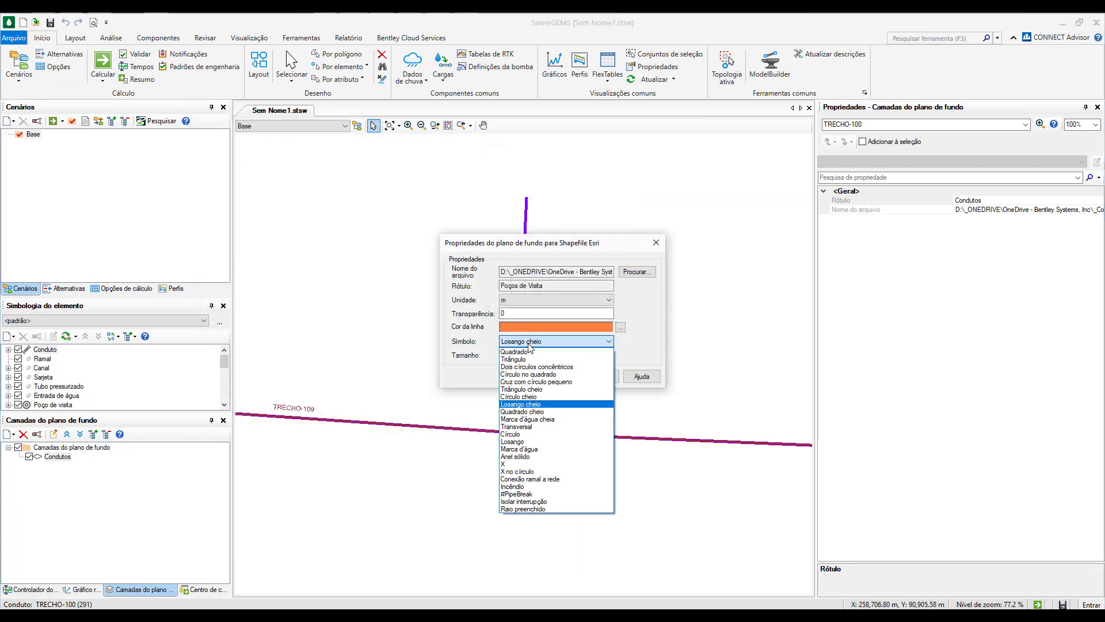
click(532, 457)
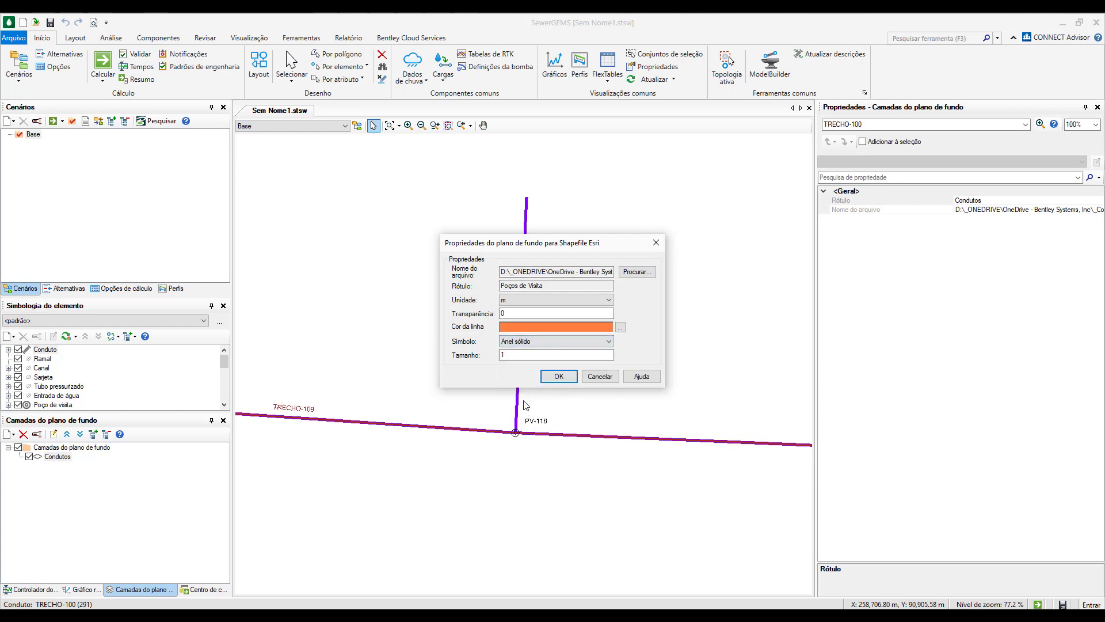
click(558, 377)
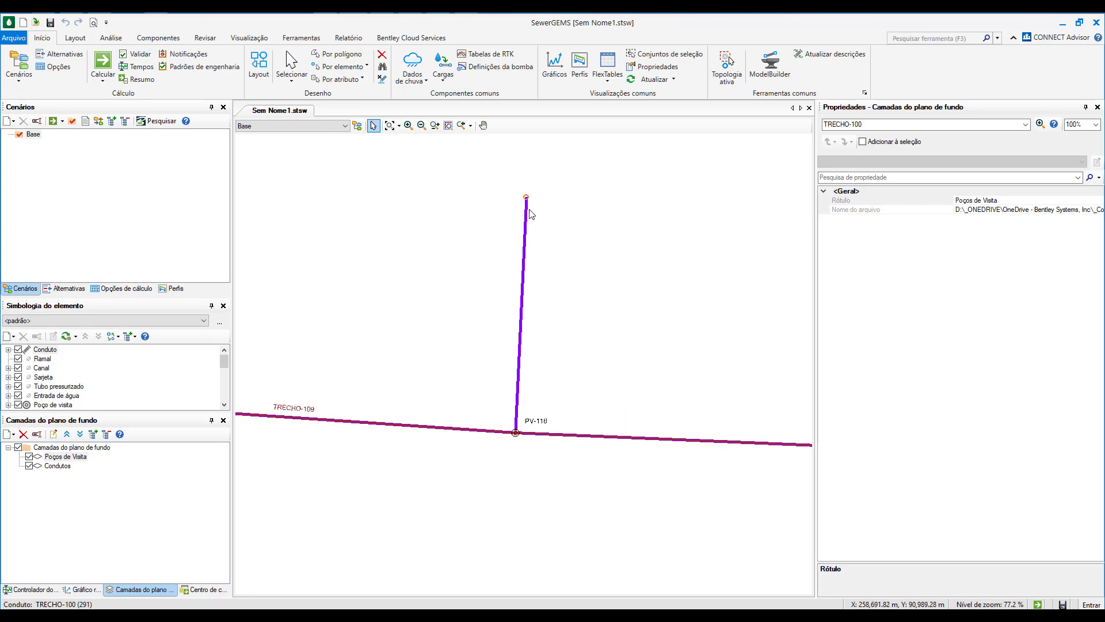
Locate conduit TRECHO-100 beneath the background layers and select it to view its properties.
scroll(528, 225, down, 1)
scroll(529, 225, down, 2)
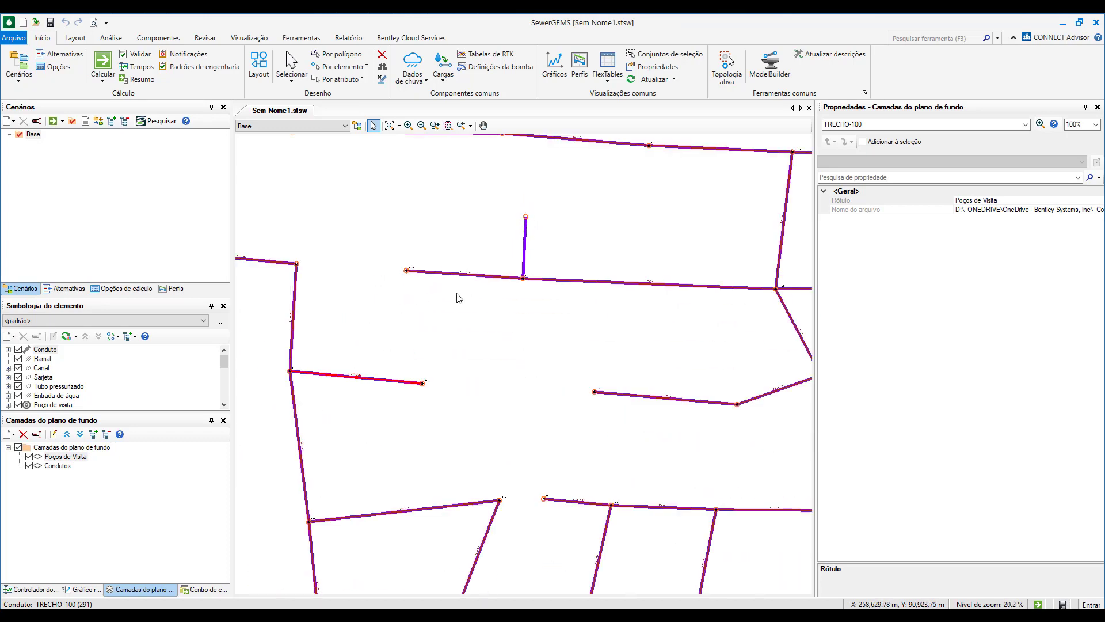
drag(355, 380, 481, 396)
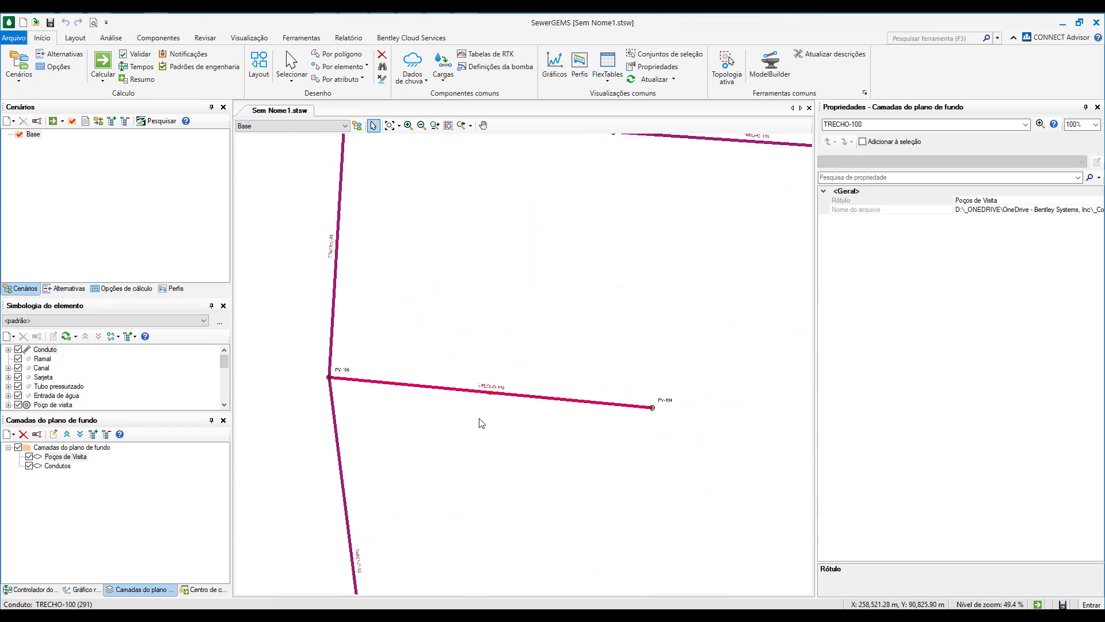
scroll(478, 405, up, 3)
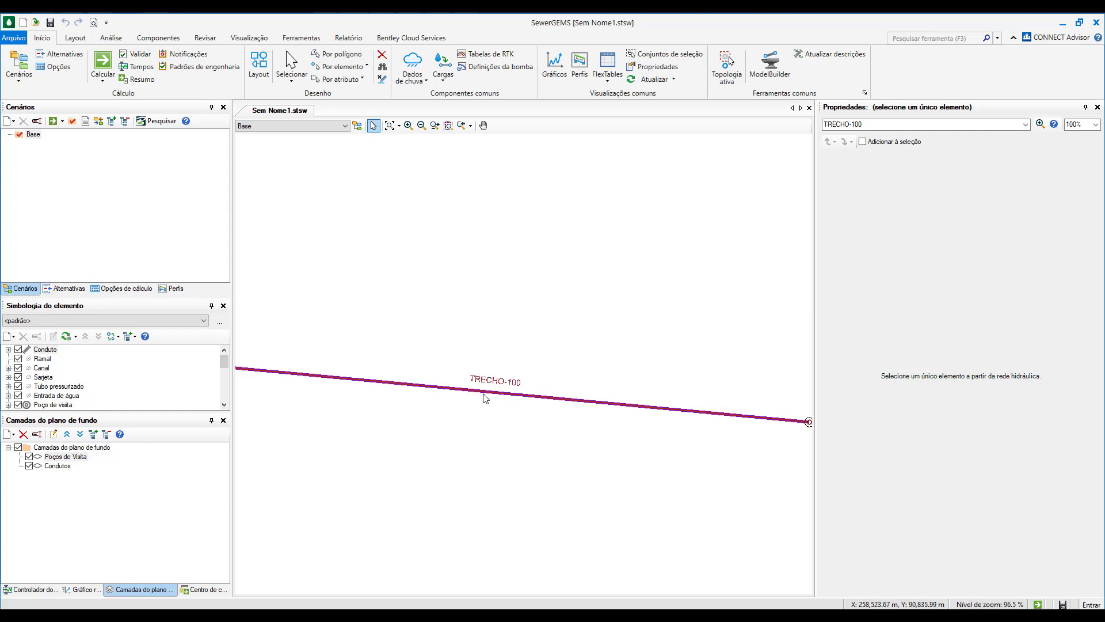
scroll(484, 397, down, 2)
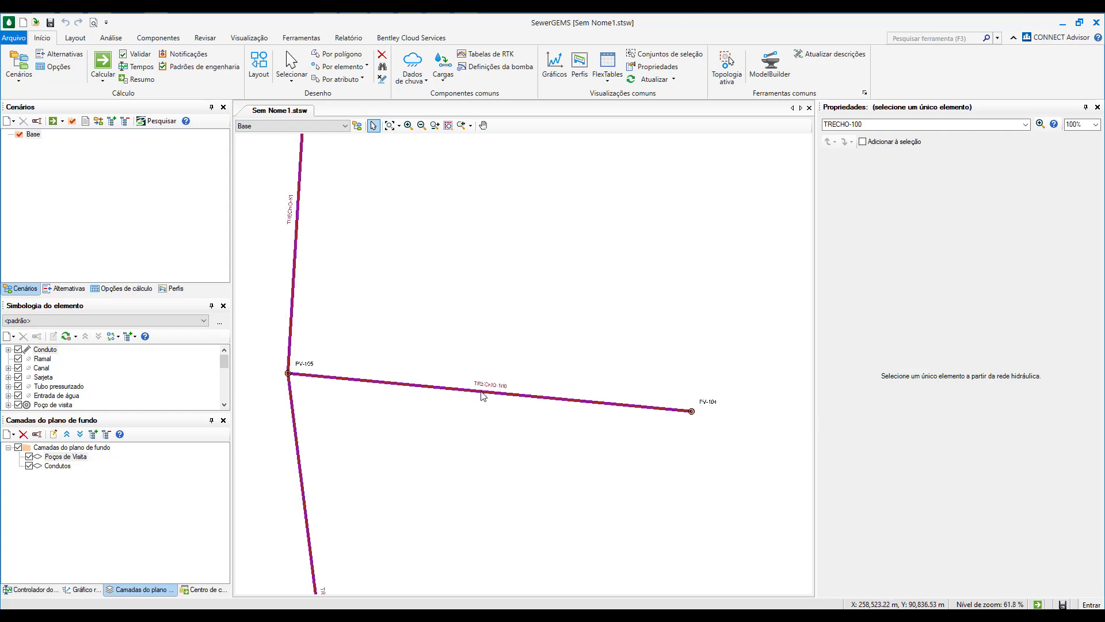
scroll(484, 396, down, 1)
click(480, 392)
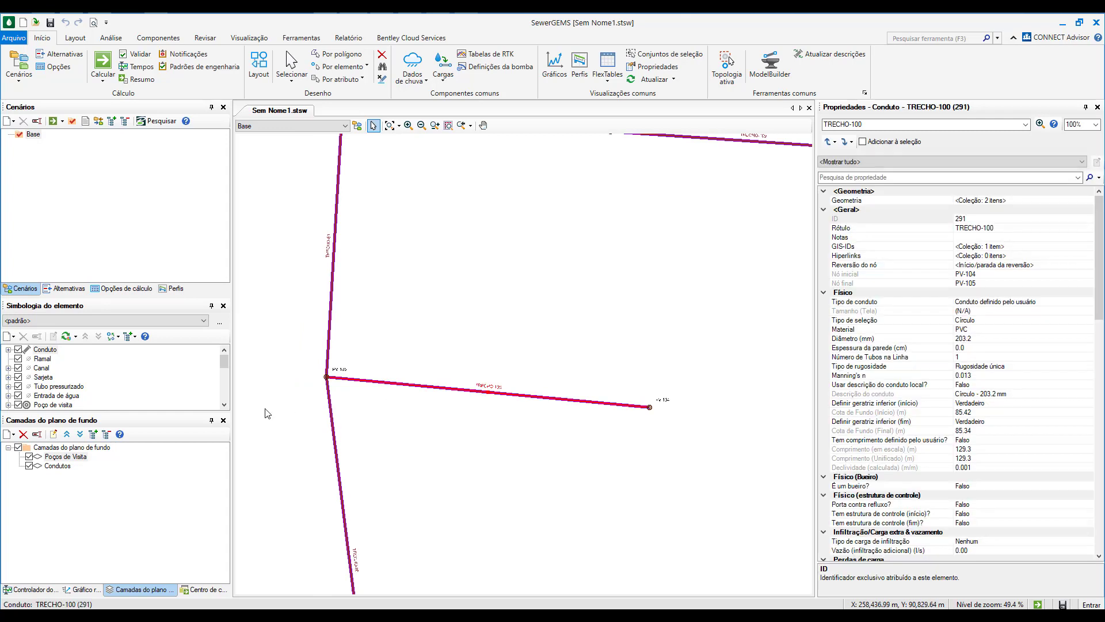
Hide the Poços de Visita and Condutos background layers and select conduit TRECHO-100 again.
click(29, 457)
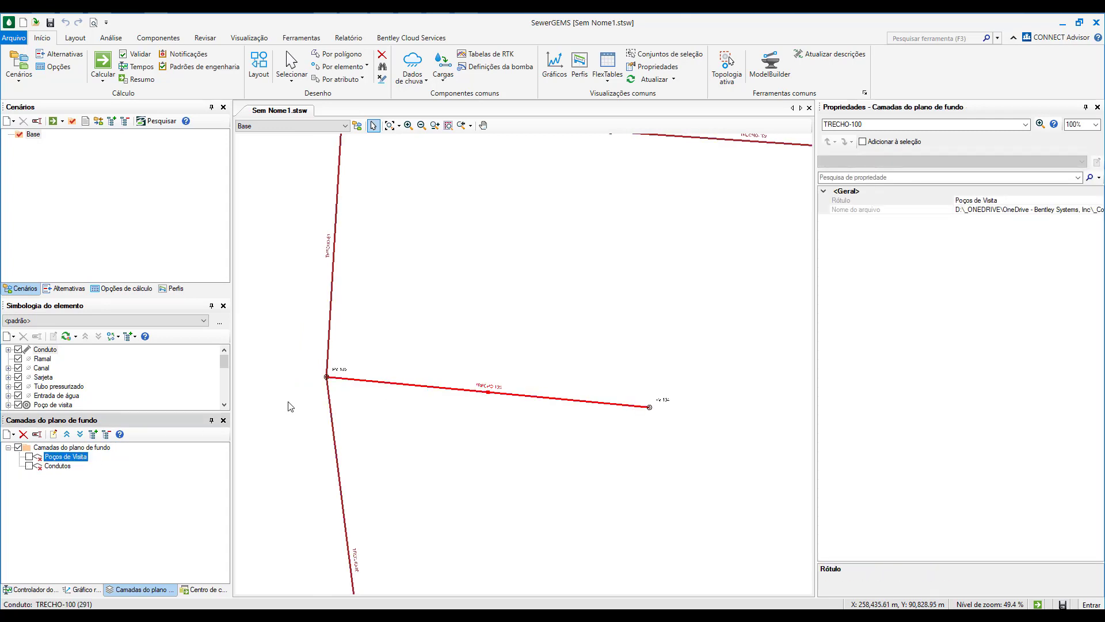
click(567, 280)
click(488, 392)
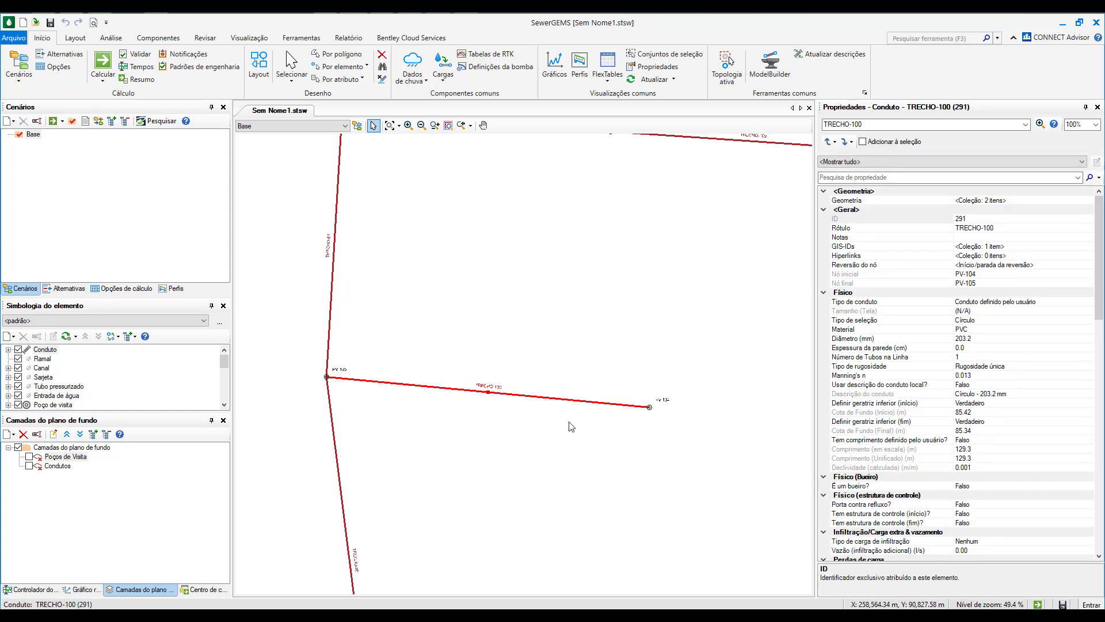
Examine the label and the GIS-IDs collection of conduit TRECHO-100, then close the collection.
scroll(491, 399, up, 5)
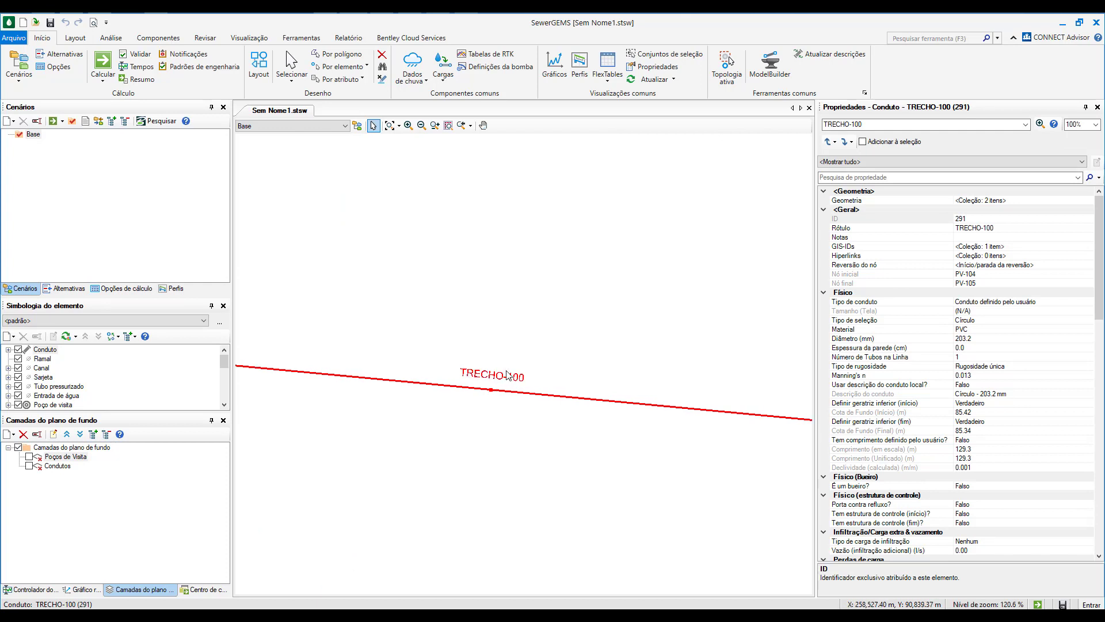
click(983, 229)
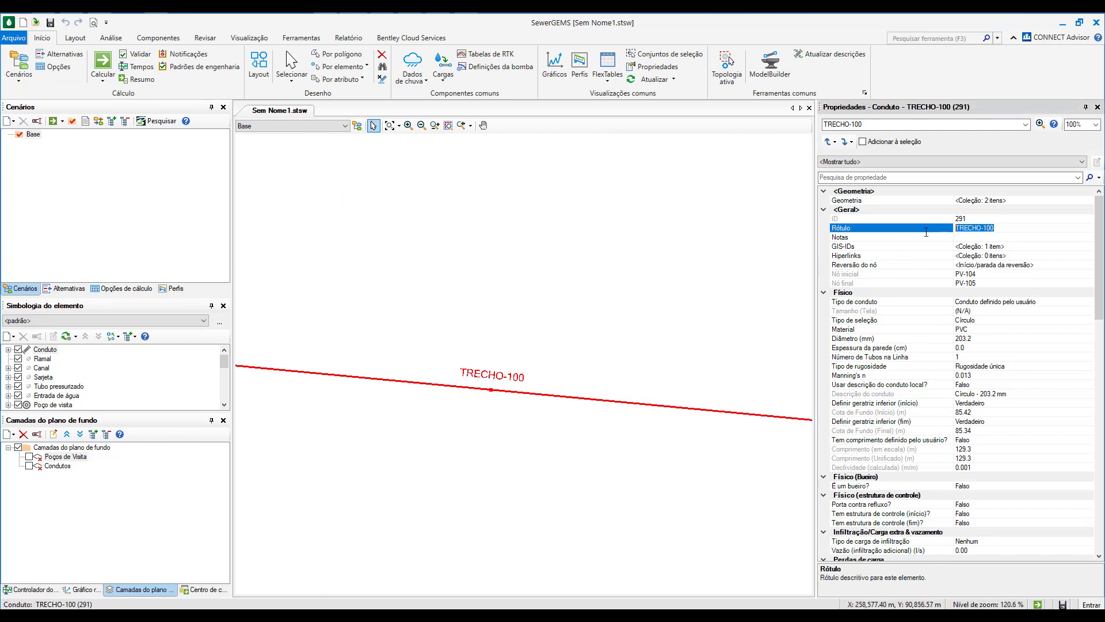
click(841, 249)
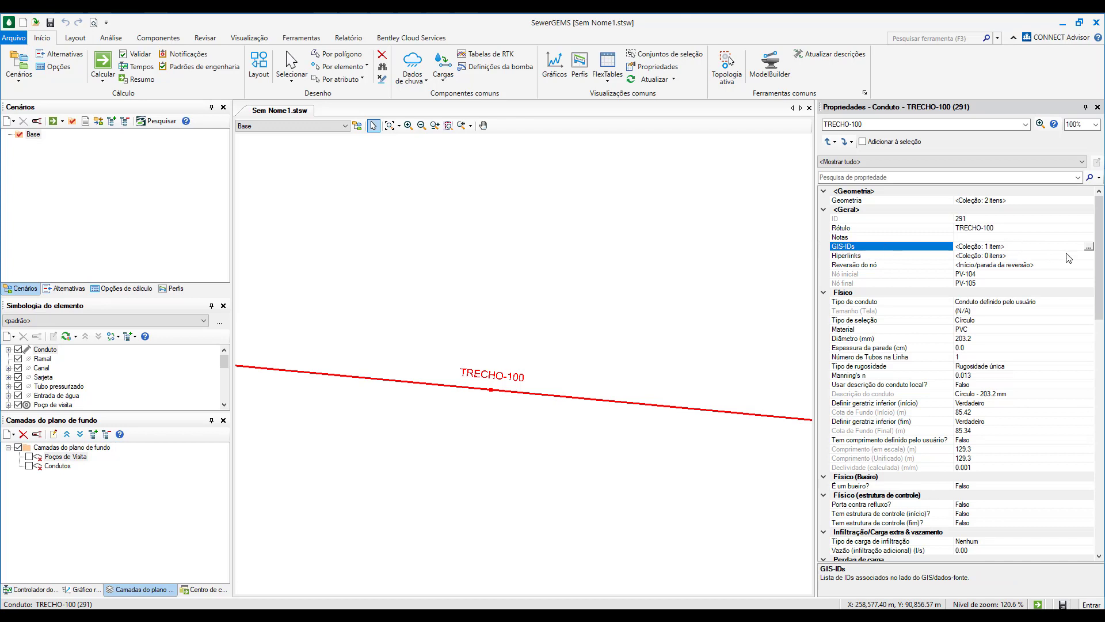
click(1089, 249)
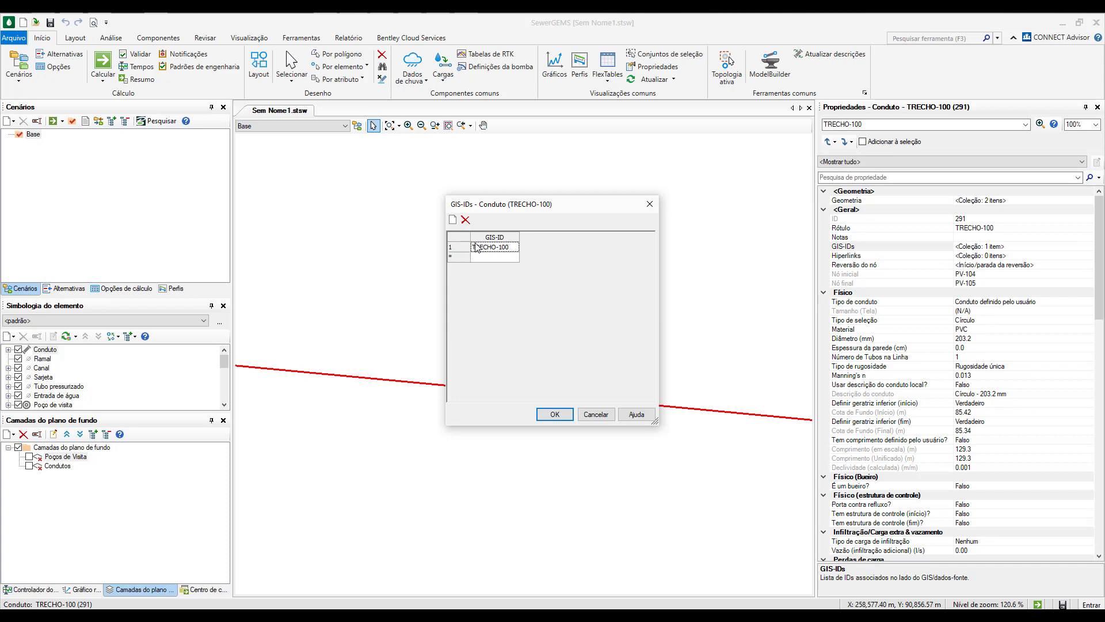
click(554, 414)
scroll(553, 414, down, 4)
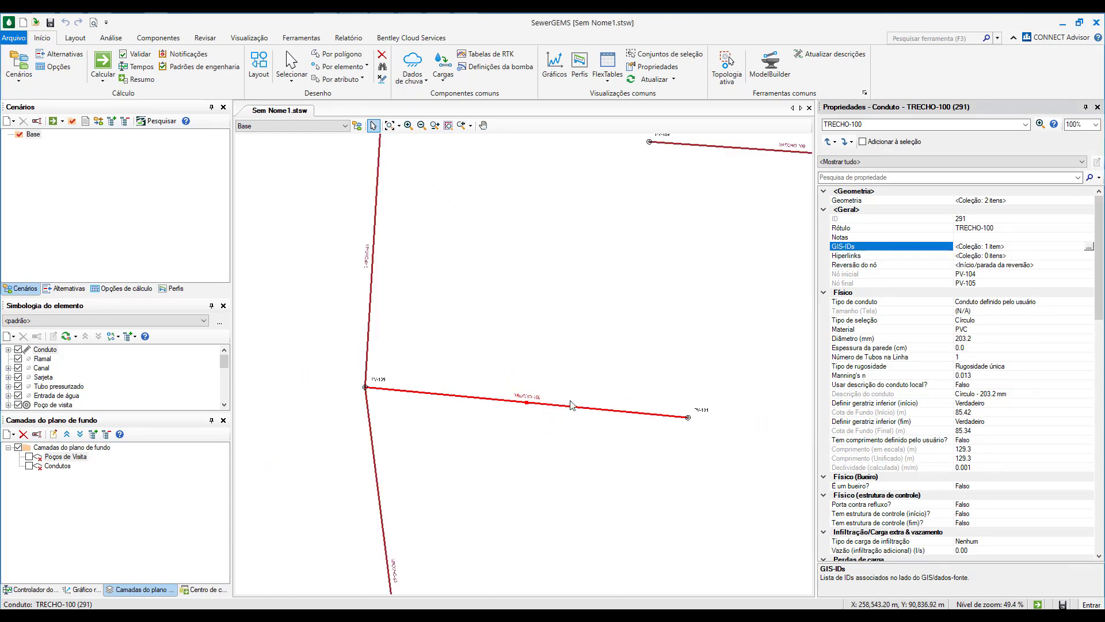
scroll(541, 402, up, 2)
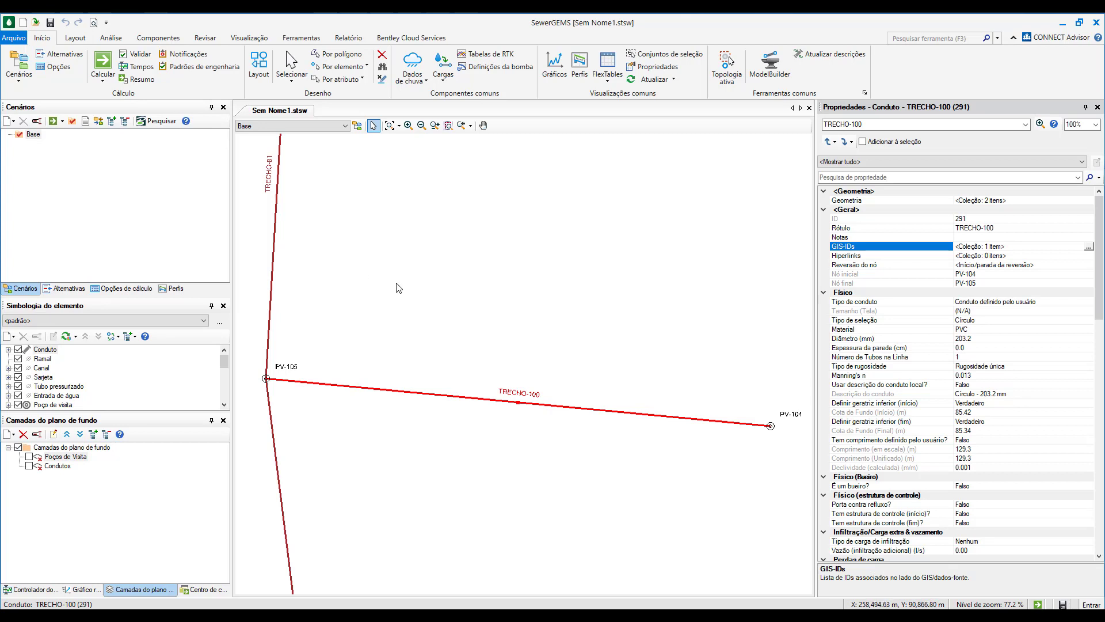
scroll(397, 287, down, 2)
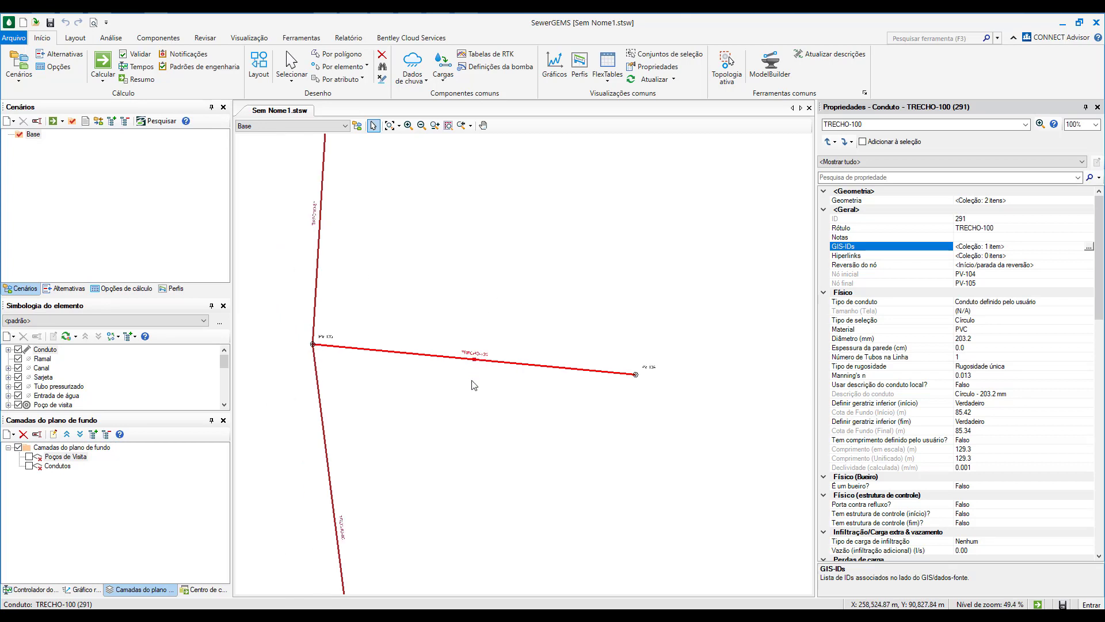
scroll(477, 299, up, 1)
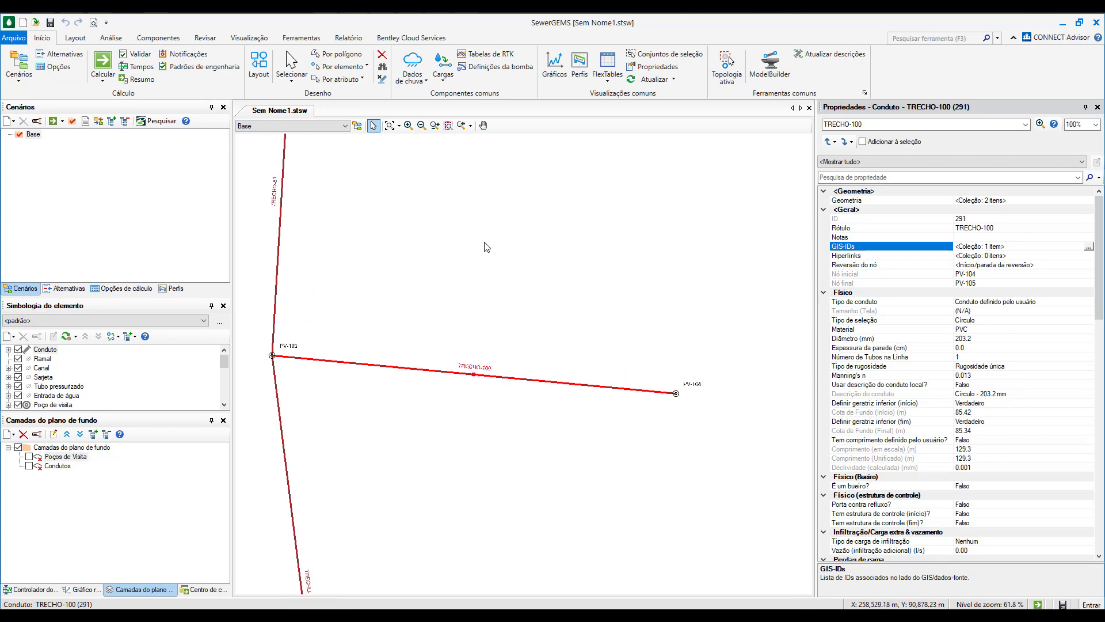
scroll(444, 377, up, 2)
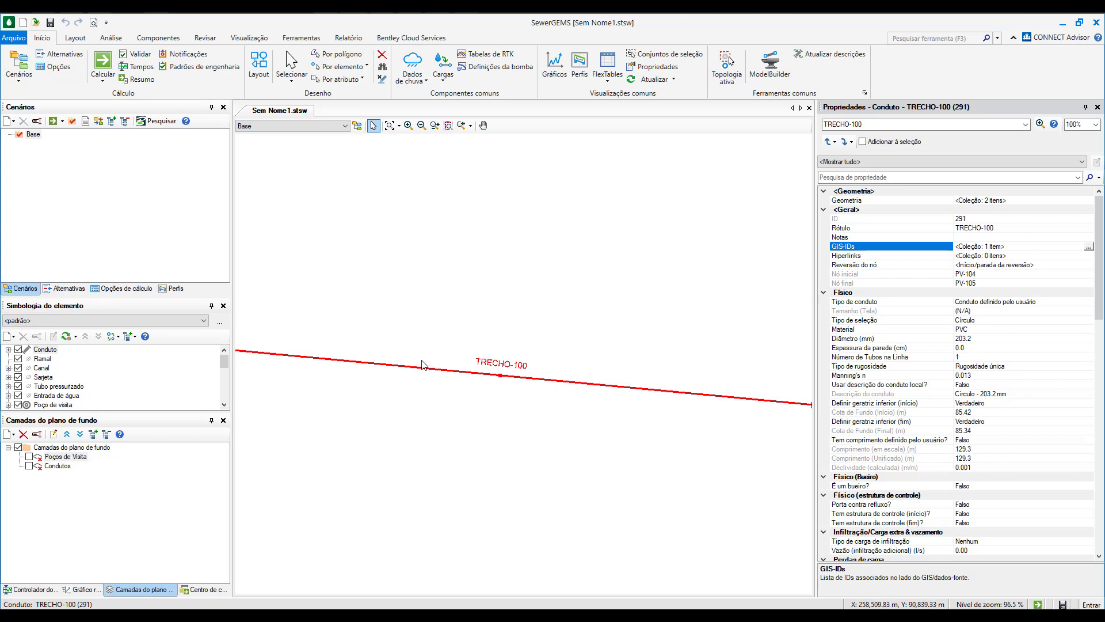
scroll(427, 368, down, 2)
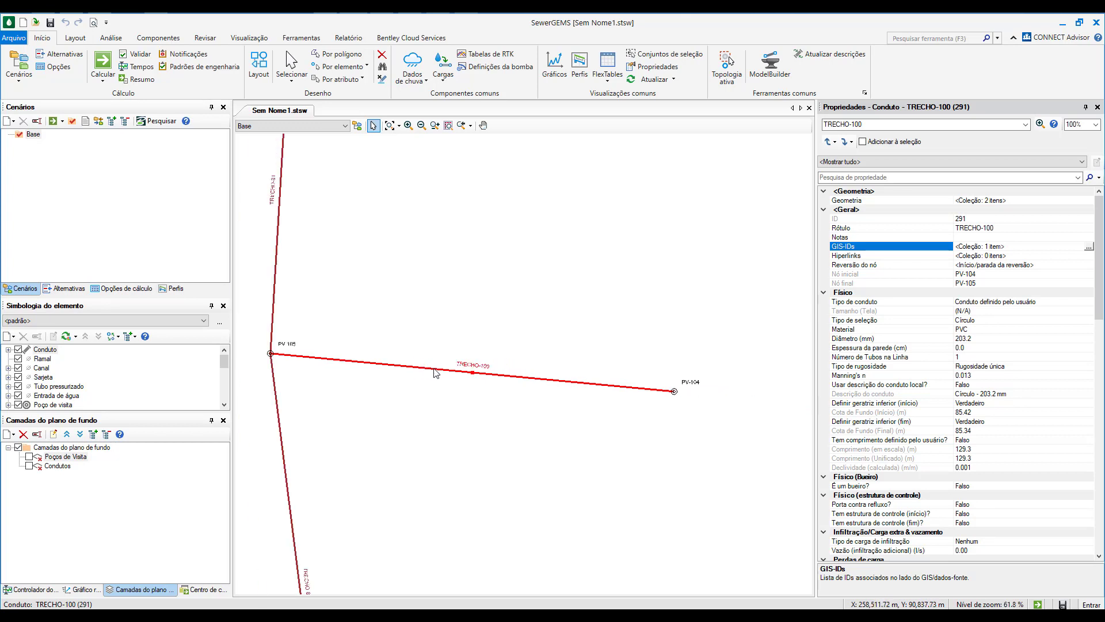
Insert a manhole on conduit TRECHO-100 between PV-105 and PV-104, splitting the conduit, and leave the layout tool.
click(75, 37)
click(143, 73)
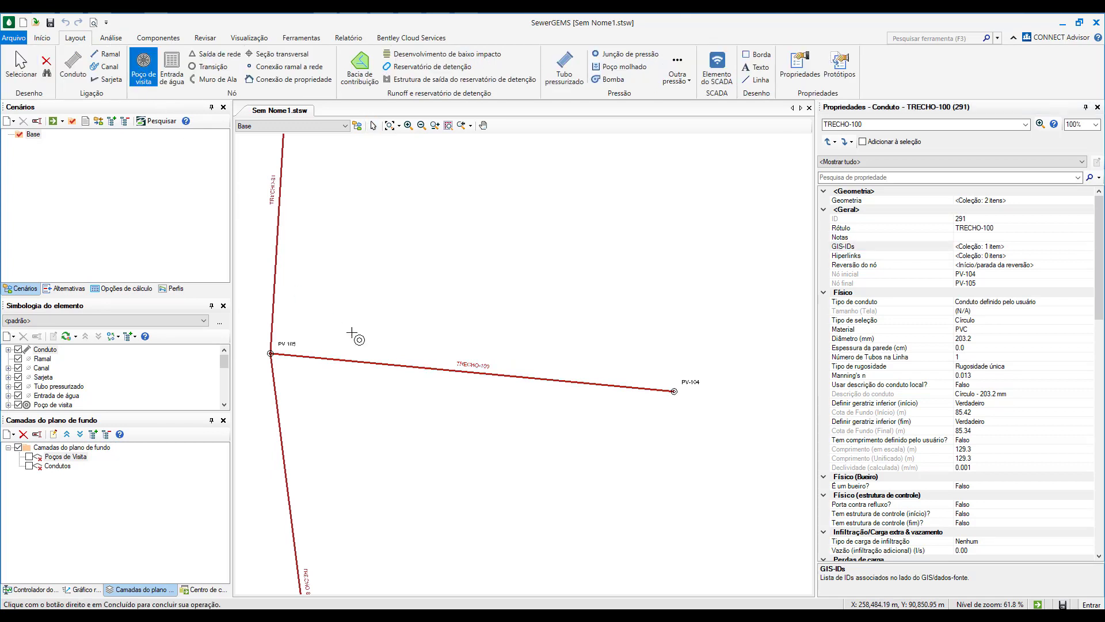
click(433, 368)
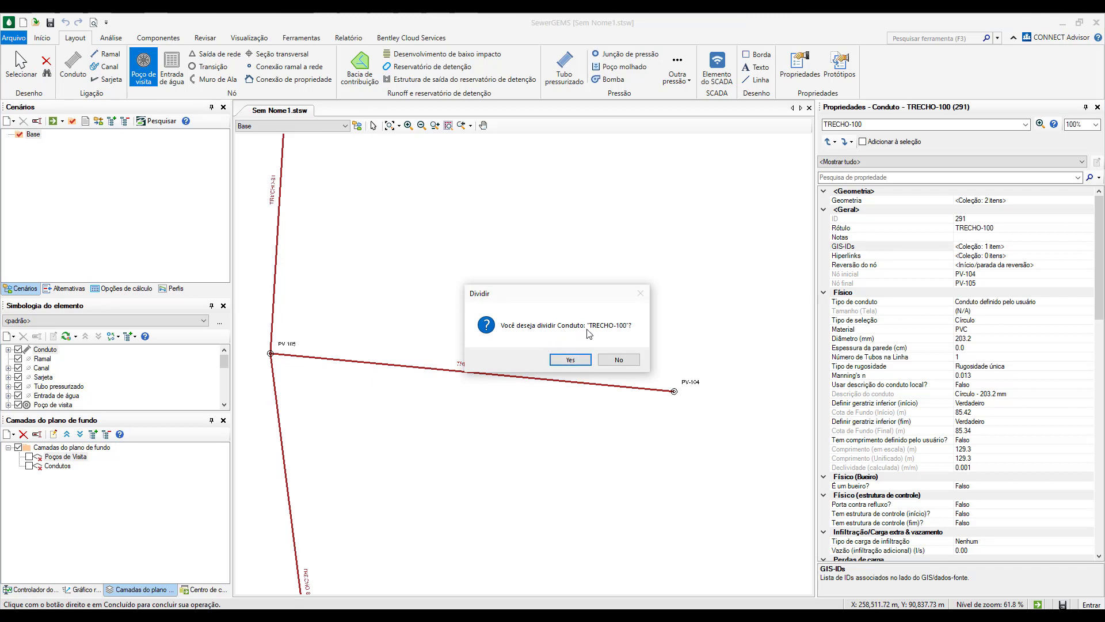
click(570, 359)
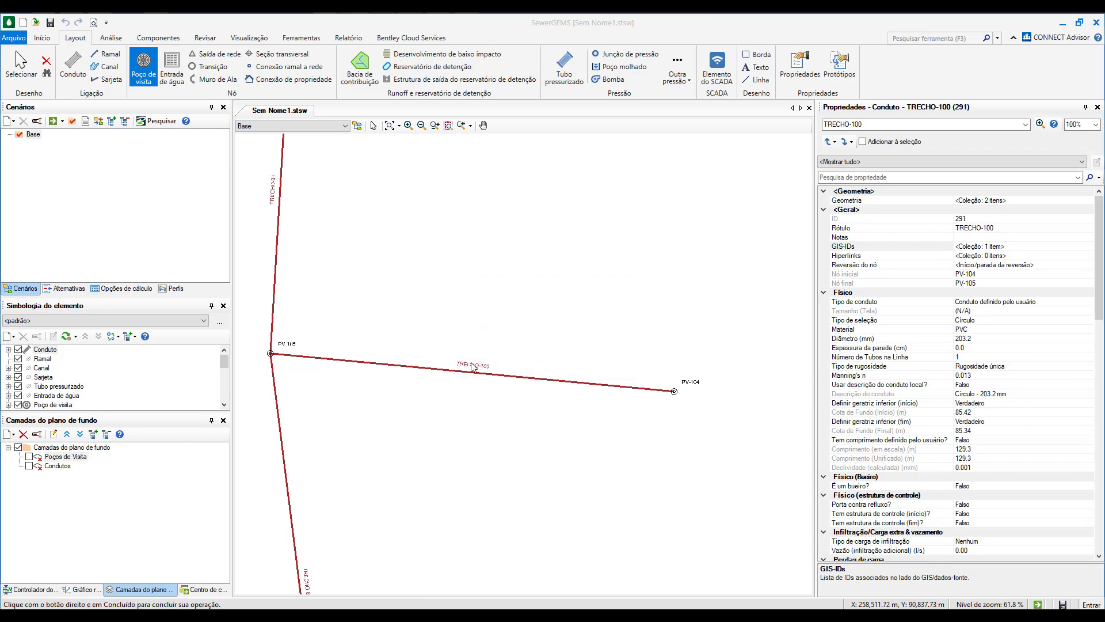
click(430, 369)
scroll(429, 374, up, 1)
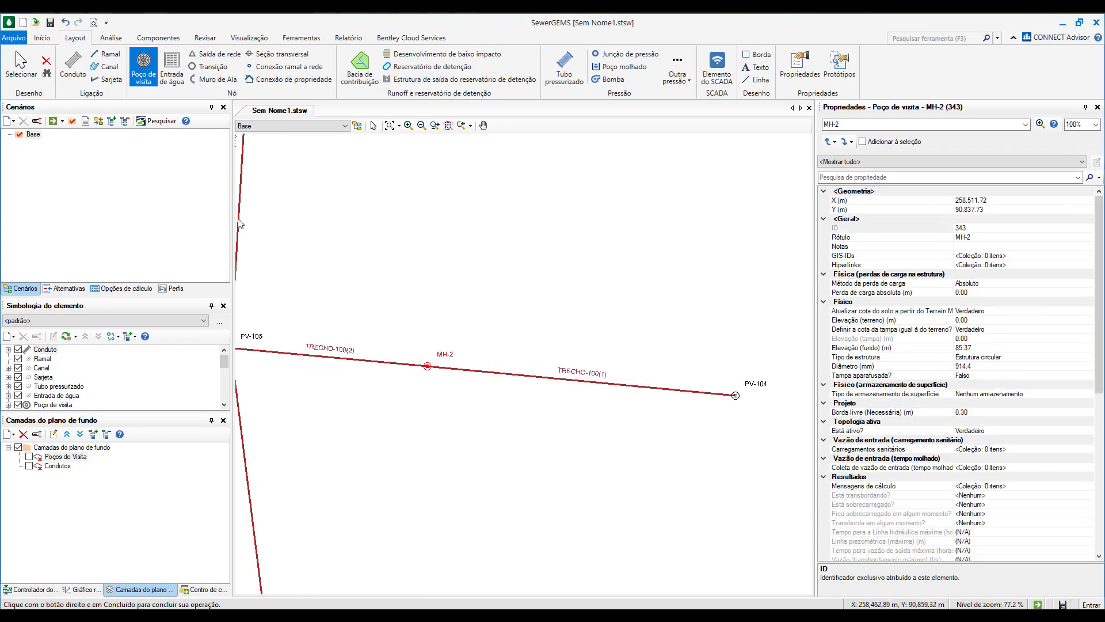
key(Escape)
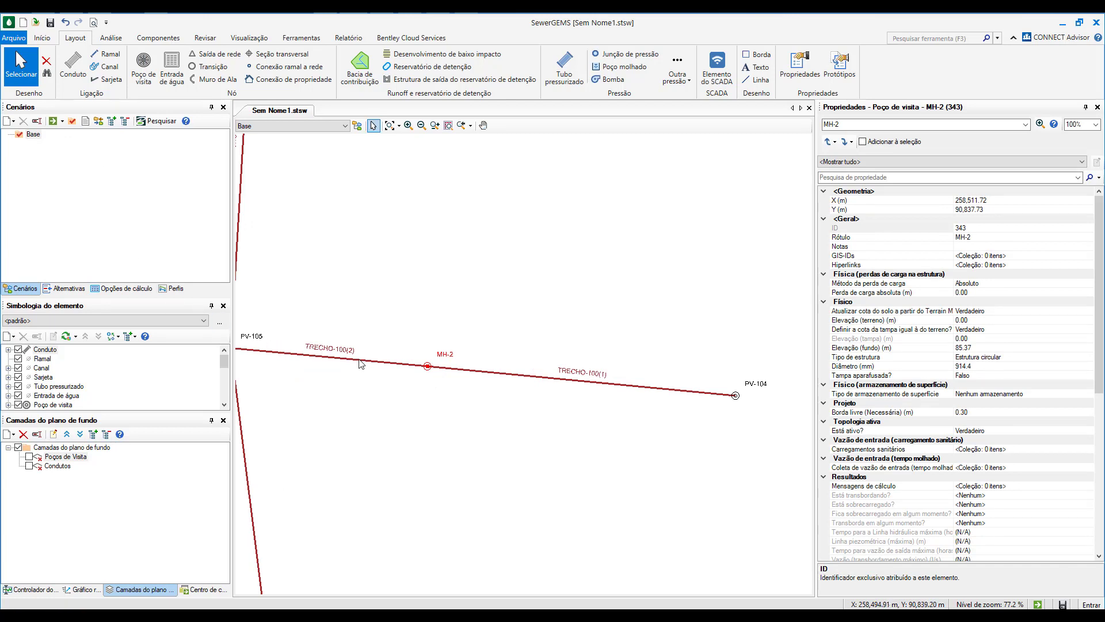
Examine the GIS-IDs collection of the split conduit TRECHO-100(1), then close it.
scroll(361, 363, up, 2)
click(333, 359)
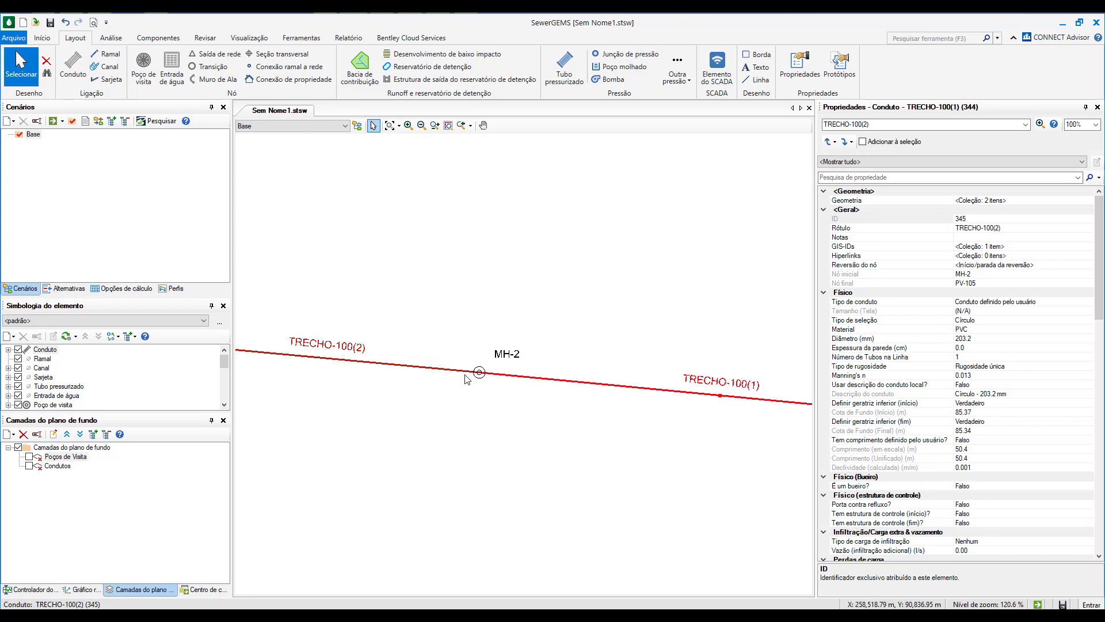
click(1016, 247)
click(1091, 248)
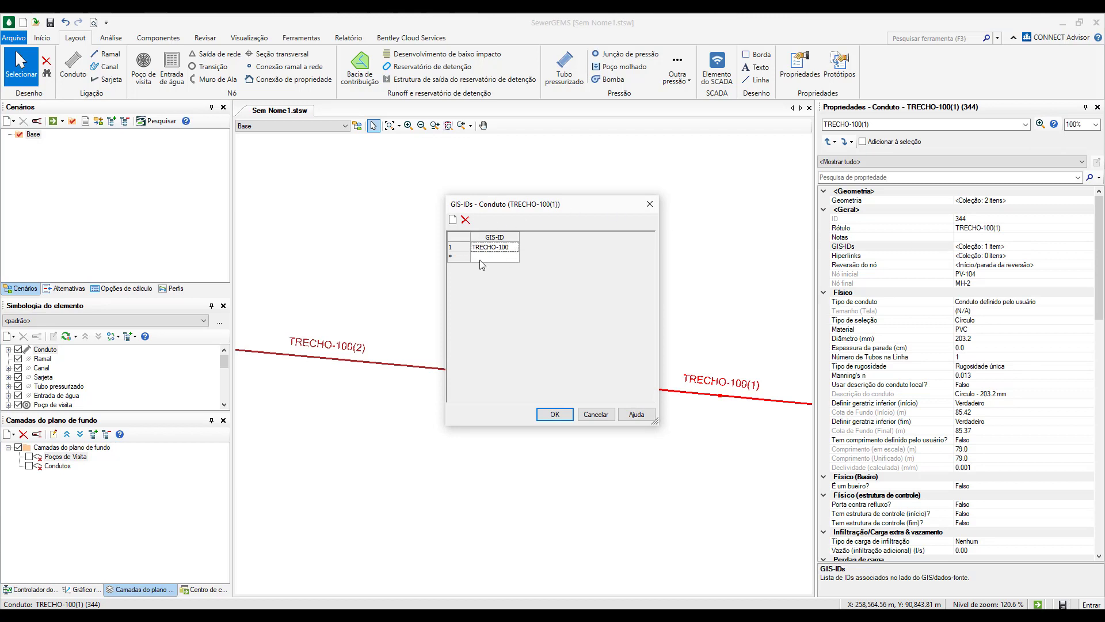
click(554, 414)
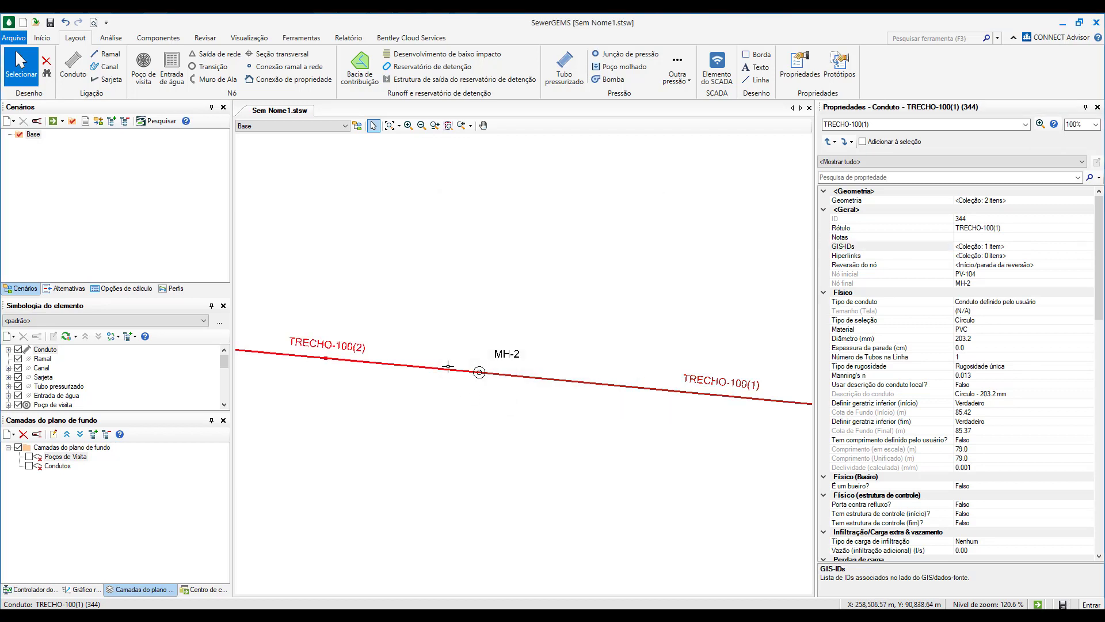
Examine the GIS-IDs collection of conduit TRECHO-100(2), then compare the properties of both split conduits.
click(448, 366)
click(1084, 245)
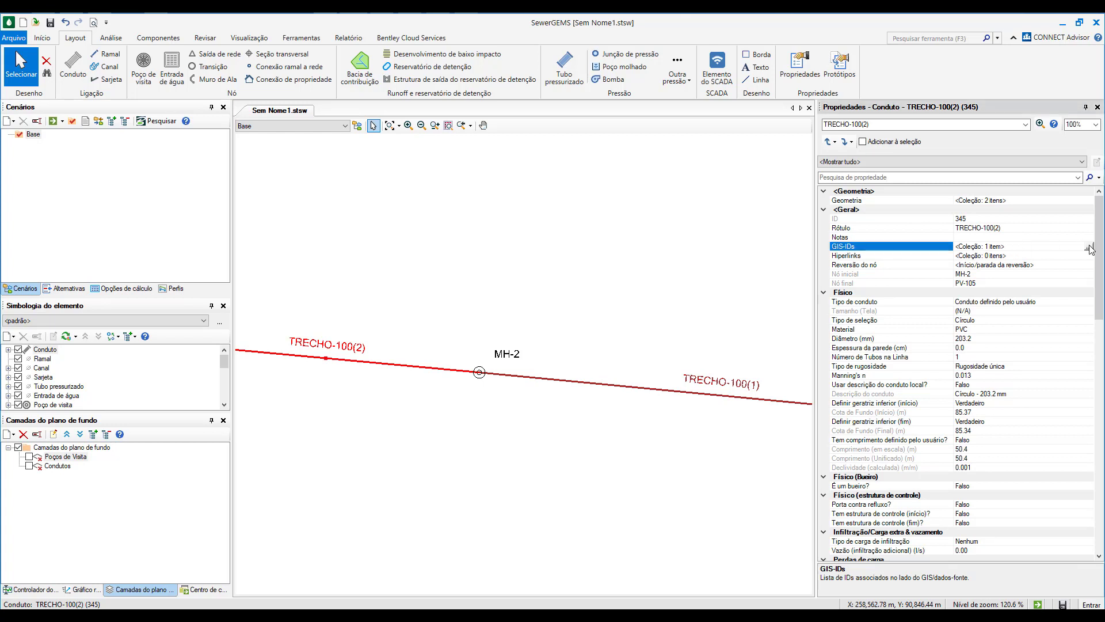
click(1088, 248)
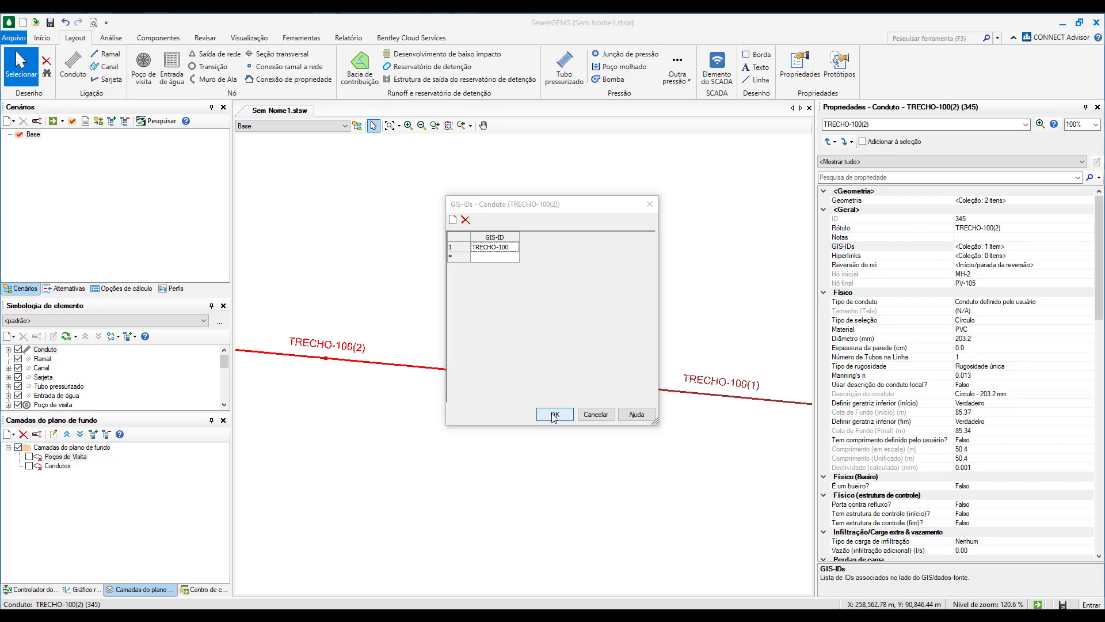
click(554, 415)
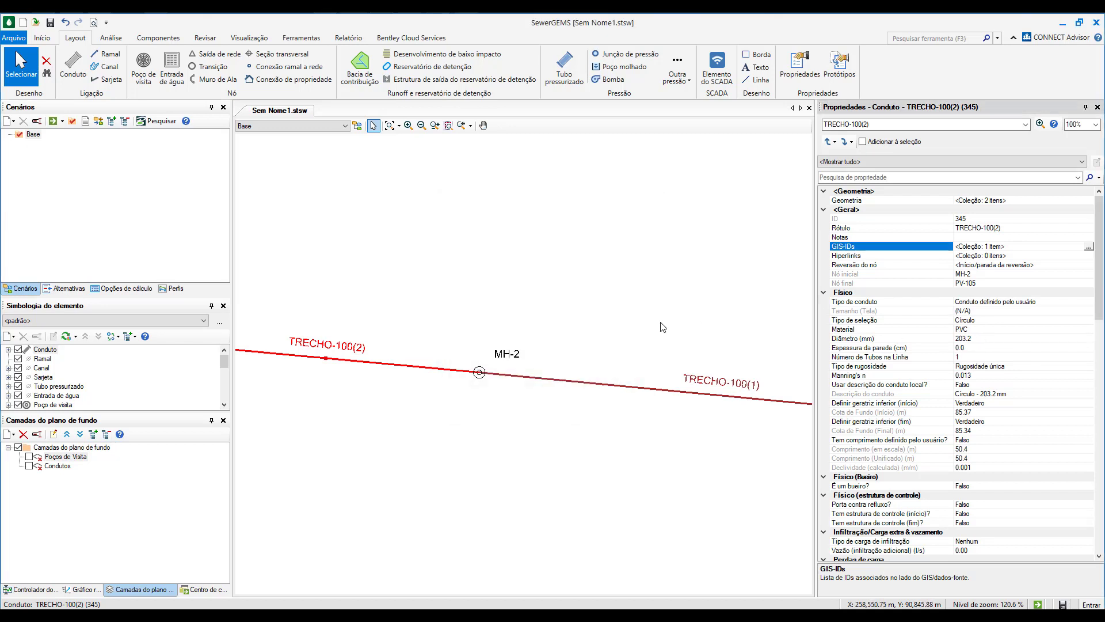
scroll(526, 355, down, 3)
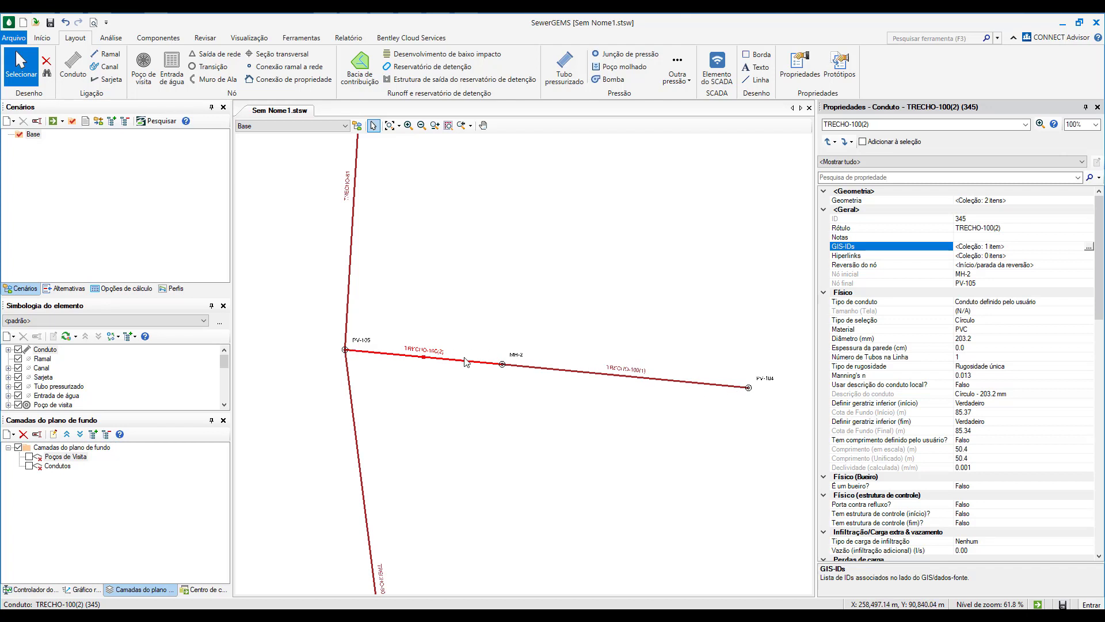
click(581, 371)
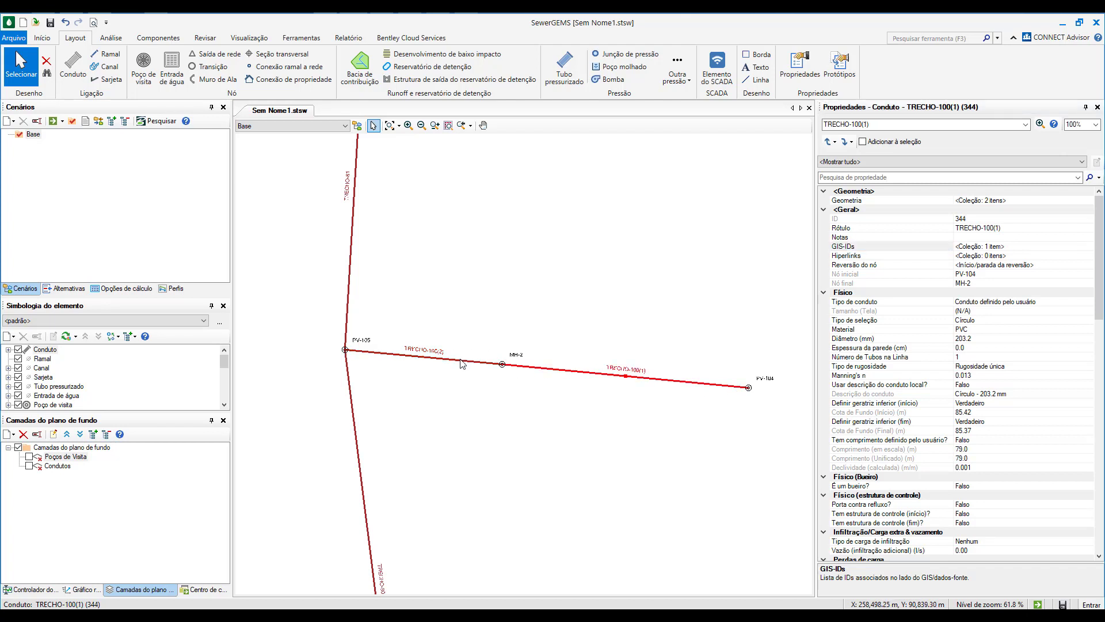
click(460, 359)
Open the Dados GIS Dia 100 connection in ModelBuilder for editing and check its source folder path.
click(42, 39)
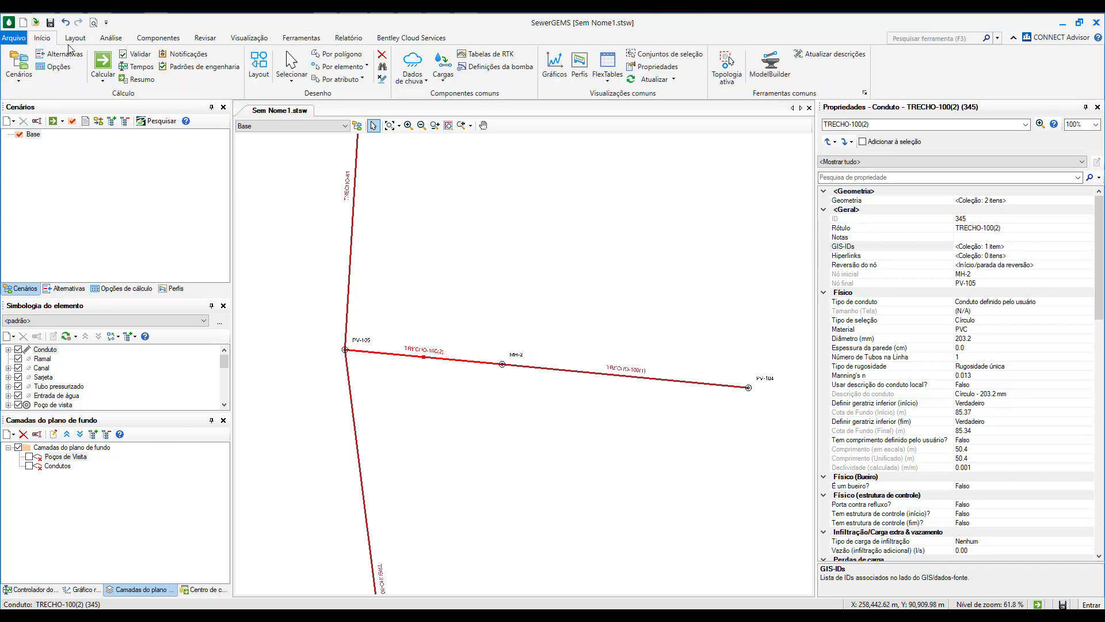
click(753, 75)
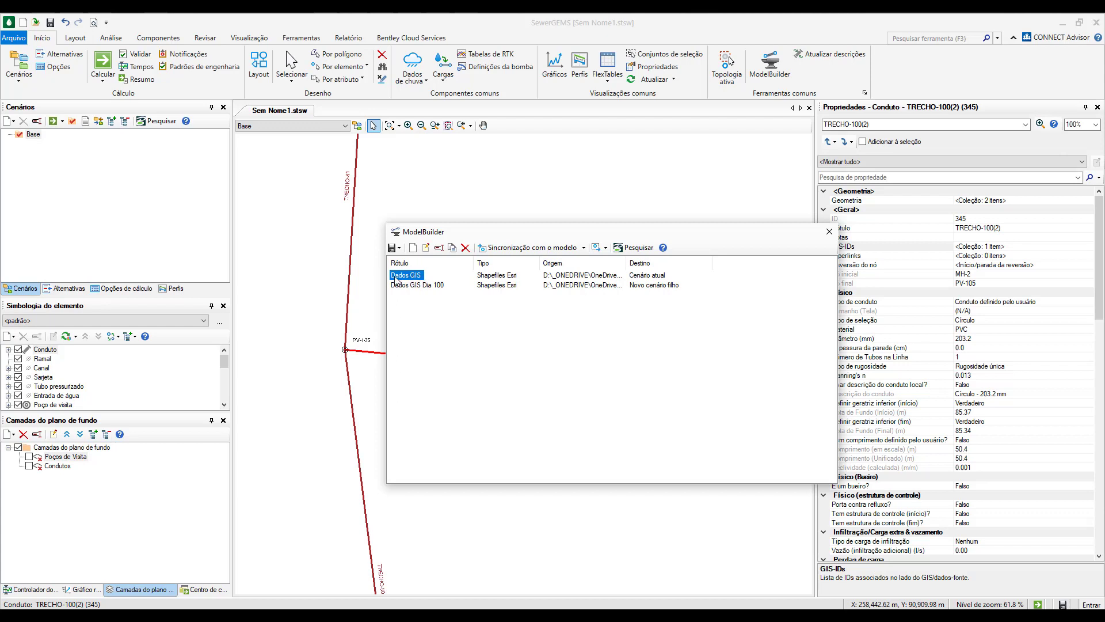
click(411, 285)
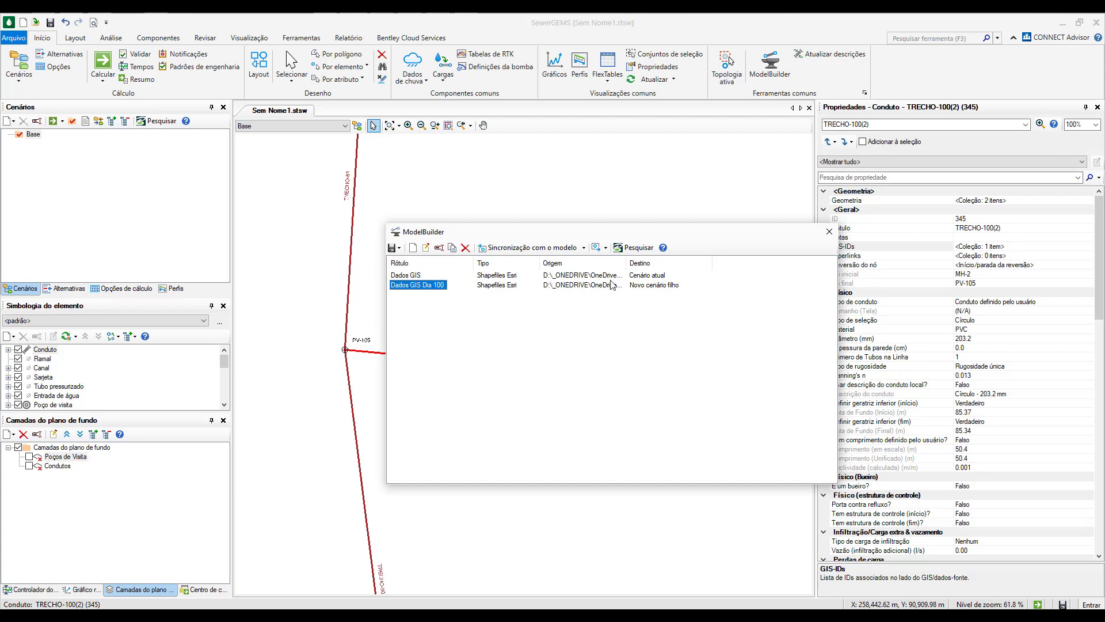
drag(626, 263, 818, 280)
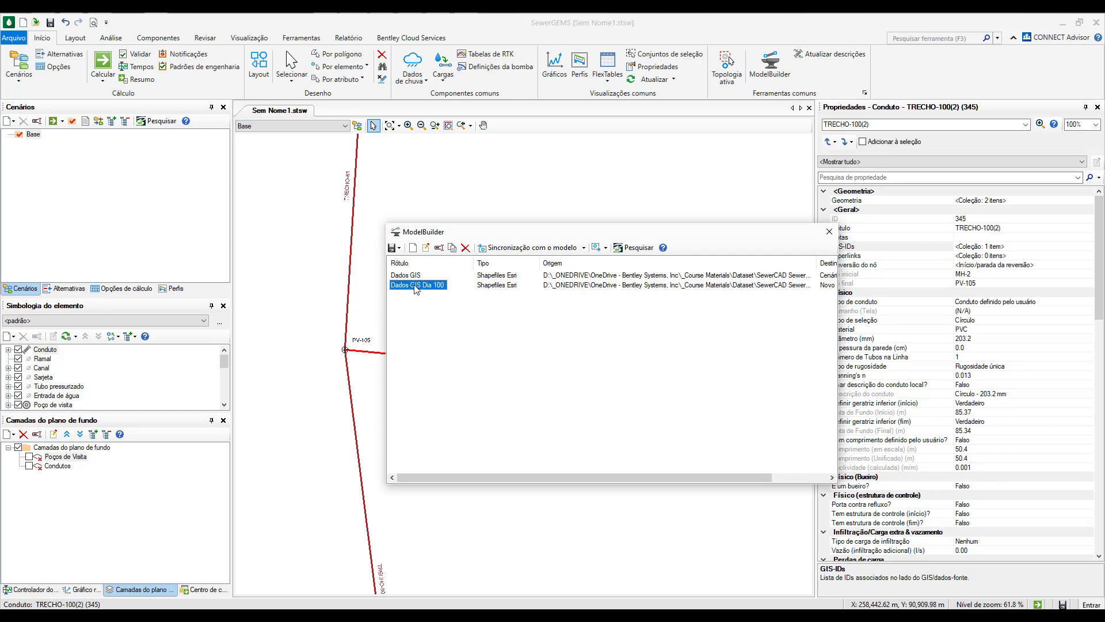
double_click(416, 286)
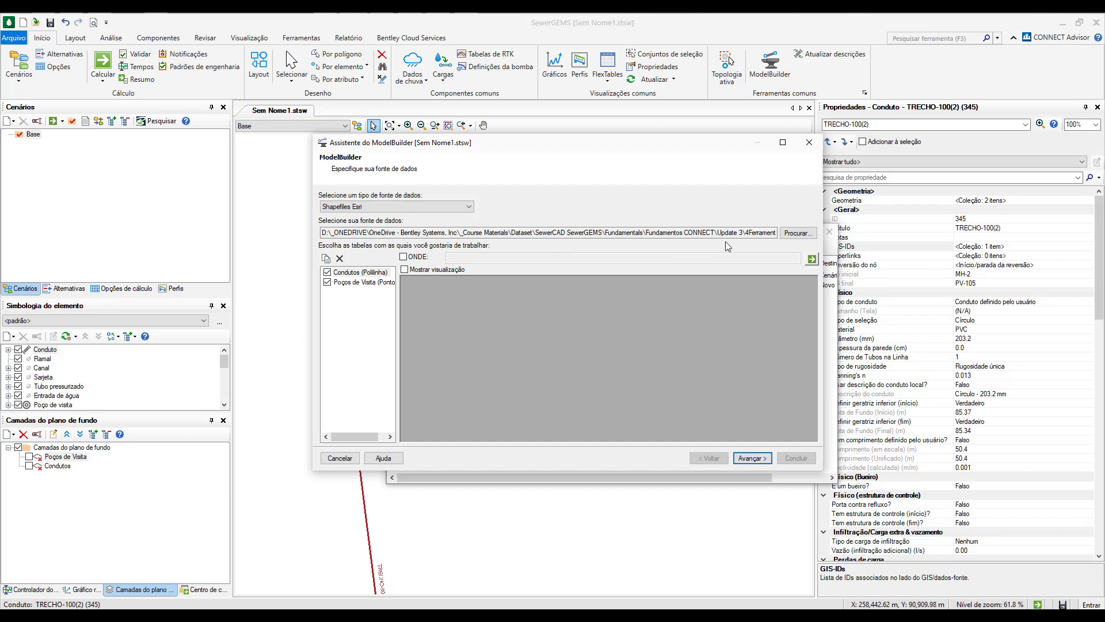
drag(726, 233, 777, 236)
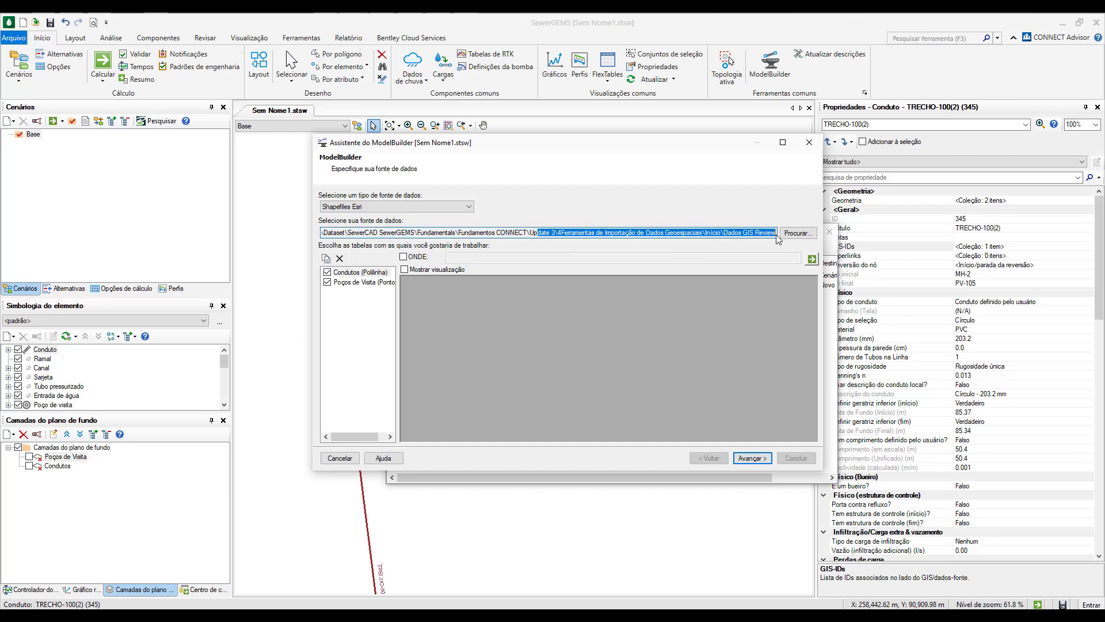
Preview the Condutos table sorted by ID_TUBO and check the diameter of TRECHO-100.
click(349, 274)
click(408, 269)
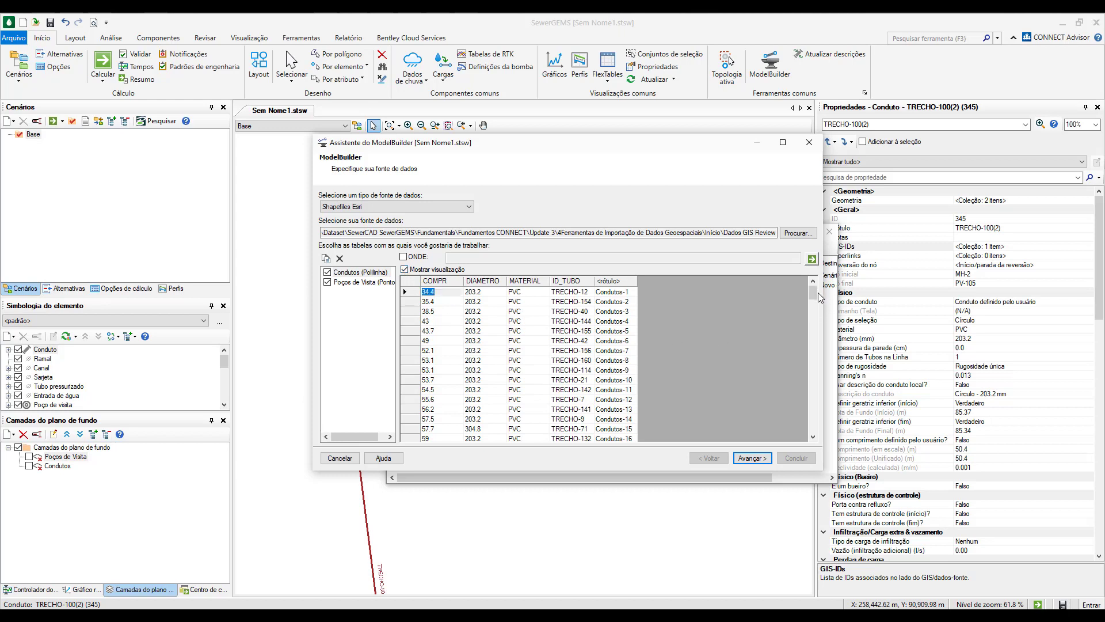
click(581, 281)
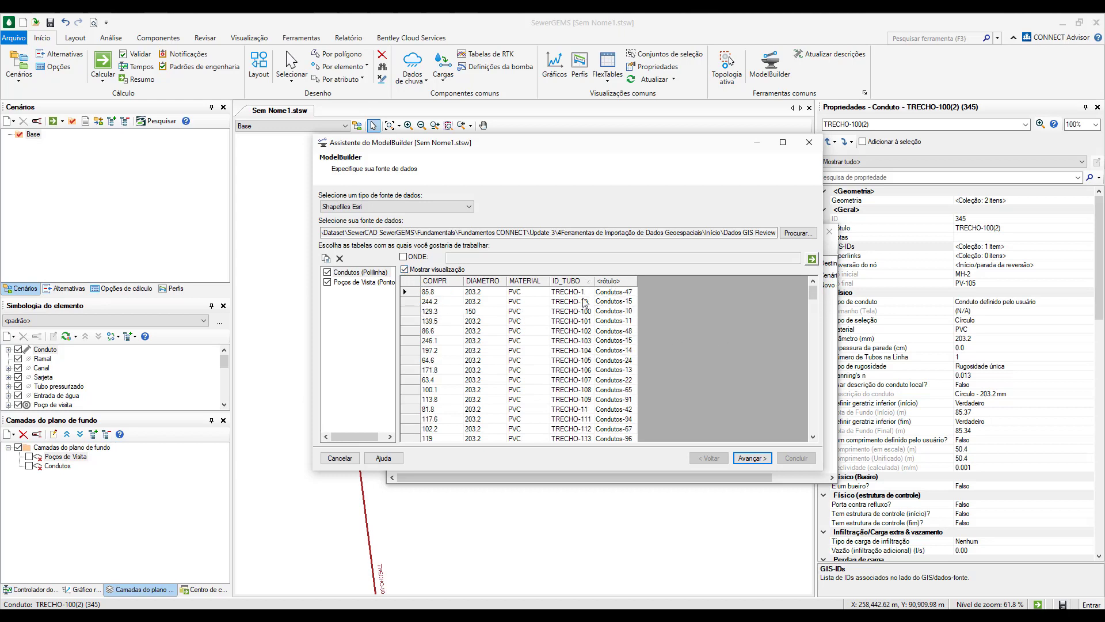
click(583, 310)
click(479, 311)
Preview the Poços de Visita table and examine the PV-1984 record at its end.
click(371, 284)
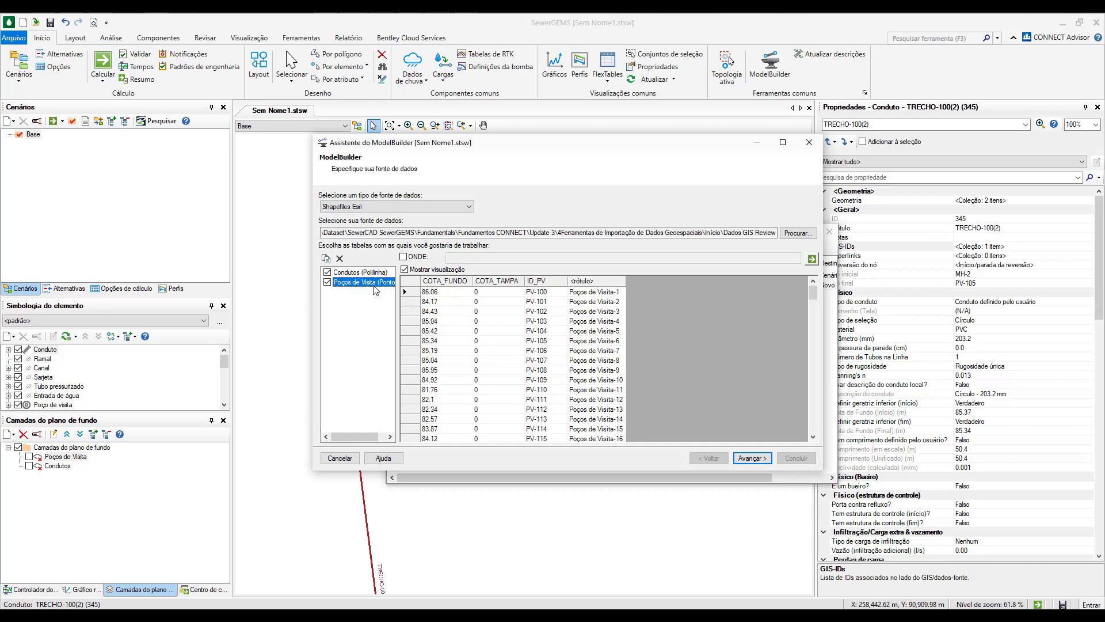
drag(816, 289, 817, 444)
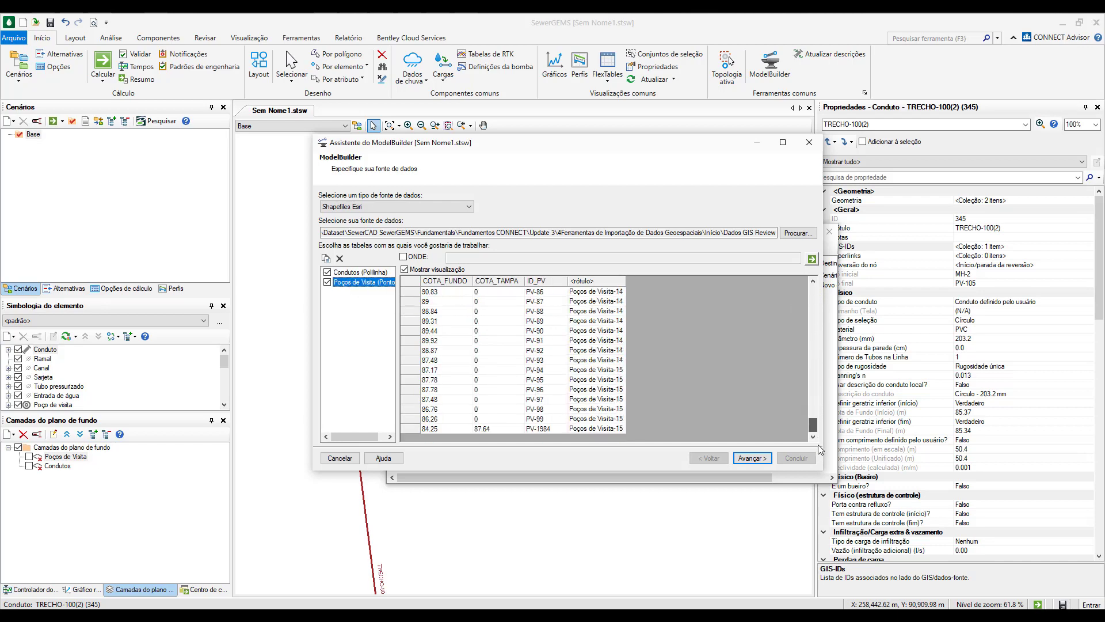
click(542, 432)
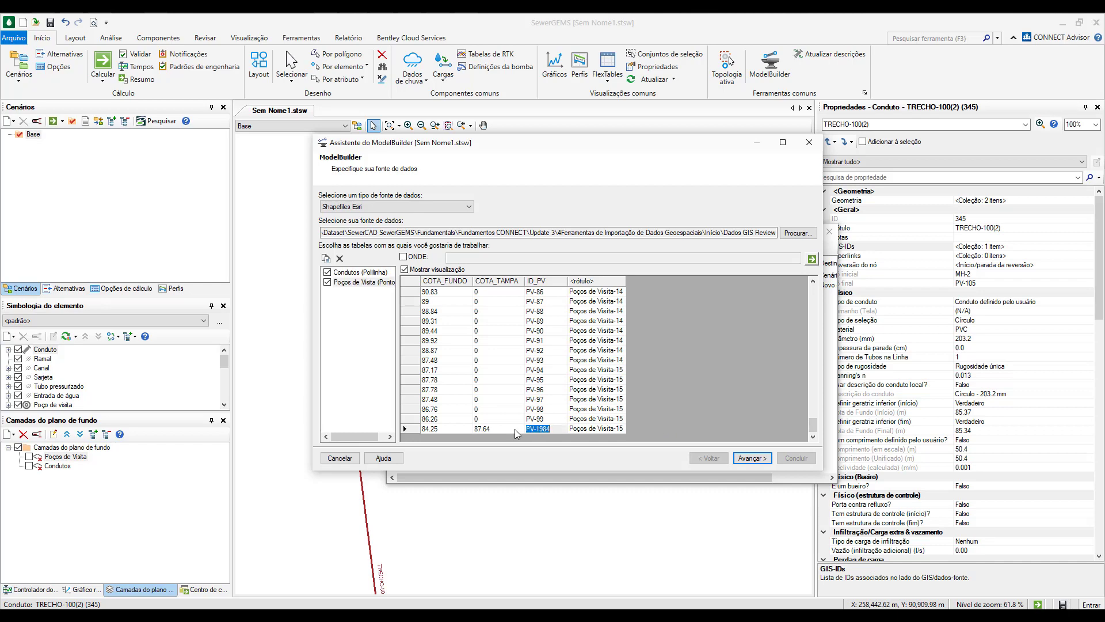
Sort the Condutos preview by ID_TUBO, widen that column and examine the TRECHO-1984 record.
click(353, 273)
scroll(815, 289, down, 18)
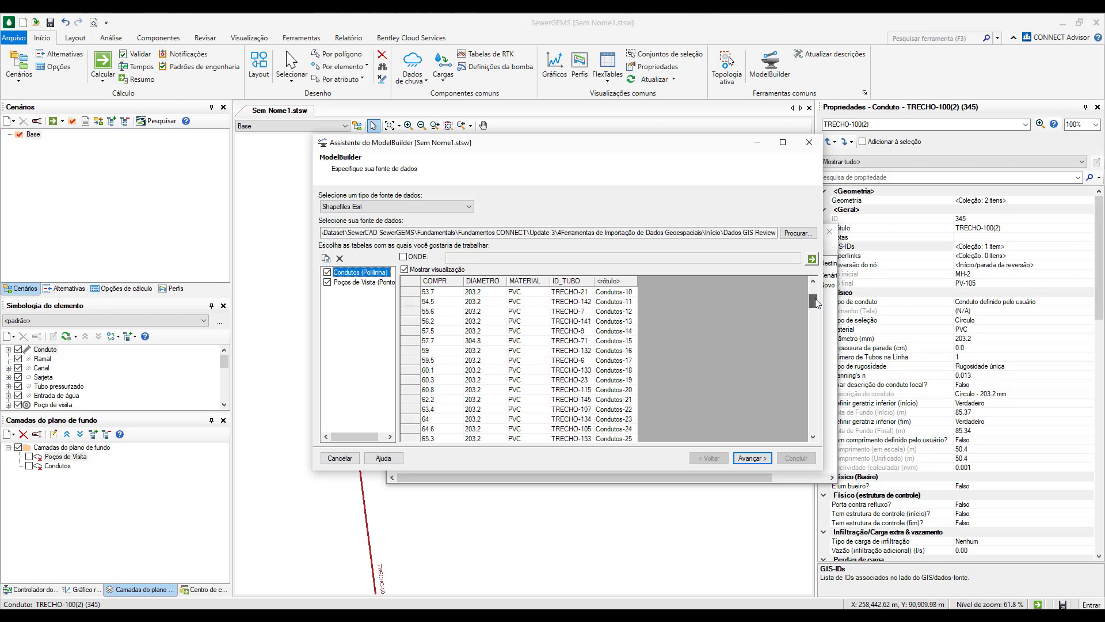
click(582, 280)
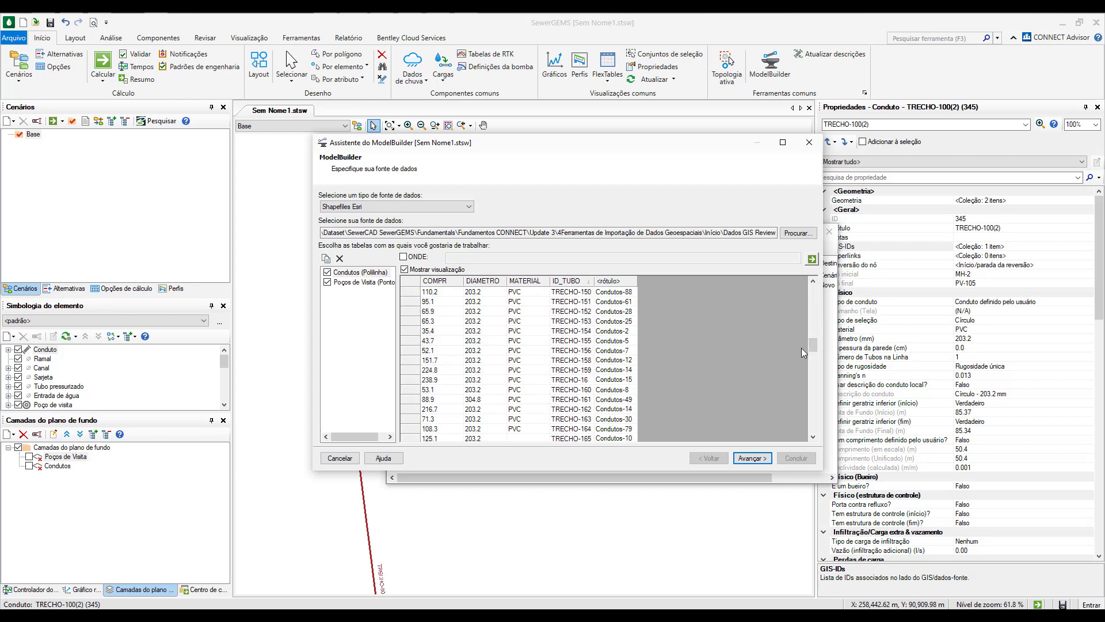
mouse_move(813, 348)
mouse_down()
mouse_move(815, 432)
mouse_move(814, 289)
mouse_move(823, 356)
mouse_up()
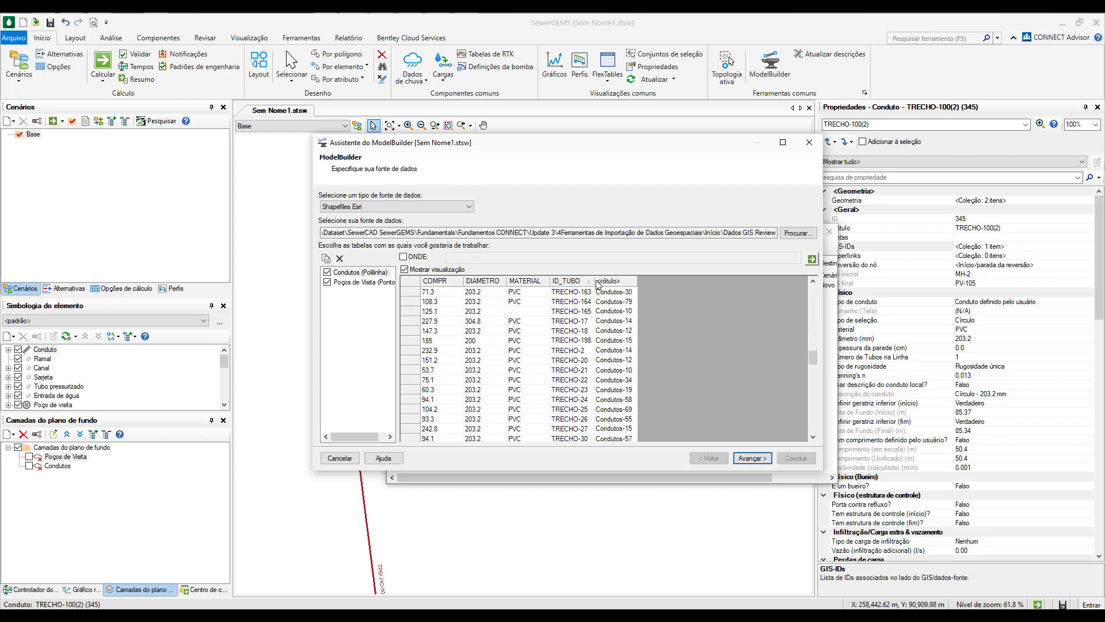
drag(595, 281, 612, 280)
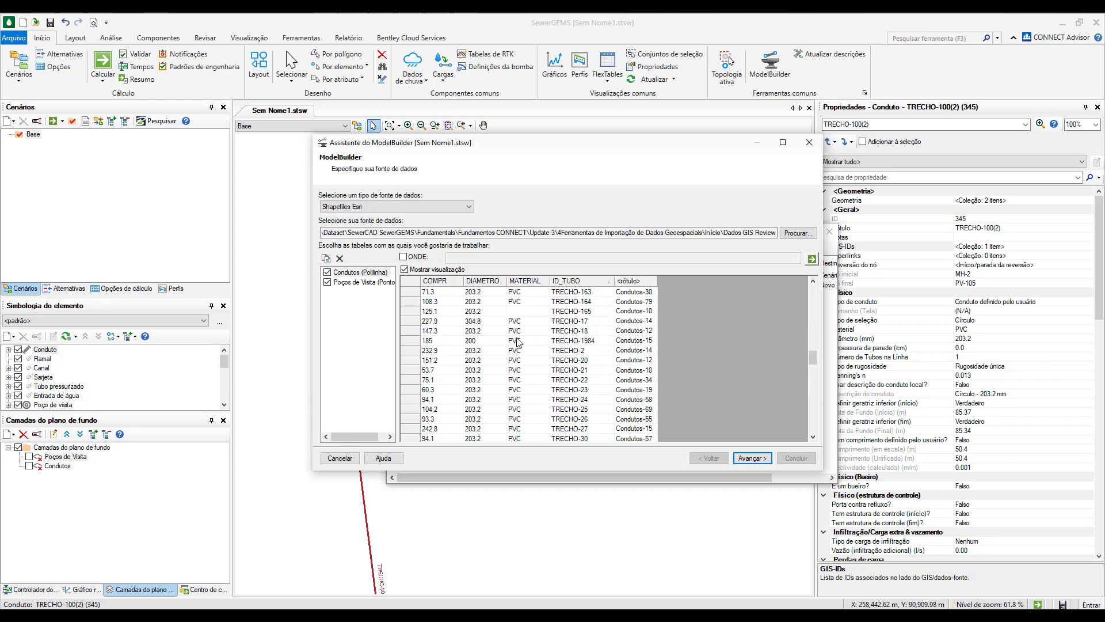
click(521, 343)
click(462, 346)
Proceed past the synchronization options and keep Novo cenário filho as the import target with GIS-ID as the key field.
click(752, 458)
click(752, 458)
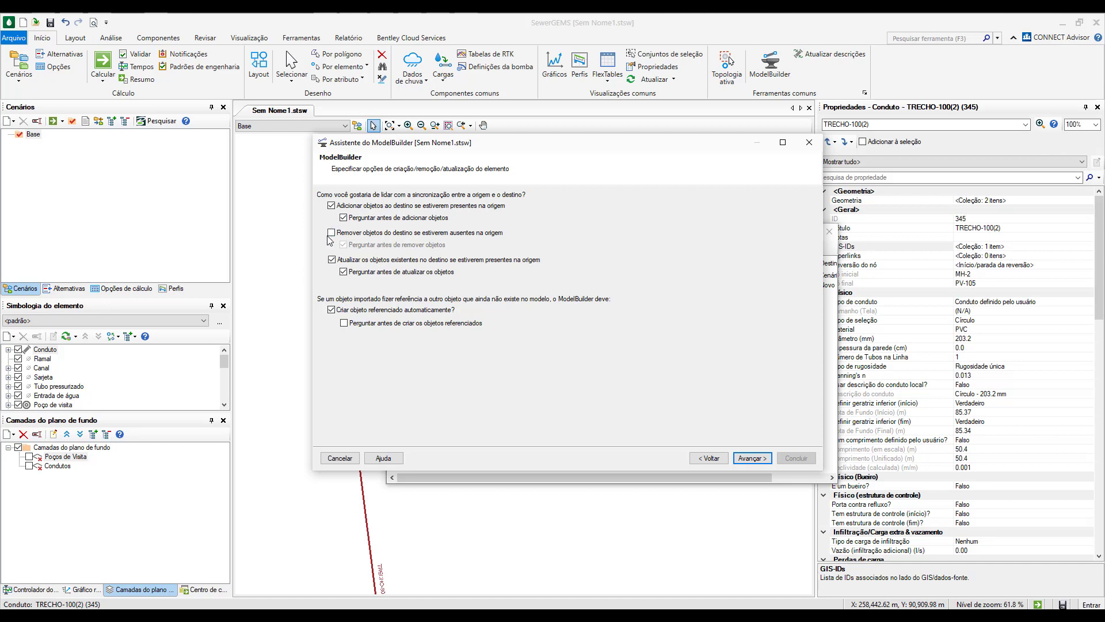
click(751, 458)
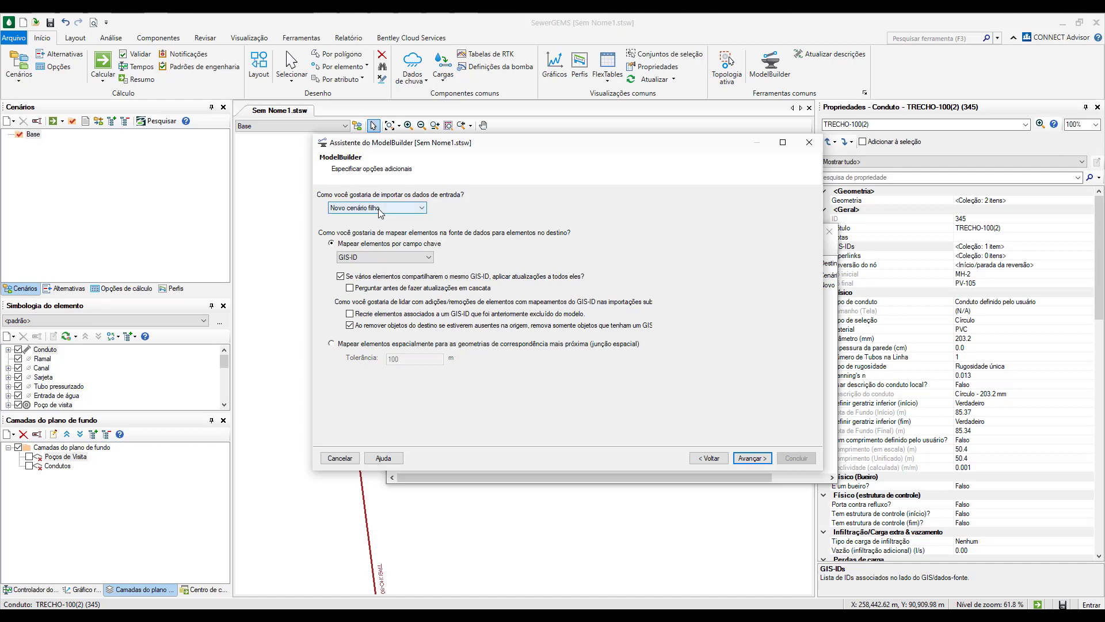
click(379, 212)
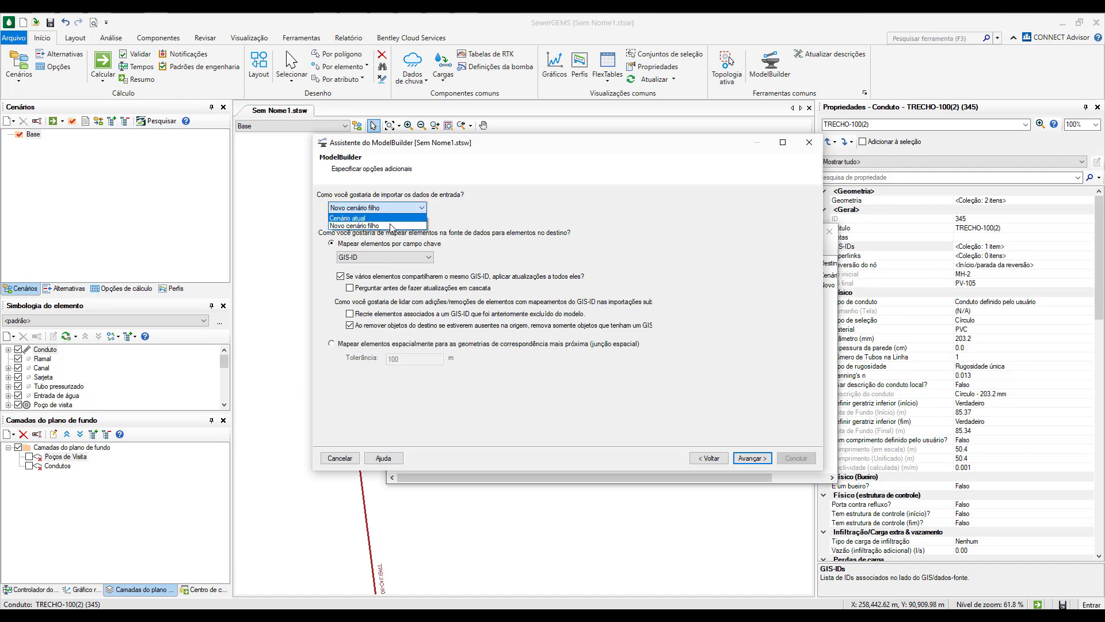
click(506, 194)
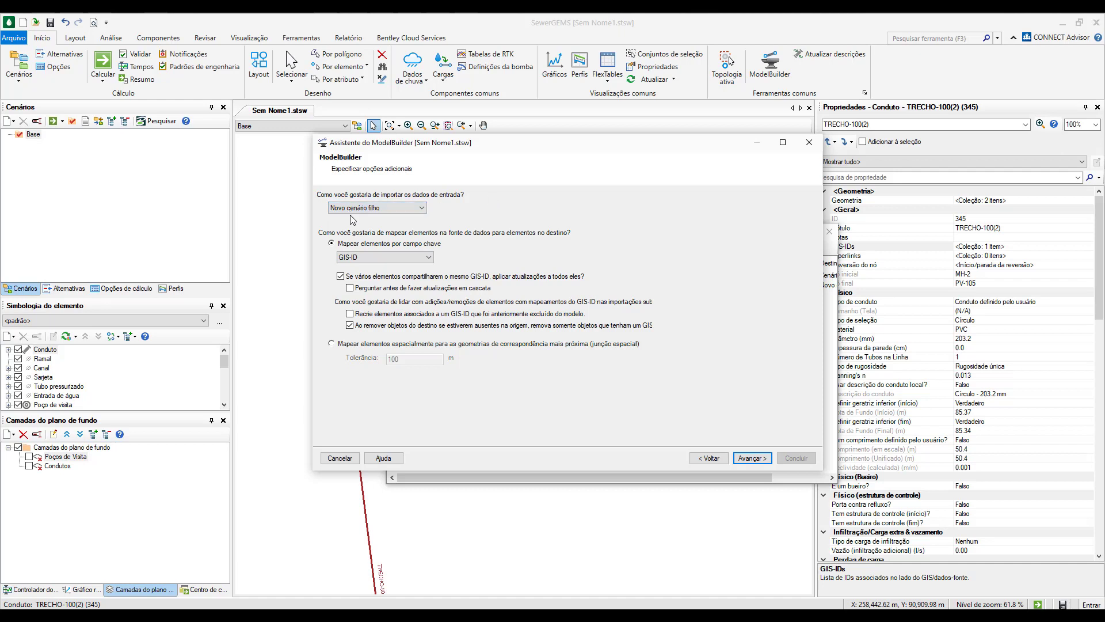
Accept the import target and field mappings, then check the date of the most recent snapshot in the snapshot settings.
click(759, 460)
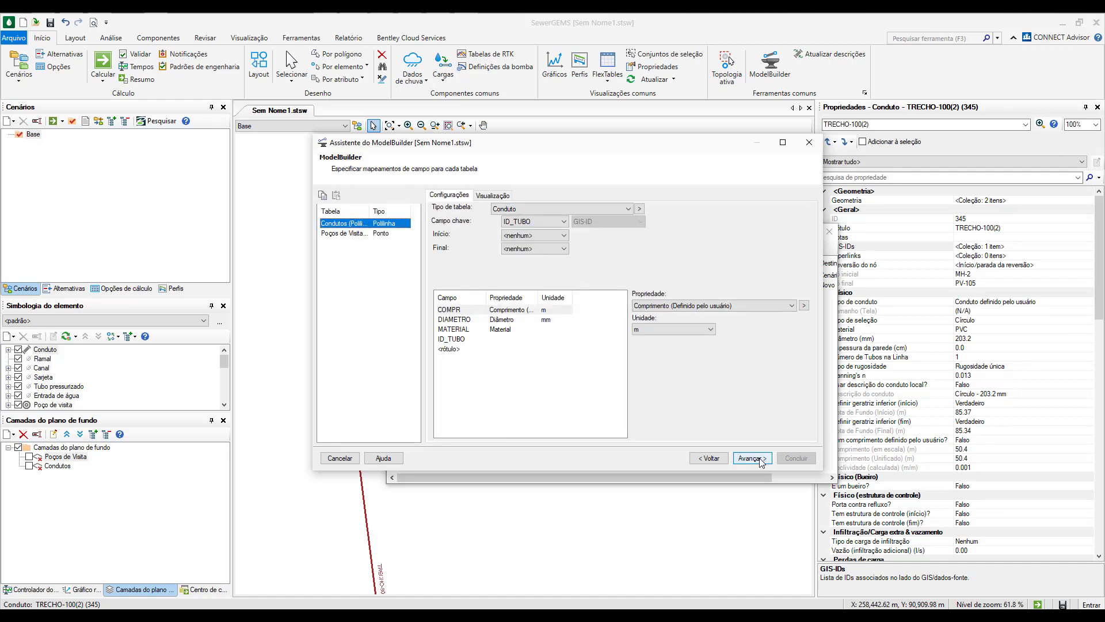
click(760, 459)
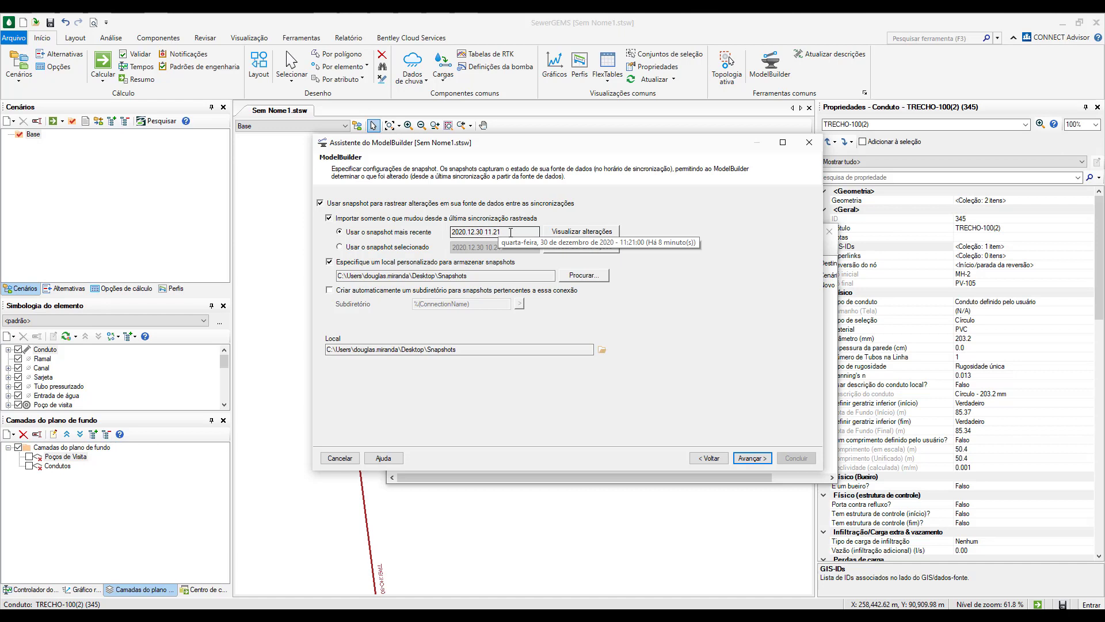
drag(511, 232, 459, 233)
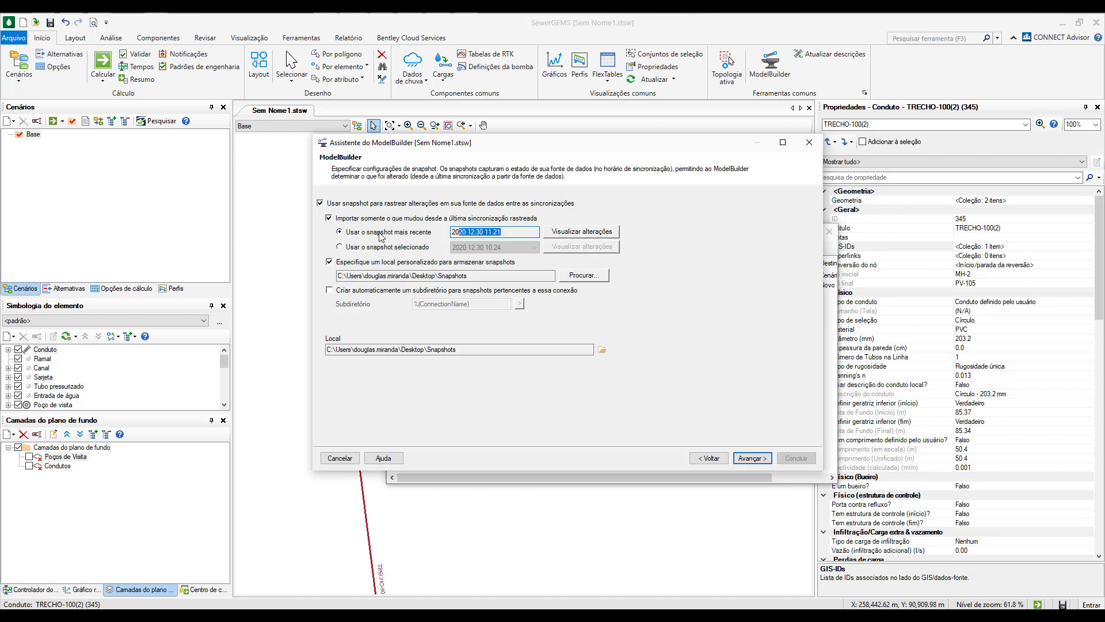
Review the changes since the most recent snapshot for the Condutos and Poços de Visita tables.
click(462, 234)
click(579, 234)
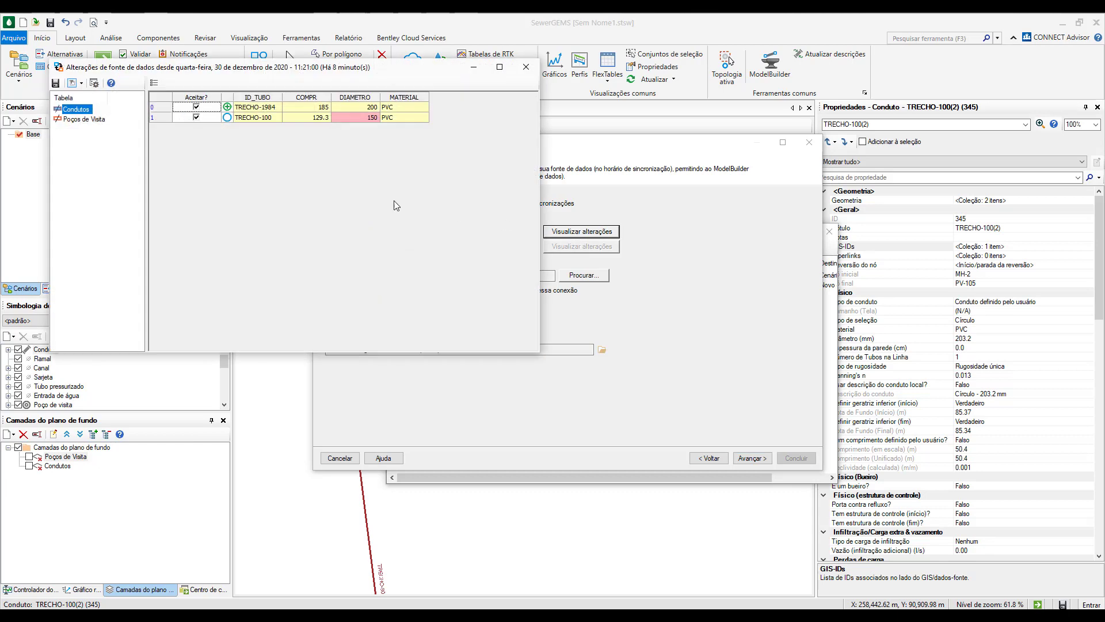
drag(300, 70, 559, 179)
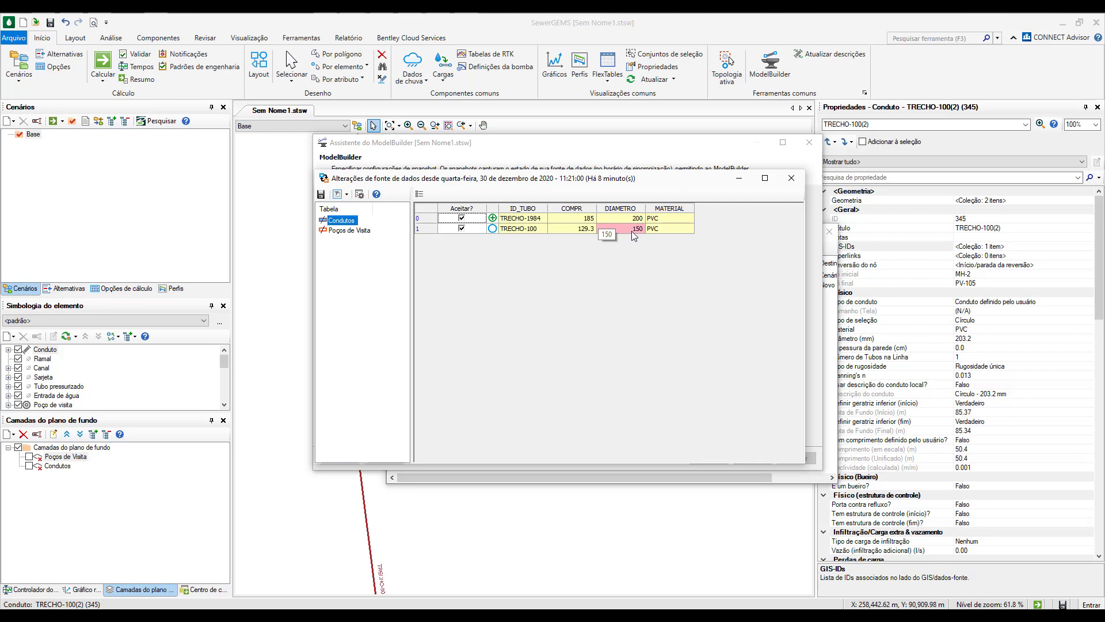
click(335, 231)
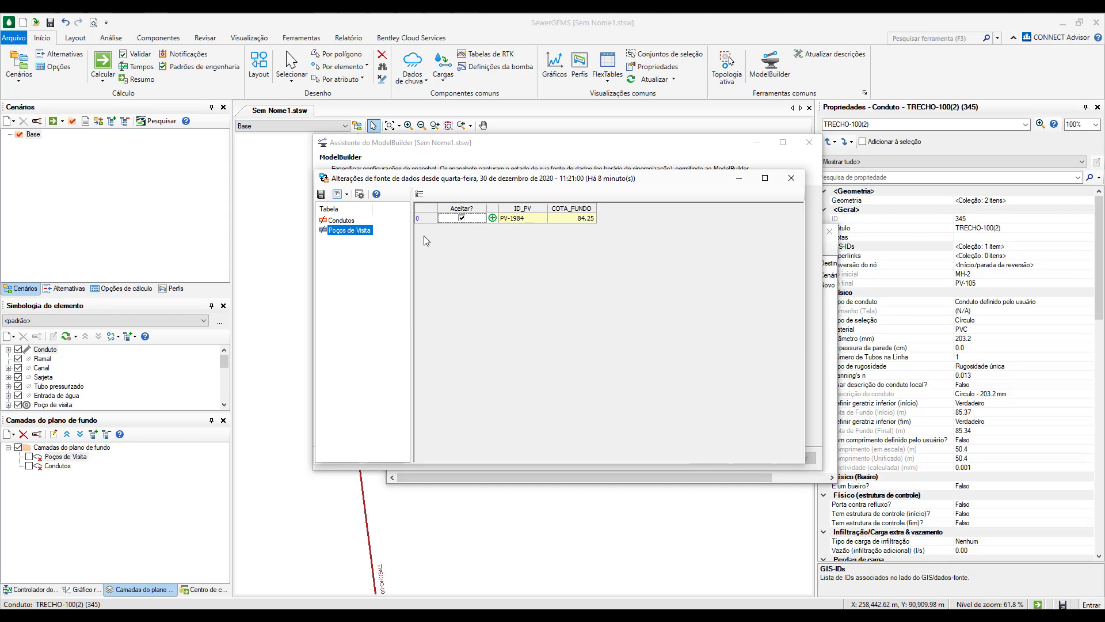
click(791, 179)
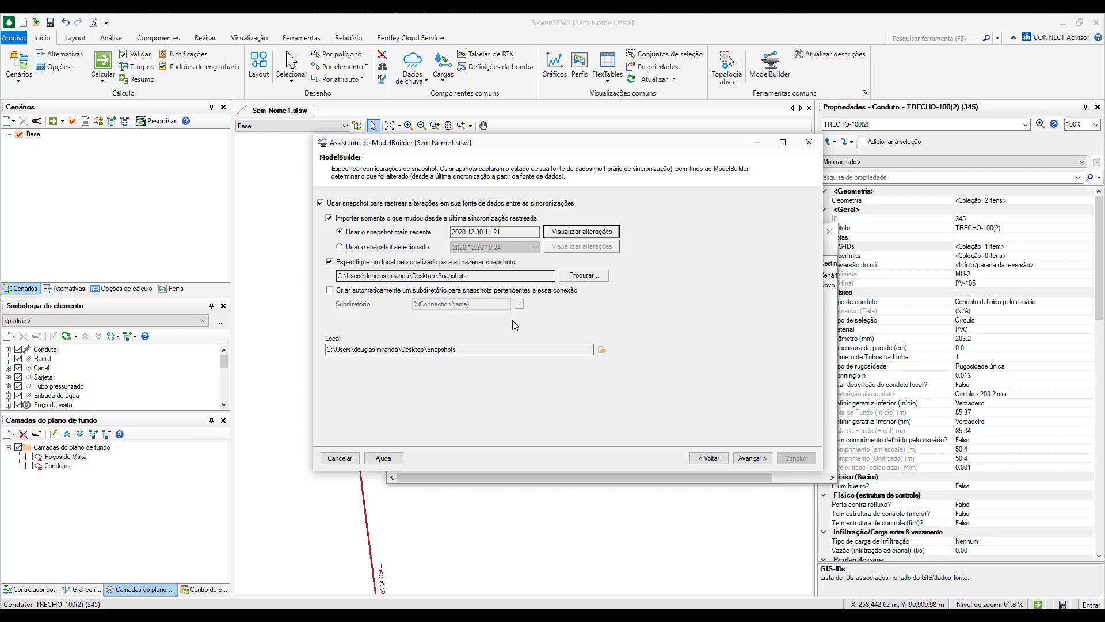
Choose to build the model now, keeping selection sets for added and modified elements, and confirm the synchronization.
click(744, 460)
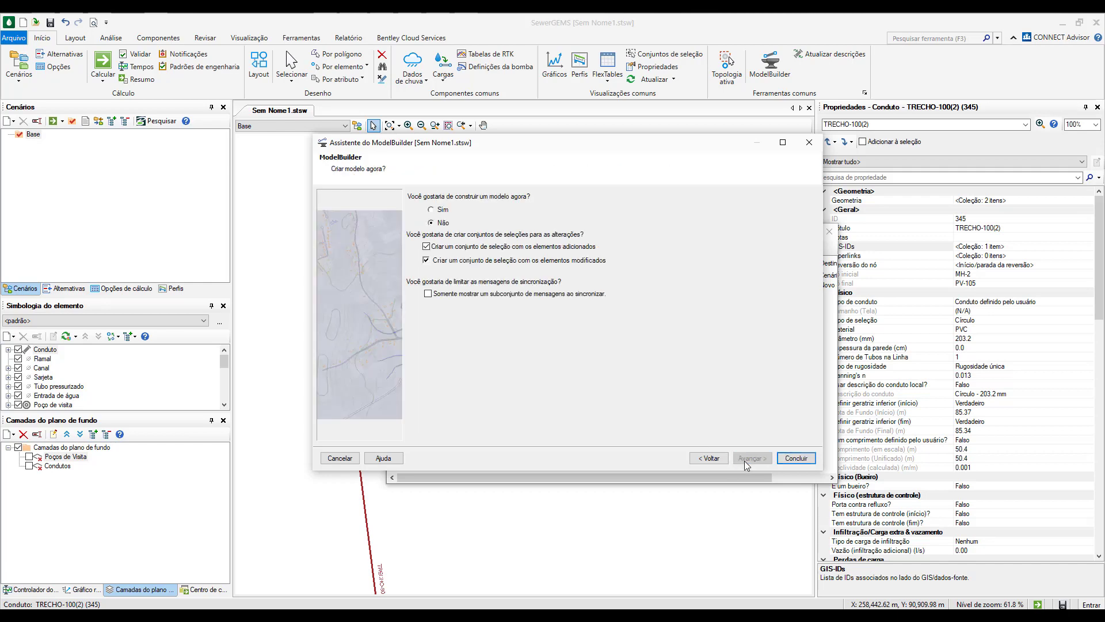
click(430, 210)
click(796, 458)
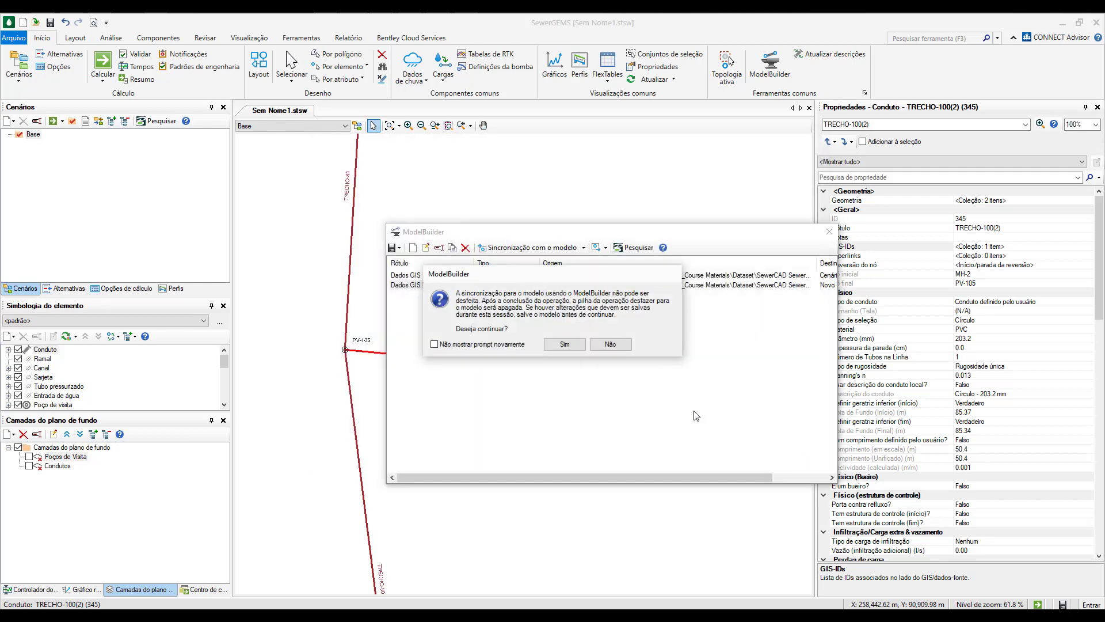
click(578, 348)
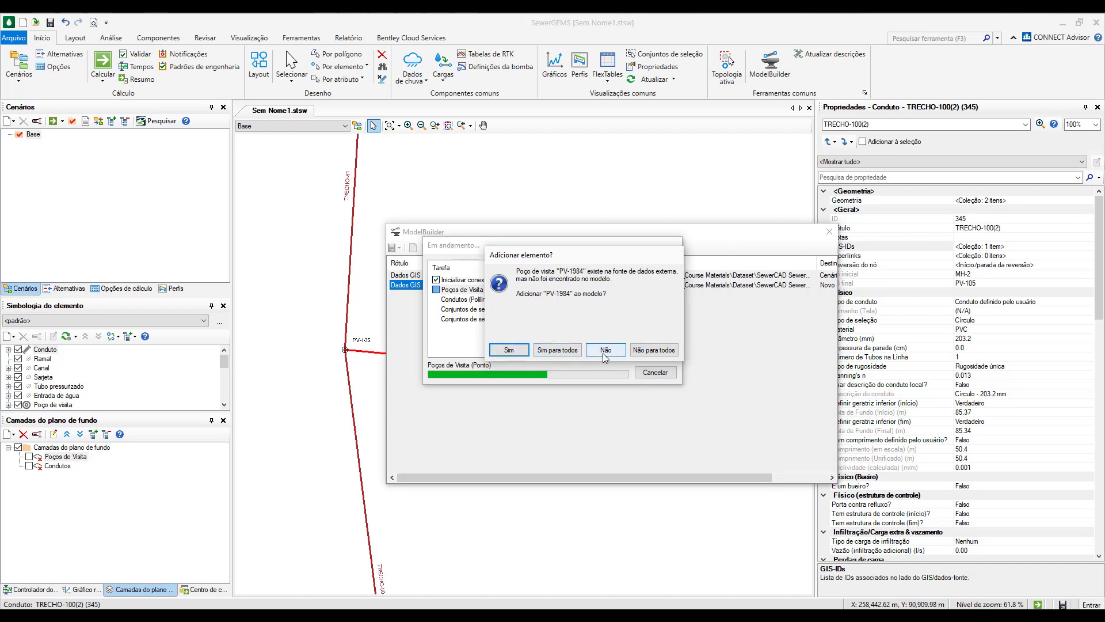
Accept adding PV-1984 and TRECHO-1984 and updating TRECHO-100, then close the ModelBuilder summary and manager.
click(507, 352)
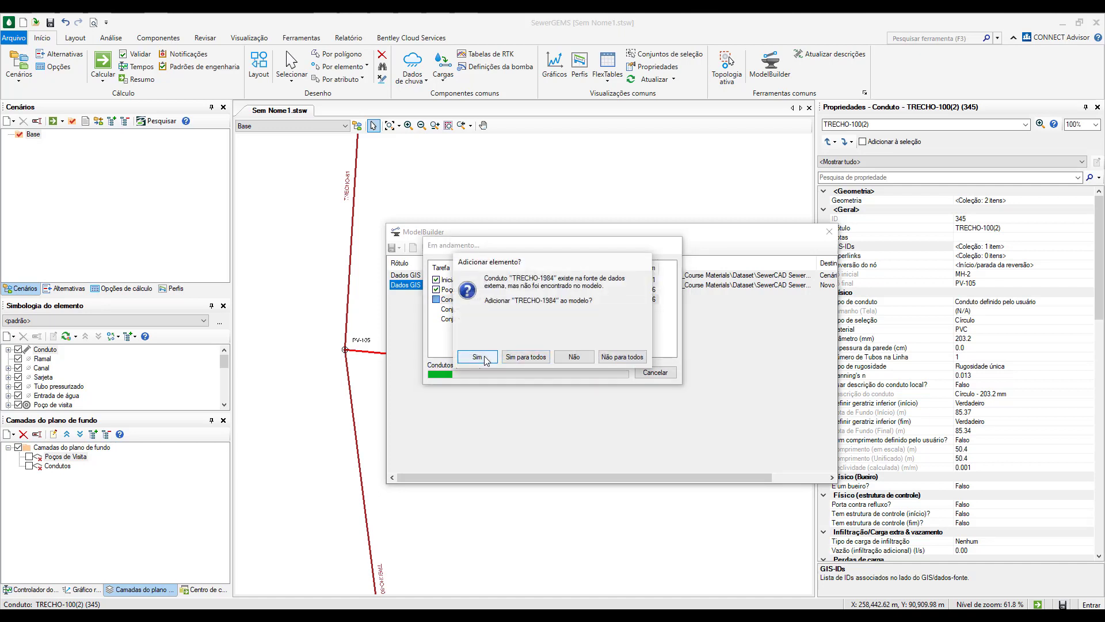
click(486, 359)
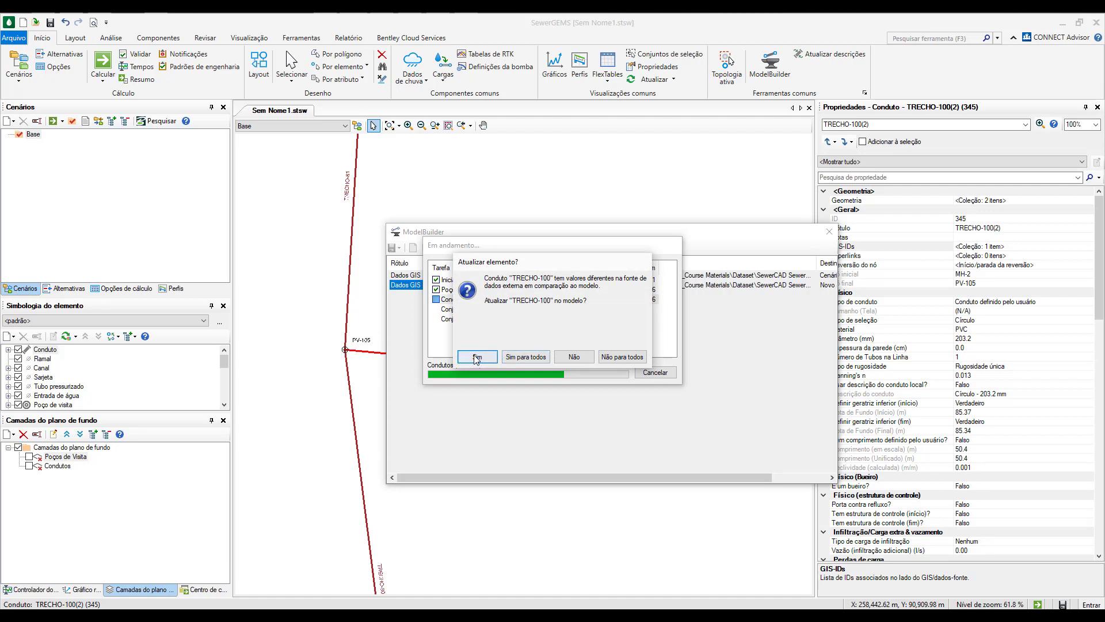
click(478, 357)
click(475, 357)
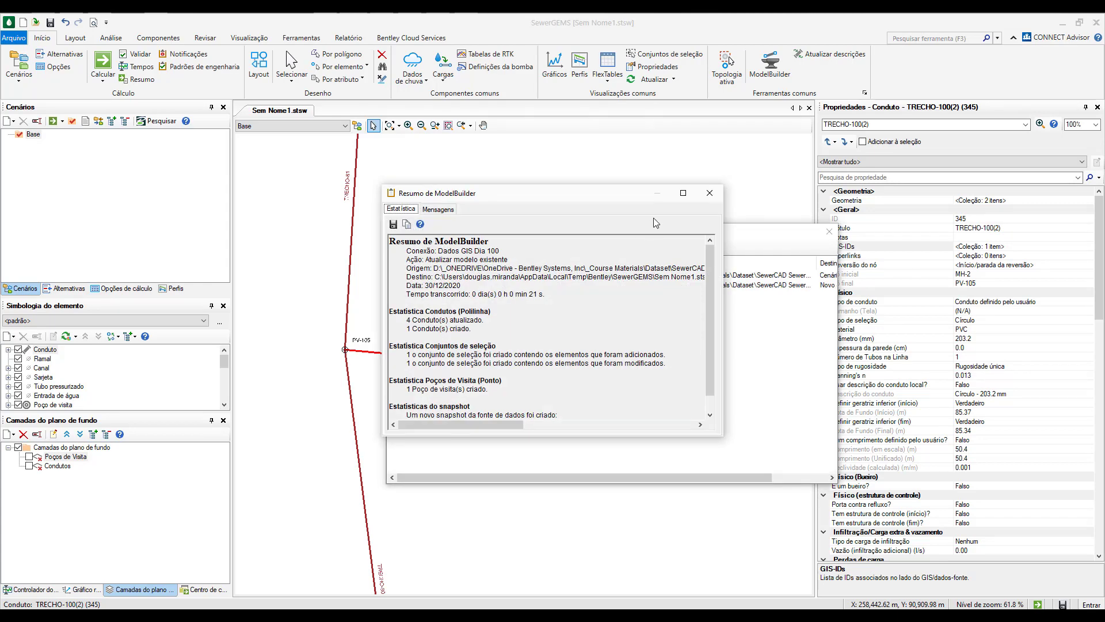
click(707, 196)
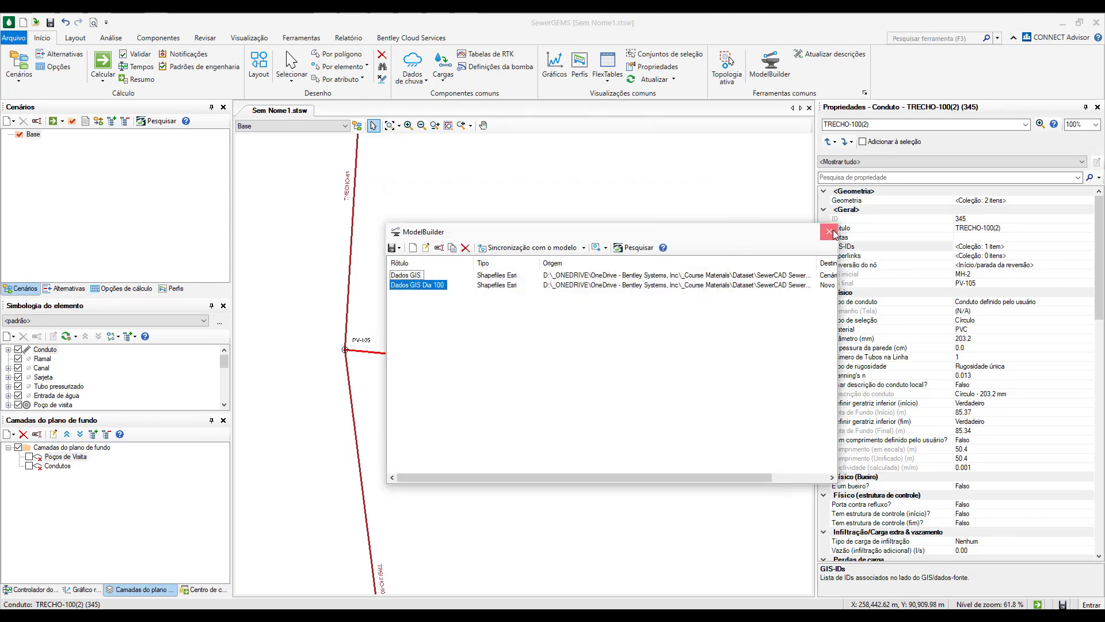
click(834, 234)
Make the child scenario Criado pelo ModelBuilder - 30/12/2020 11:30:41 the active scenario.
click(586, 361)
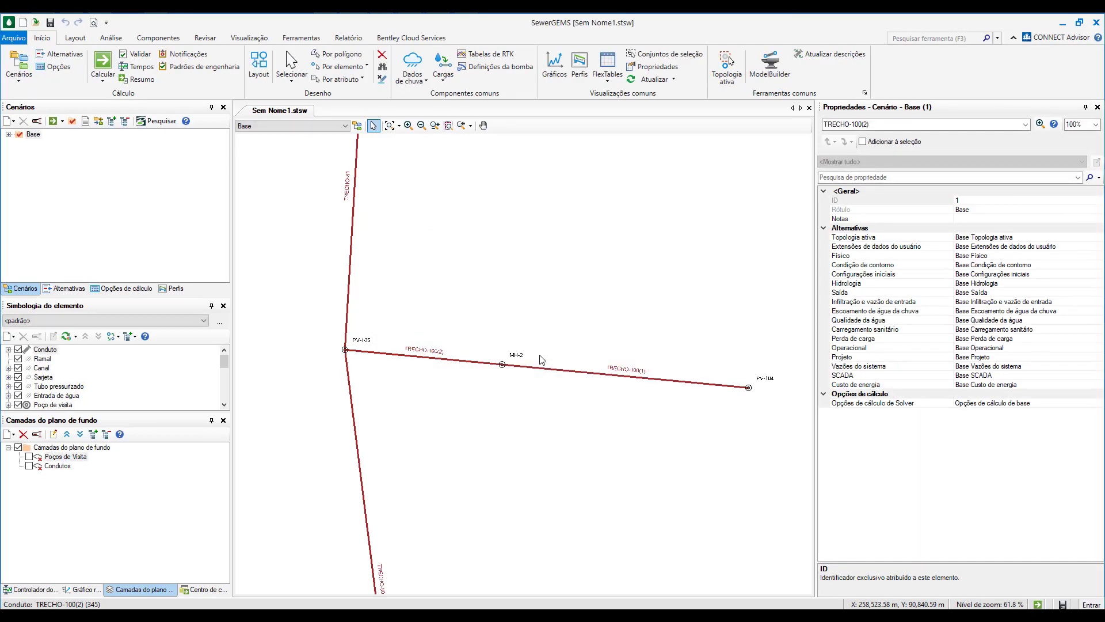
scroll(402, 240, down, 3)
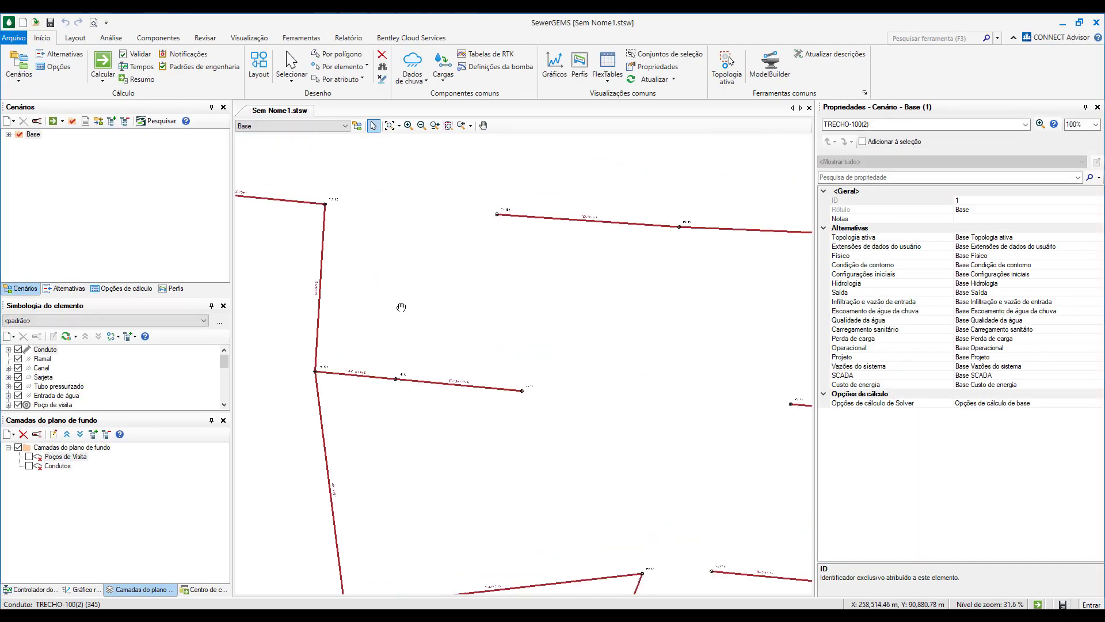
scroll(401, 307, down, 4)
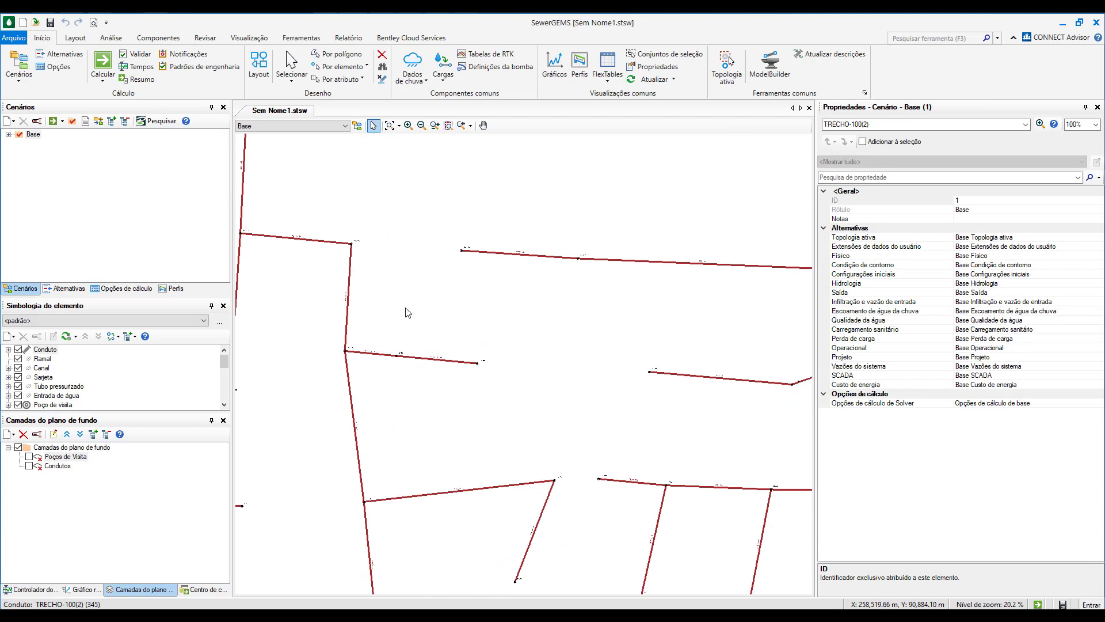
click(291, 126)
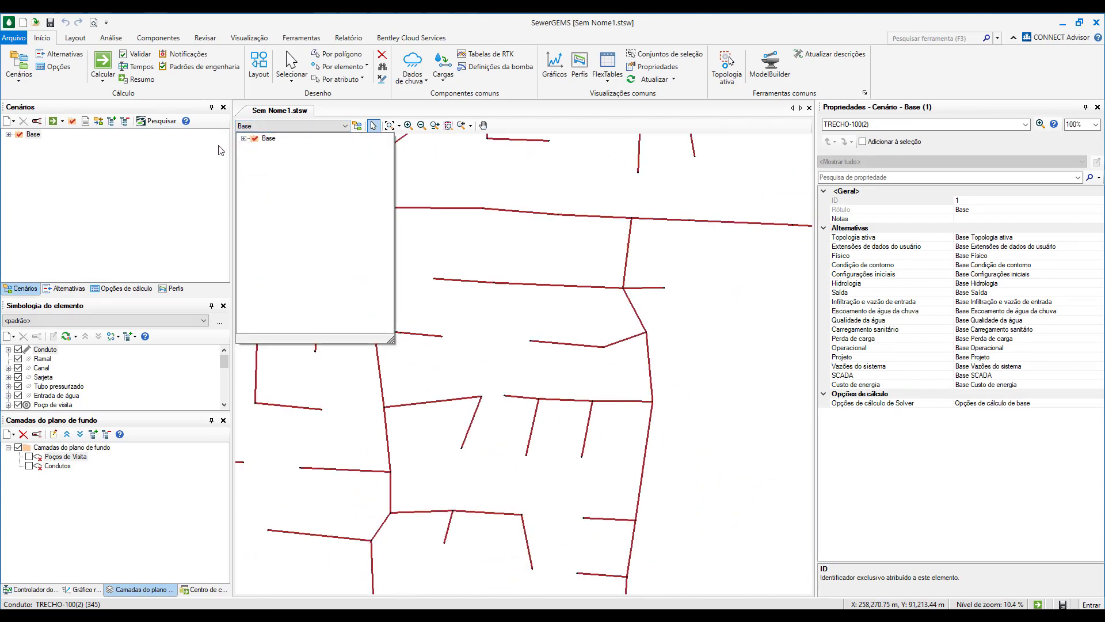
click(245, 139)
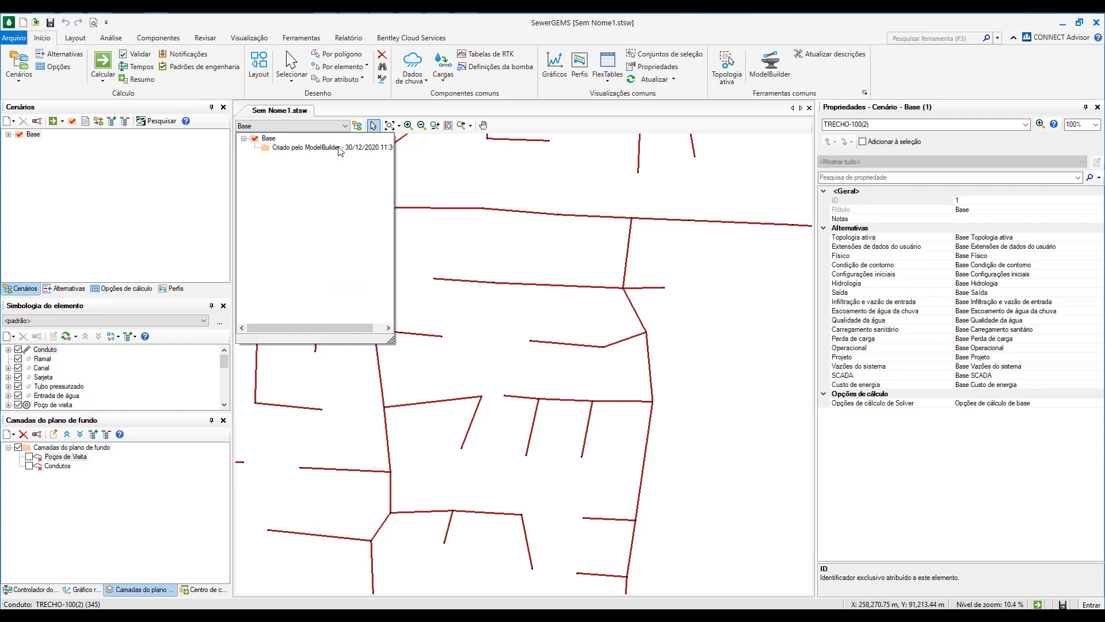
click(367, 148)
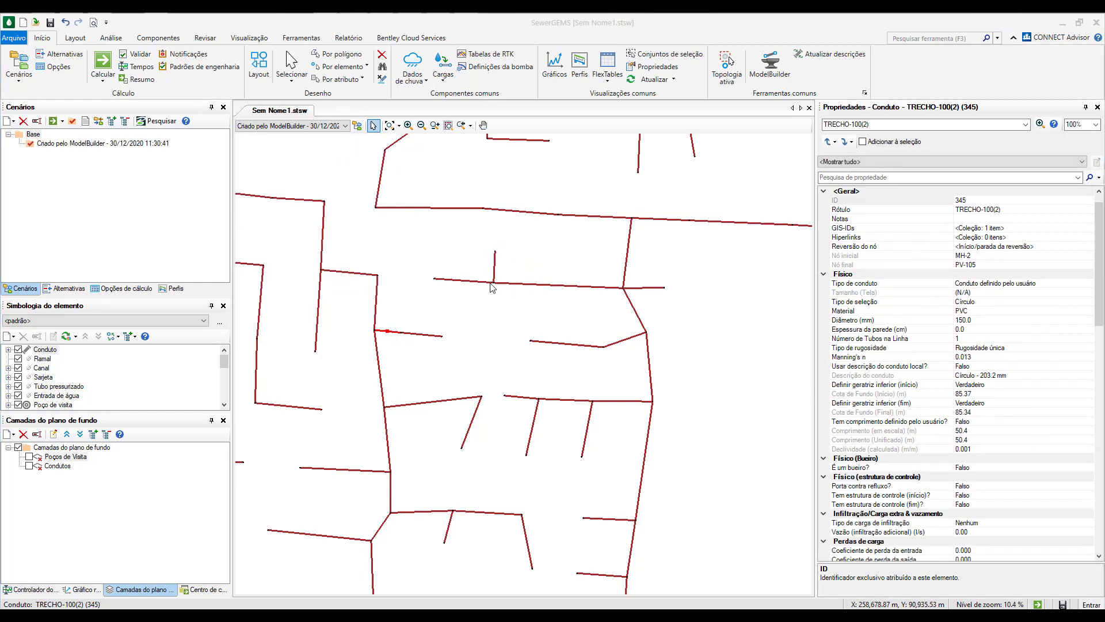
Examine the newly imported manhole and conduit in the drawing, and check the diameter of TRECHO-100(2).
scroll(492, 291, up, 3)
scroll(481, 206, up, 1)
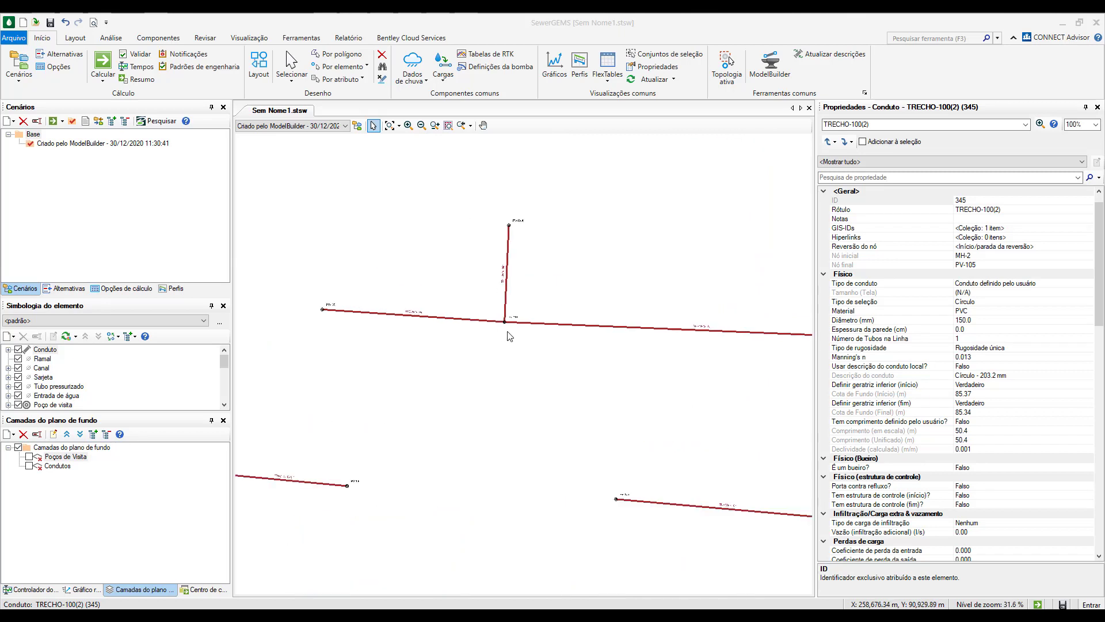
scroll(402, 299, up, 6)
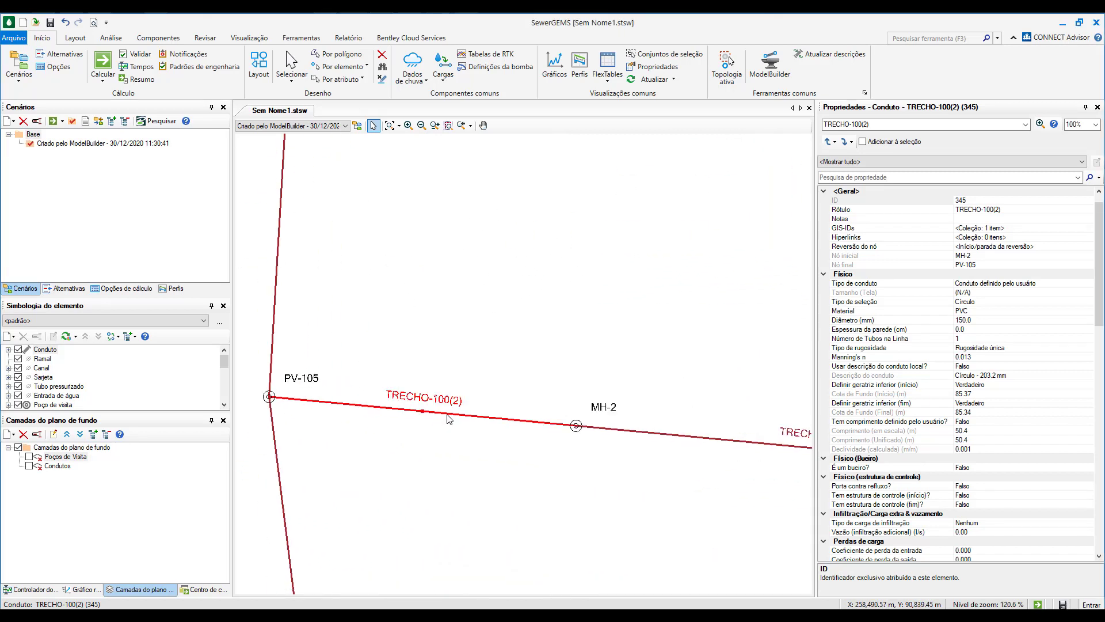
drag(603, 437, 487, 405)
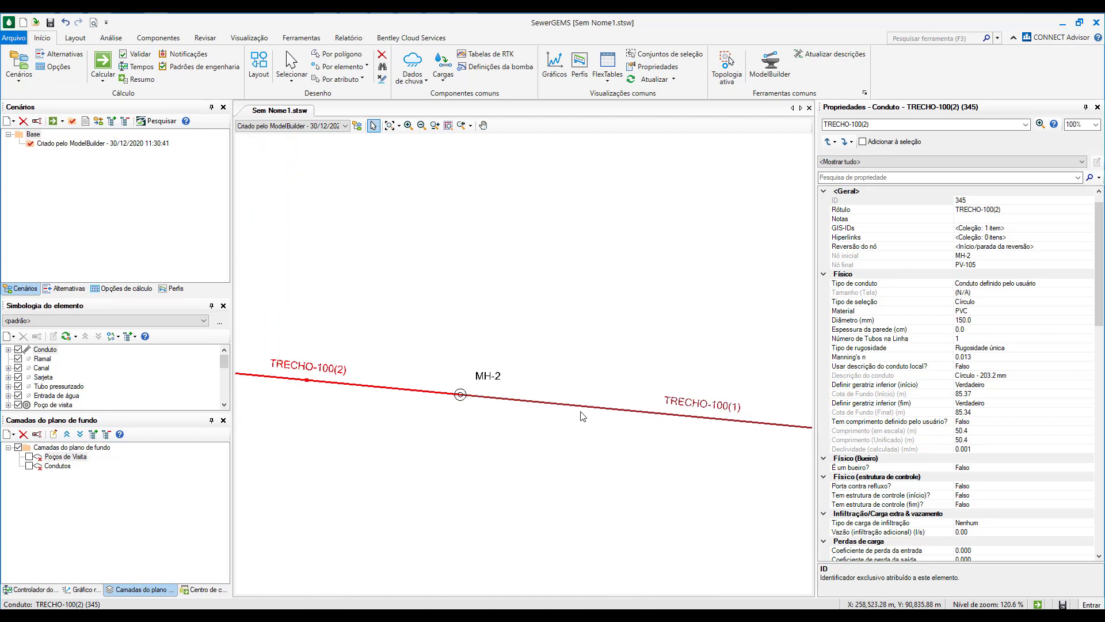
click(972, 323)
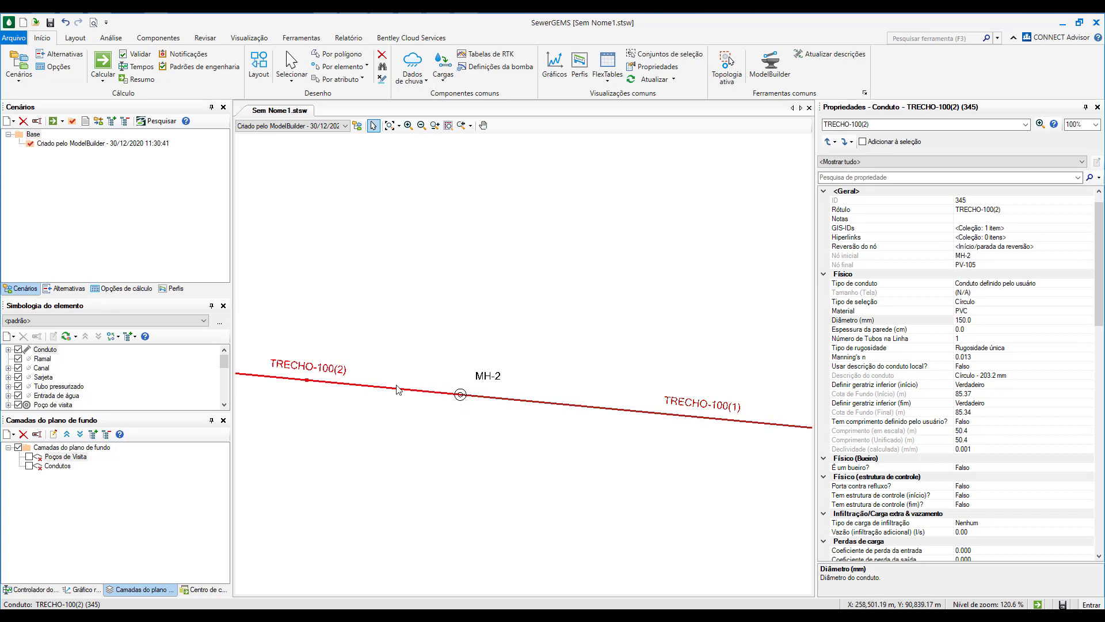
Inspect the Topologia ativa and Físico alternatives assigned to the scenario created by ModelBuilder.
click(117, 146)
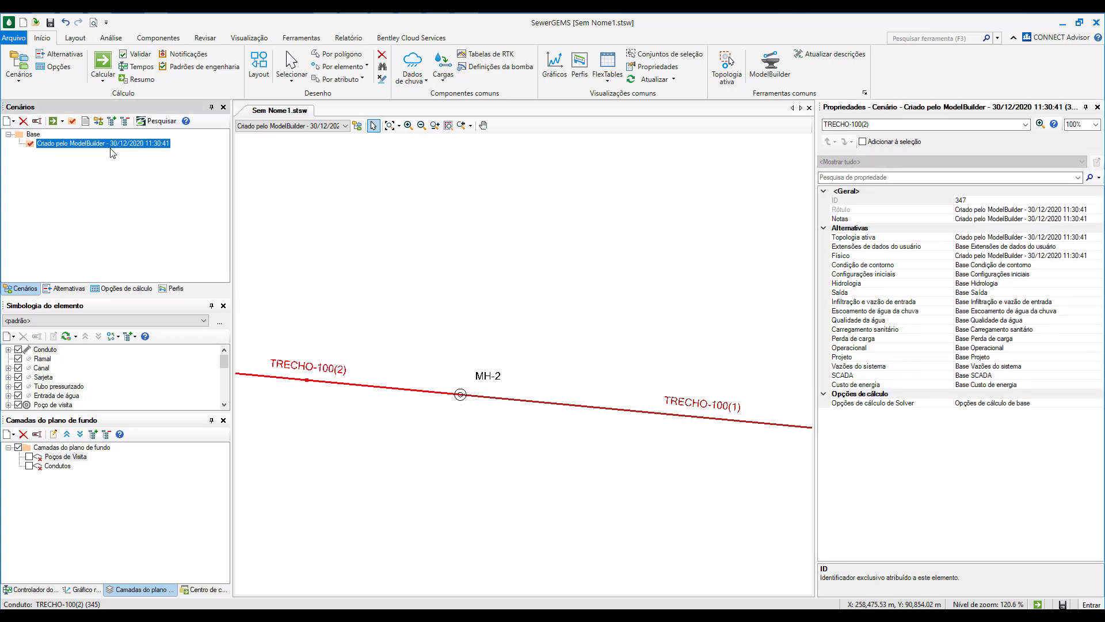
click(920, 238)
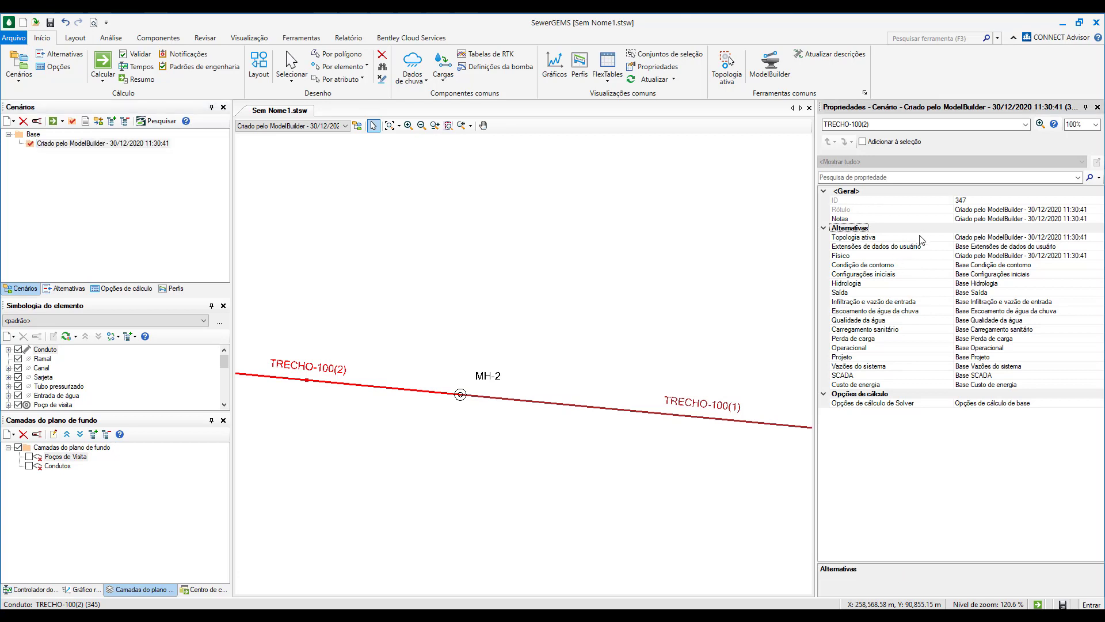
click(875, 257)
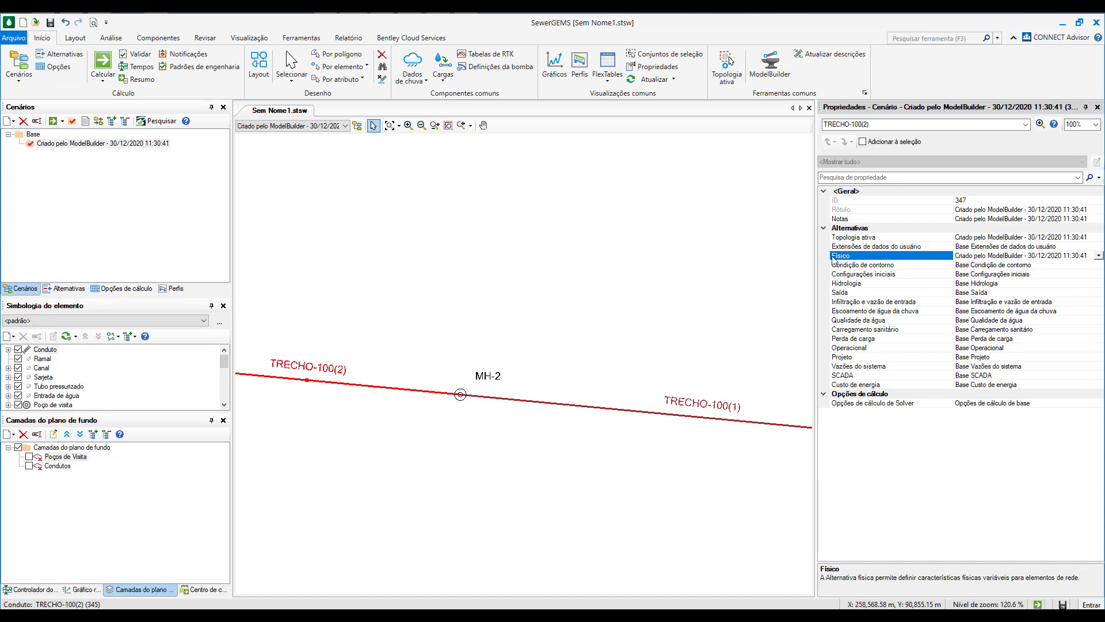
View the whole sewer network and switch the active scenario back to Base.
scroll(507, 396, down, 10)
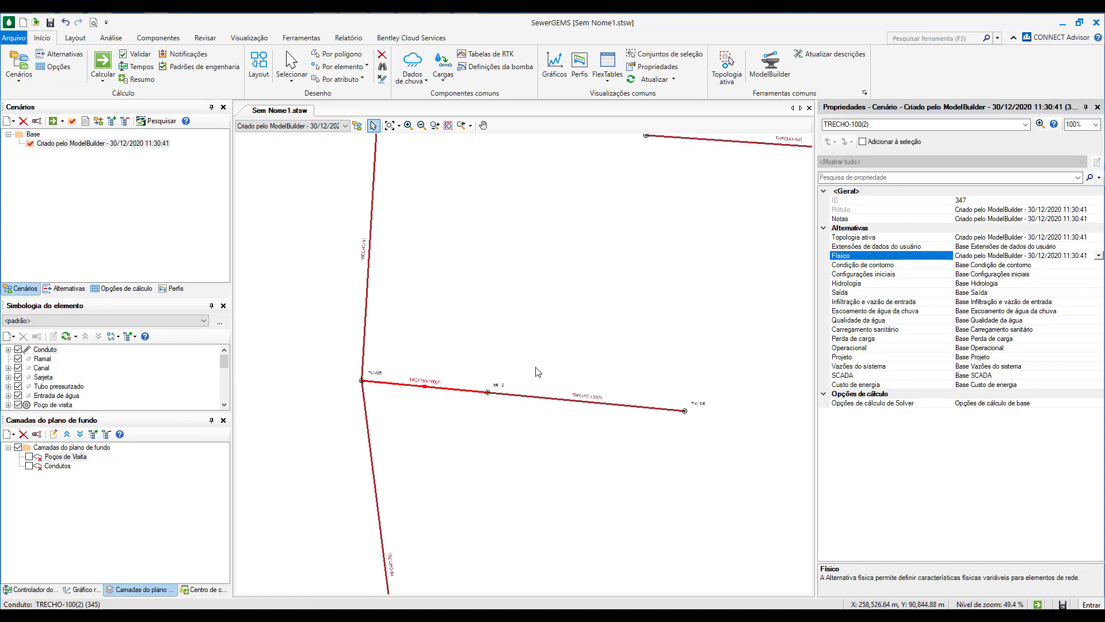
scroll(589, 376, up, 3)
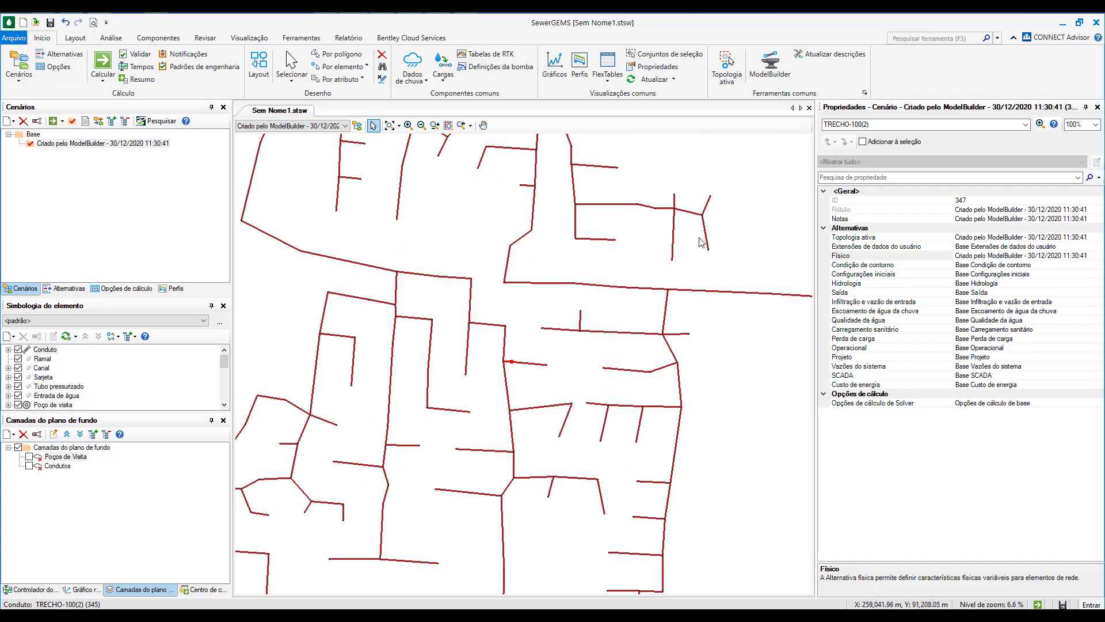
scroll(705, 345, down, 2)
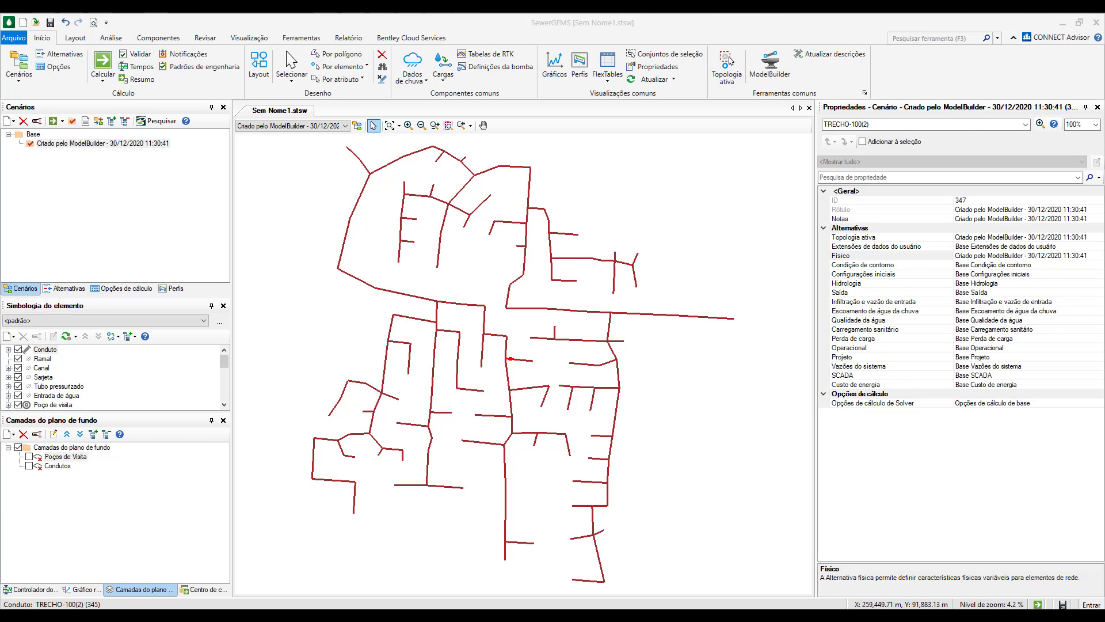
click(300, 130)
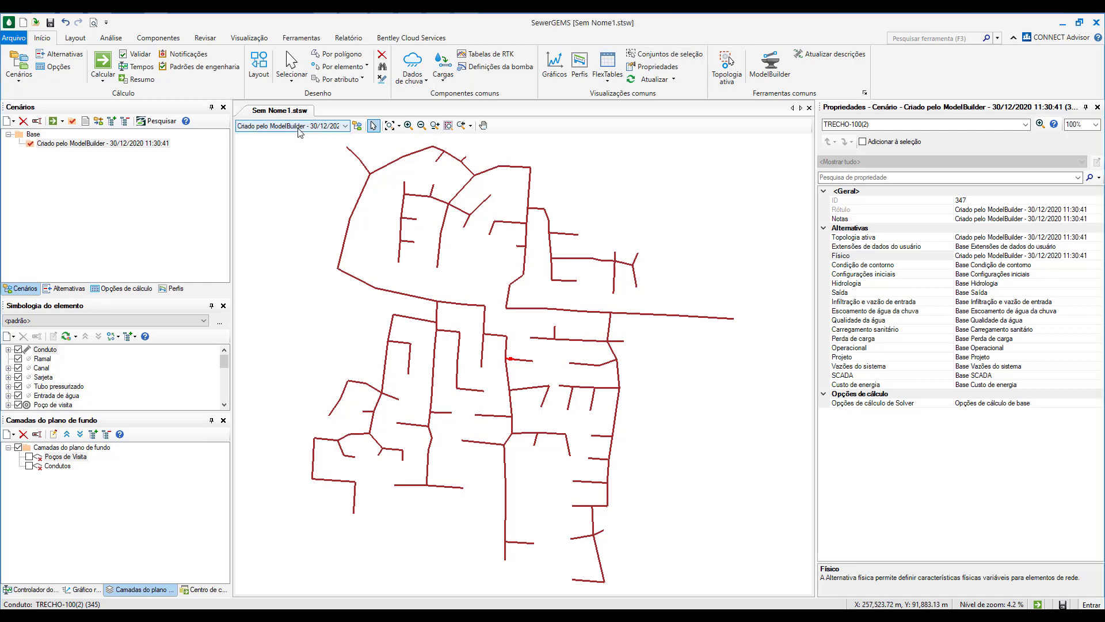
click(282, 131)
click(259, 141)
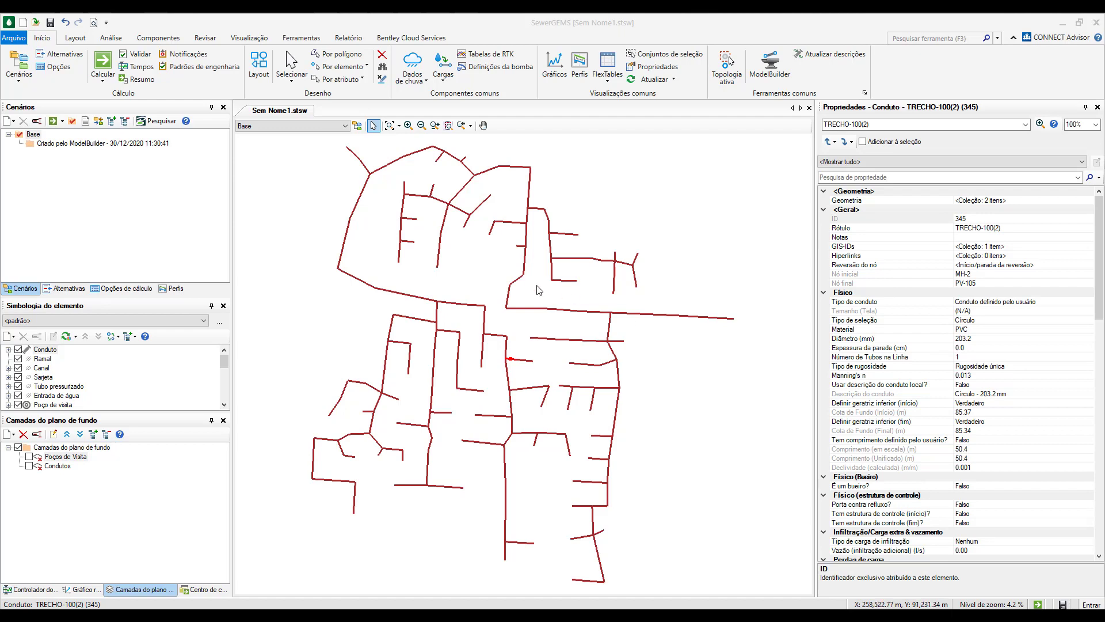
Create a terrain model of type Arquivo LandXML Terrain Model using TERRENO.xml from the Dados GIS Review folder as its source.
click(250, 38)
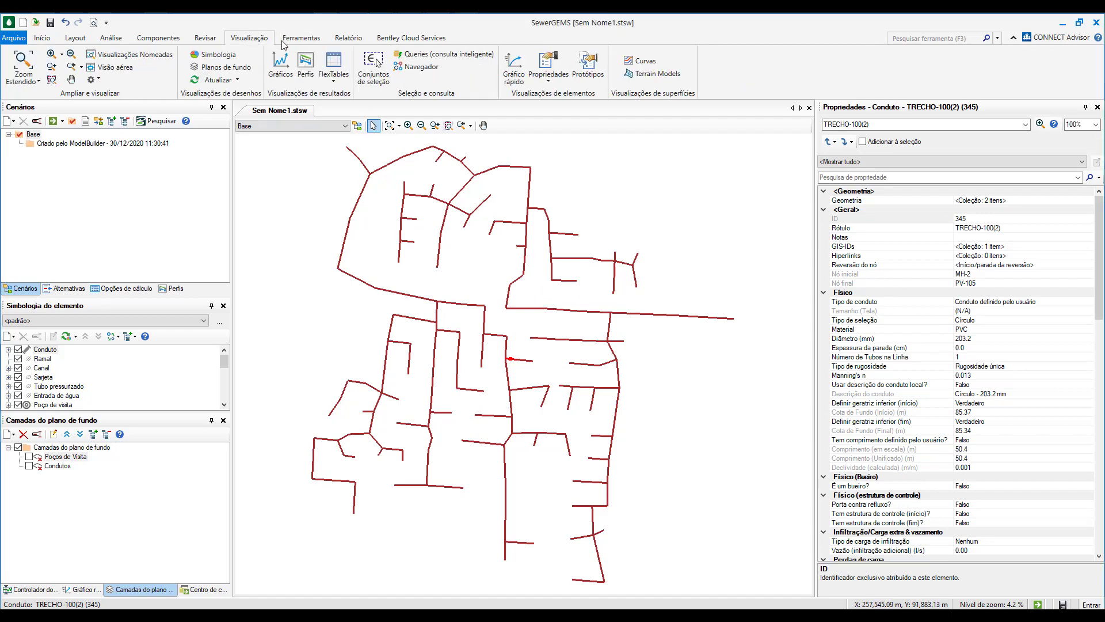
click(663, 76)
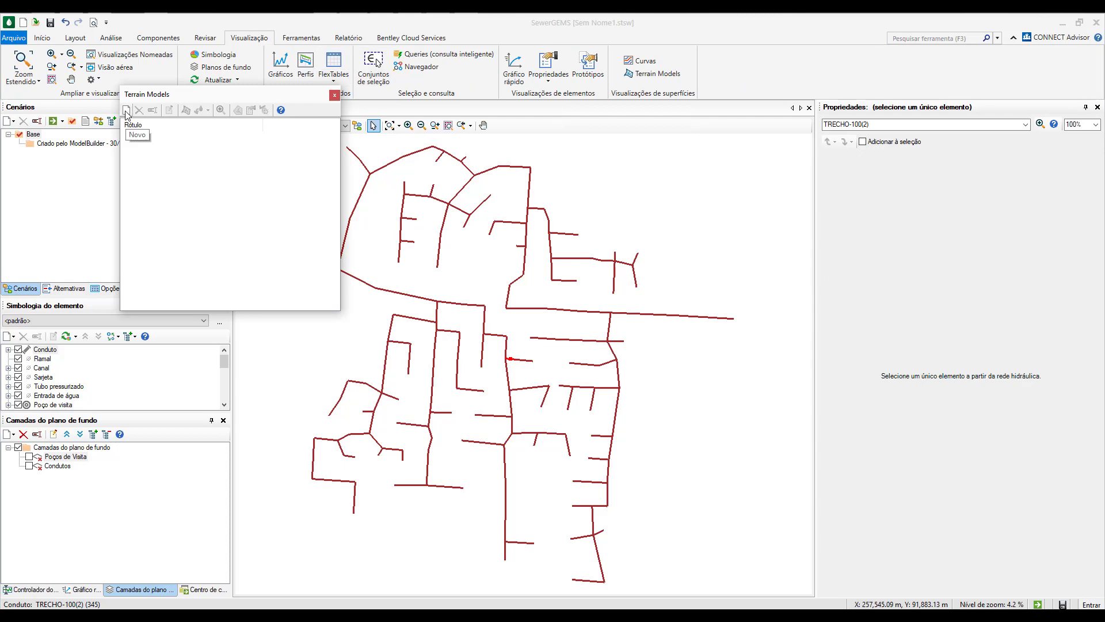
click(127, 111)
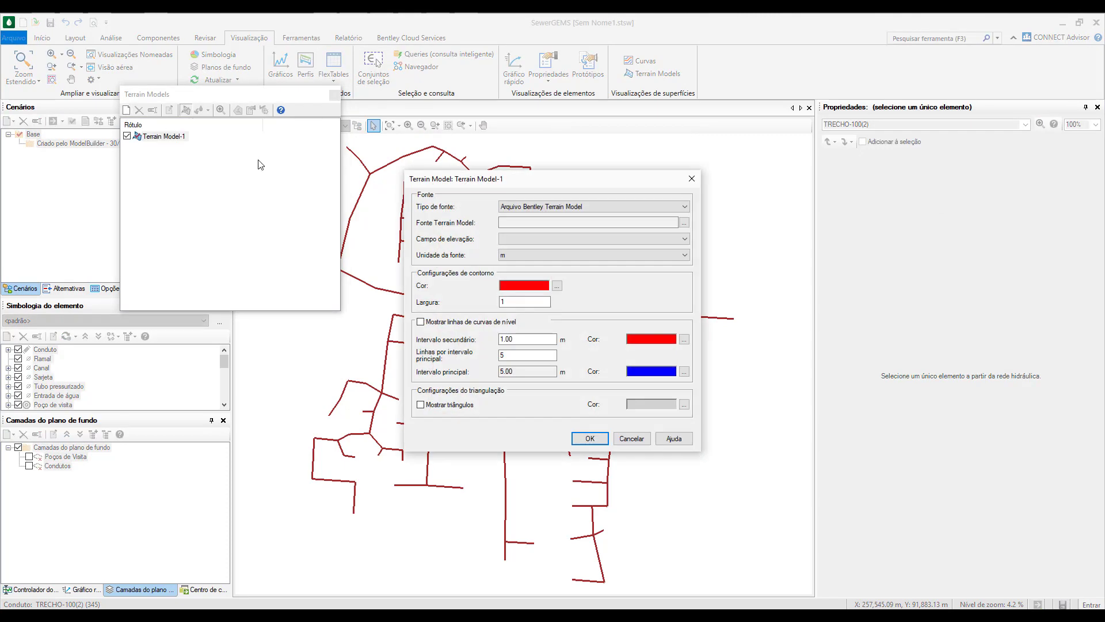
click(542, 208)
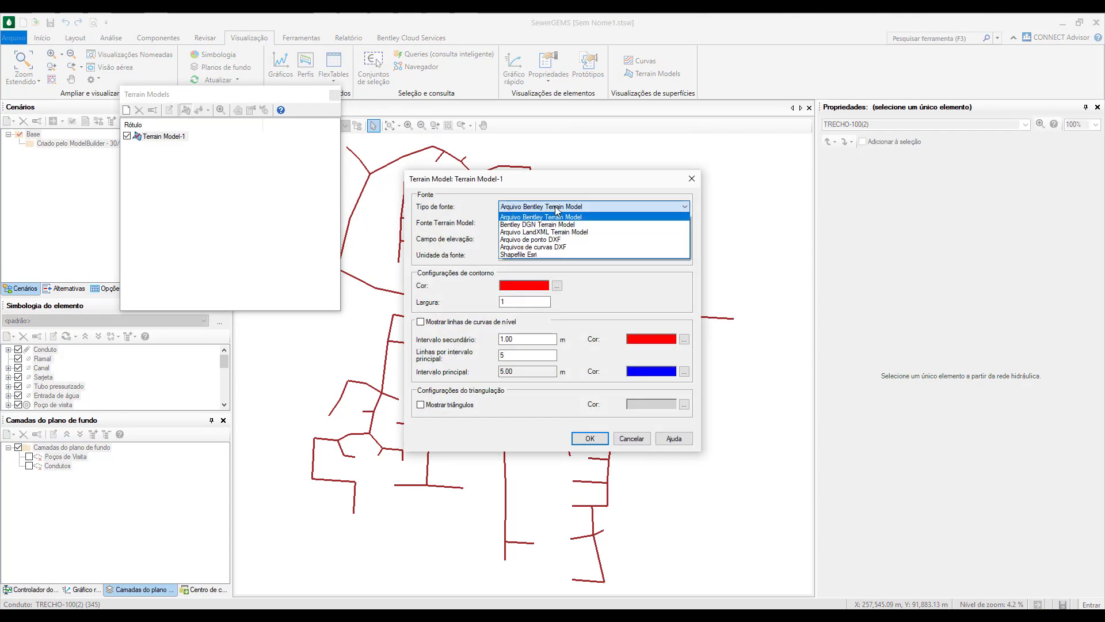
click(542, 232)
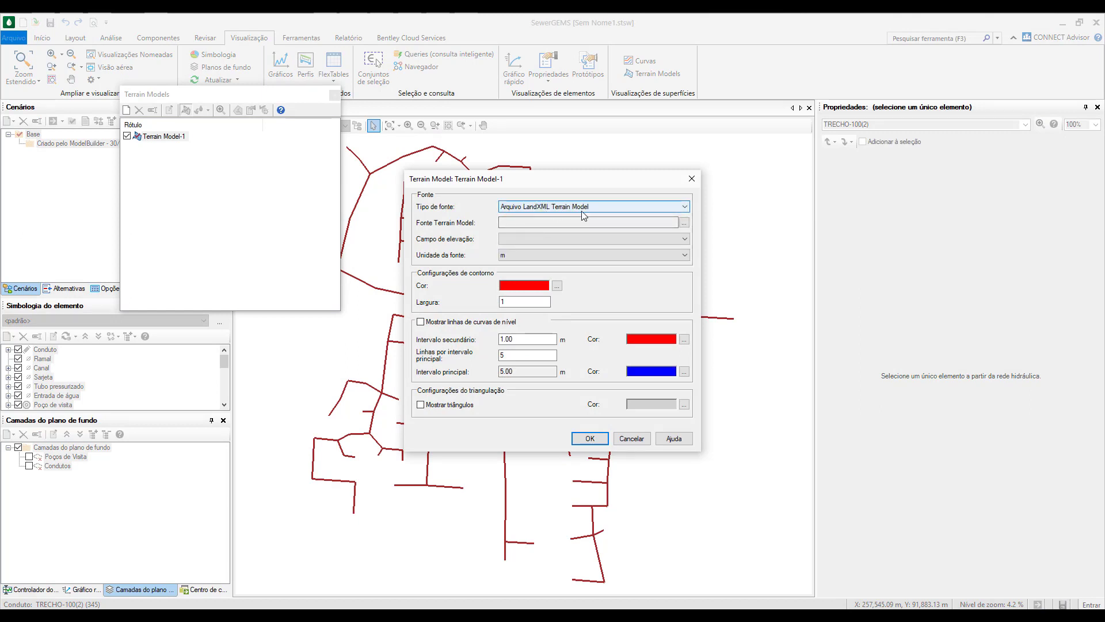
click(684, 223)
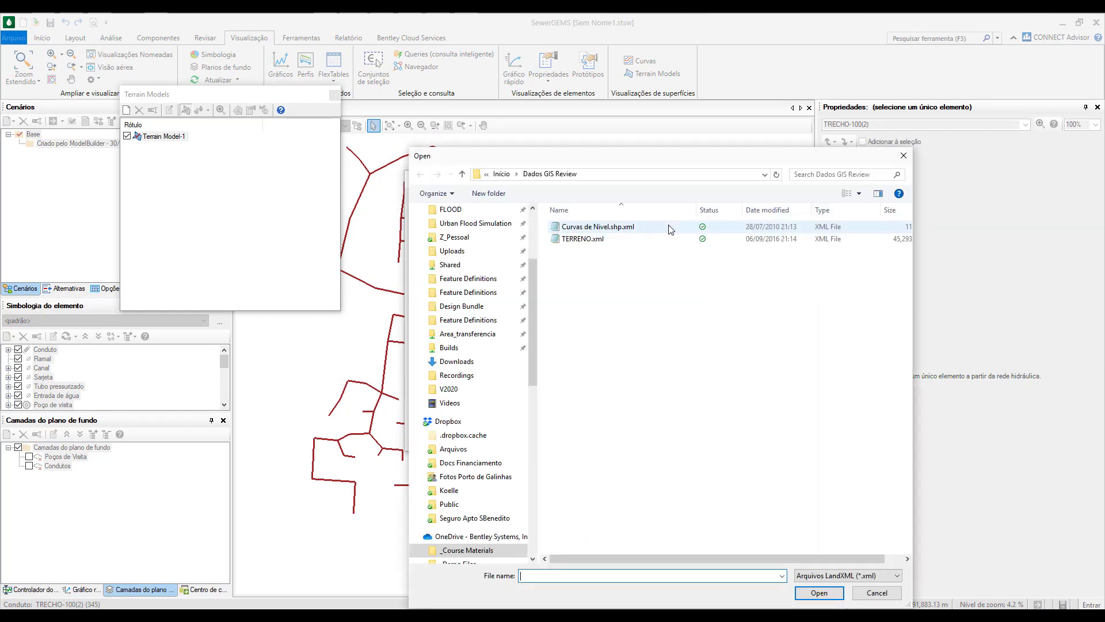
double_click(593, 239)
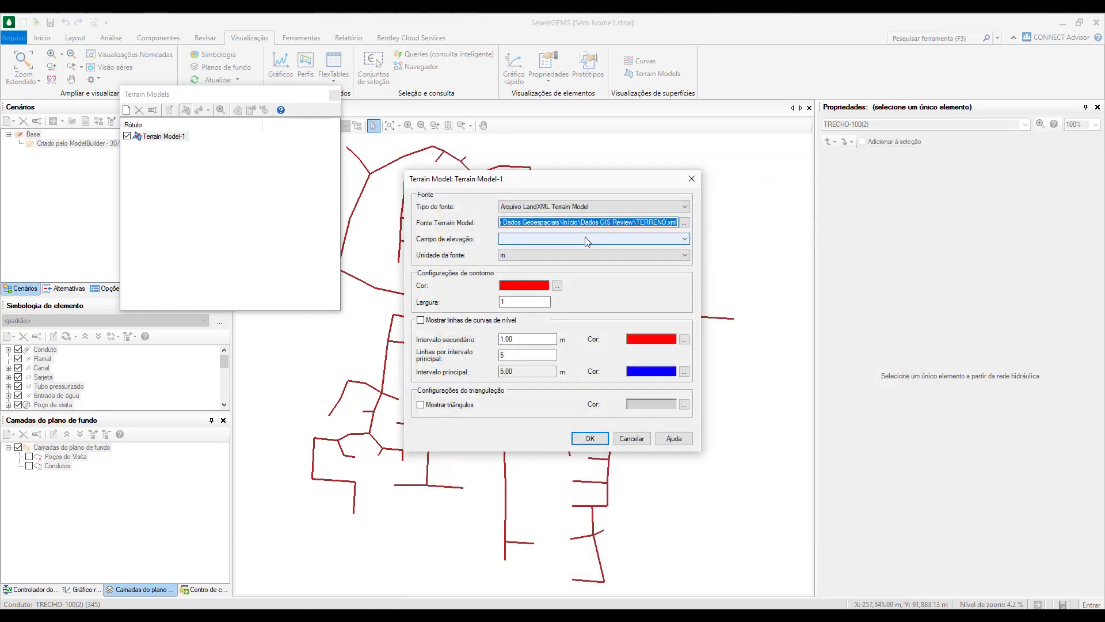
click(584, 239)
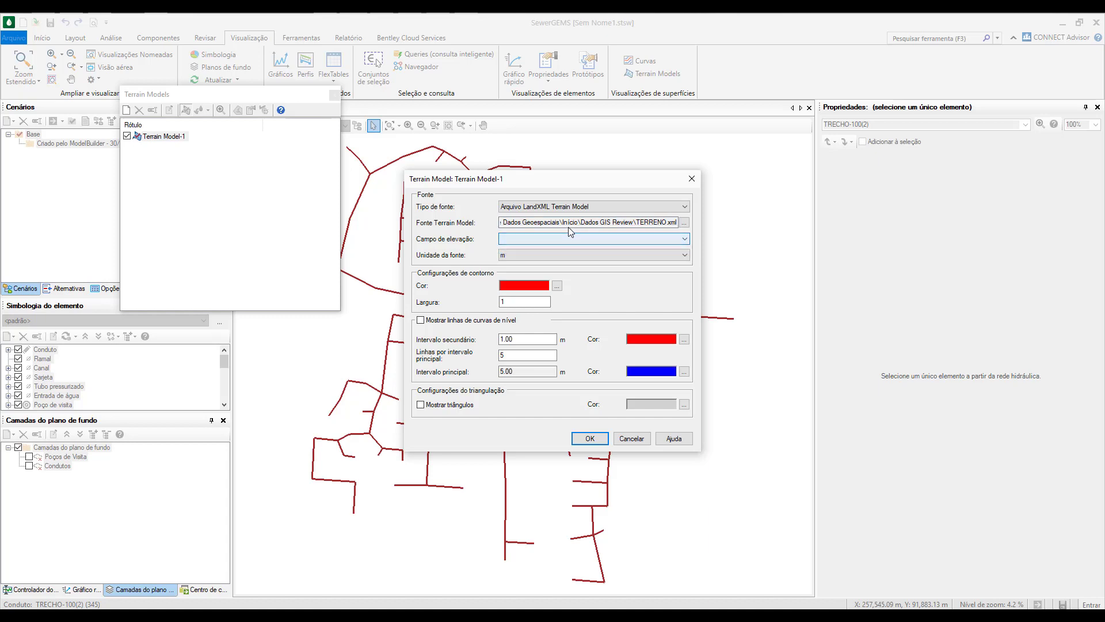
click(647, 223)
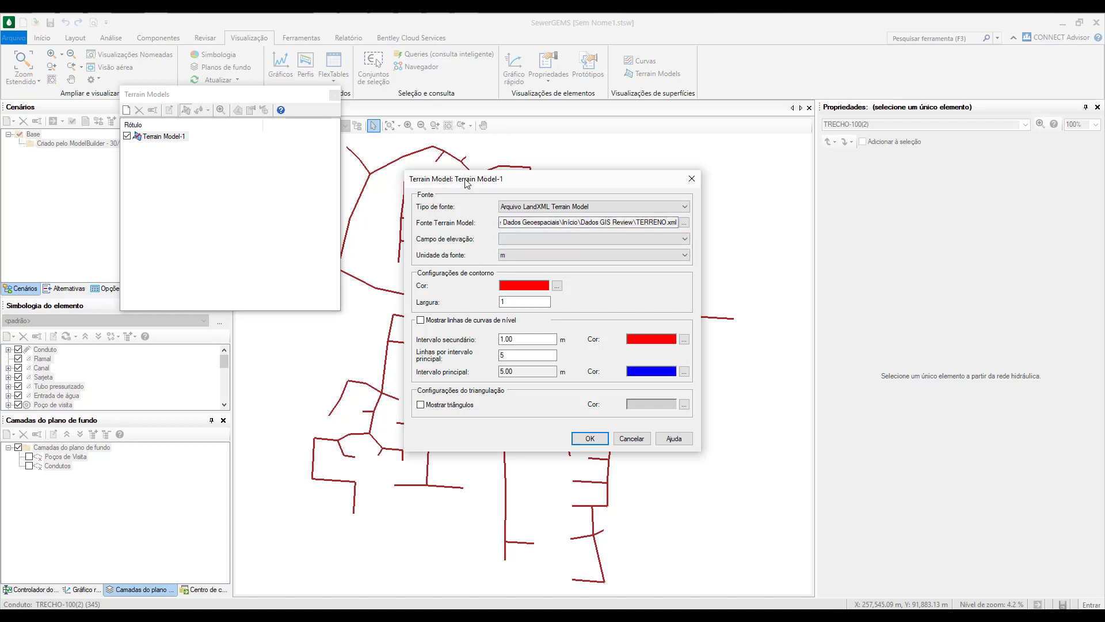
Set the terrain model's boundary colour to light violet-blue and its boundary width to 2.
drag(465, 180, 547, 210)
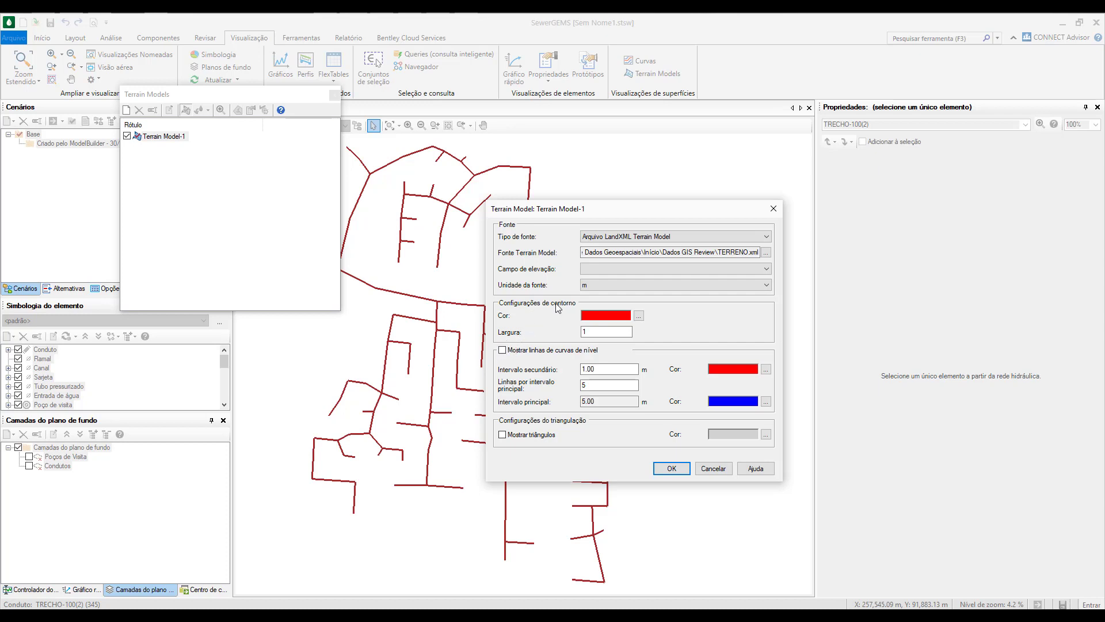
click(640, 315)
click(574, 210)
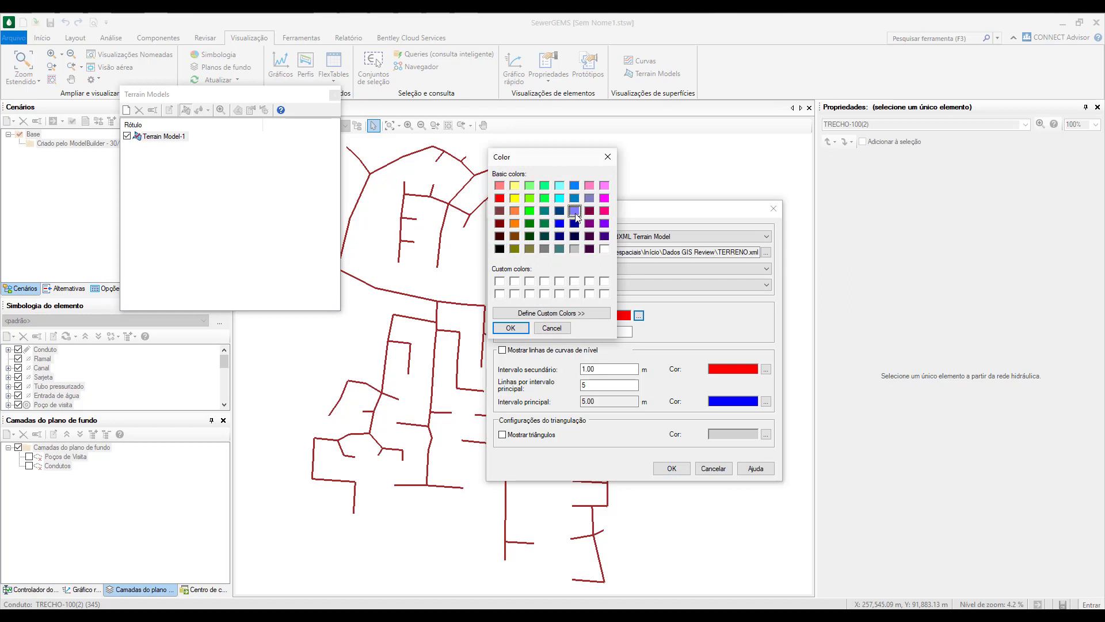
click(510, 327)
double_click(596, 331)
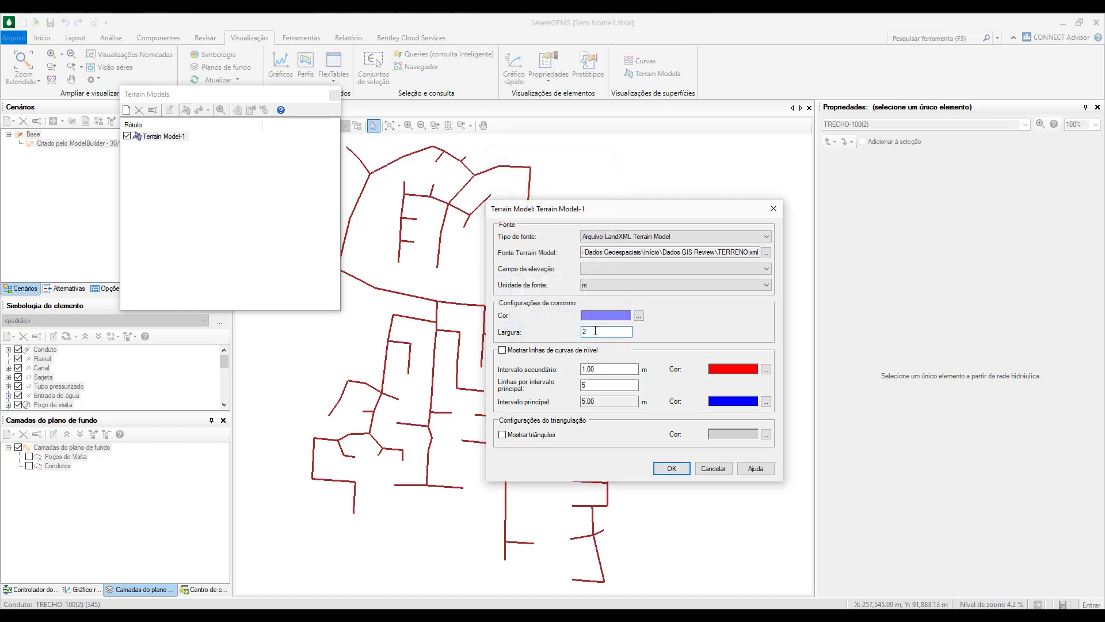
text(2)
Turn on contour line display, with light grey for the minor interval and dark grey for the major interval.
click(544, 352)
double_click(600, 371)
double_click(603, 386)
click(766, 371)
click(575, 249)
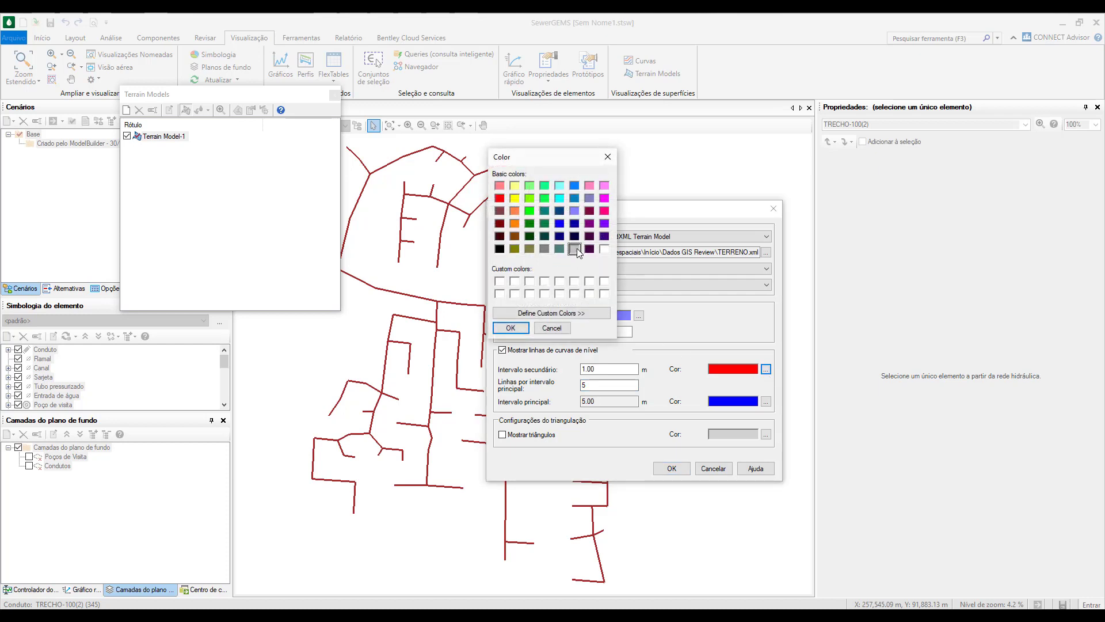
click(507, 332)
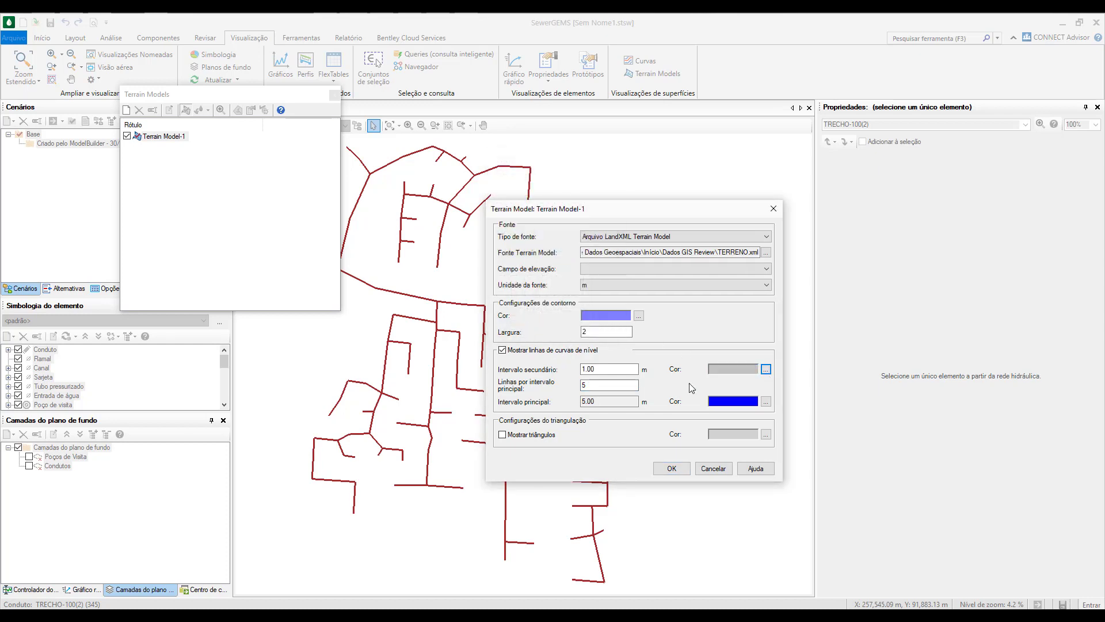
click(766, 401)
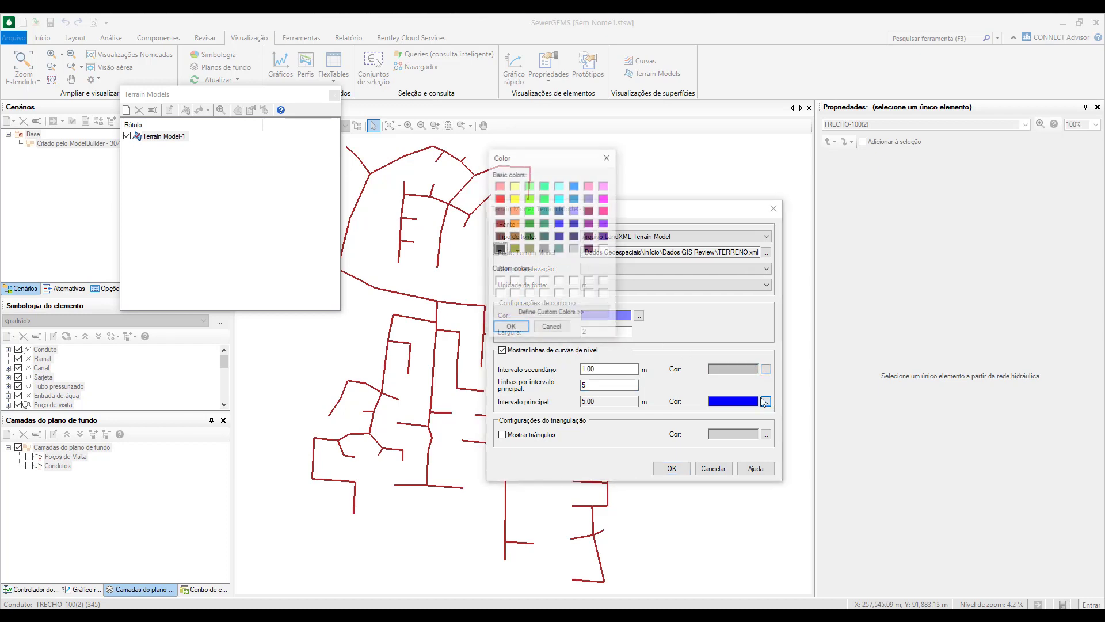
click(546, 249)
click(510, 328)
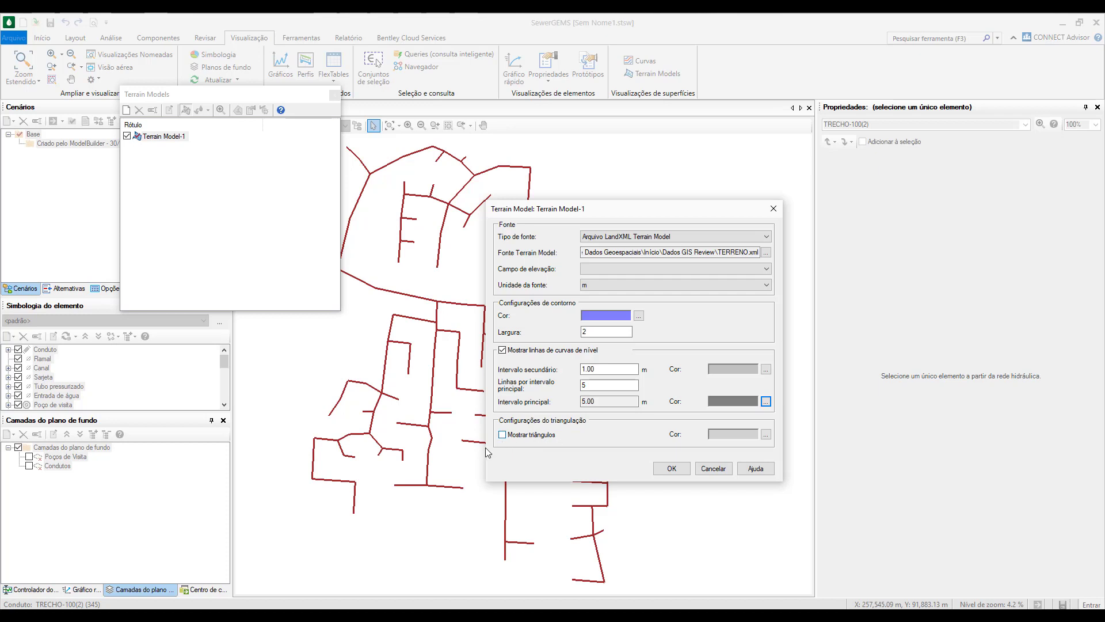
Turn on triangle display and build the terrain model in the drawing with these settings.
click(502, 435)
click(666, 468)
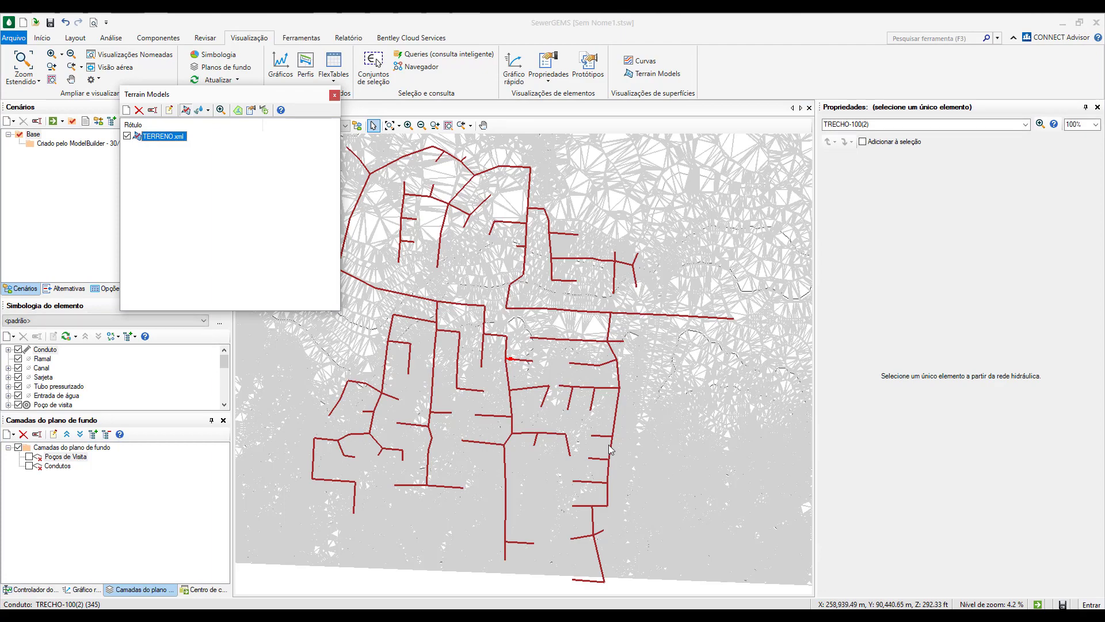
scroll(609, 445, down, 2)
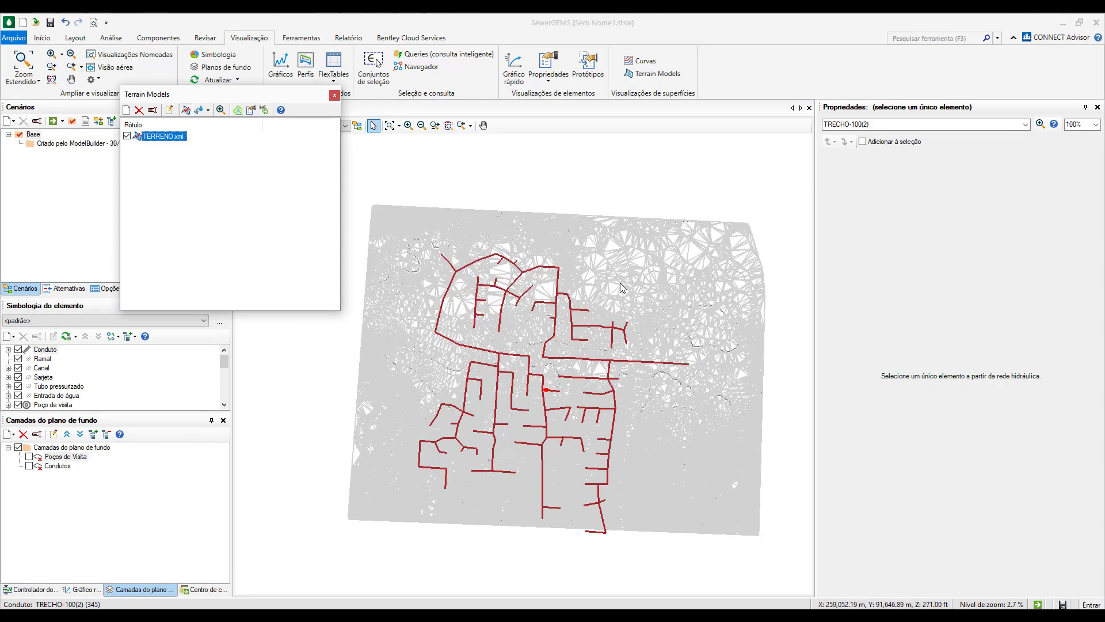
scroll(586, 400, up, 2)
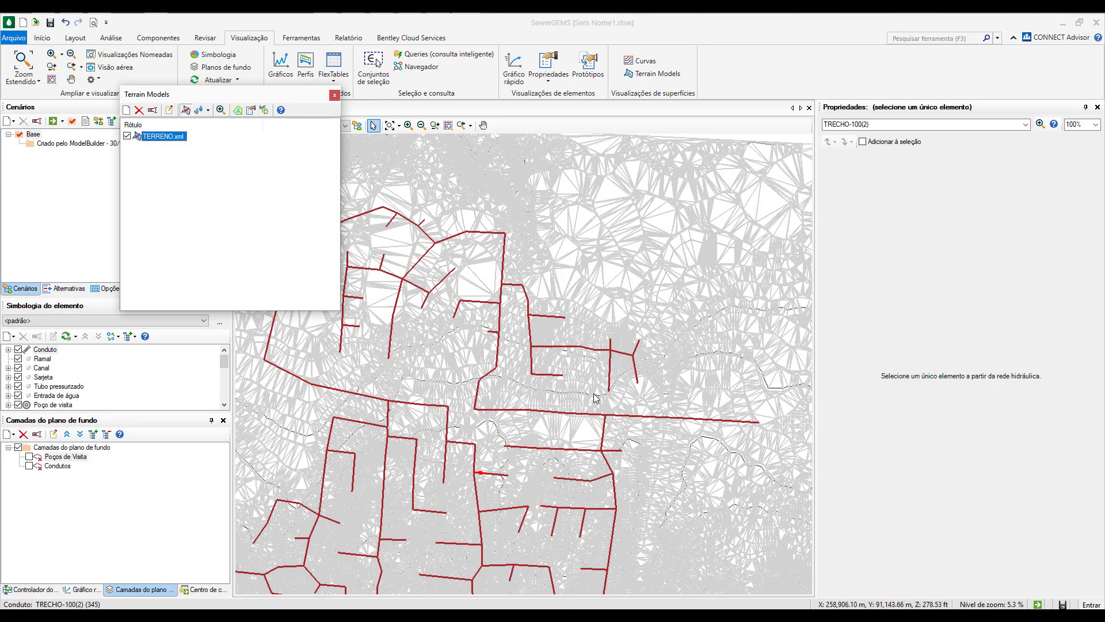
scroll(597, 402, up, 1)
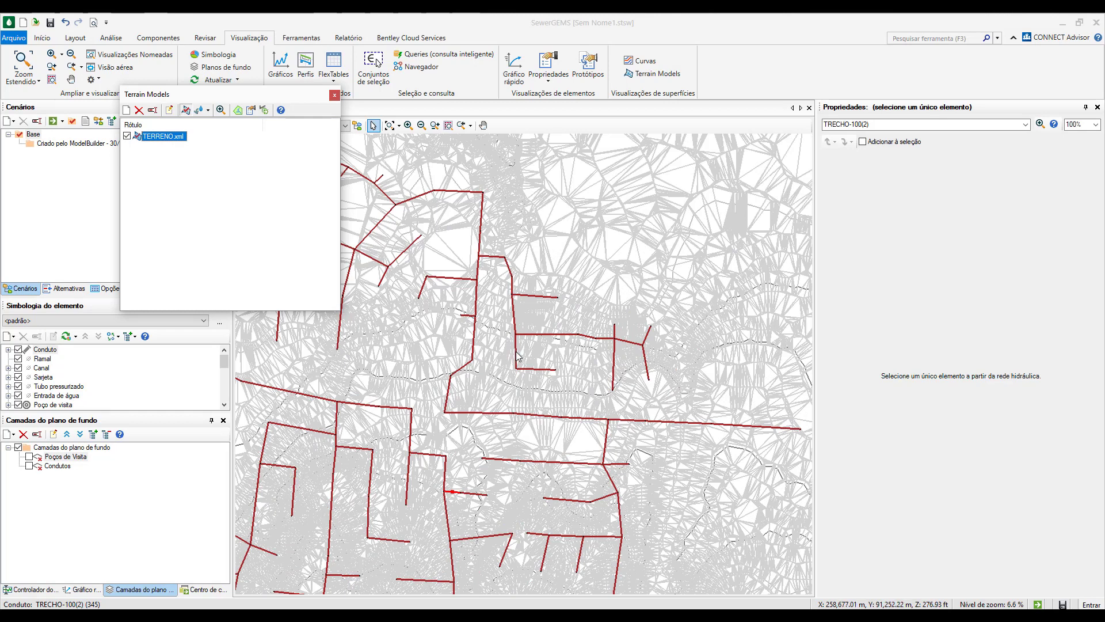
Turn off triangle display for the TERRENO.xml terrain model.
click(170, 111)
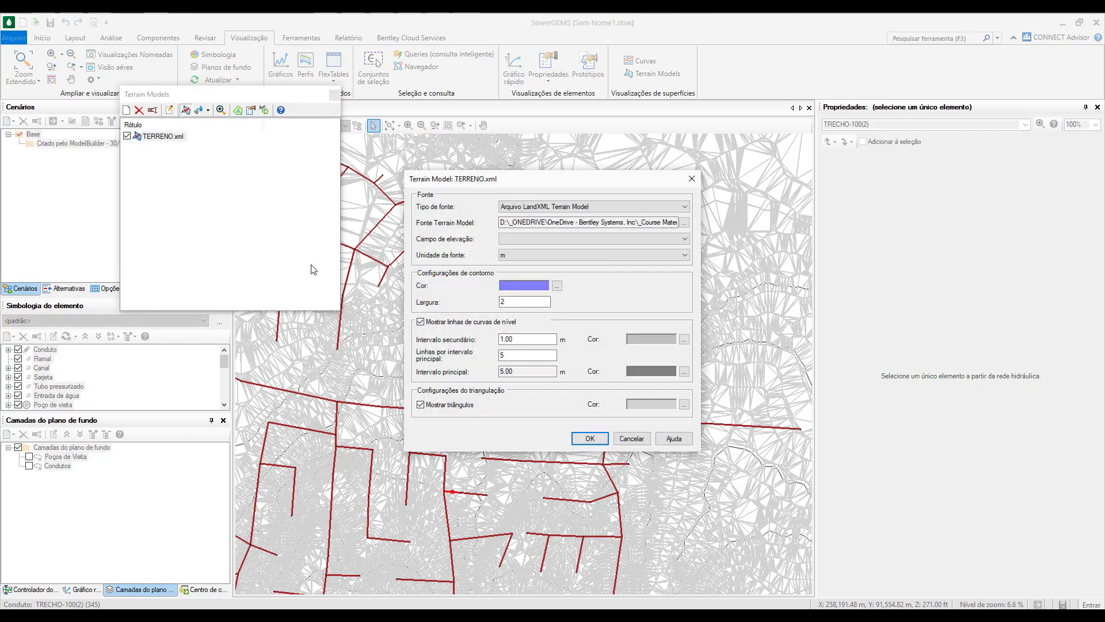
click(422, 406)
click(588, 439)
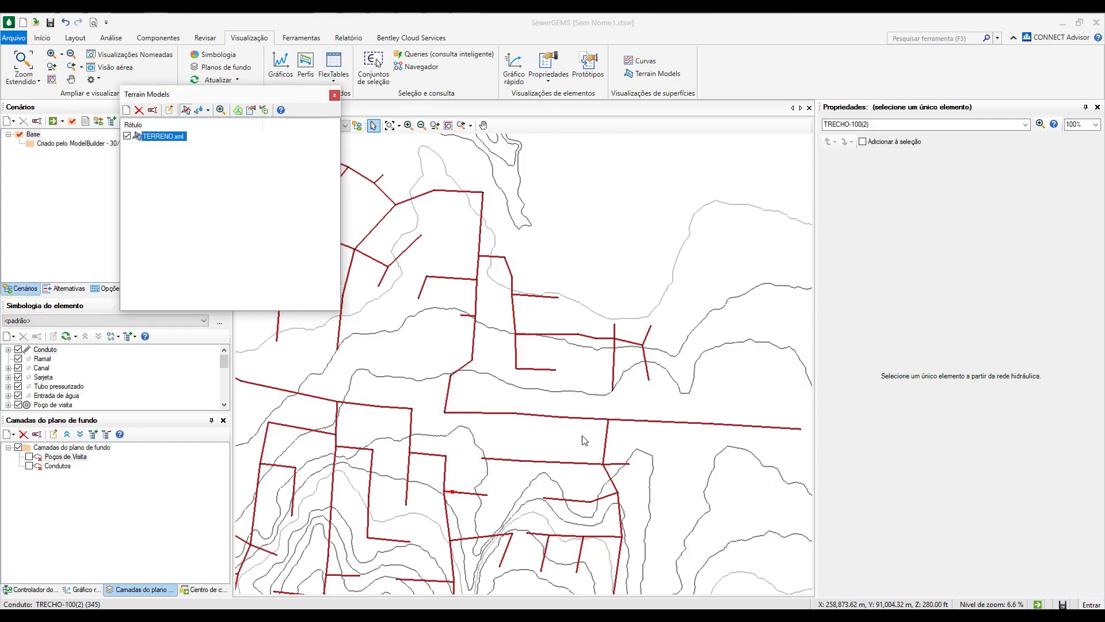
Examine the contours across the sewer network, and check the ground and bottom elevations of manhole PV-90.
scroll(555, 411, down, 4)
scroll(556, 412, up, 4)
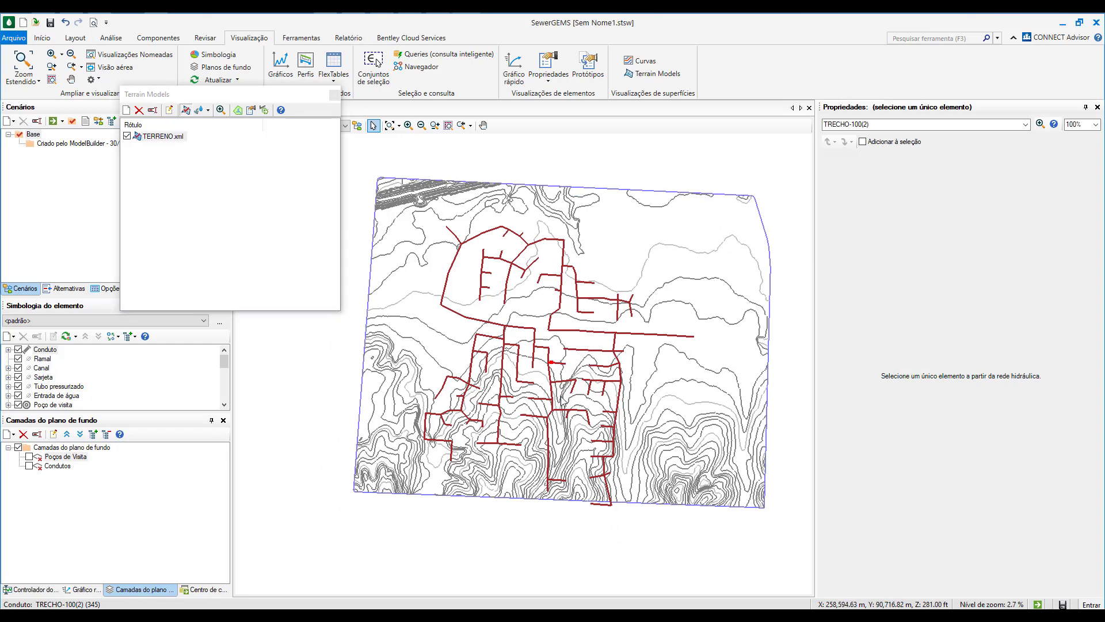
scroll(551, 446, down, 3)
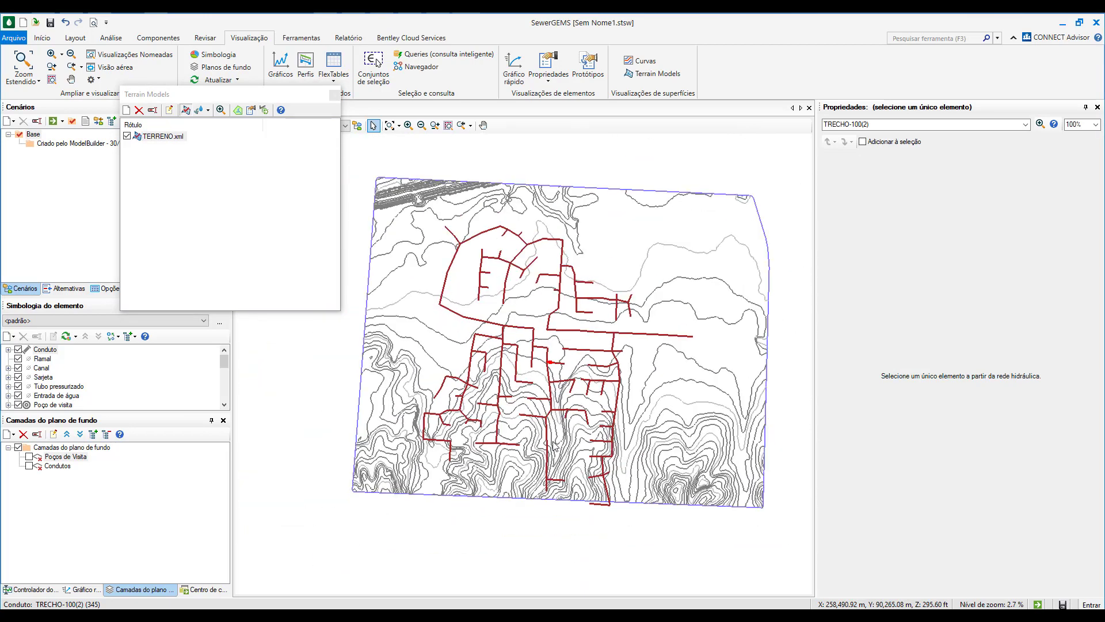
scroll(592, 452, up, 1)
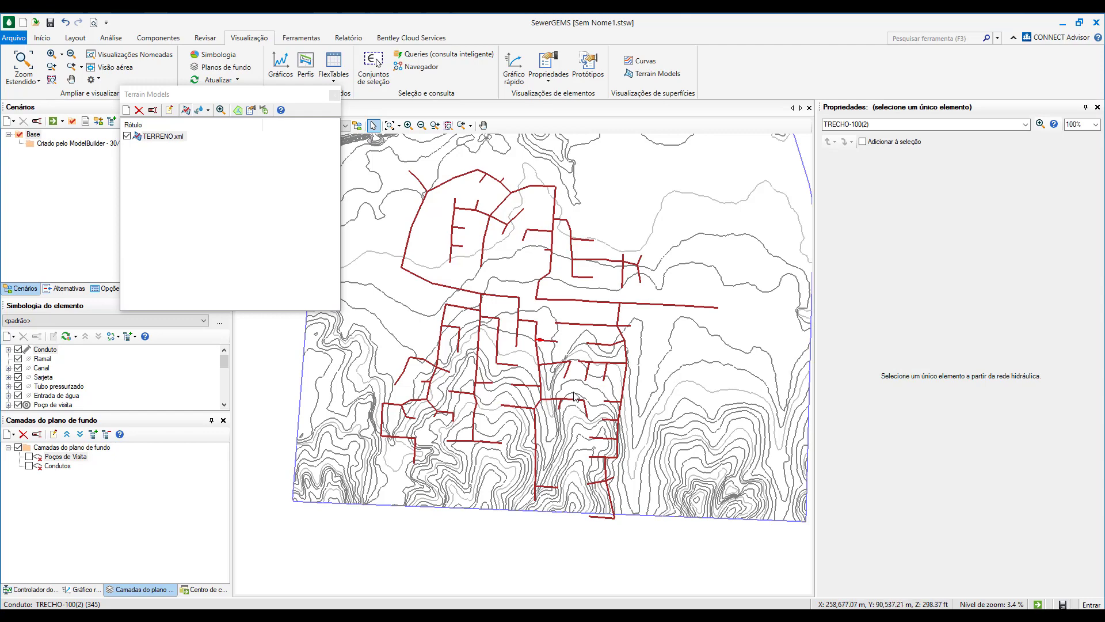
scroll(585, 404, up, 12)
scroll(585, 405, up, 4)
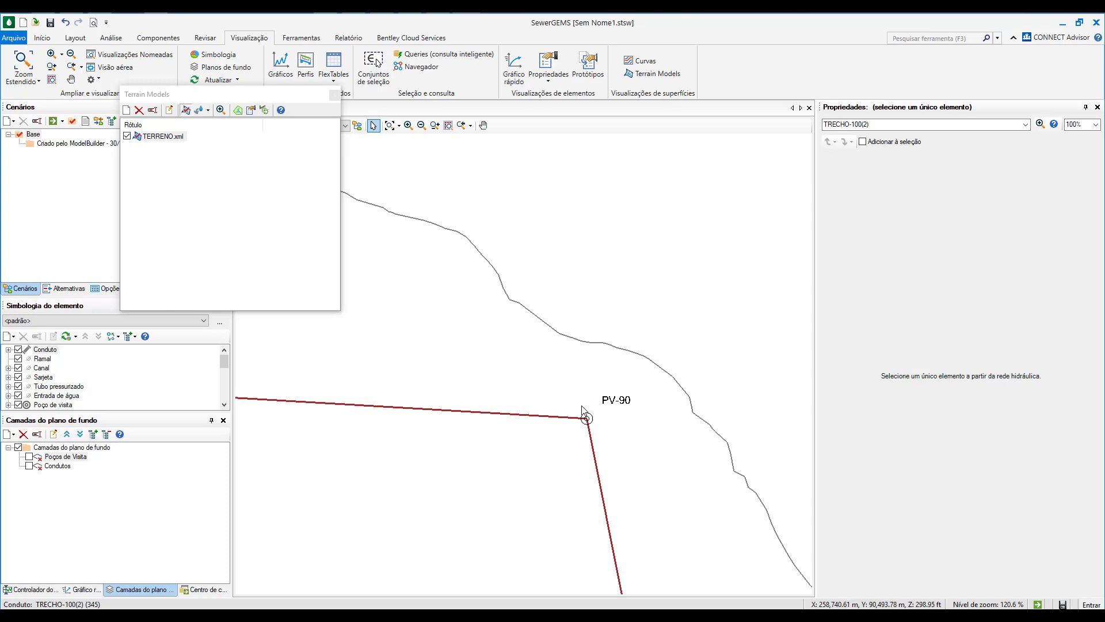
click(586, 418)
click(869, 322)
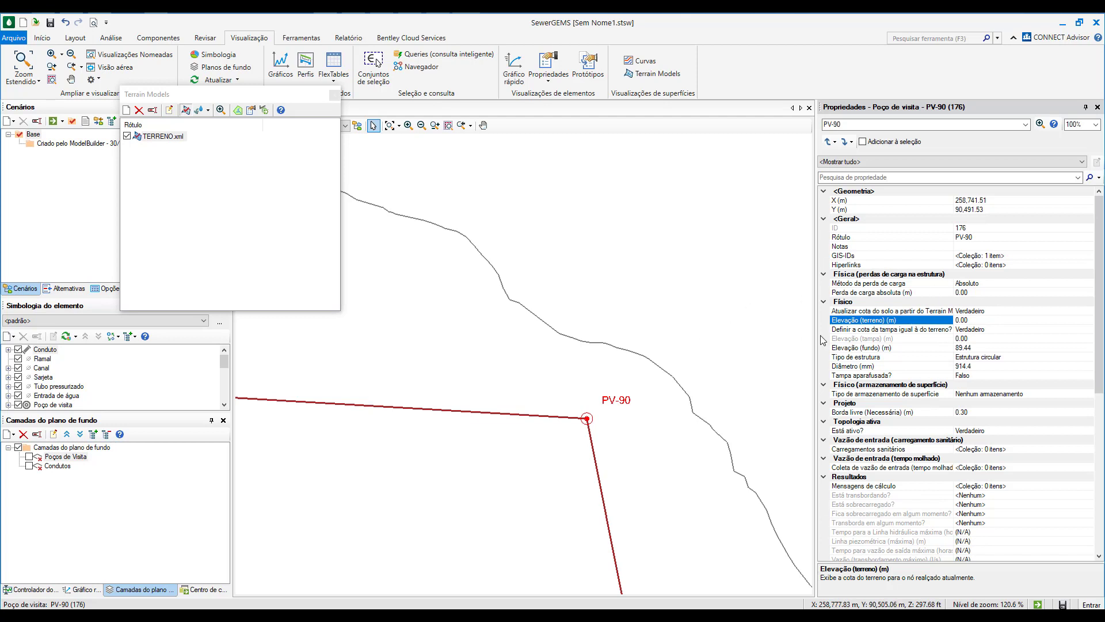
click(857, 349)
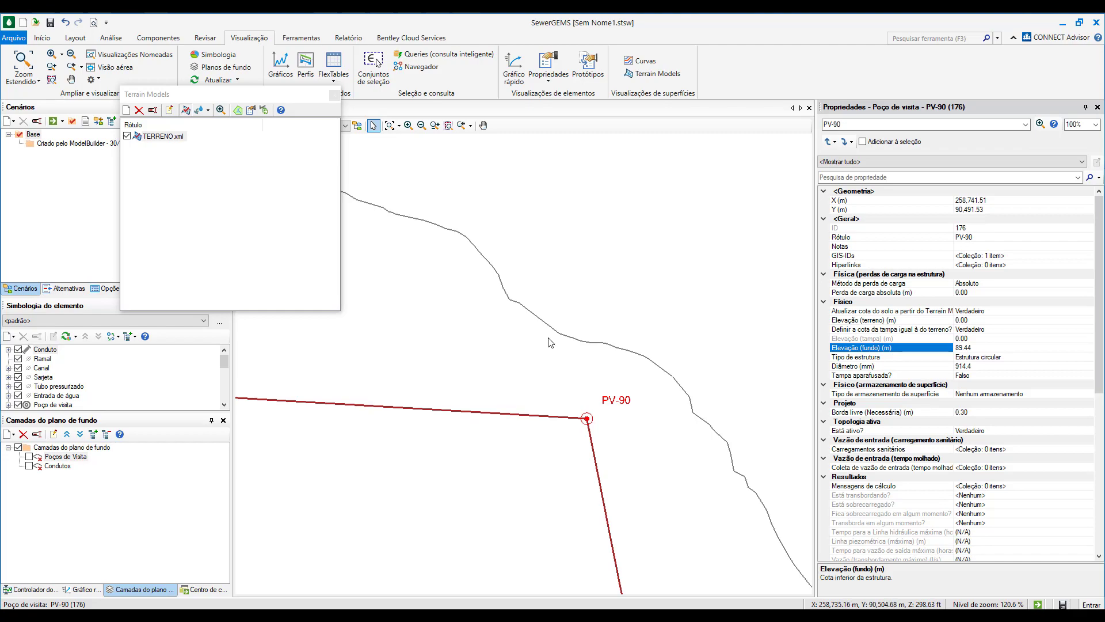
Select every manhole (Poço de visita) in the network and apply the TERRENO.xml terrain elevation to the selected nodes.
scroll(551, 342, down, 6)
scroll(551, 342, down, 6)
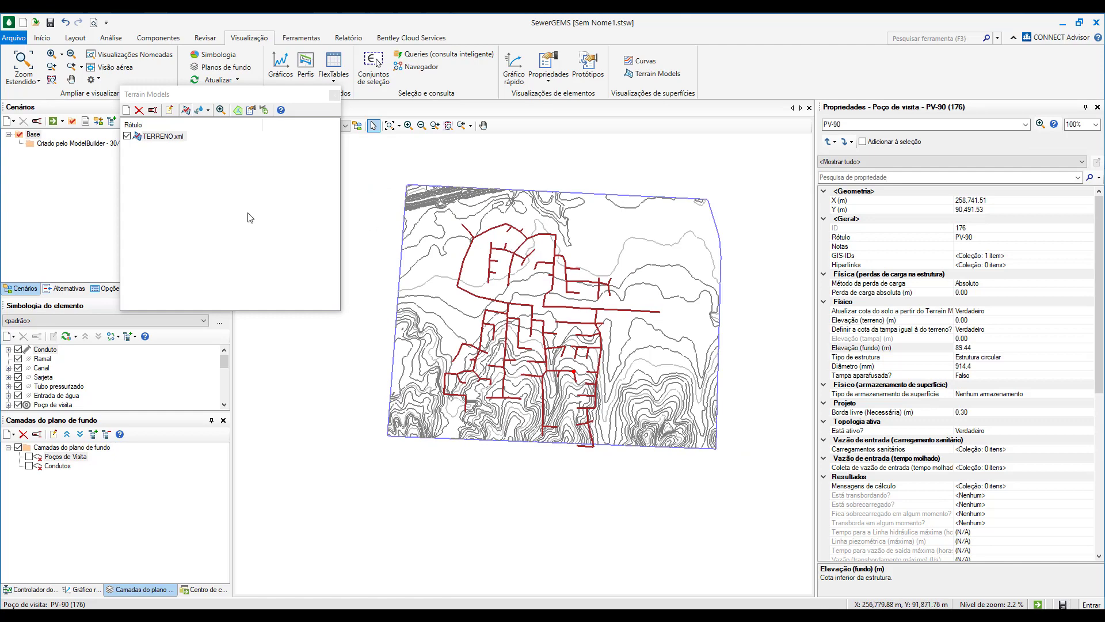
drag(240, 94, 251, 209)
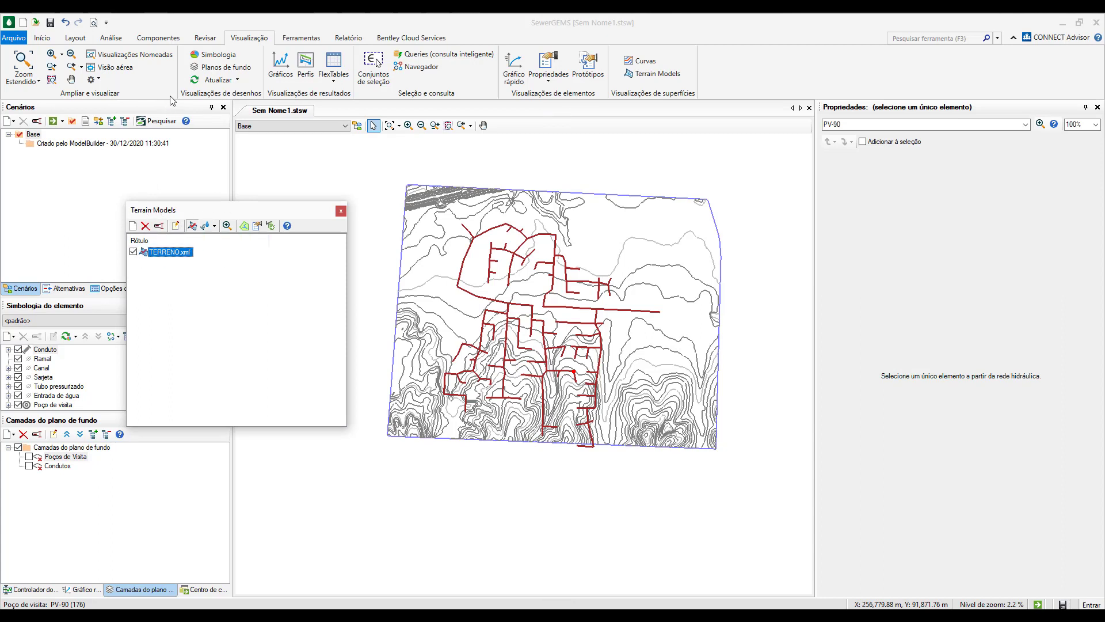
click(41, 38)
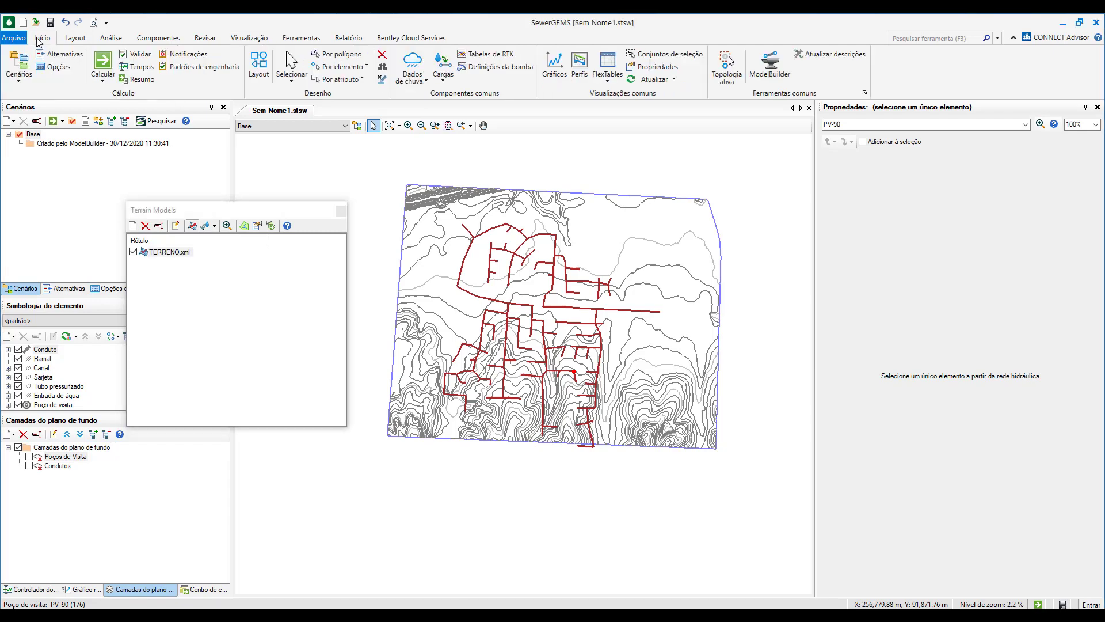
click(360, 69)
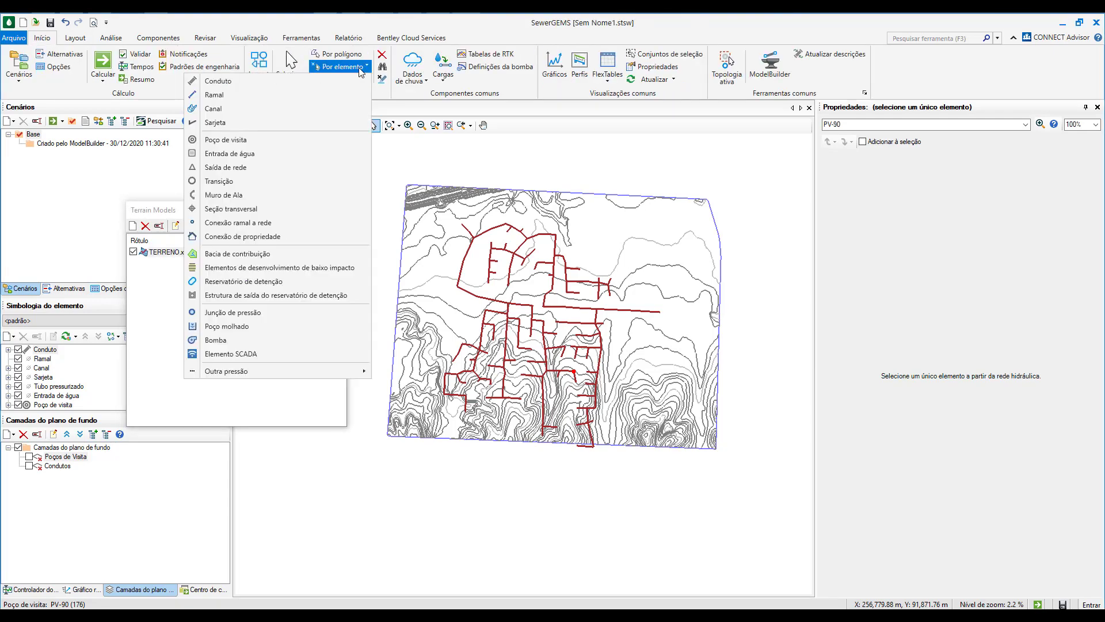
click(241, 140)
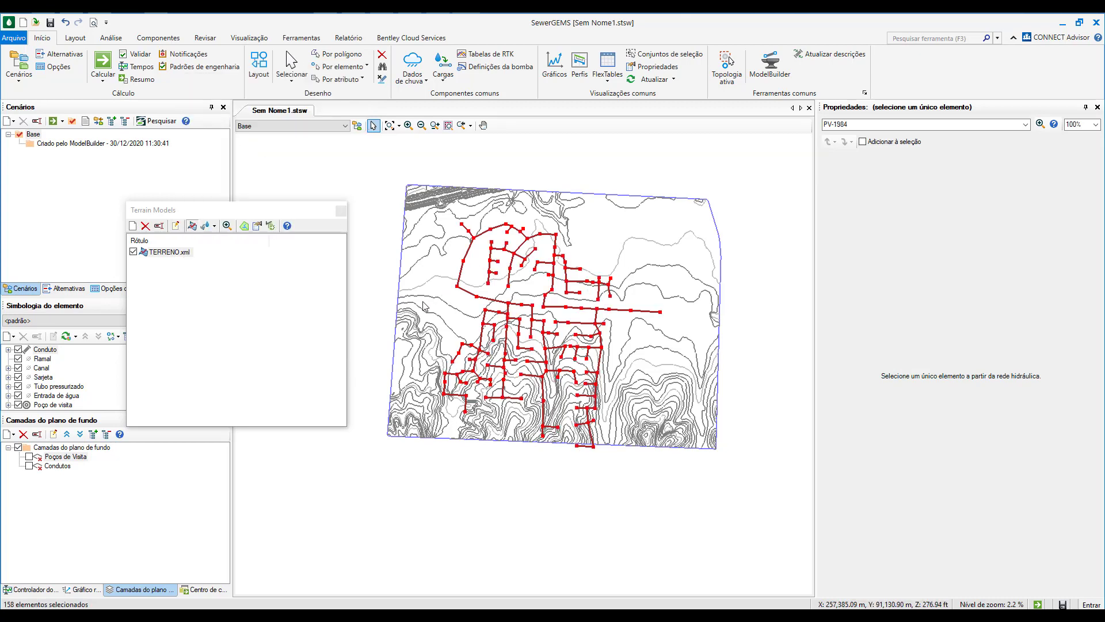
right_click(166, 257)
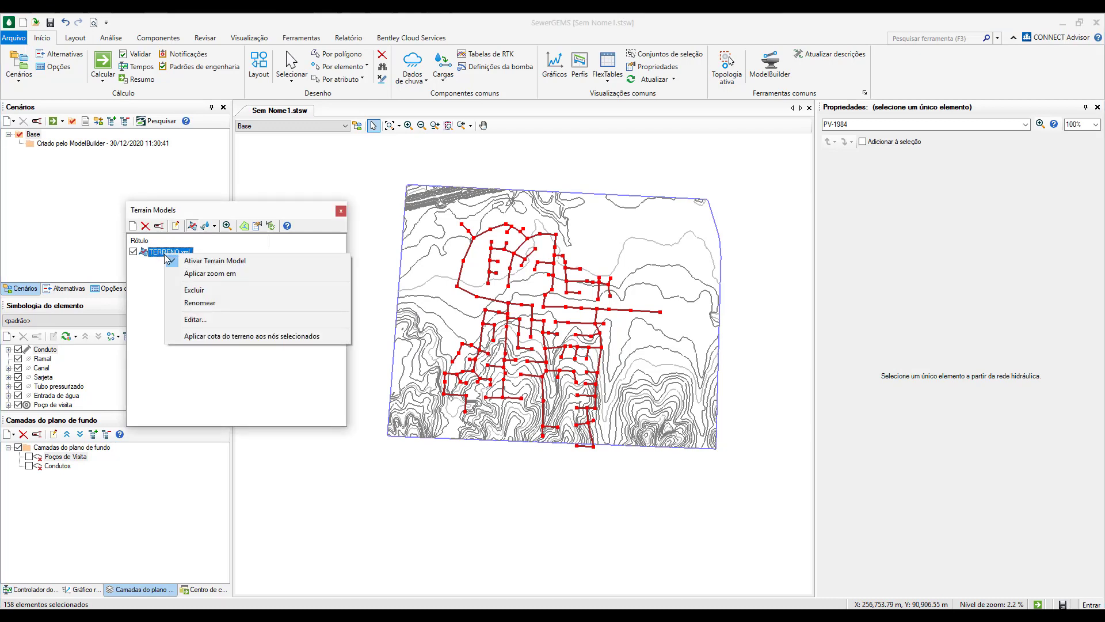
click(216, 339)
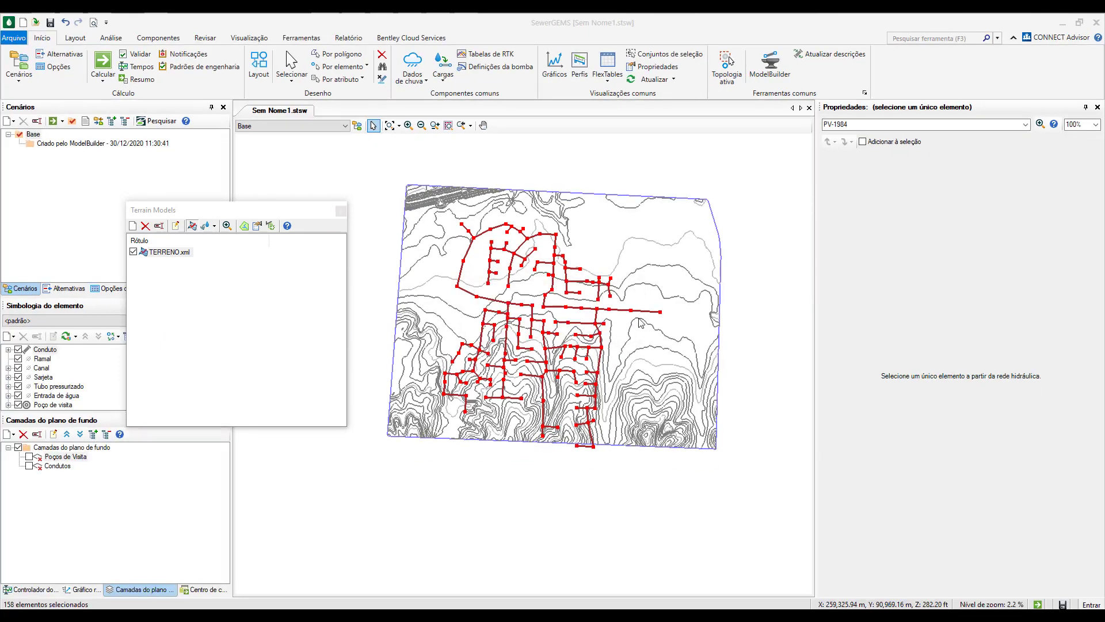
Check the ground elevations assigned to manholes PV-131 and PV-132 at the eastern end of the network.
scroll(633, 312, up, 5)
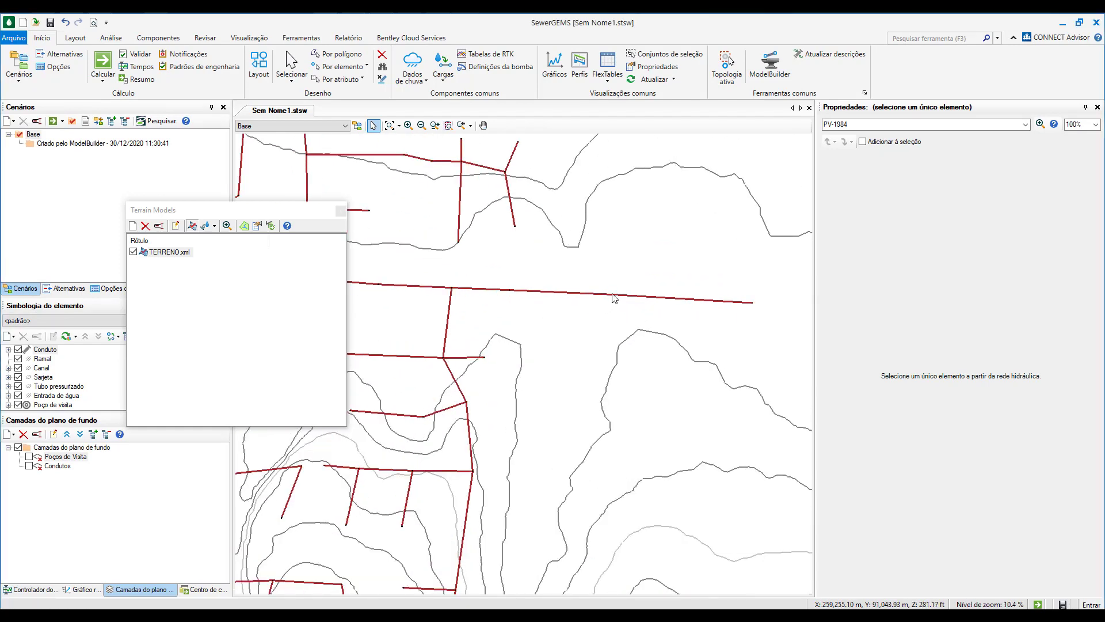
scroll(614, 300, up, 5)
scroll(614, 300, up, 3)
click(615, 299)
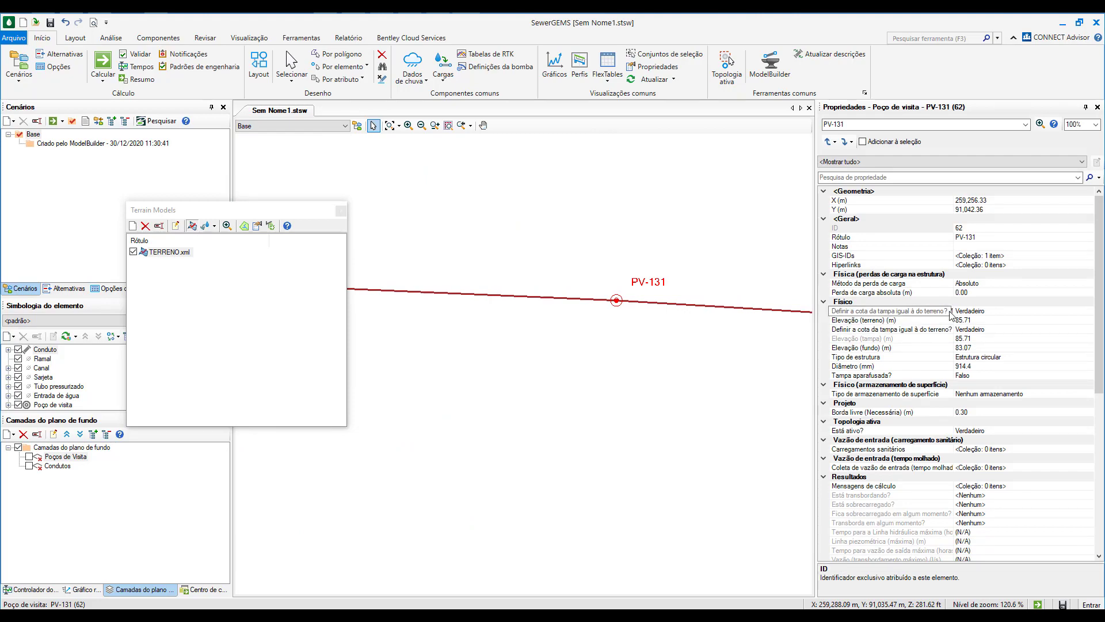
scroll(654, 370, down, 10)
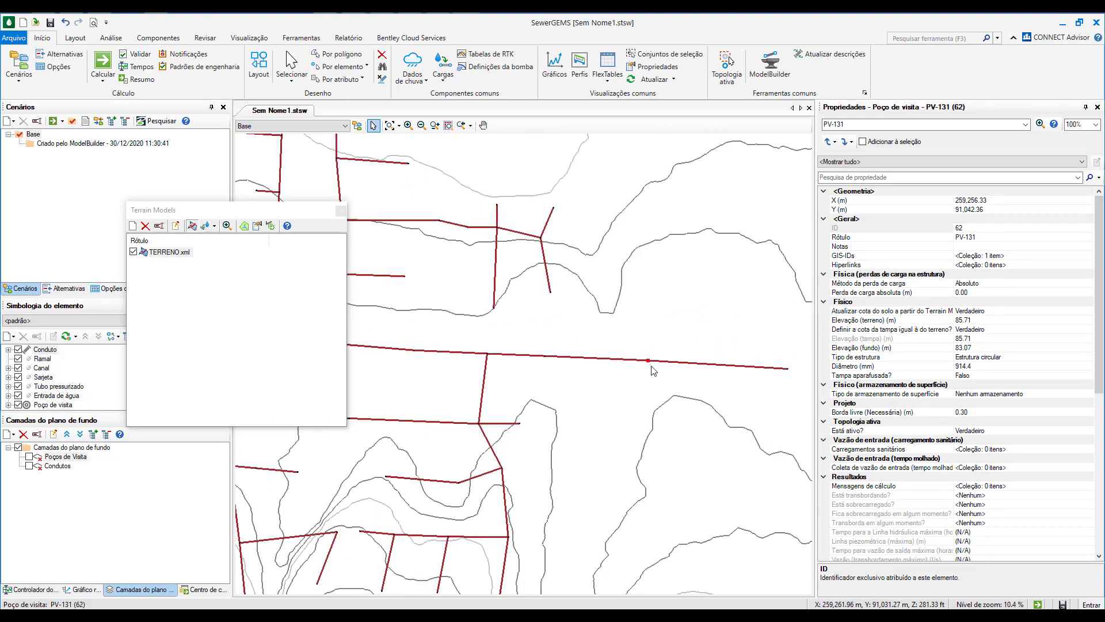
scroll(701, 373, up, 14)
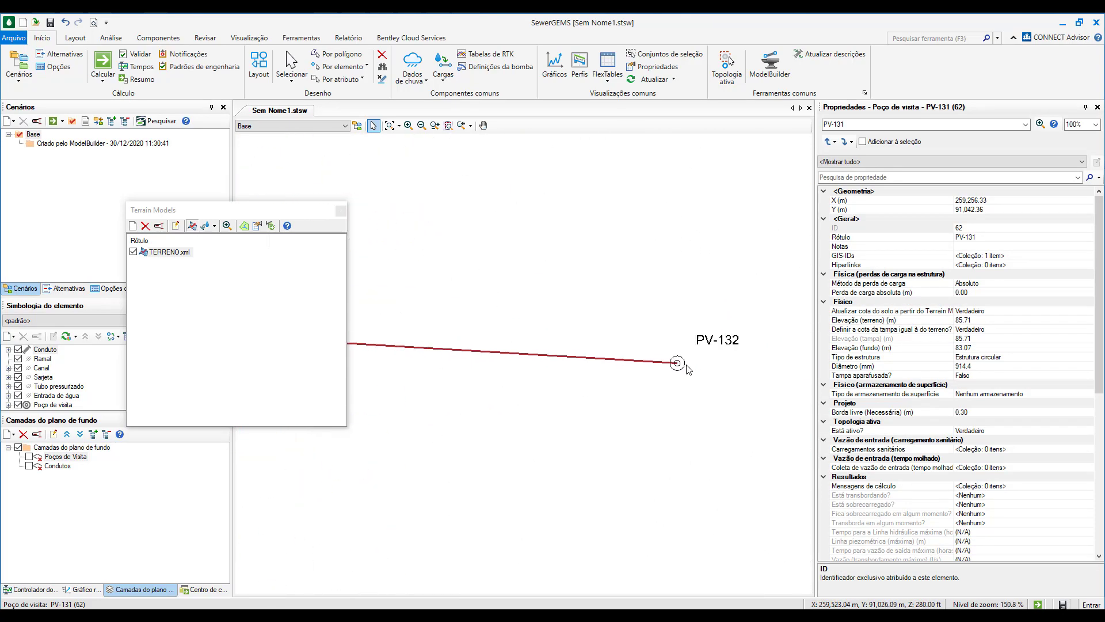
click(674, 361)
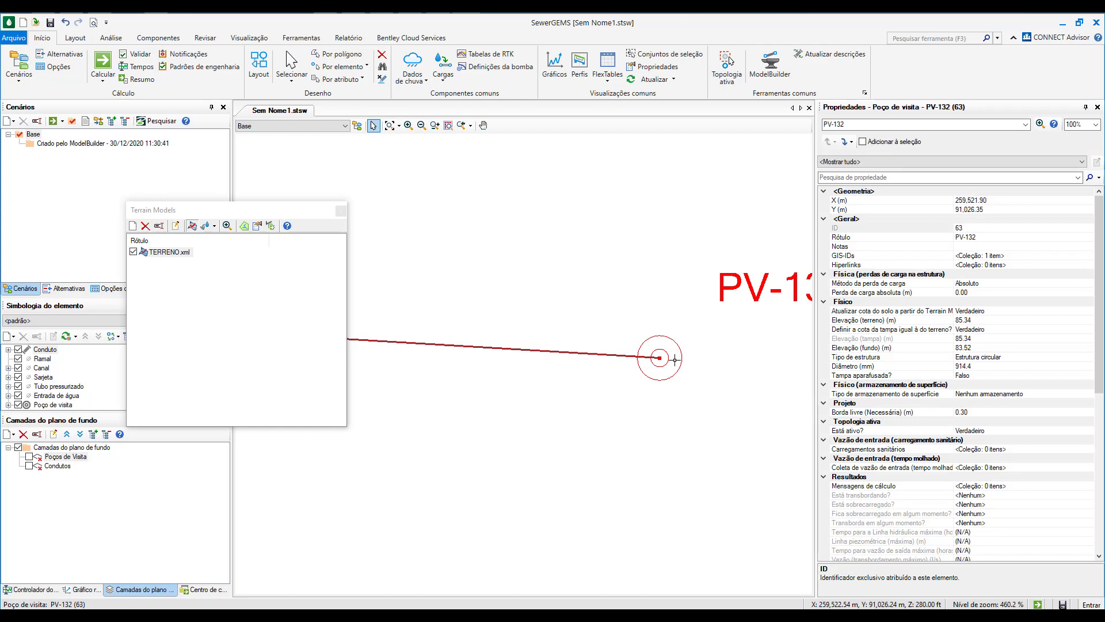
Place a new manhole just northwest of PV-132, at about X 259,517.54 m and Y 91,031.46 m.
click(79, 38)
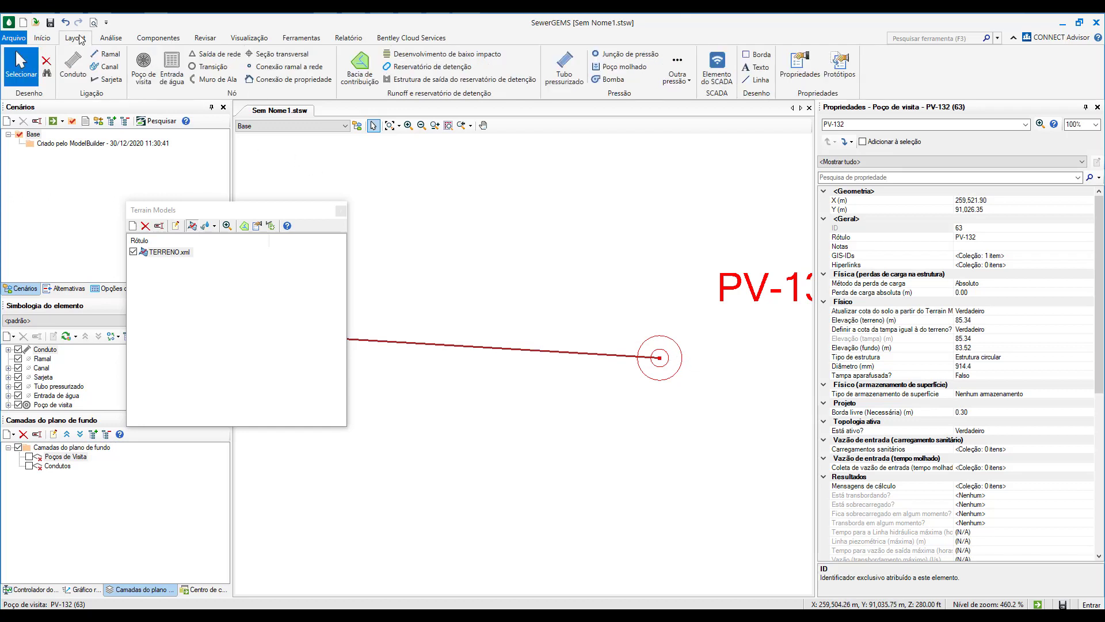
click(143, 69)
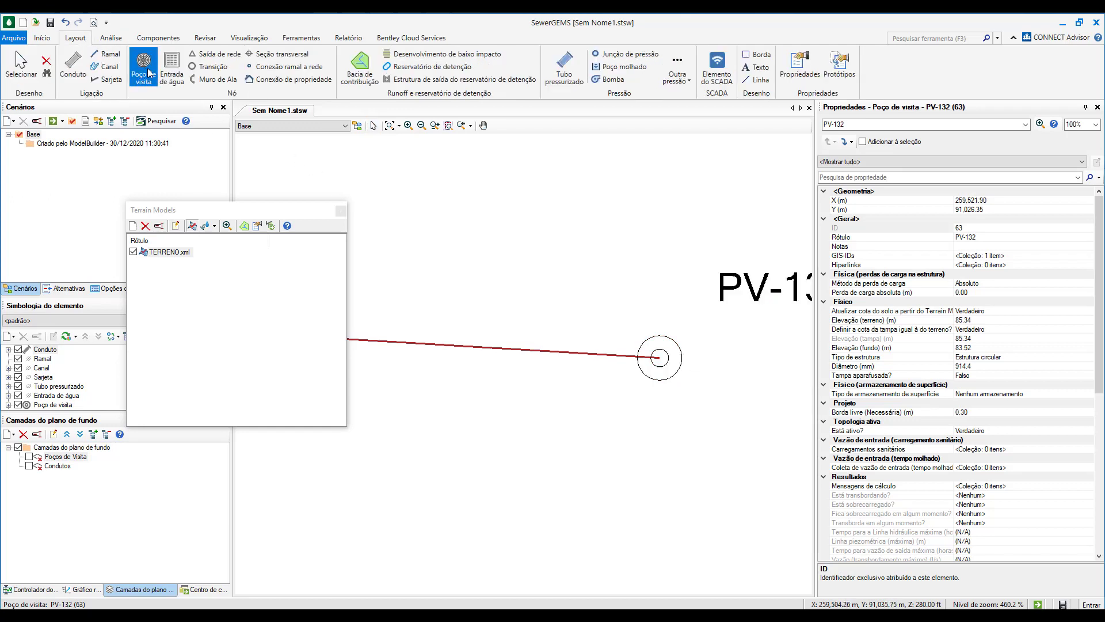
click(557, 237)
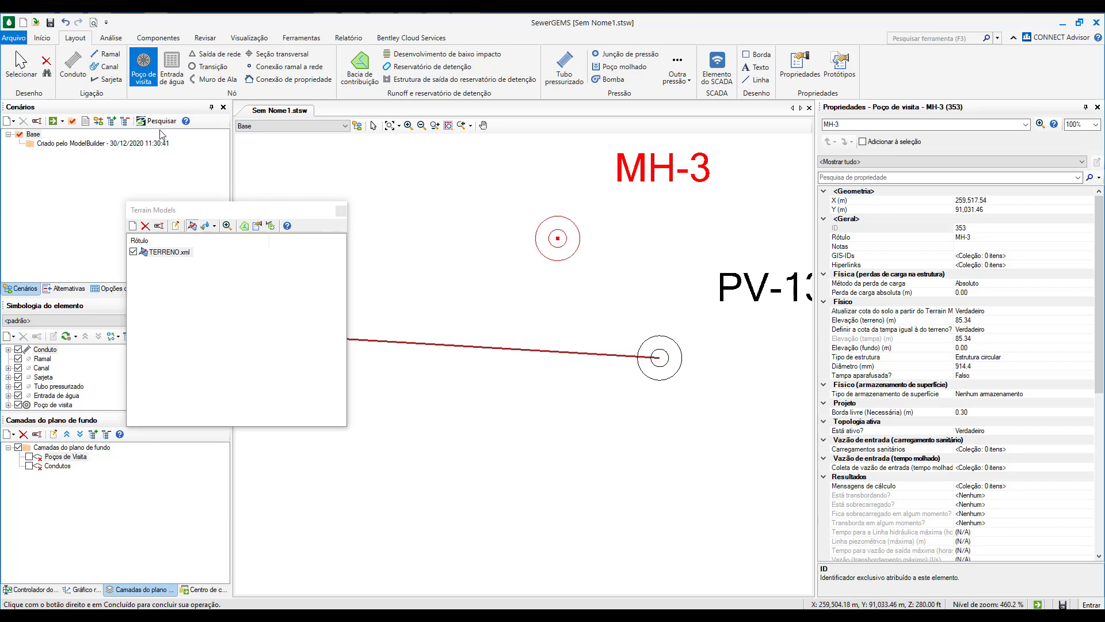
click(20, 66)
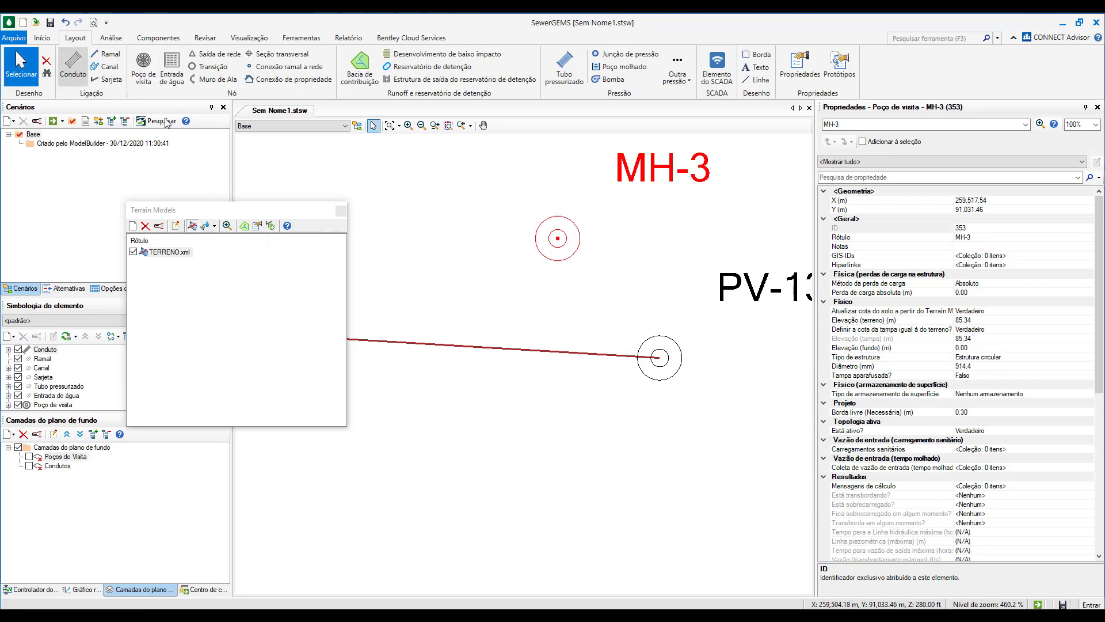
Move the new manhole to about X 259,567.58 m, Y 91,172.16 m, check its terrain-based ground elevation, and delete it.
click(944, 318)
drag(557, 237, 519, 213)
scroll(548, 439, down, 8)
scroll(531, 378, down, 5)
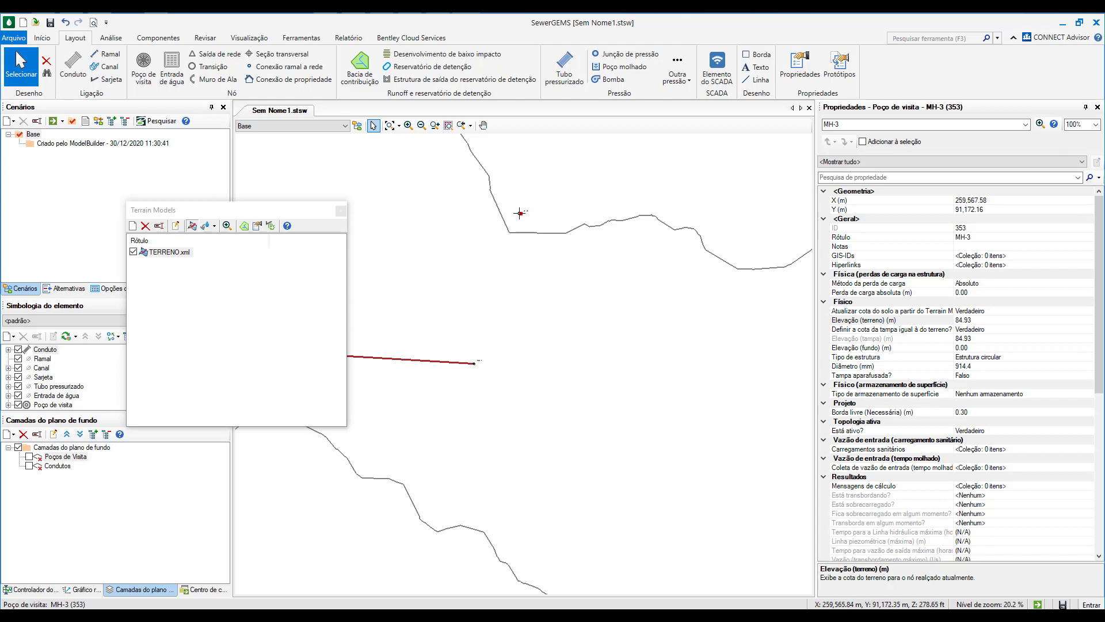
key(Escape)
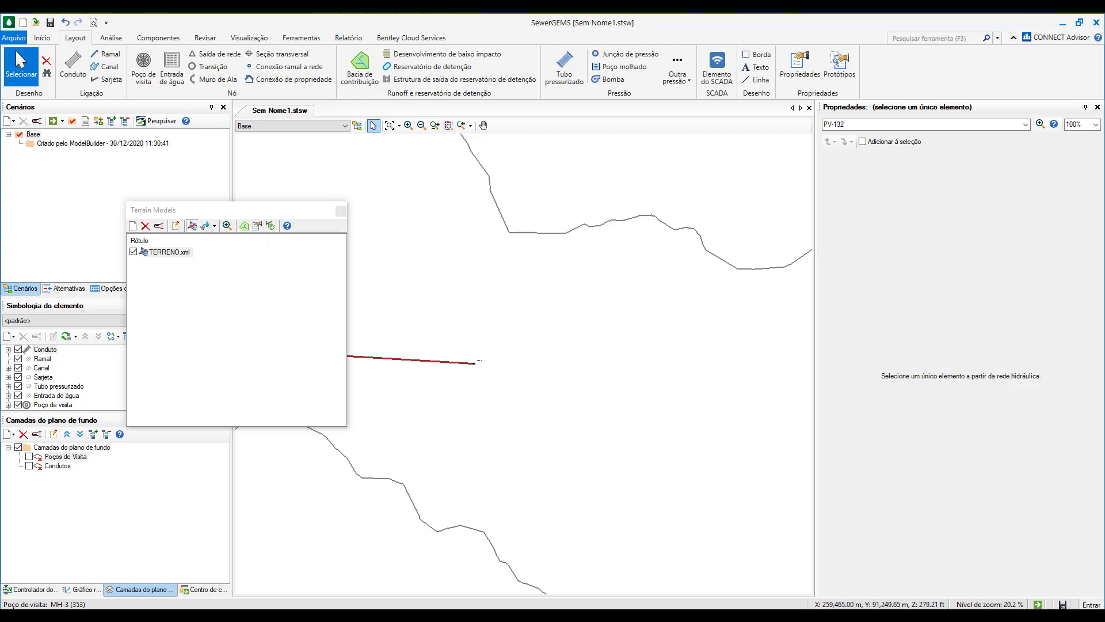
Close the Terrain Models window.
drag(217, 209, 599, 284)
click(771, 288)
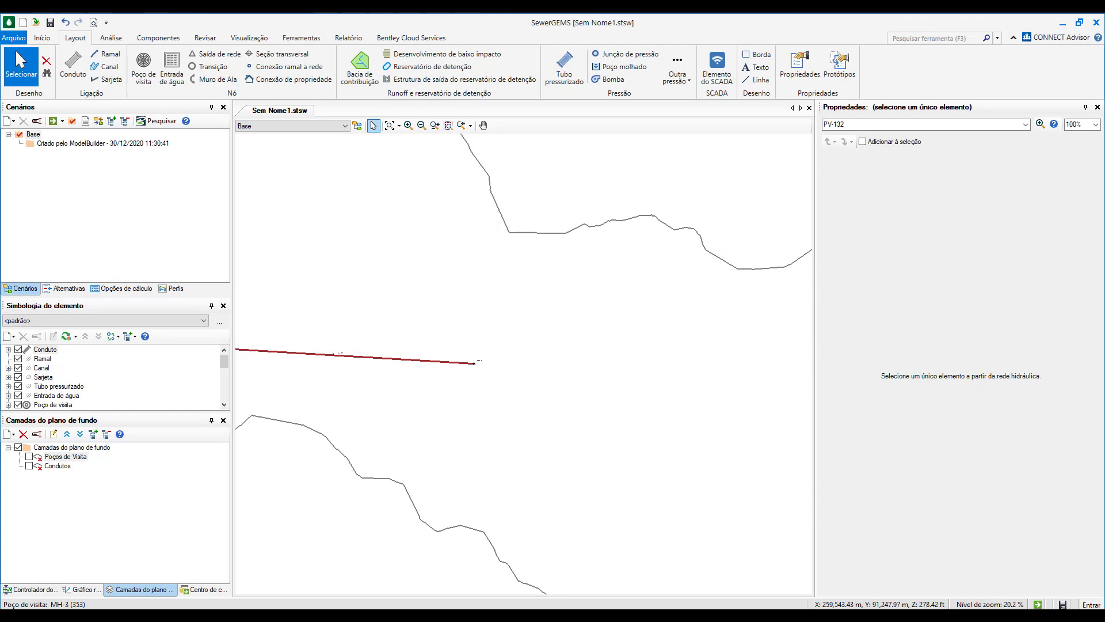
scroll(397, 230, down, 8)
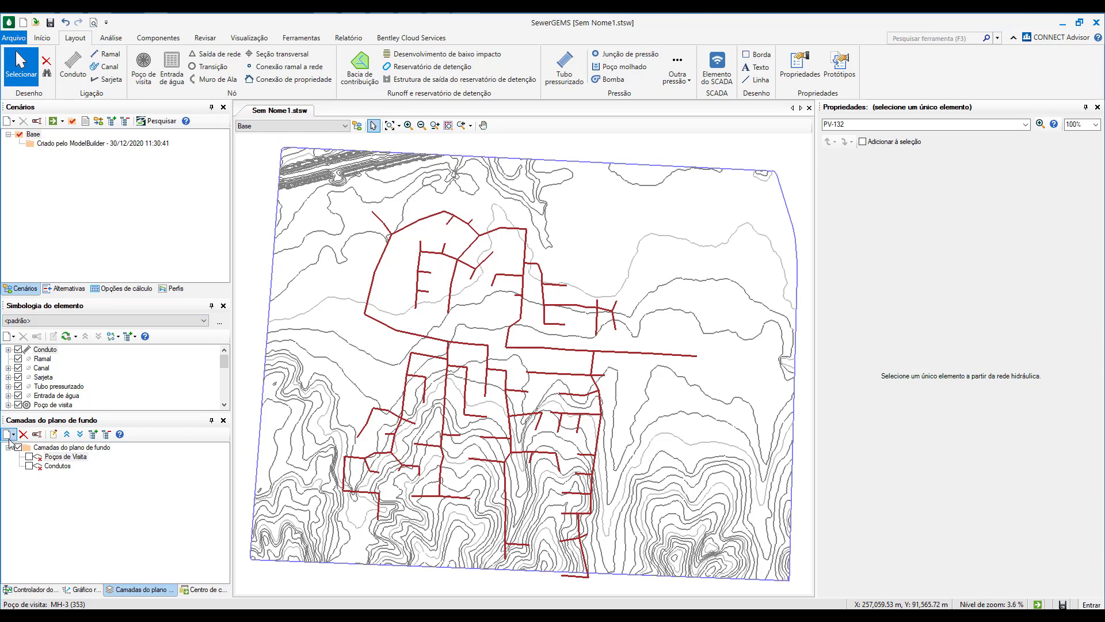
Add the Micromedições.shp shapefile as a new background layer.
click(8, 434)
click(34, 447)
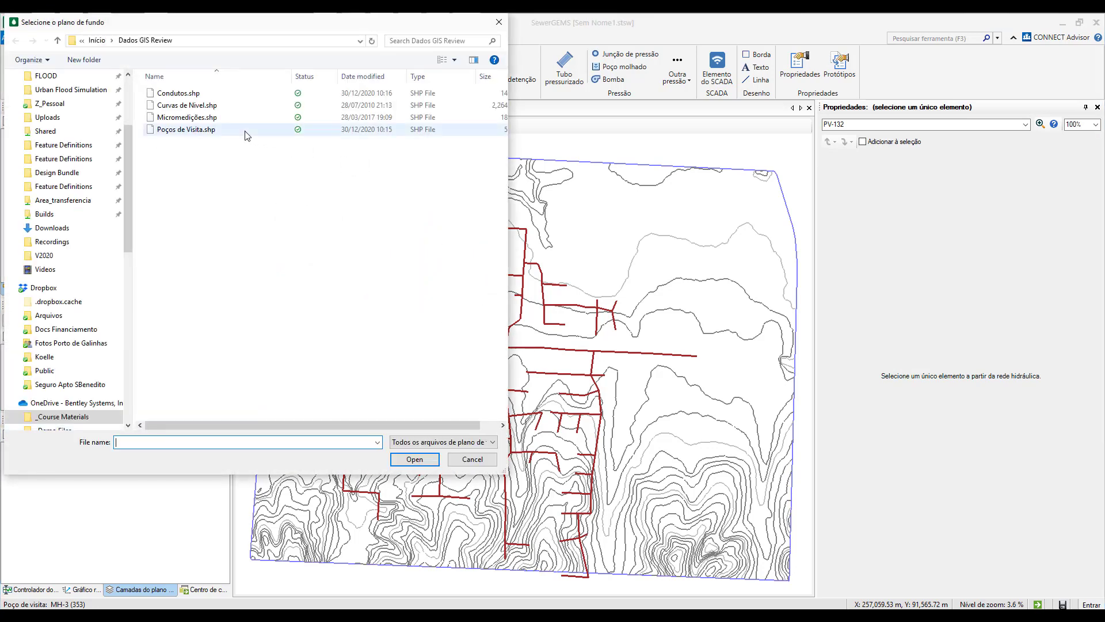
double_click(214, 119)
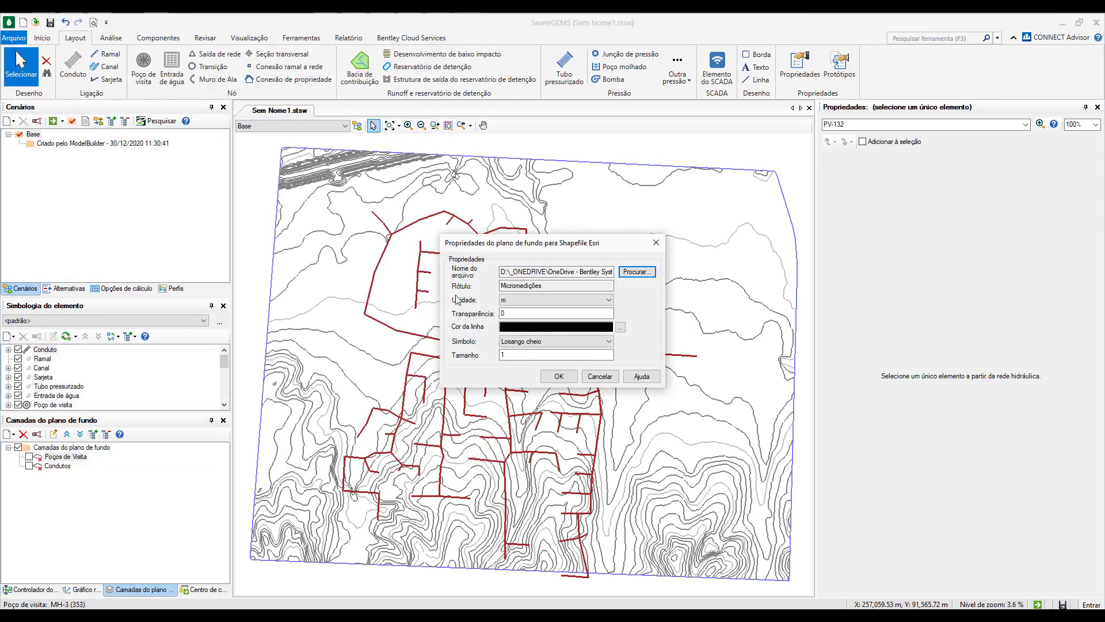
Give the Micromedições layer a pink line color and the Conexão ramal a rede symbol, and load it into the drawing.
click(617, 326)
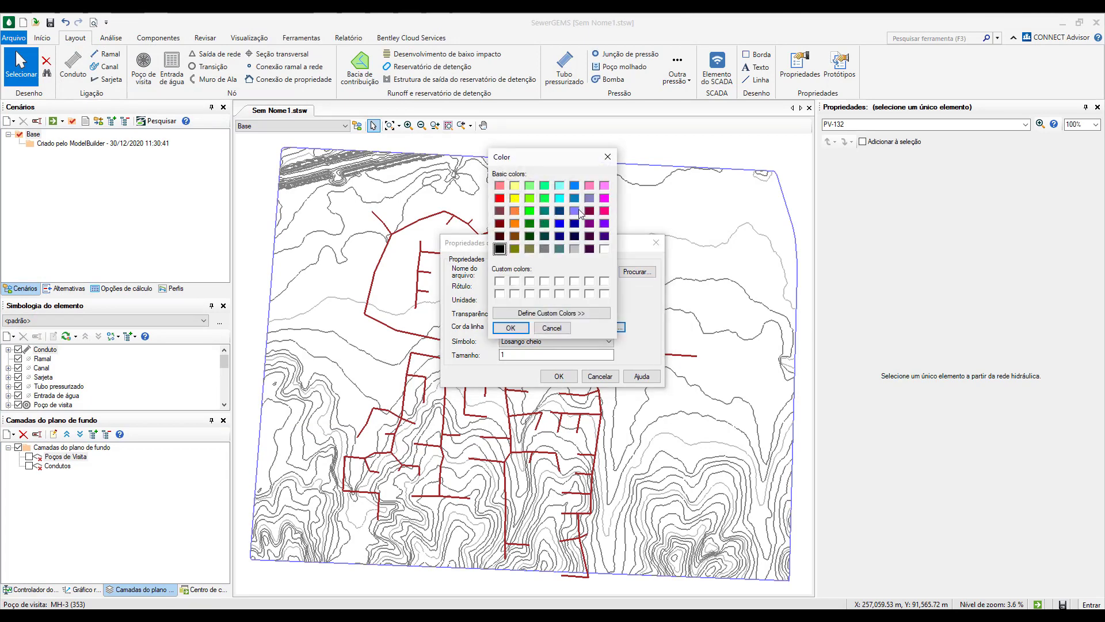
click(605, 211)
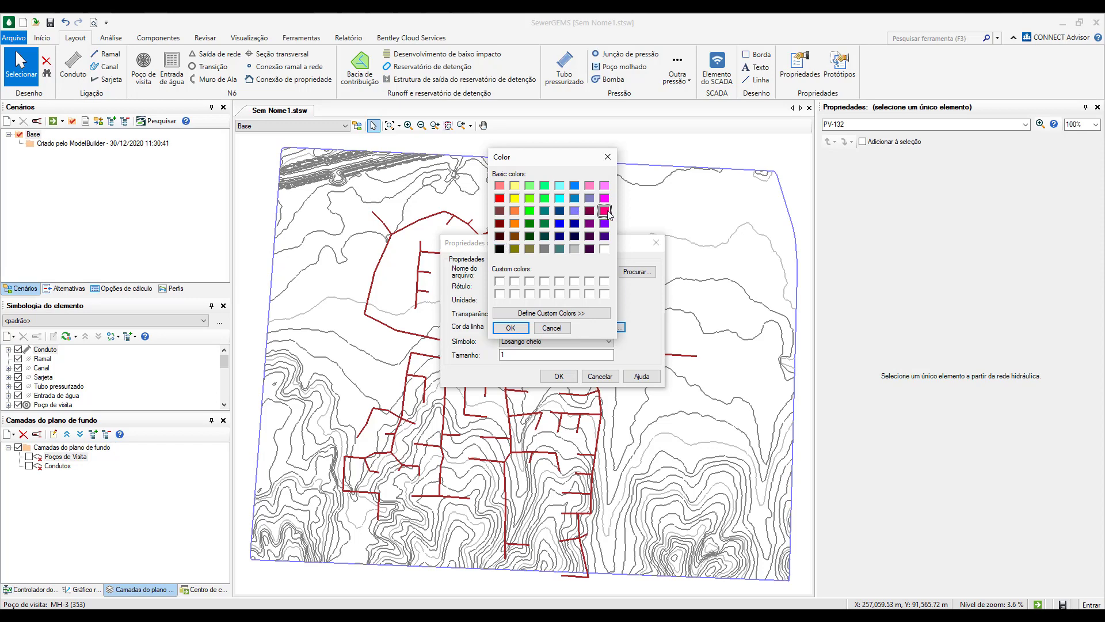
click(510, 328)
click(539, 342)
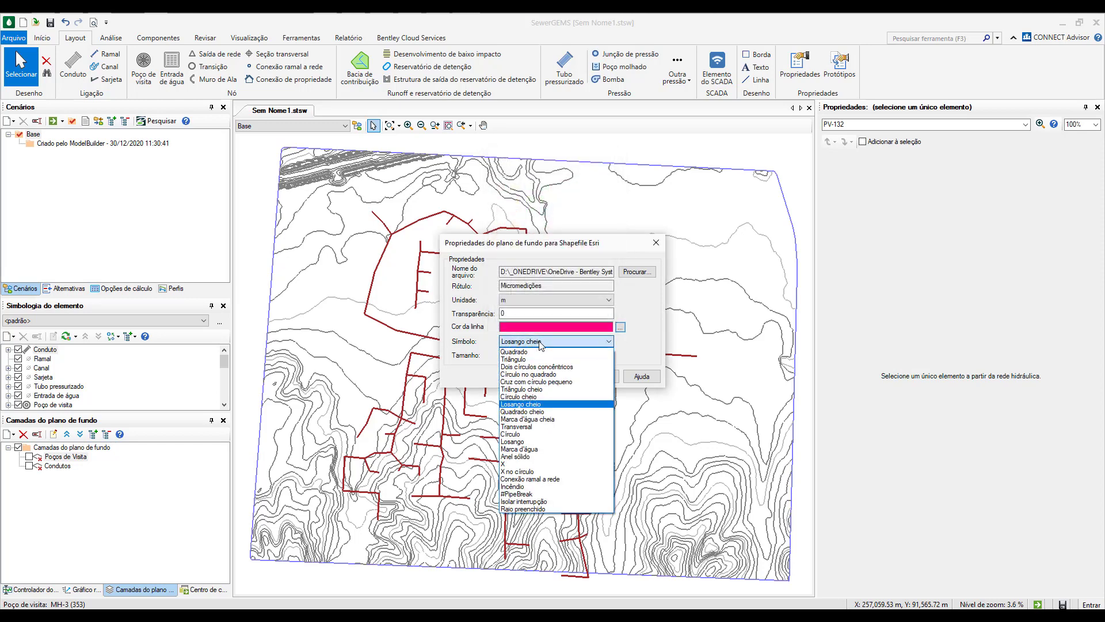
click(526, 483)
click(555, 377)
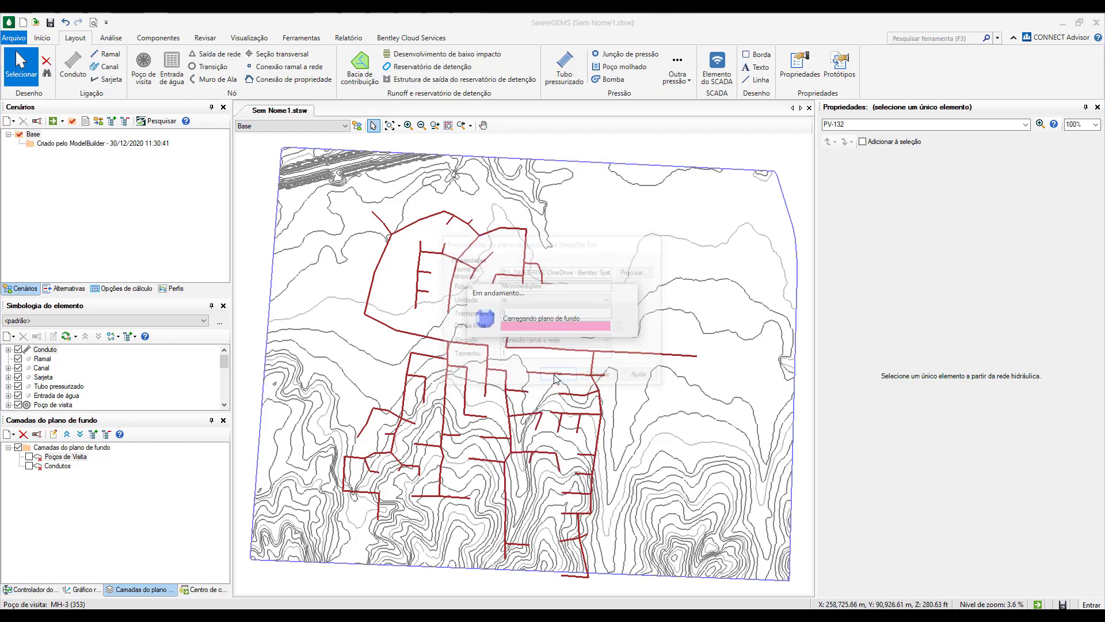
Start a new LoadBuilder run using point load data (Dados de carga no ponto) and the nearest node method (Nó mais próximo).
scroll(554, 378, up, 6)
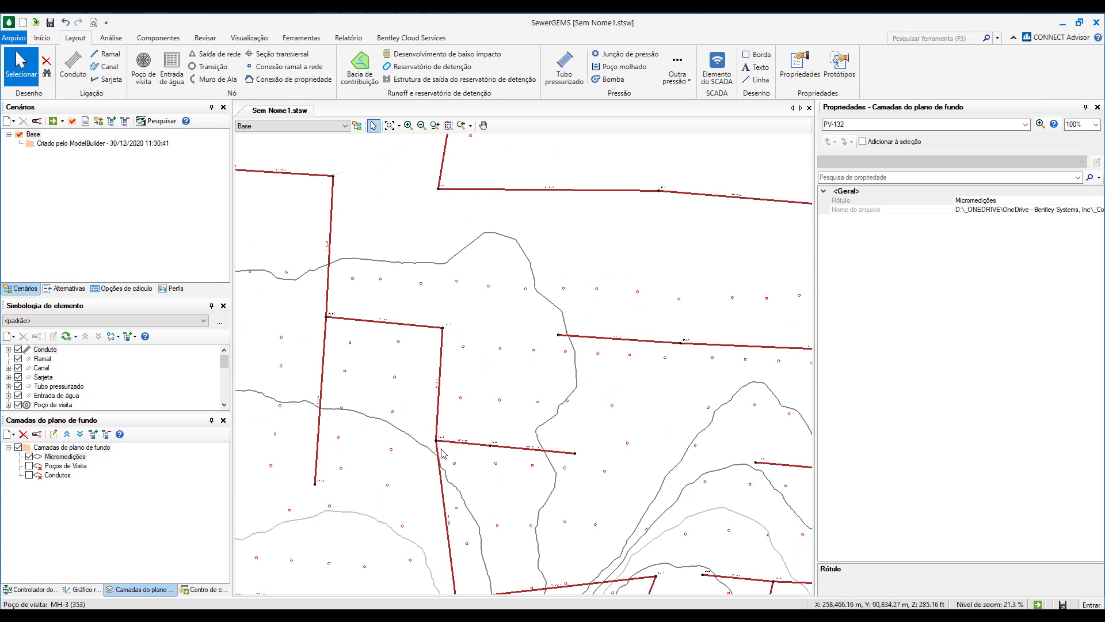
scroll(443, 441, up, 2)
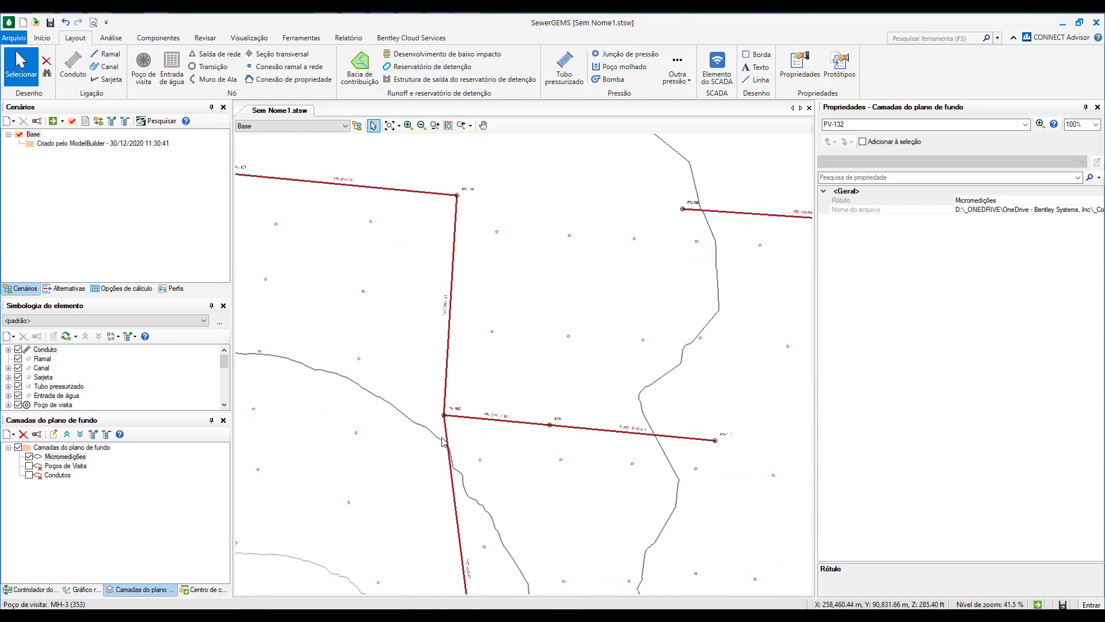
scroll(443, 441, up, 1)
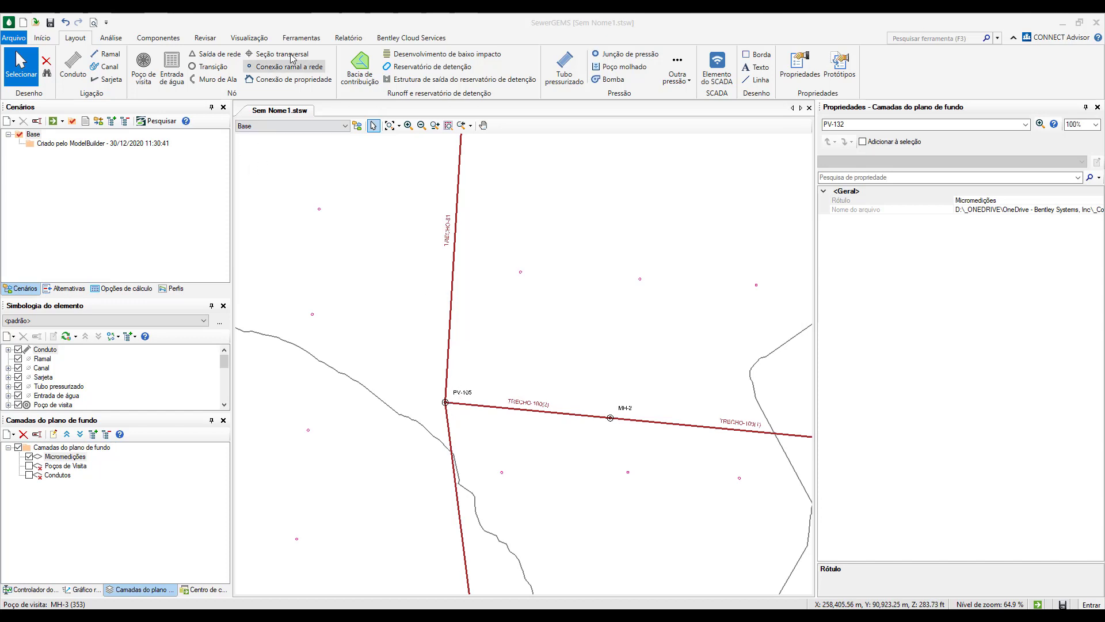
click(302, 38)
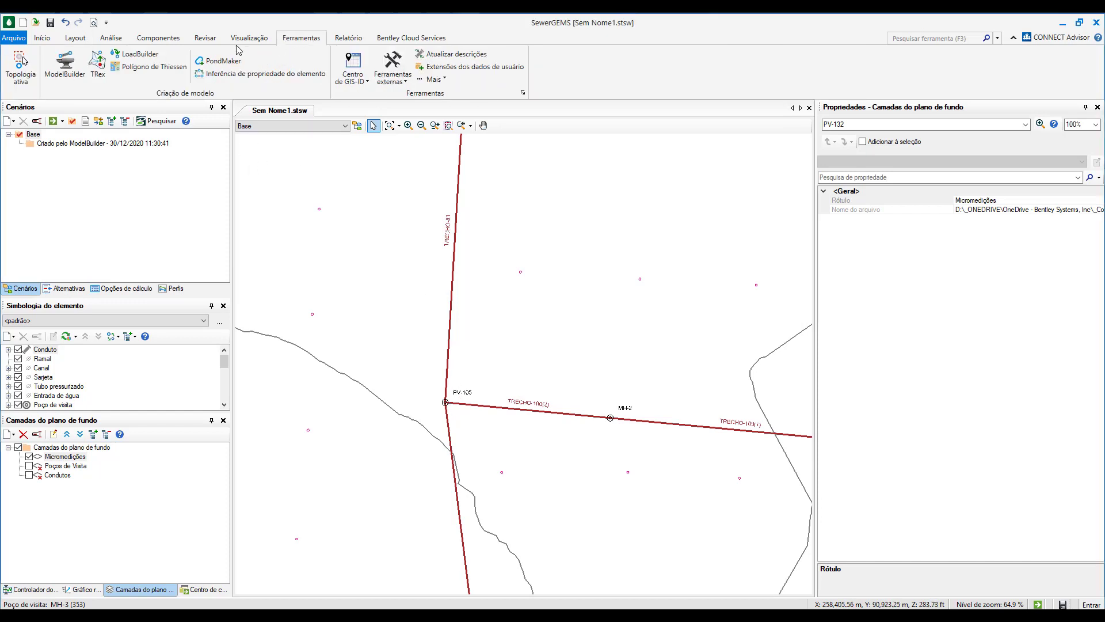
click(138, 55)
click(420, 230)
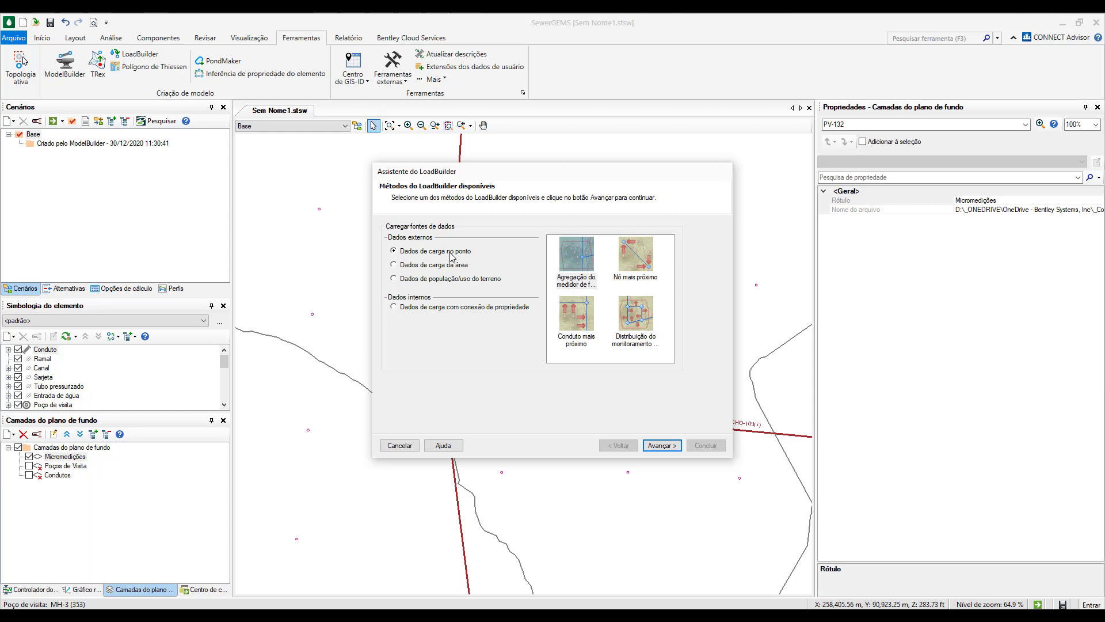
click(647, 269)
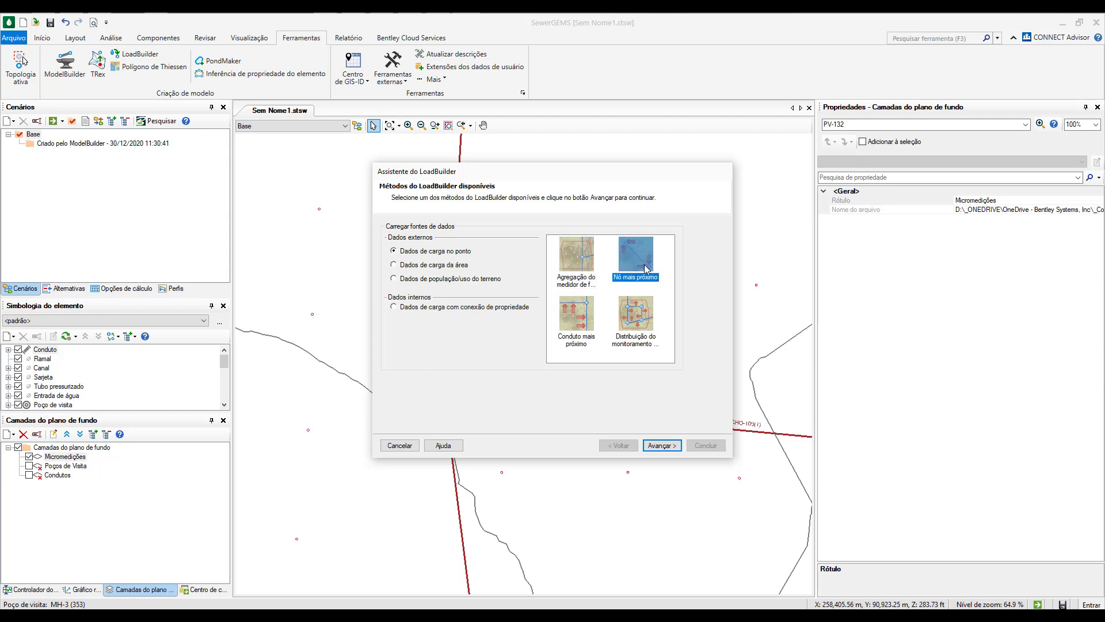
click(660, 445)
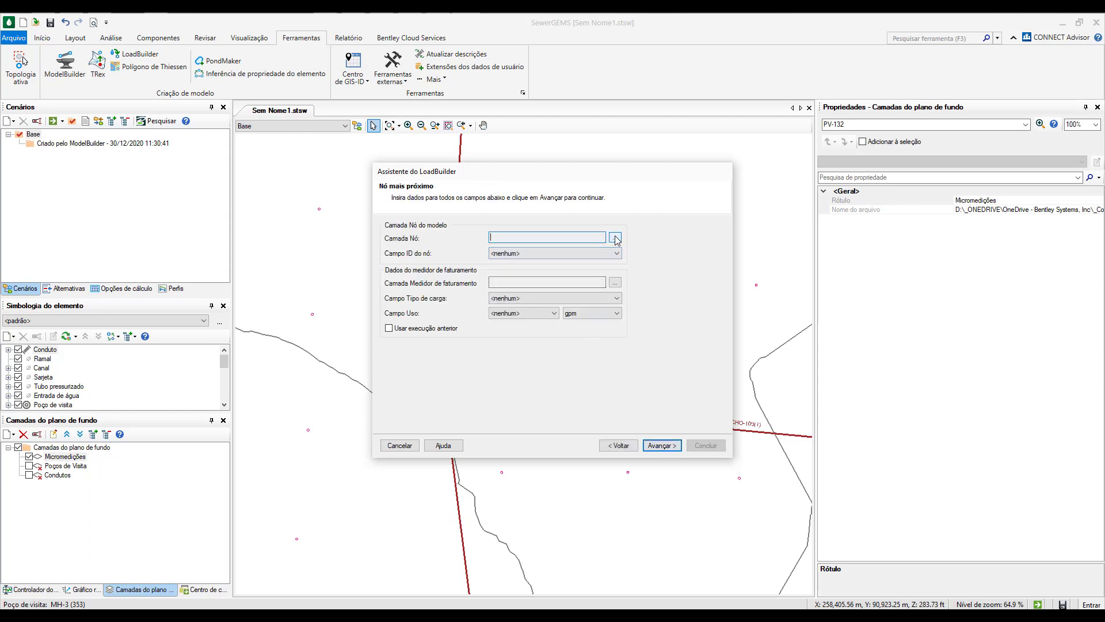
Set the node layer to Poço de visita\Todos os elementos and the billing meter layer to Micromedições.shp.
click(614, 238)
click(535, 287)
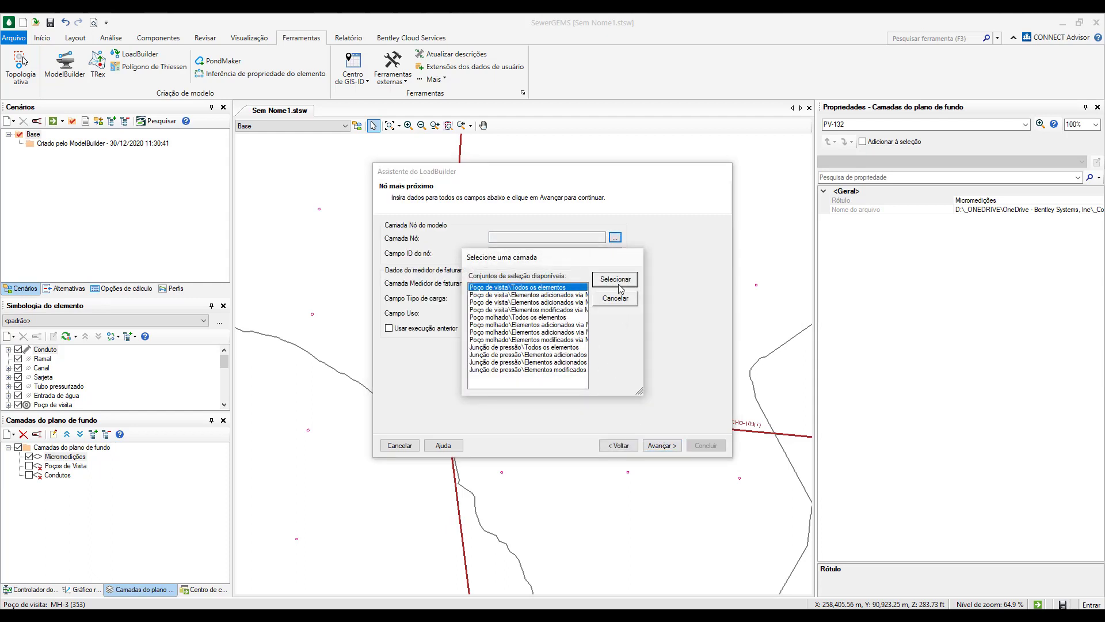
click(617, 282)
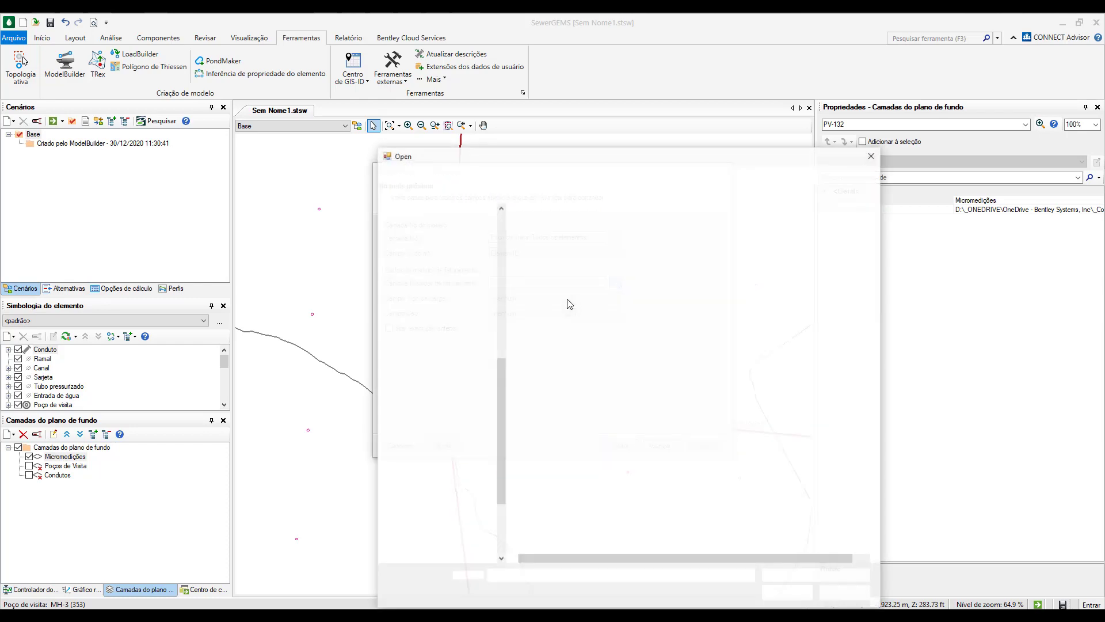
double_click(553, 251)
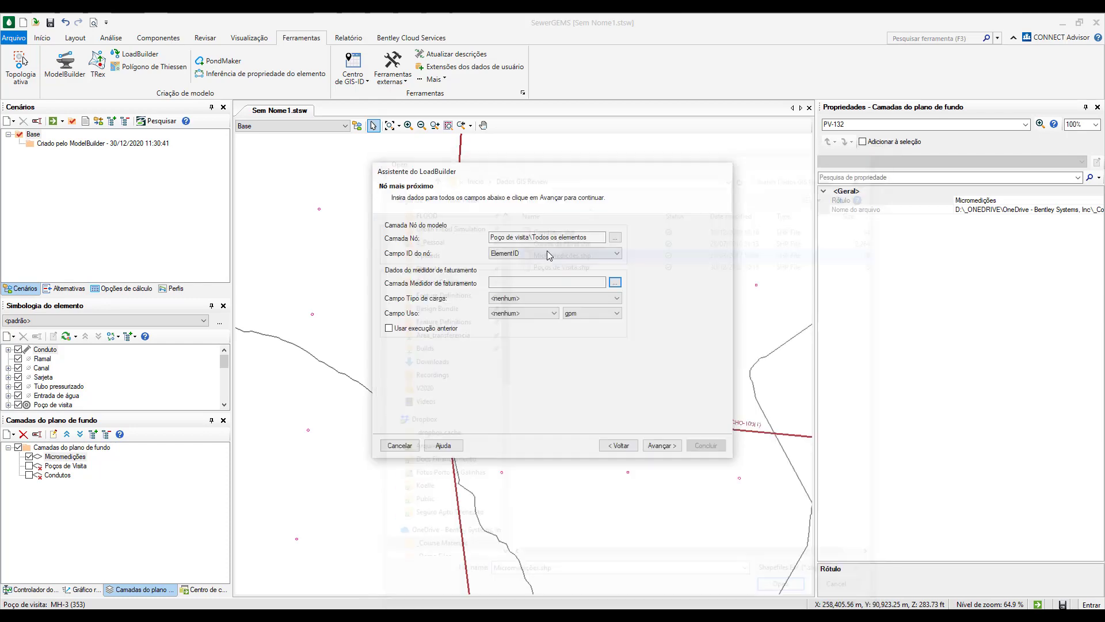
click(637, 361)
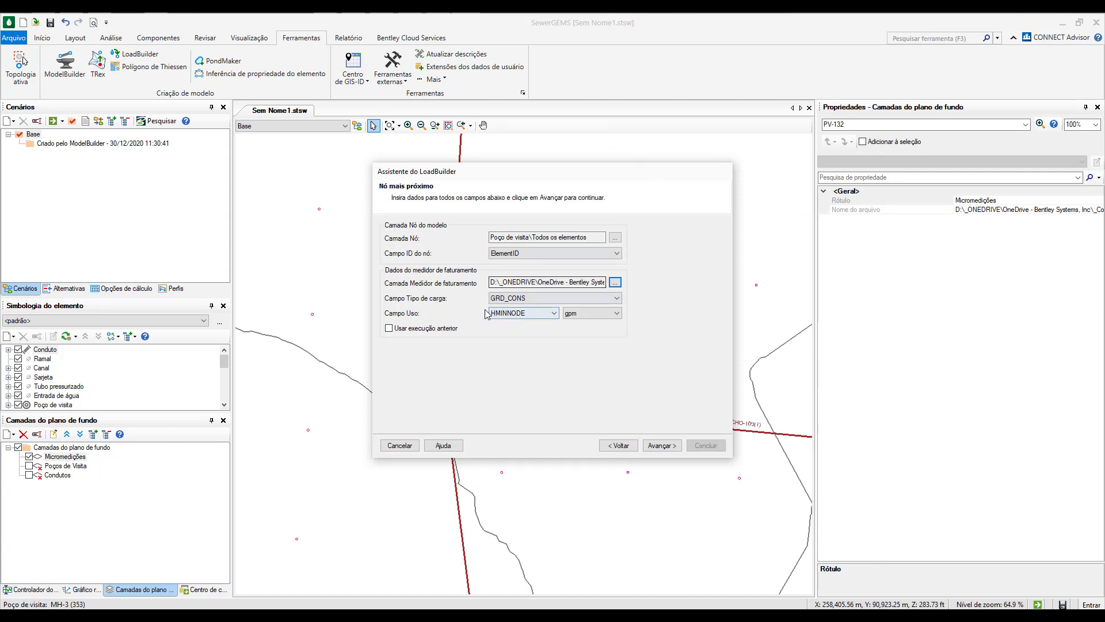
Set the load type field to TIPO and open the choices for the usage field.
click(522, 300)
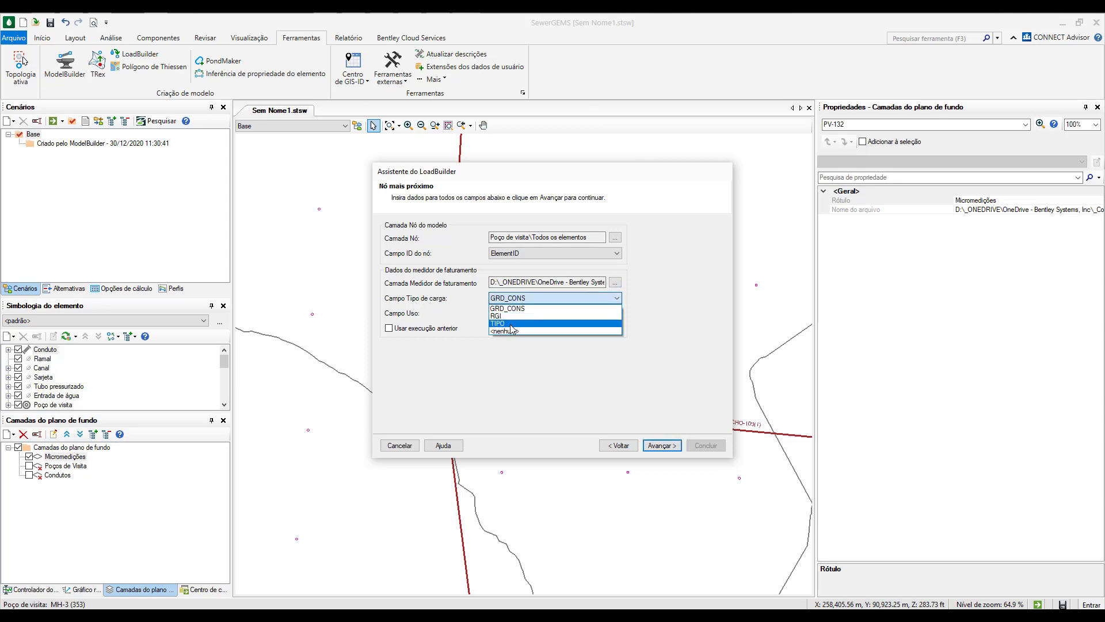
click(511, 324)
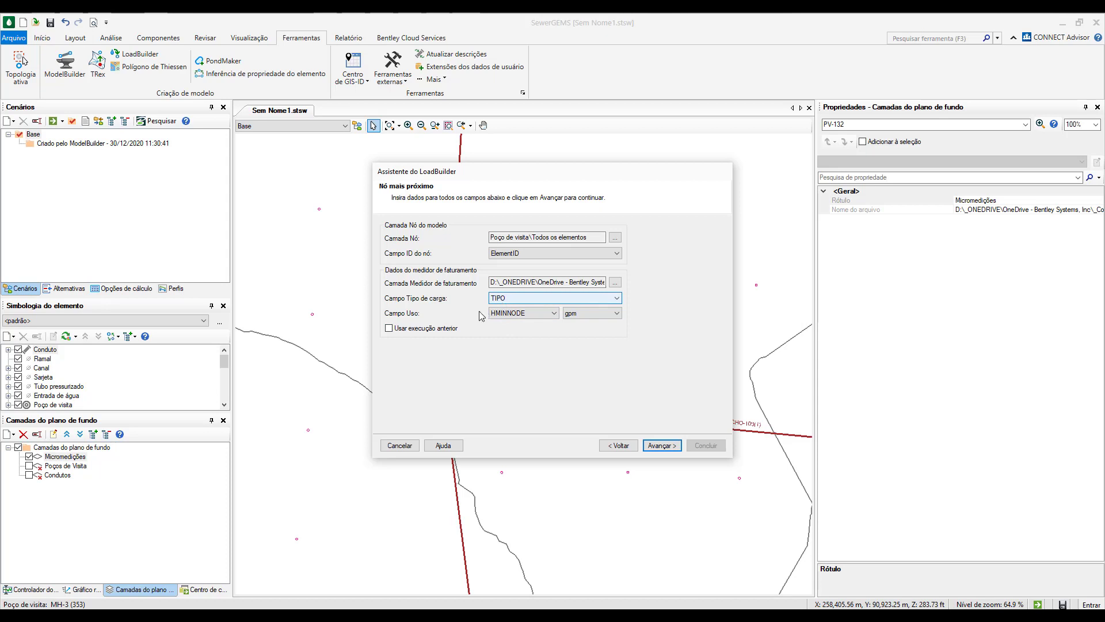
click(515, 315)
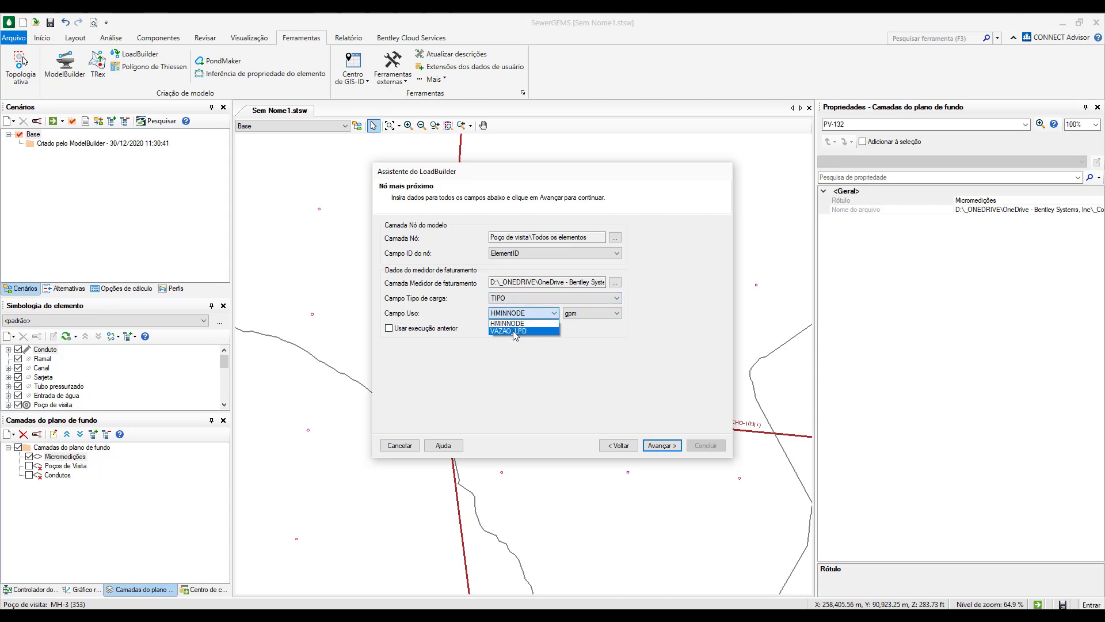
Set the billing meter usage field to VAZAO_LPD in l/dia and continue to the calculation summary.
click(512, 331)
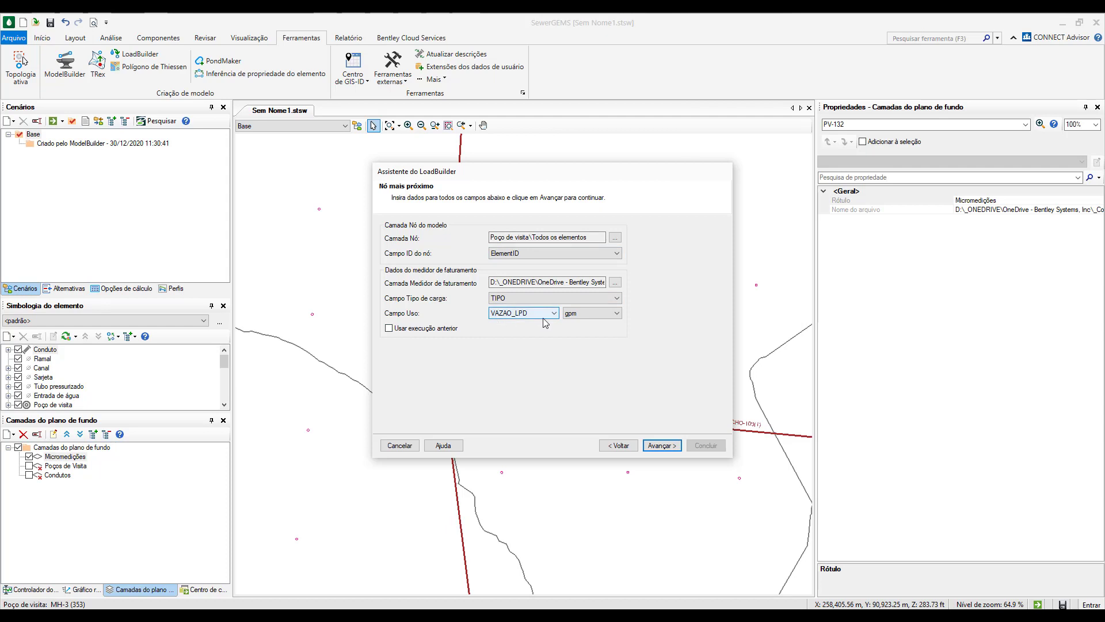
click(588, 314)
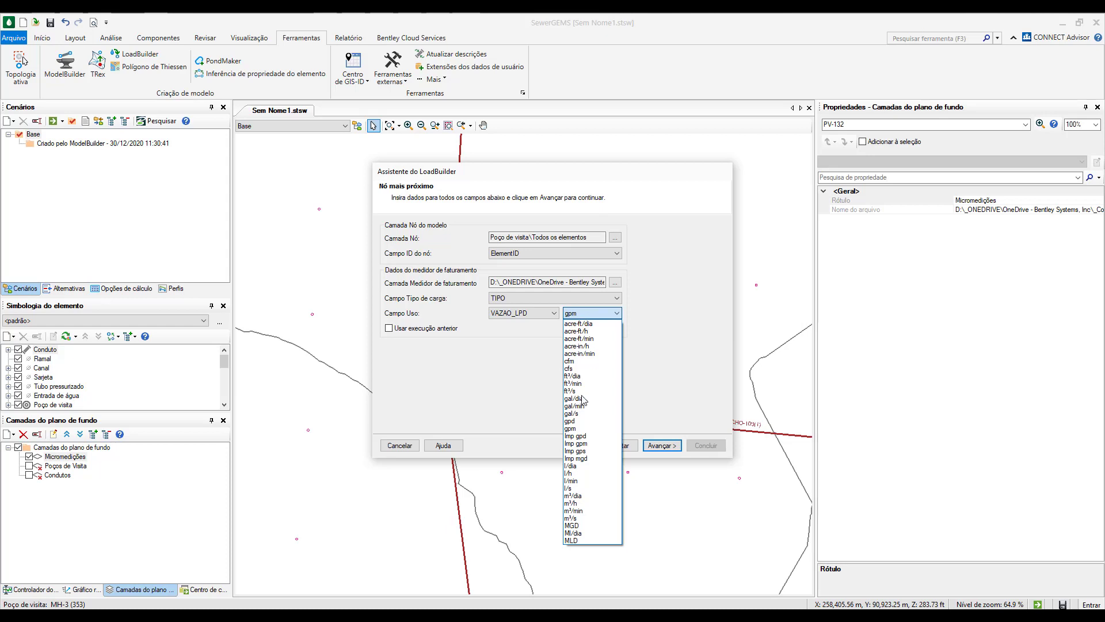
click(577, 465)
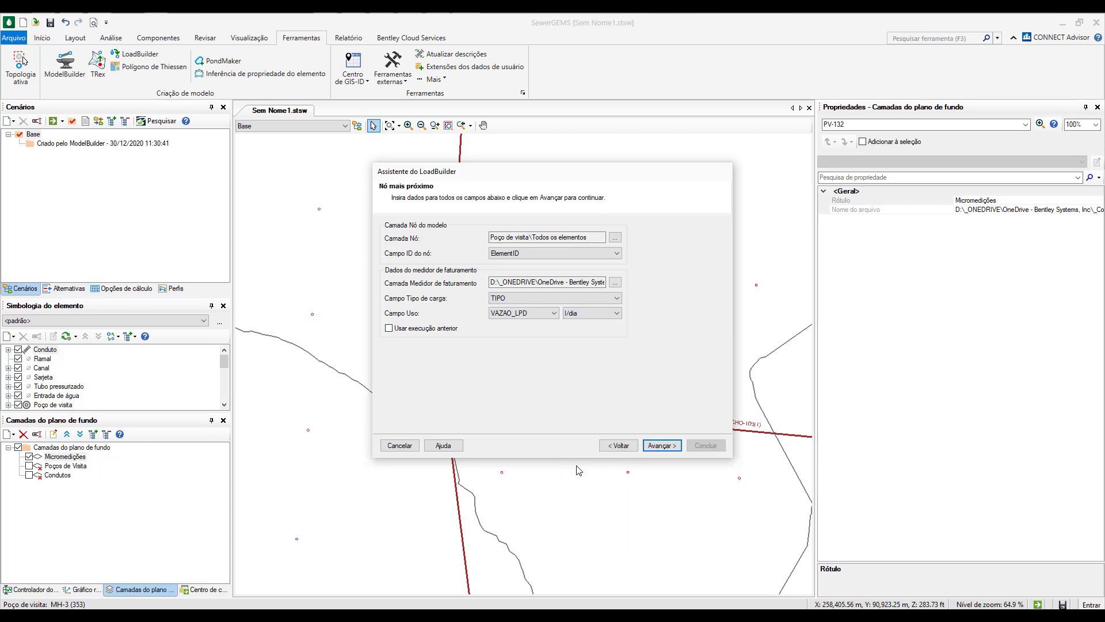
click(663, 447)
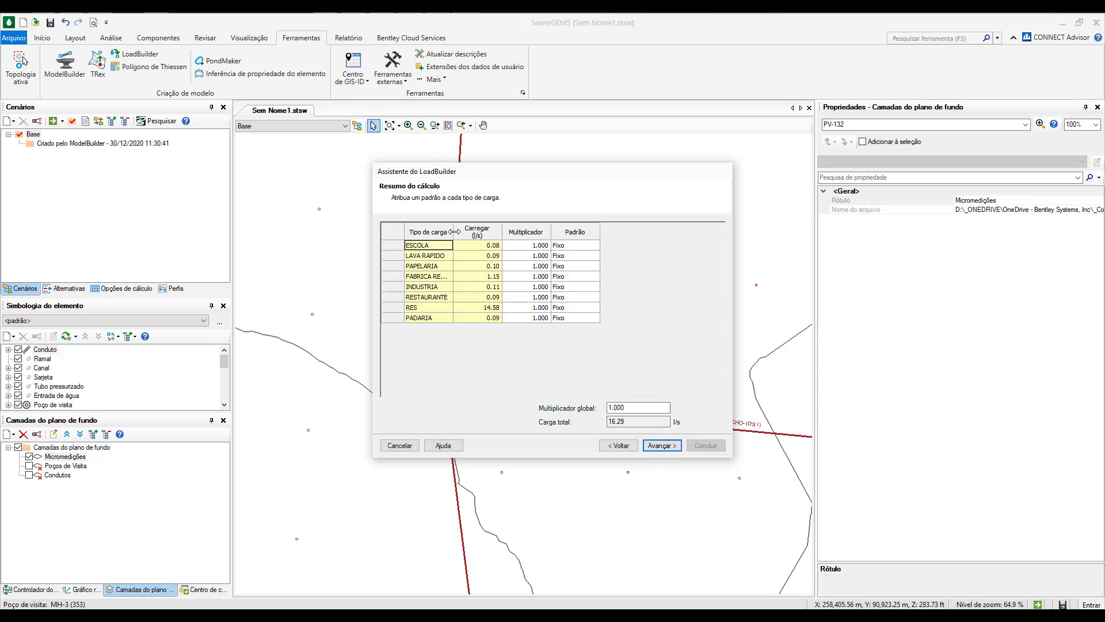
Widen the load type column, set the global multiplier to 0.80, and continue to the results preview.
drag(454, 232, 469, 232)
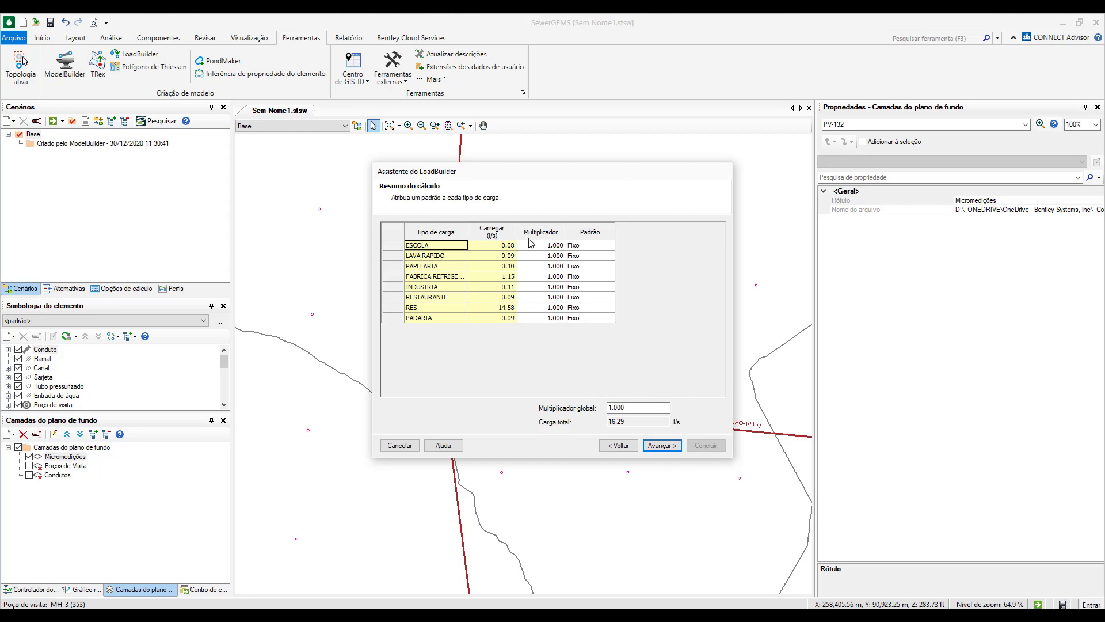
double_click(636, 409)
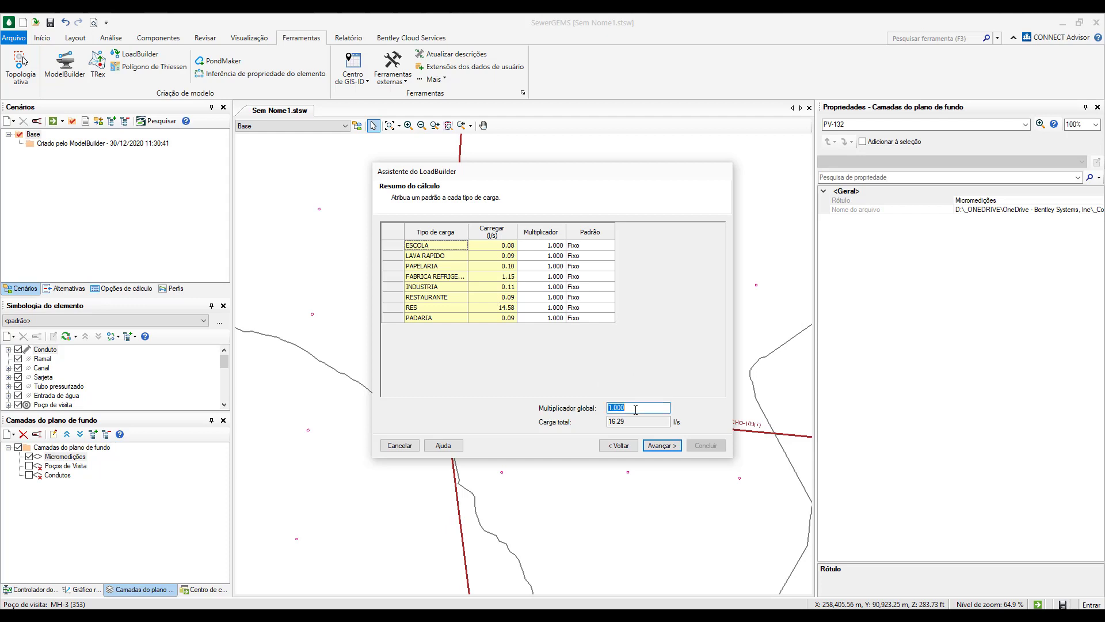
text(0.80)
key(Tab)
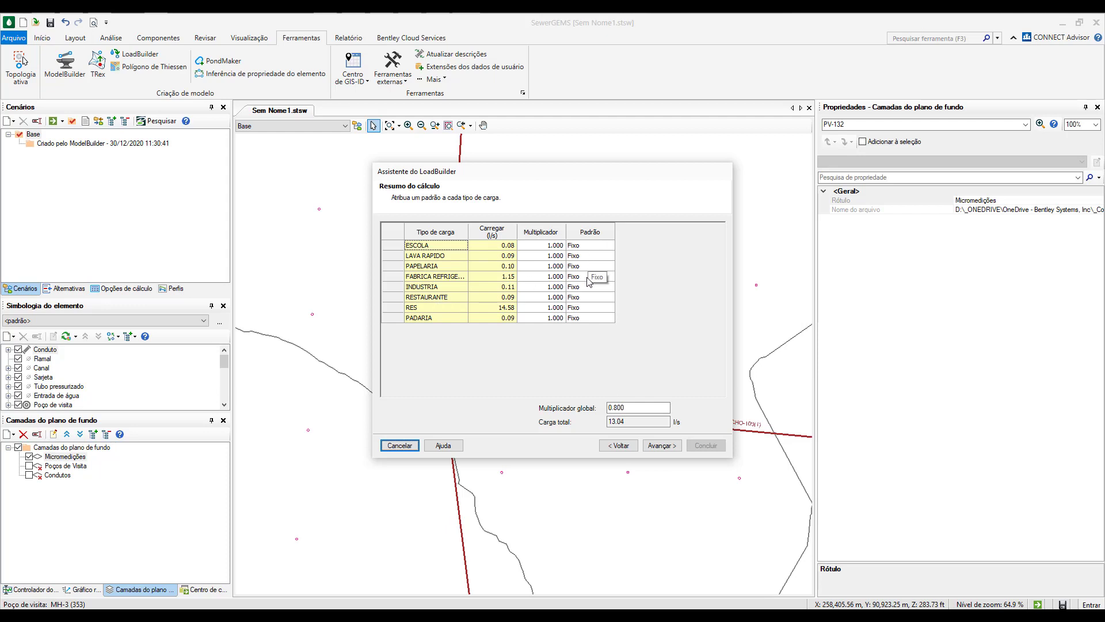
click(663, 446)
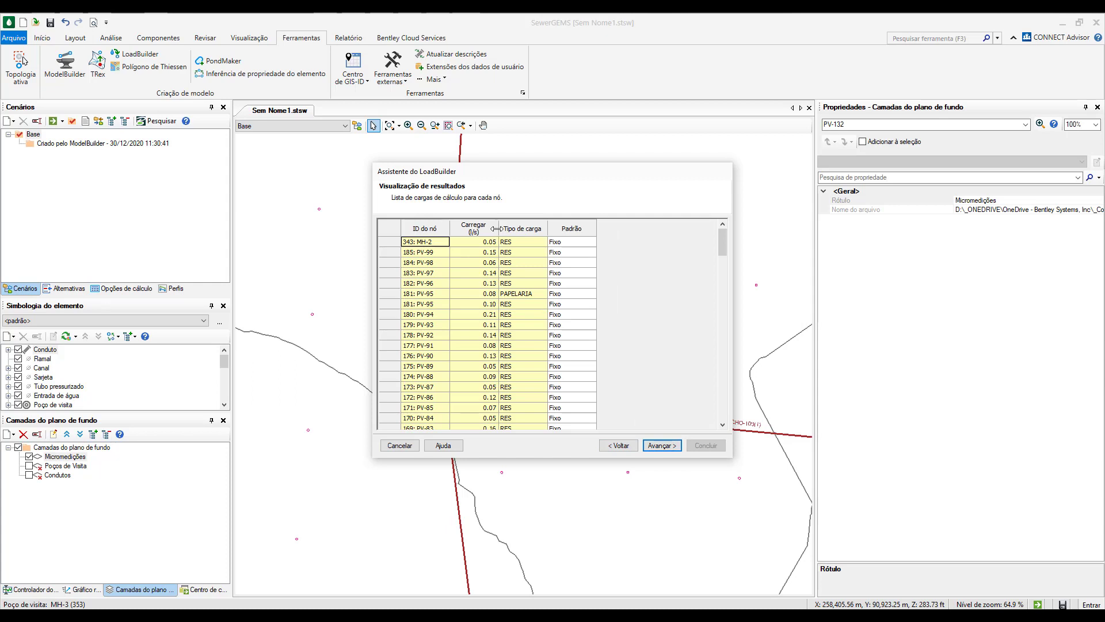
Widen the load column, check the two load rows for PV-95, and continue to the final LoadBuilder page.
drag(507, 231, 517, 230)
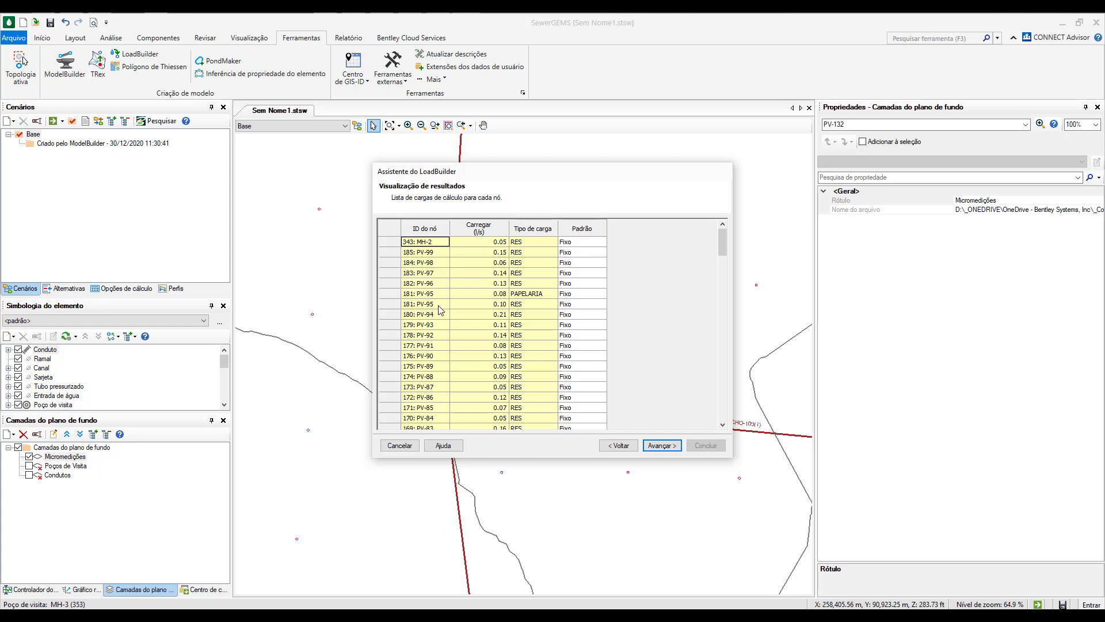
drag(428, 295, 569, 309)
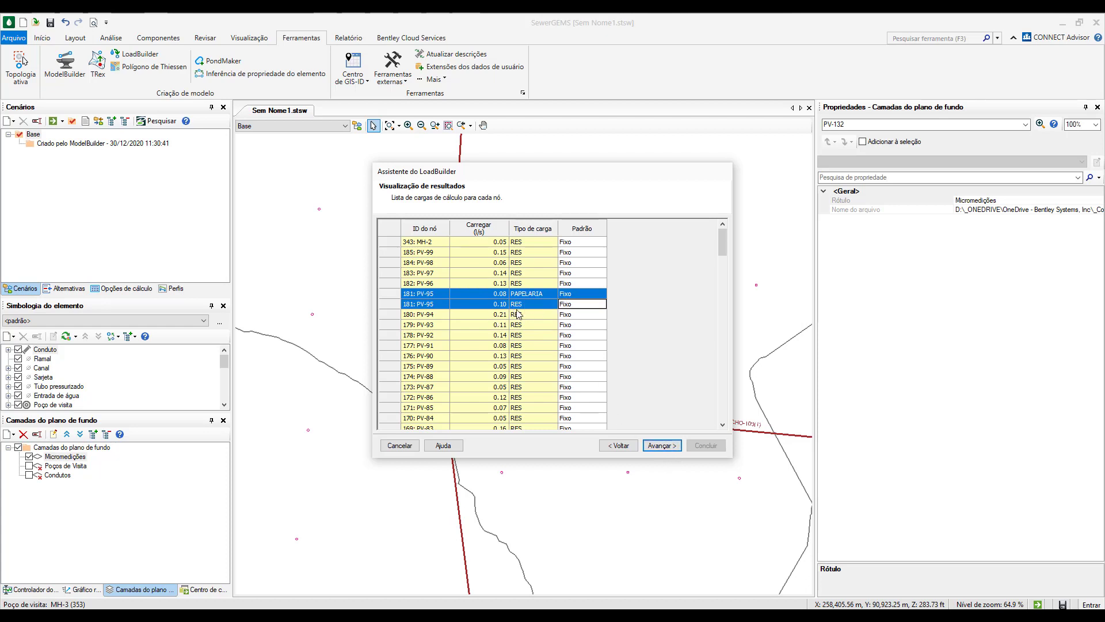
click(662, 445)
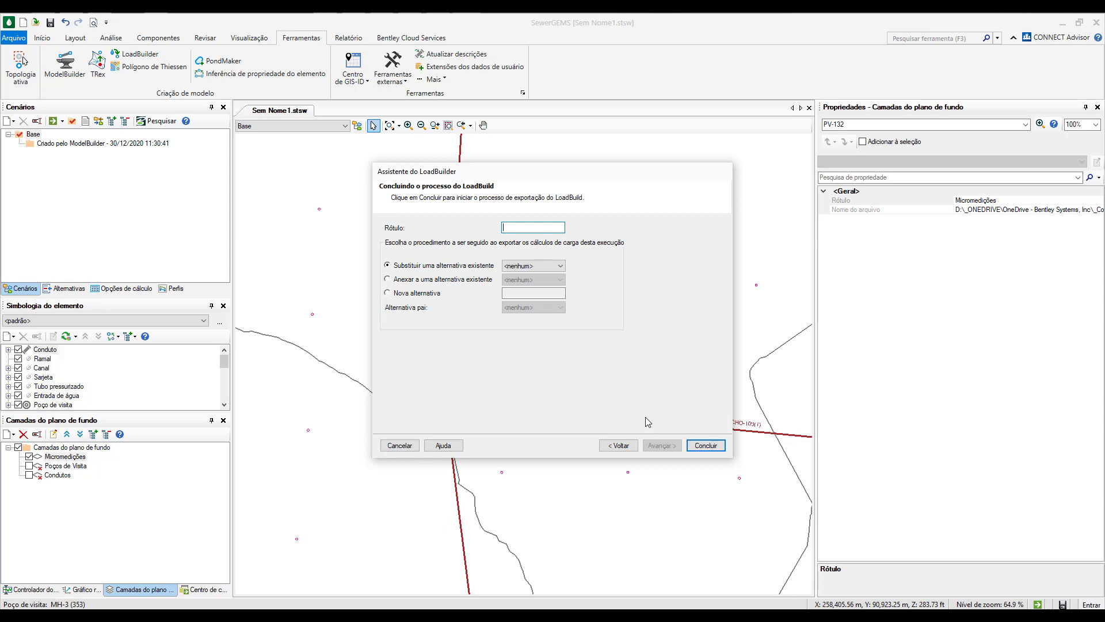
Label the run "ex 4", export the loads by replacing the alternative "14: Base Carregamento sanitário", and close the LoadBuilder summary.
text(ex 4)
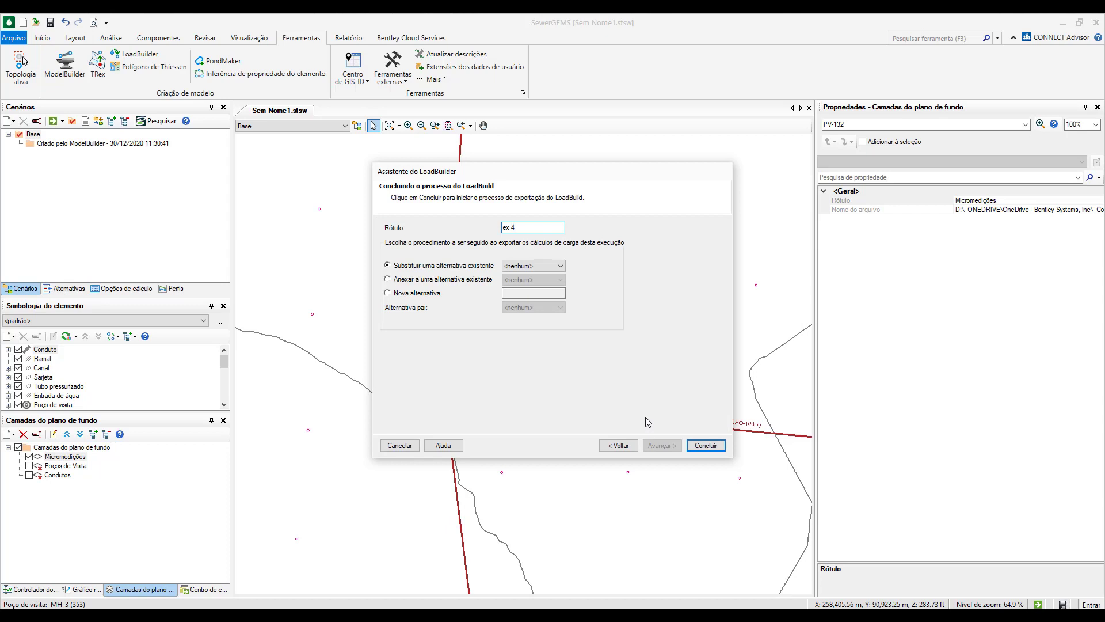
click(533, 265)
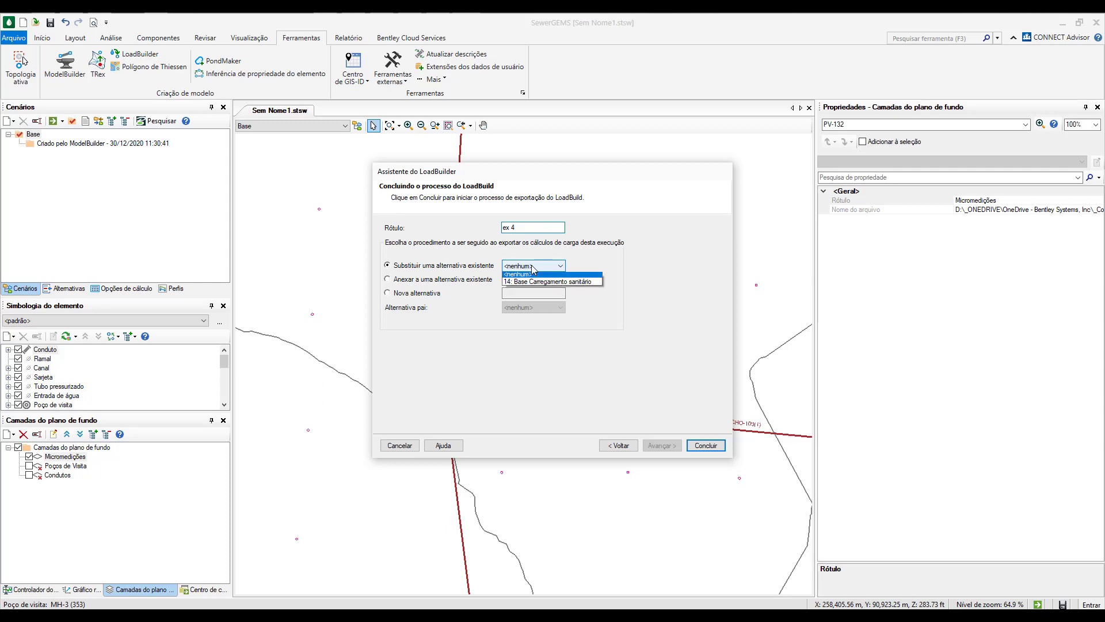
click(532, 284)
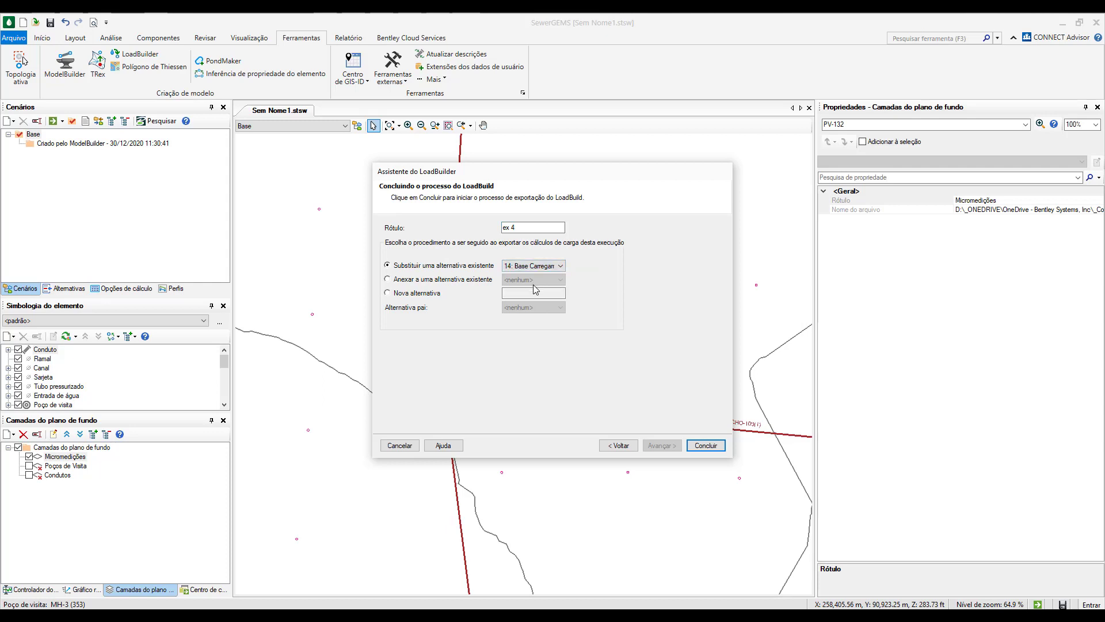
click(706, 445)
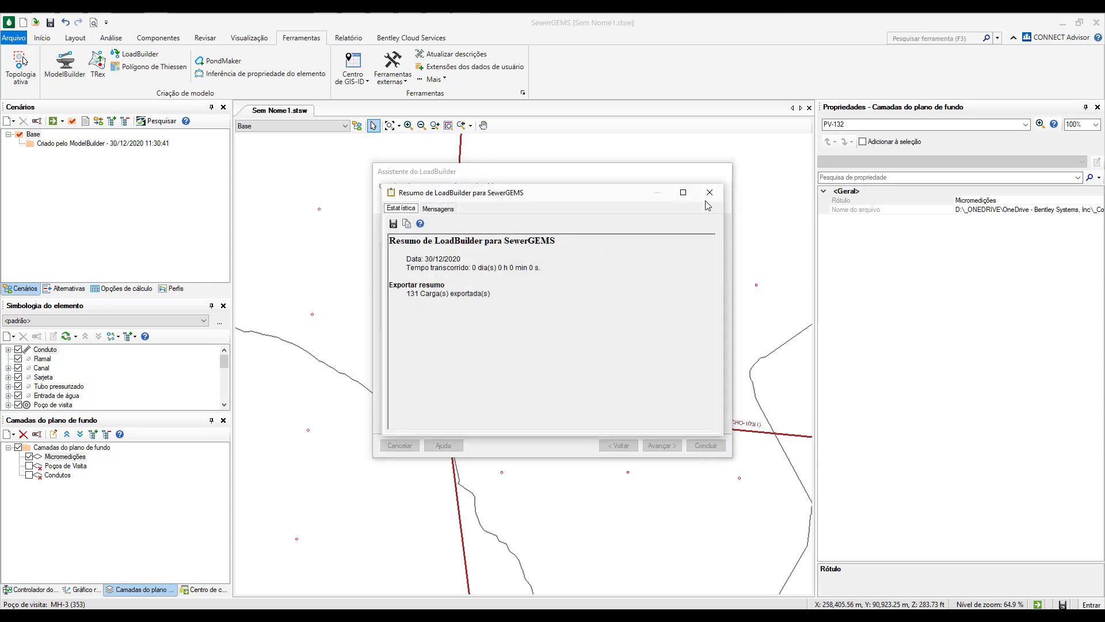
click(709, 192)
click(689, 216)
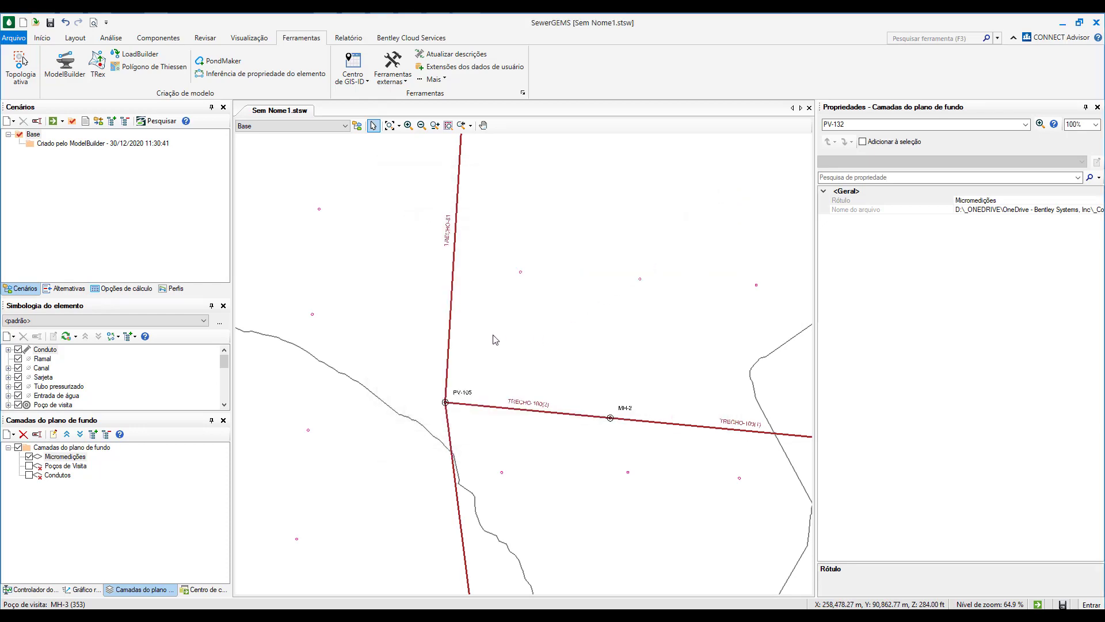
scroll(475, 364, down, 3)
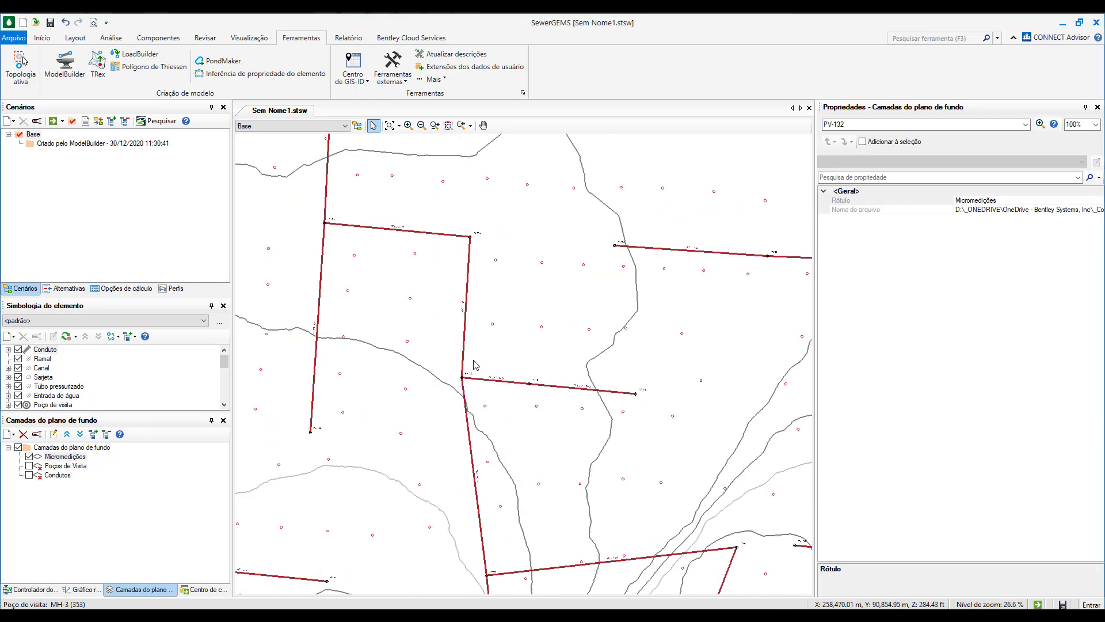
scroll(475, 364, down, 2)
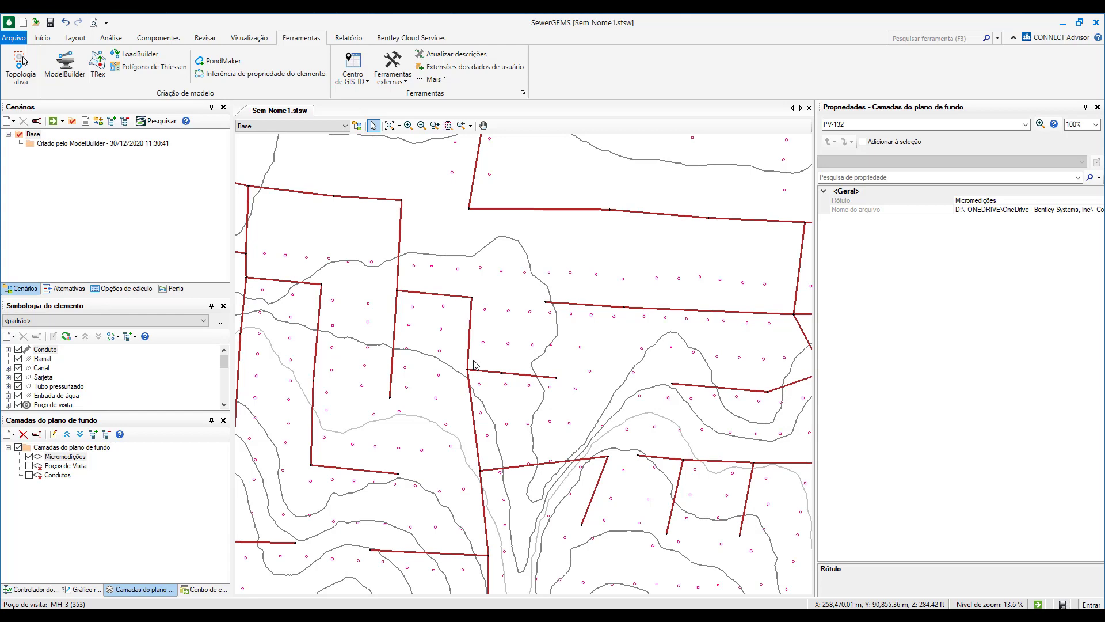
scroll(496, 349, up, 2)
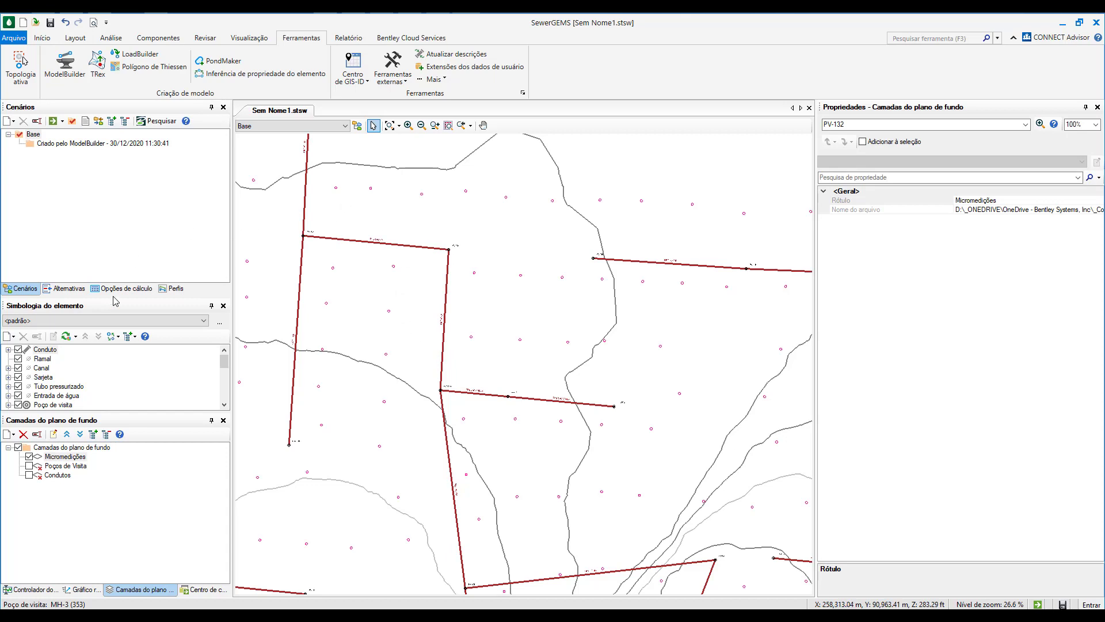
Start a new ModelBuilder connection of type Shapefiles Esri using Micromedições.shp as its data source.
click(56, 77)
click(413, 247)
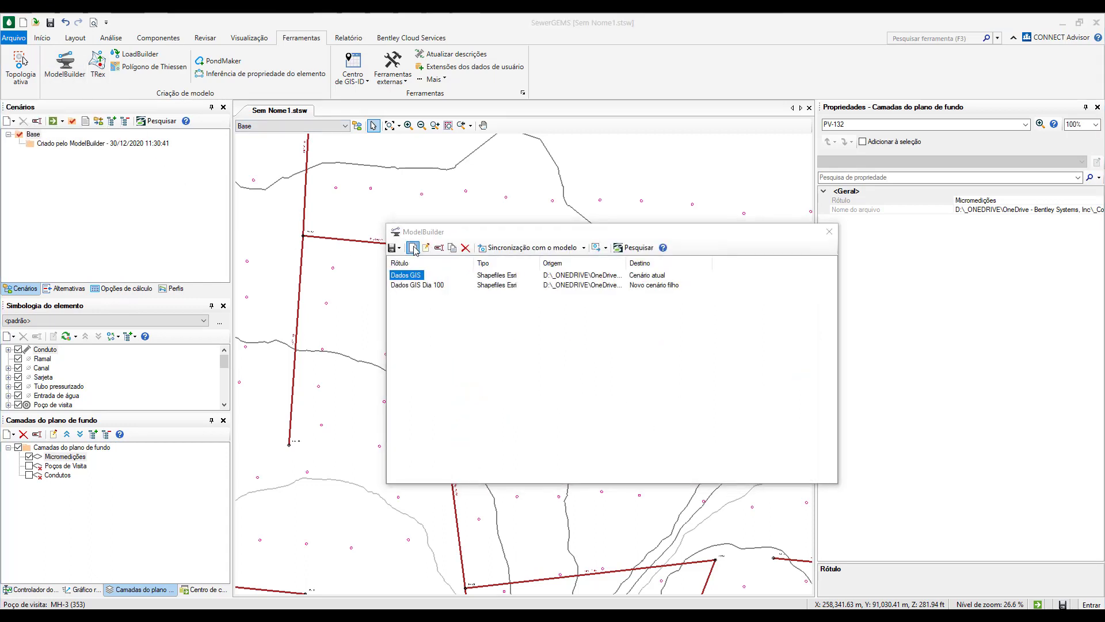
click(461, 209)
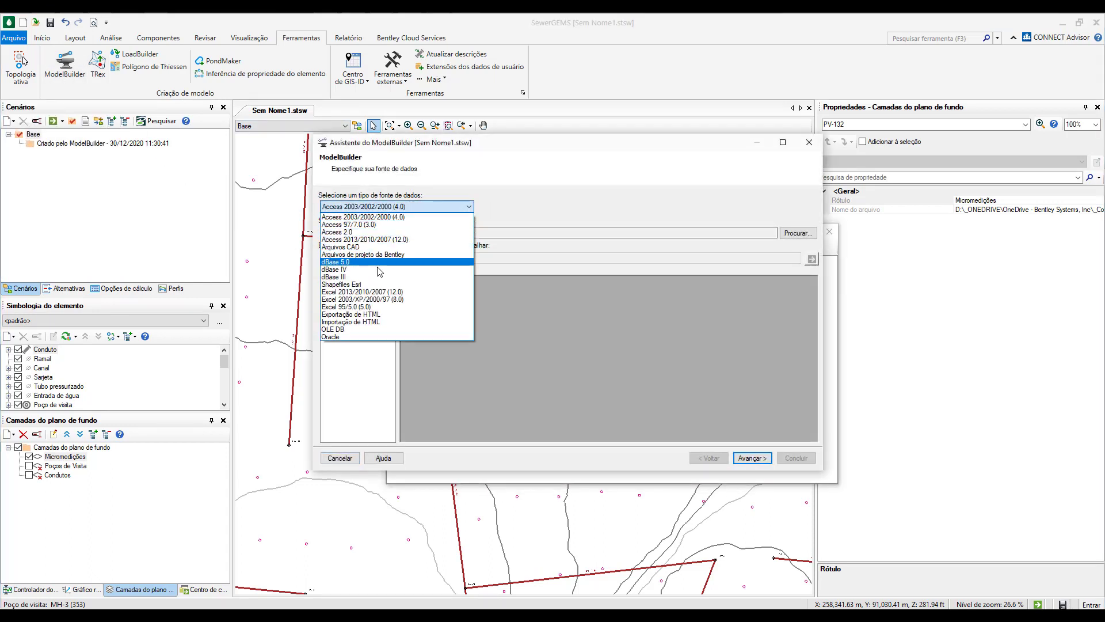
click(426, 286)
click(798, 232)
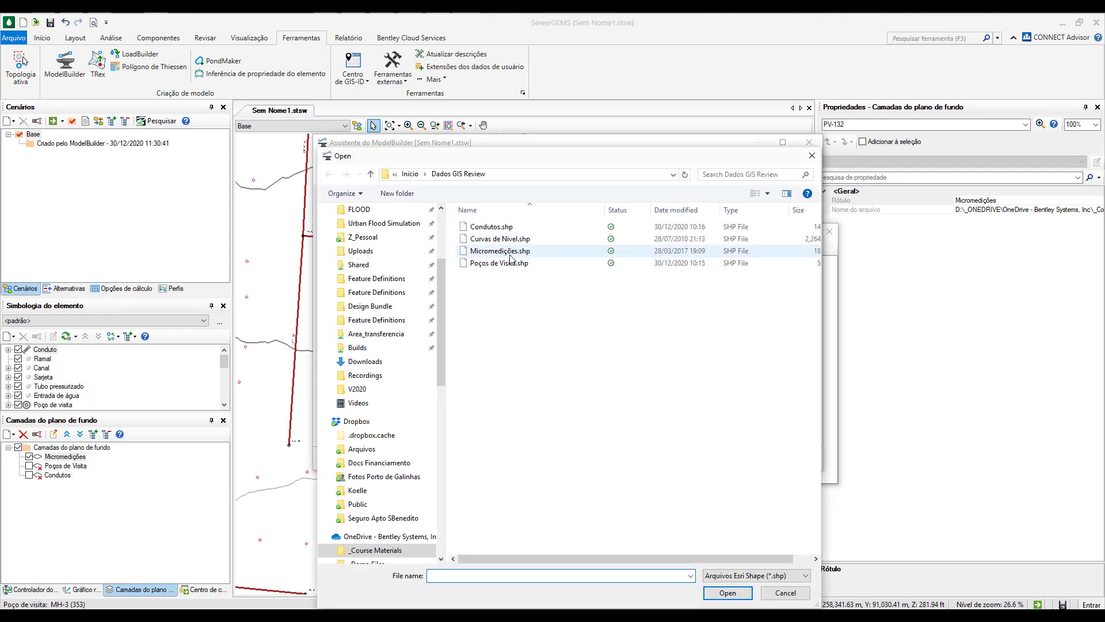
double_click(507, 252)
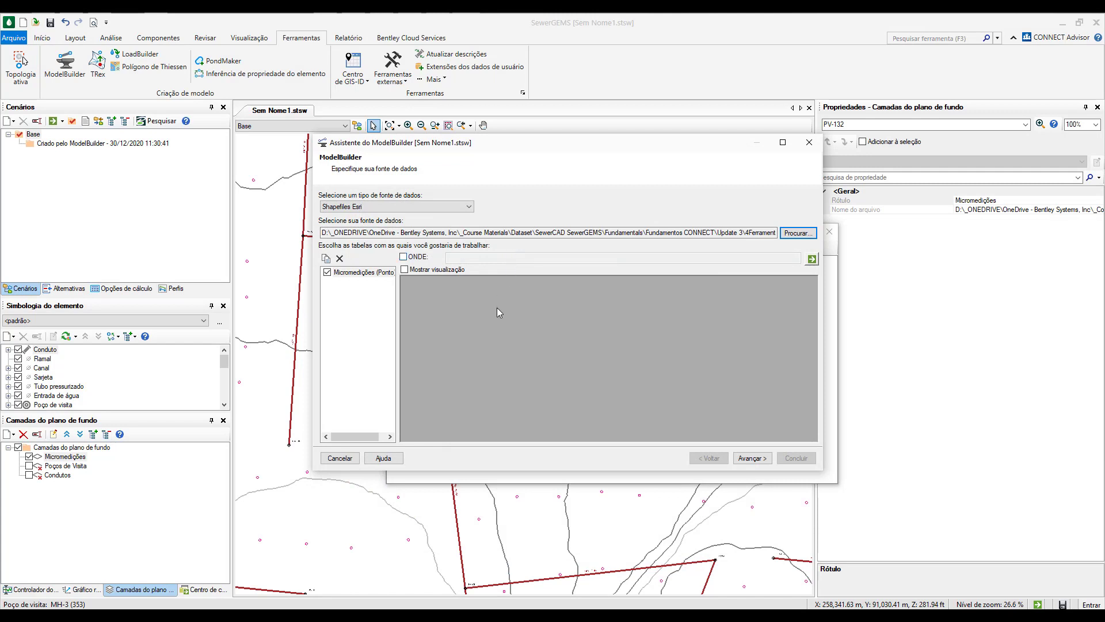
click(752, 458)
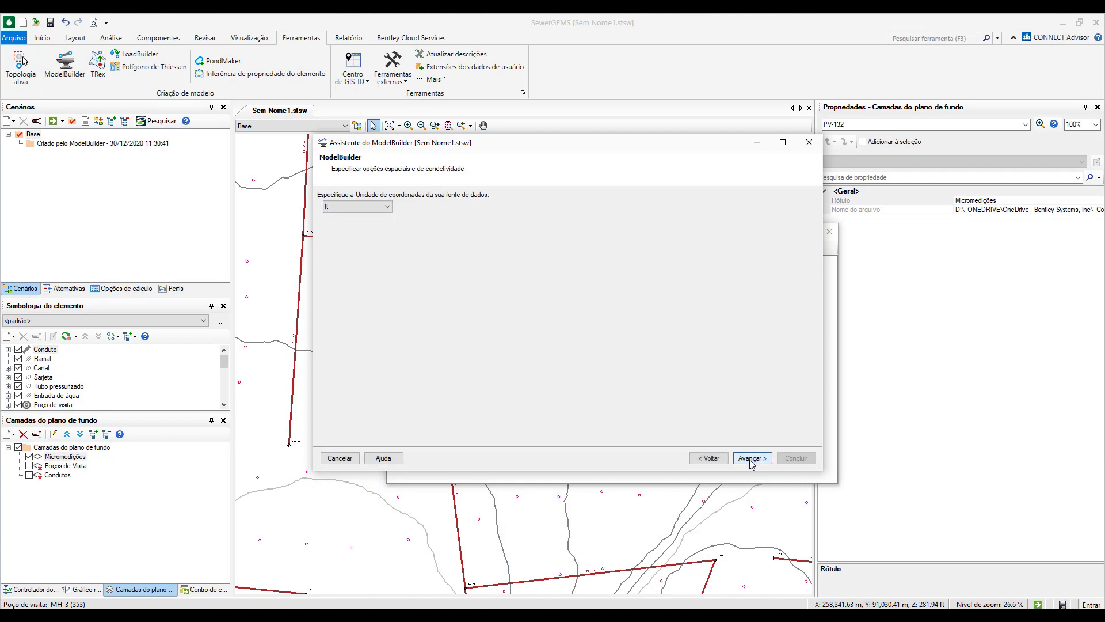
Set the data source's coordinate unit to m and accept the default synchronization options.
click(385, 209)
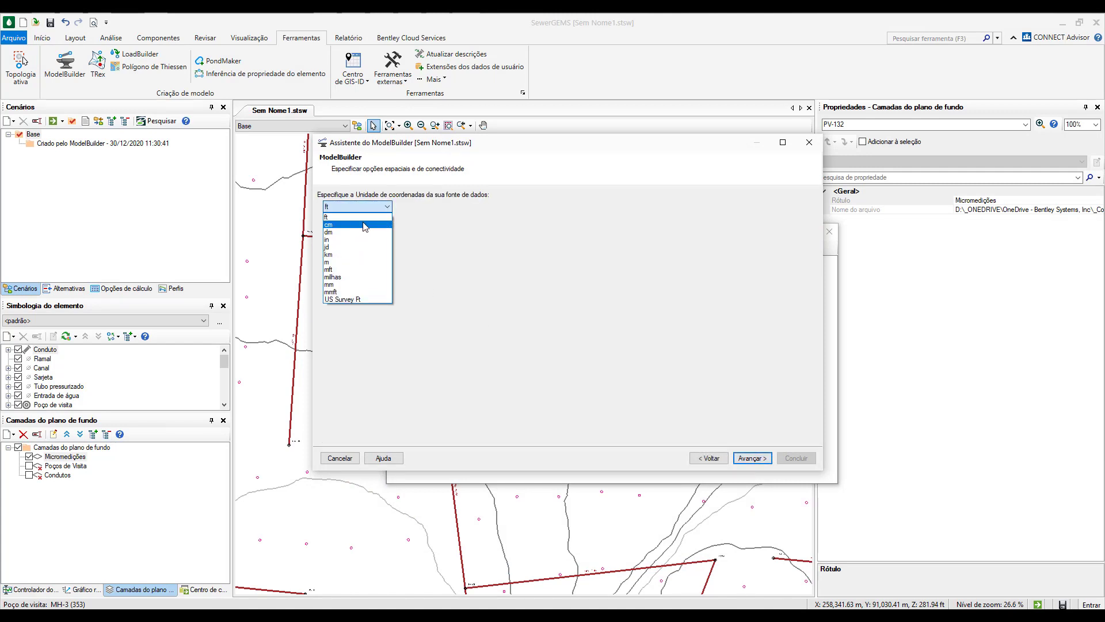
click(345, 268)
click(756, 456)
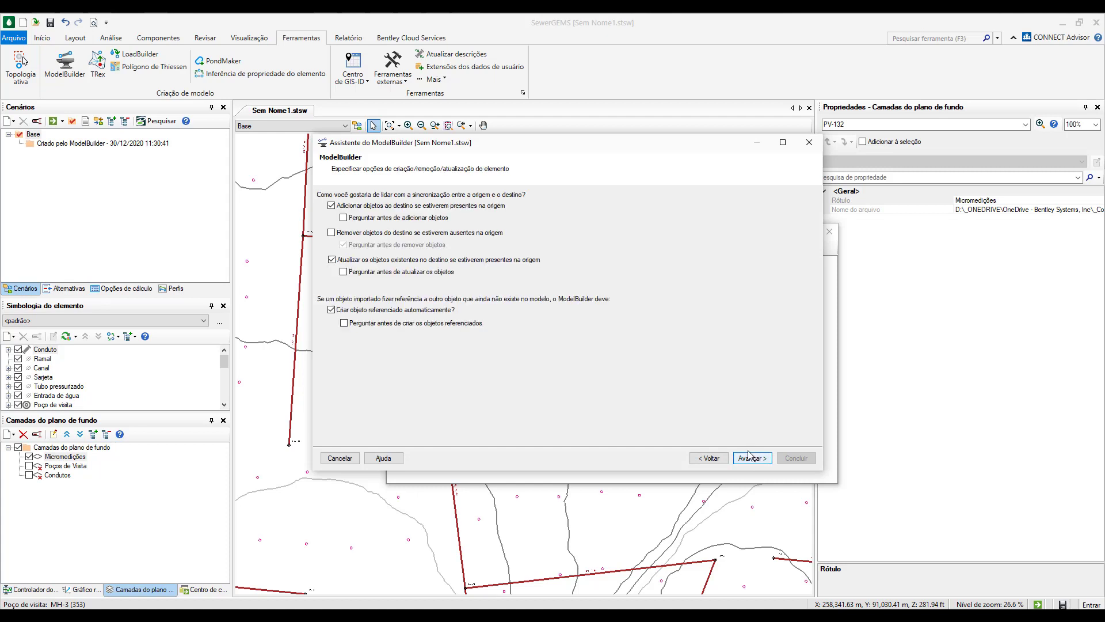
click(752, 459)
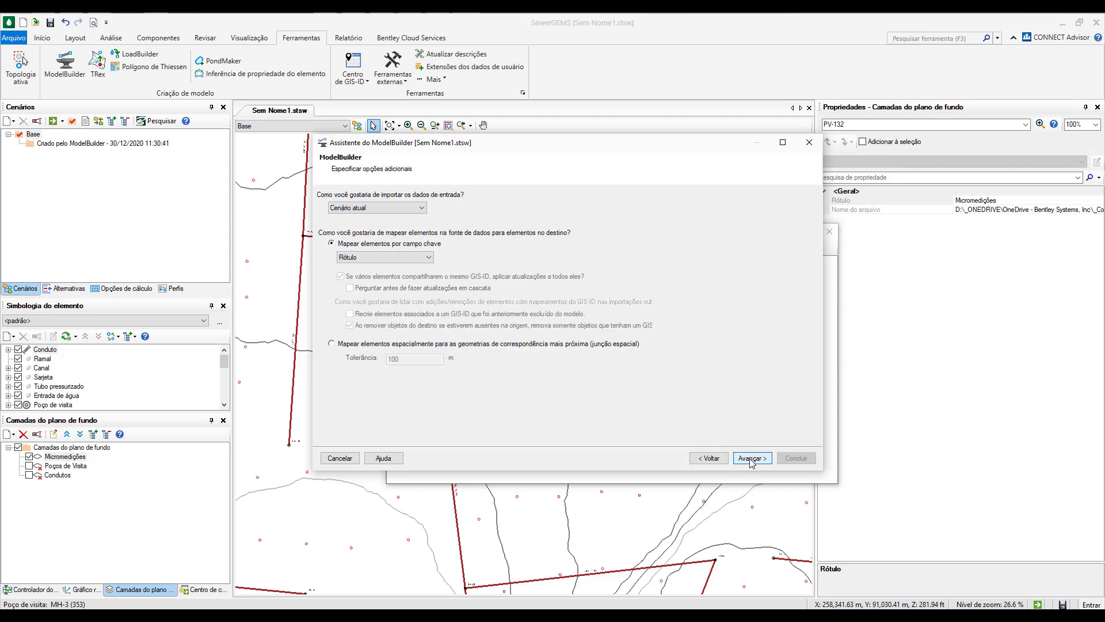
Map elements by the GIS-ID key field for the current scenario and continue to the field mappings.
click(390, 258)
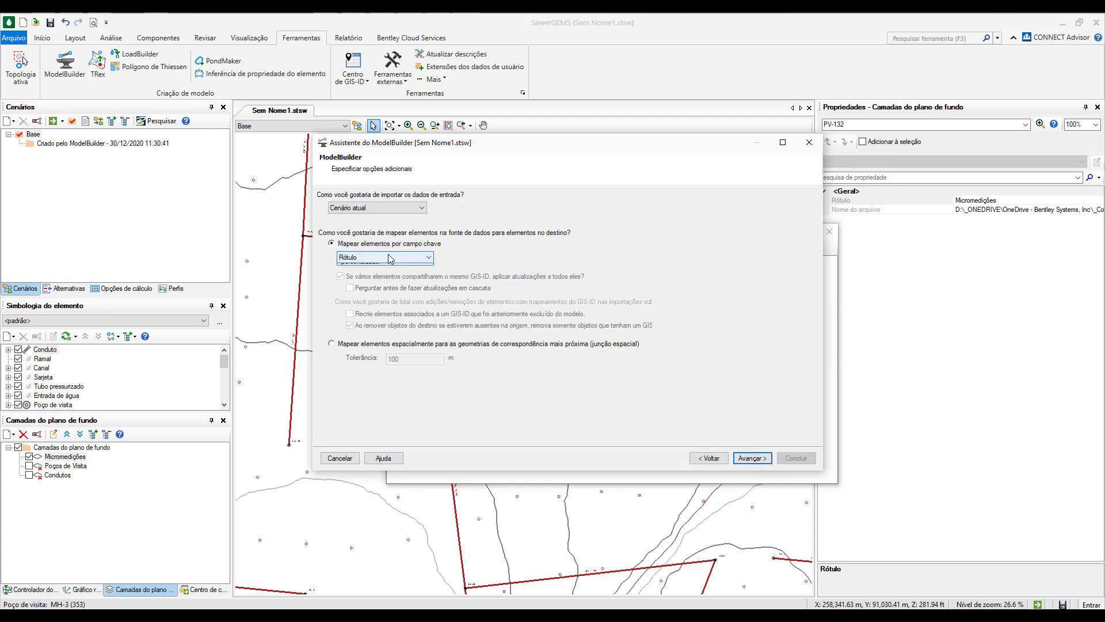
click(363, 273)
click(752, 458)
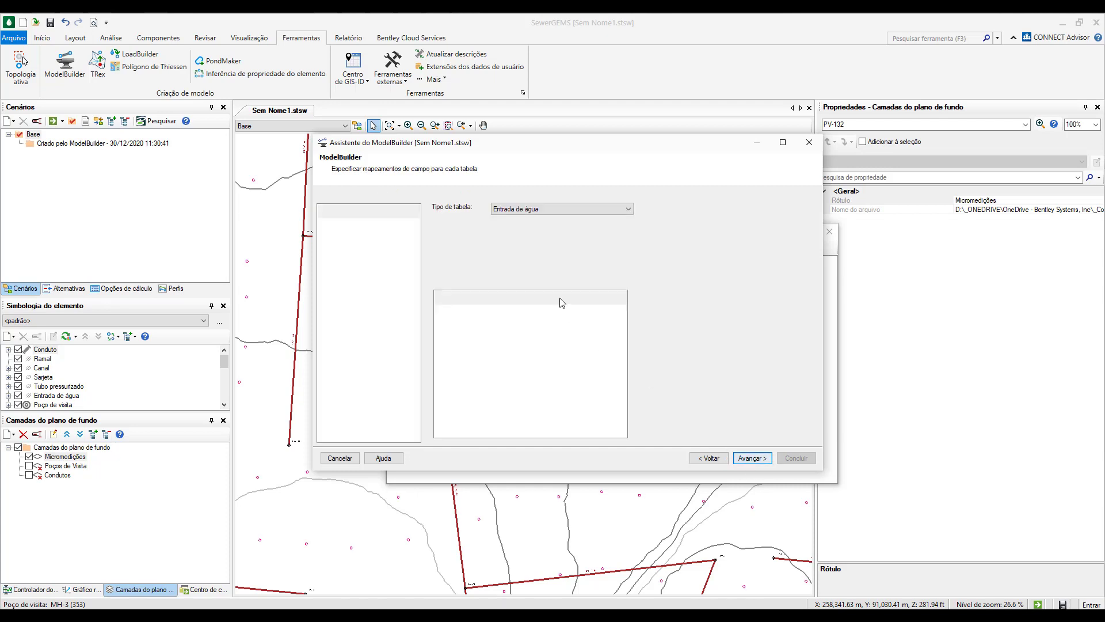
Set the Micromedições table type to Conexão de propriedade with RGI as the key field.
click(538, 209)
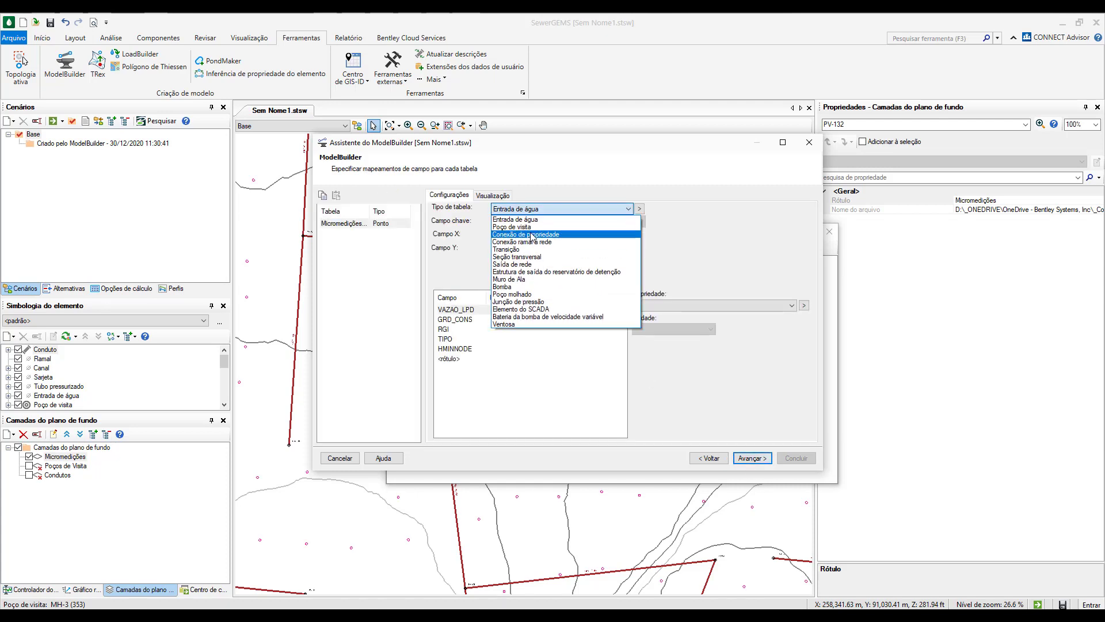
click(531, 234)
click(520, 224)
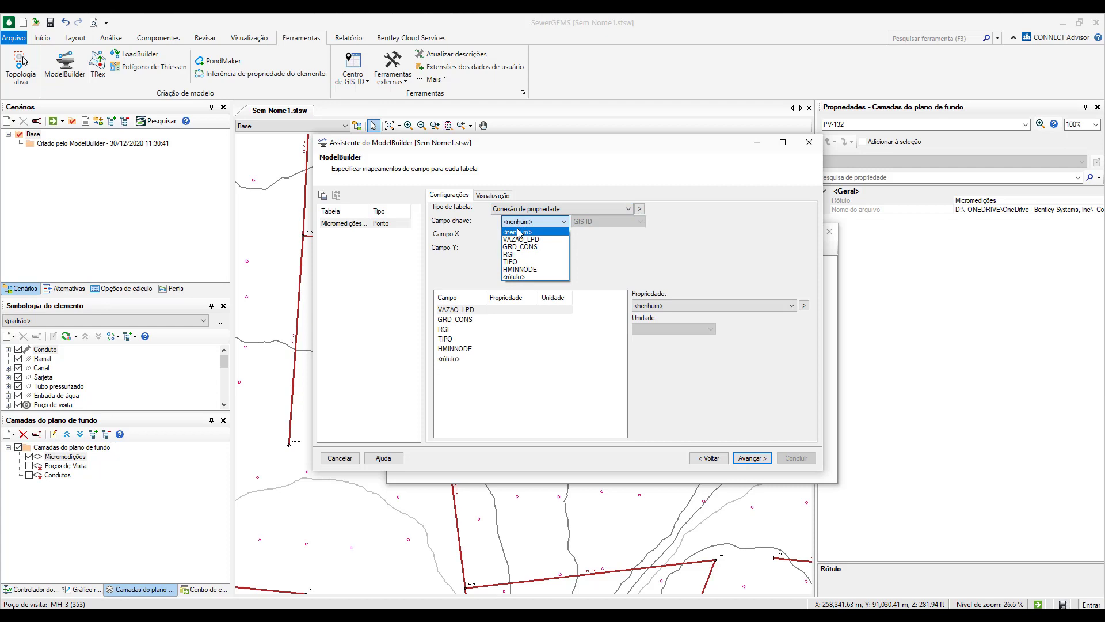
click(539, 256)
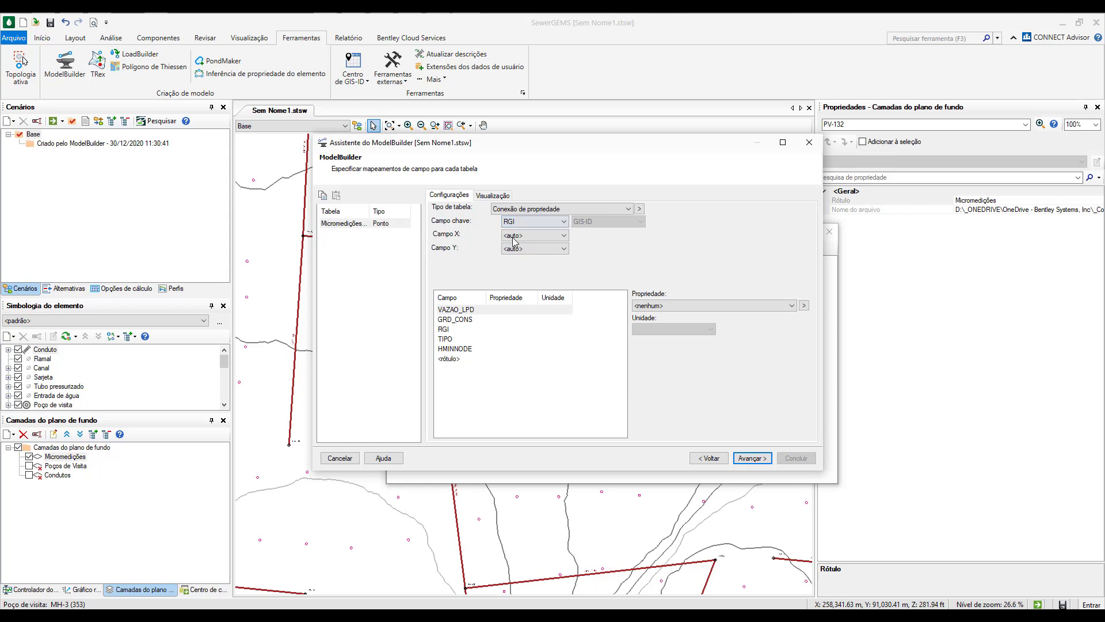
Map the VAZAO_LPD field to the Vazão de base property with l/dia as its unit.
click(464, 311)
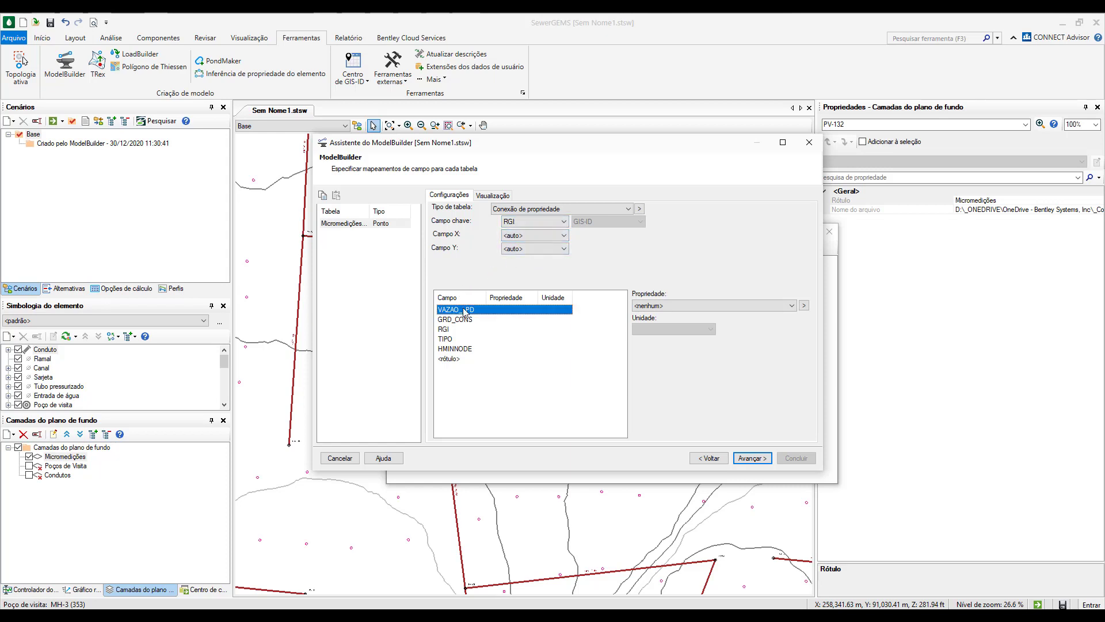
click(646, 306)
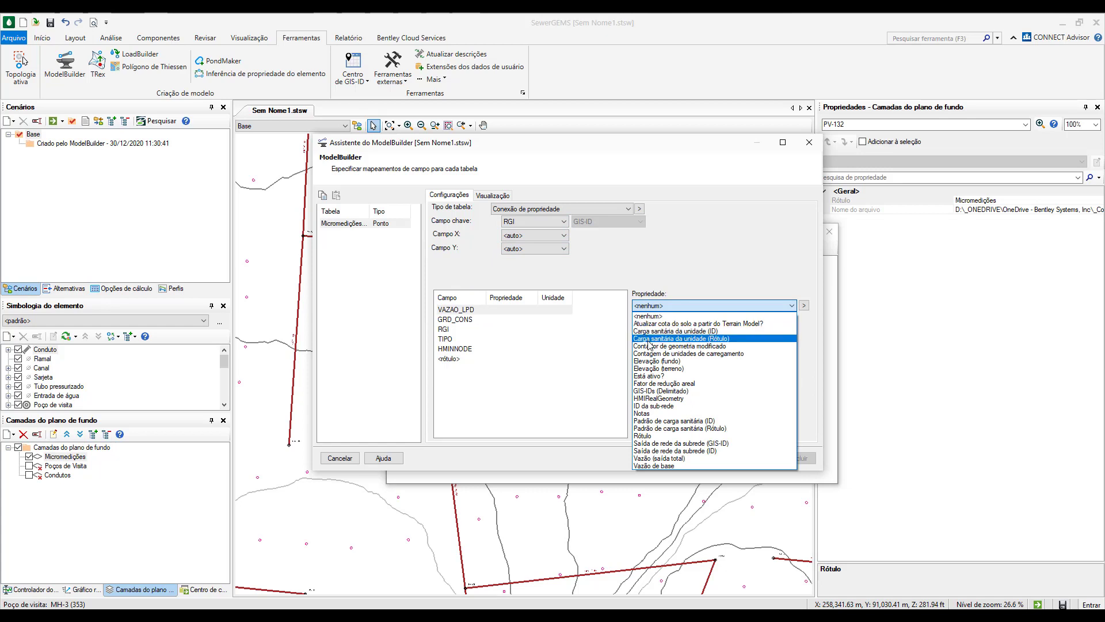
click(689, 465)
click(668, 329)
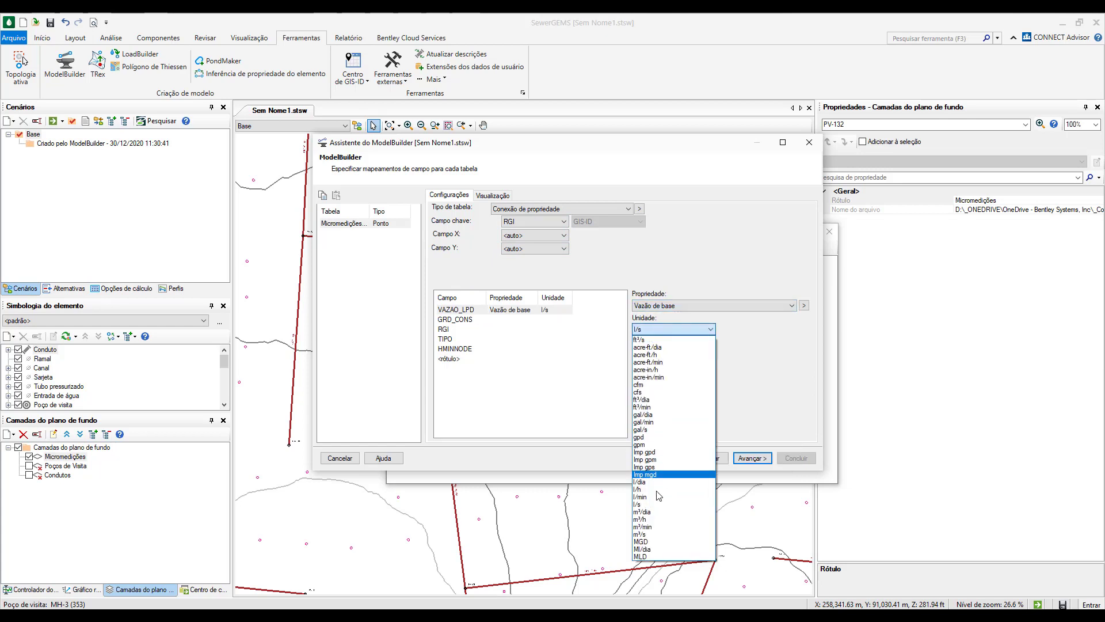
click(659, 482)
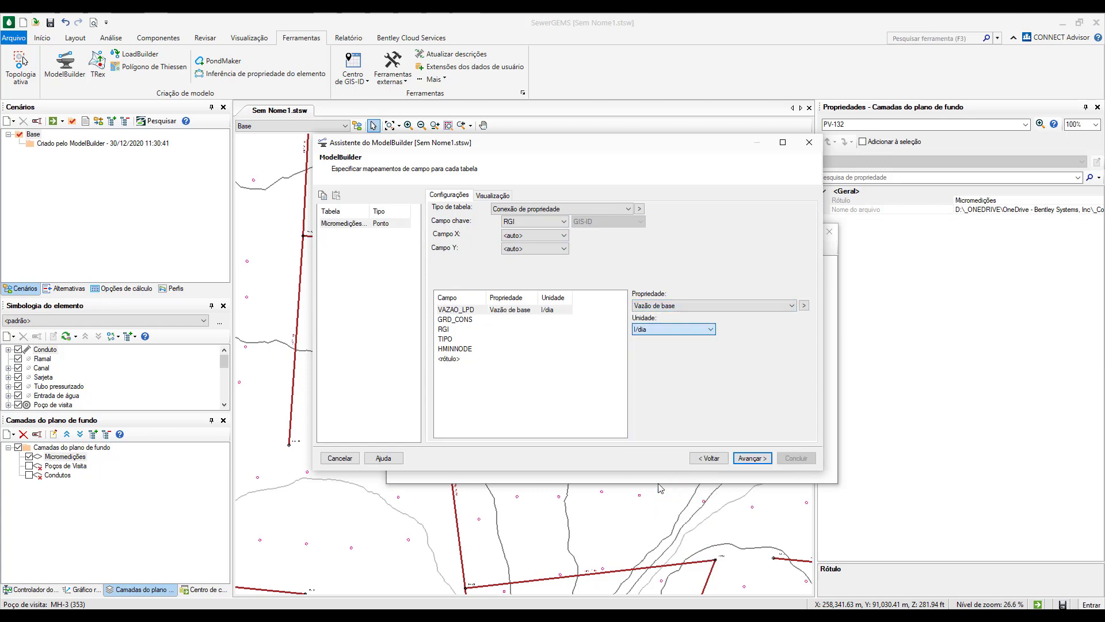
Map the TIPO field to the Padrão de carga sanitária (Rótulo) property.
click(457, 341)
click(649, 306)
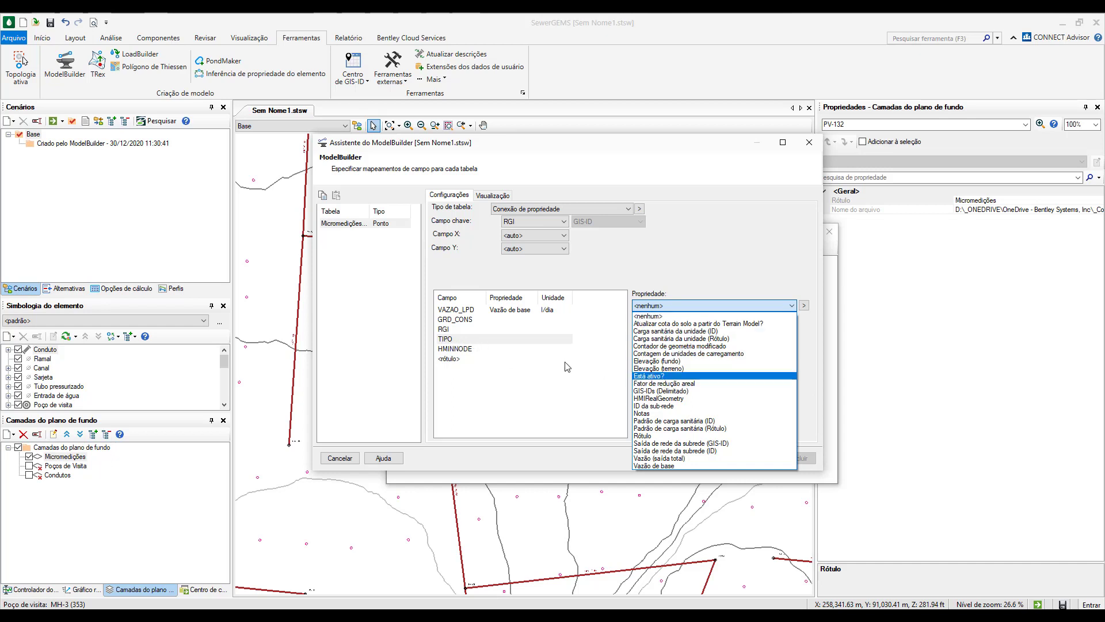
click(660, 429)
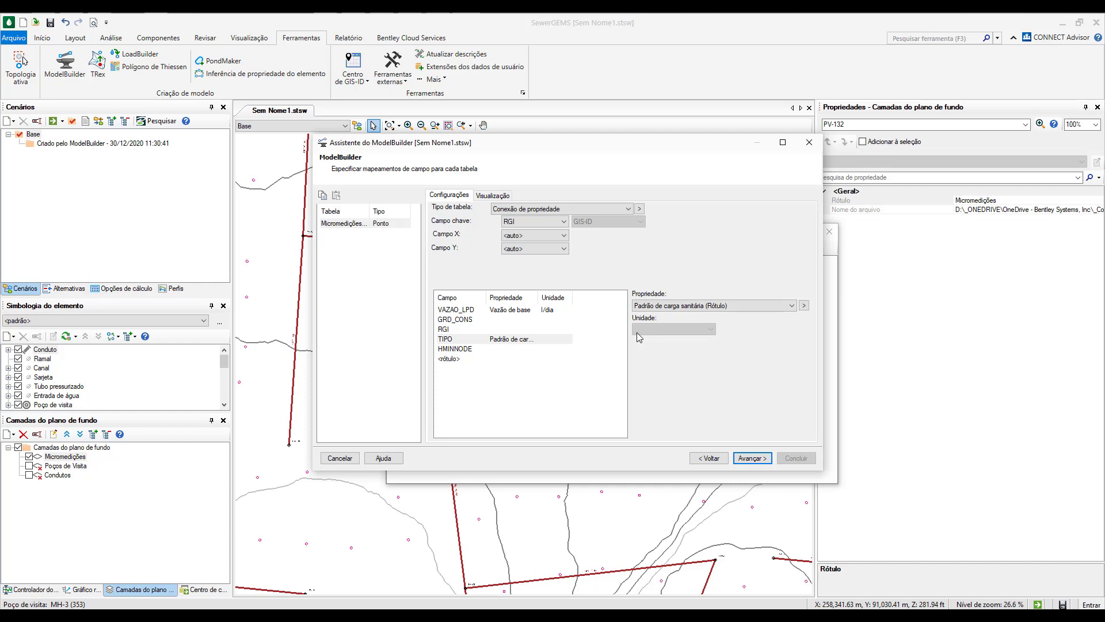
Finish the ModelBuilder setup without snapshots, build the full model with the property connections, and close the summary and connection manager.
click(762, 459)
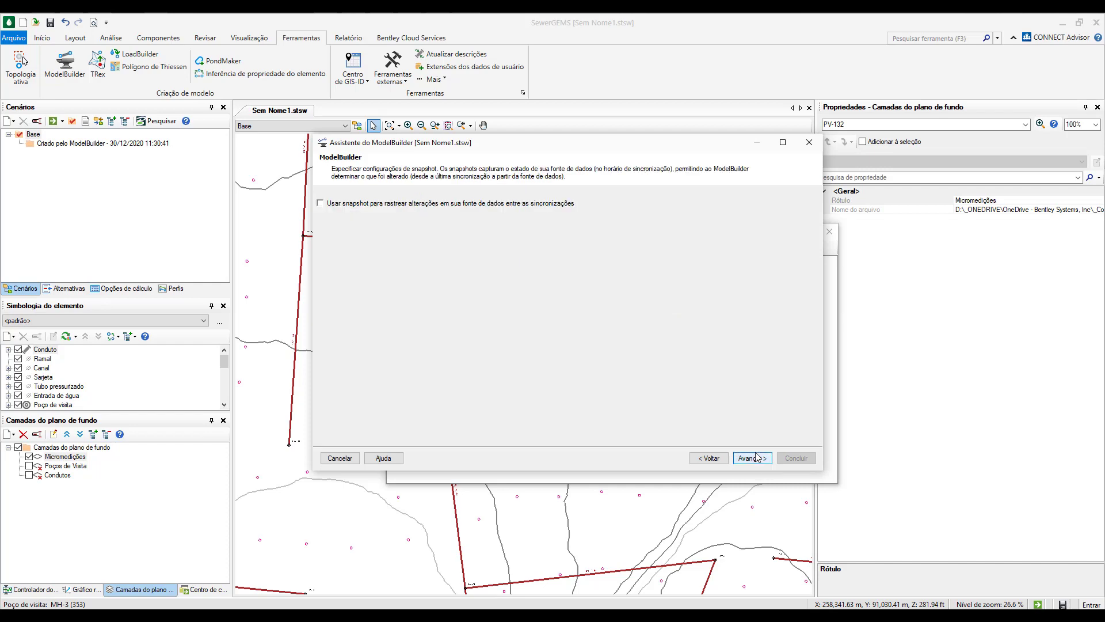
click(758, 458)
click(796, 457)
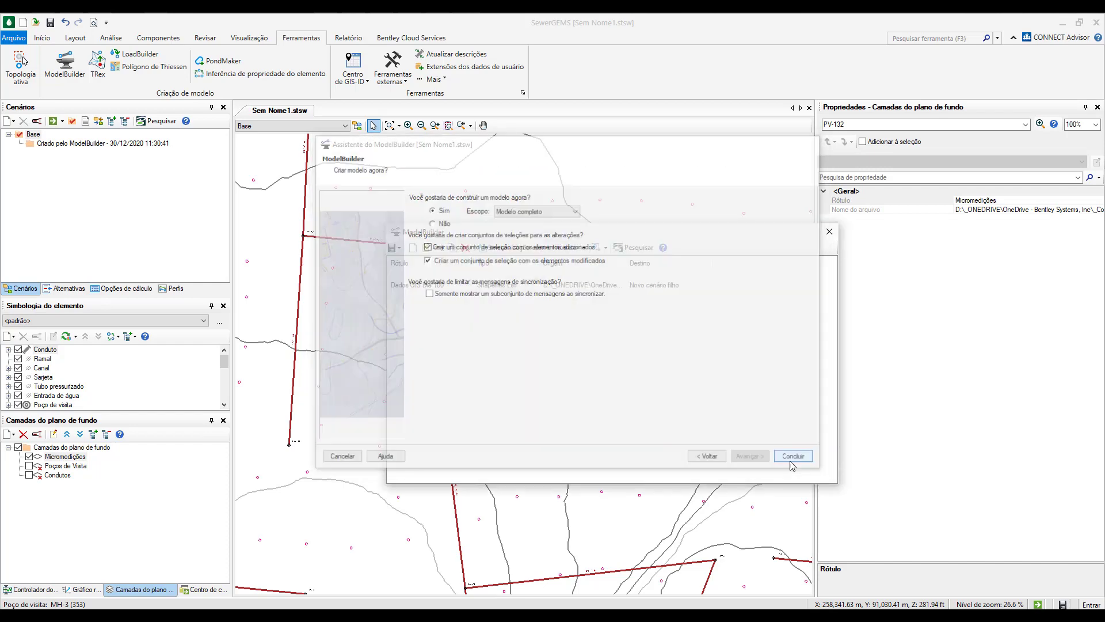
click(565, 344)
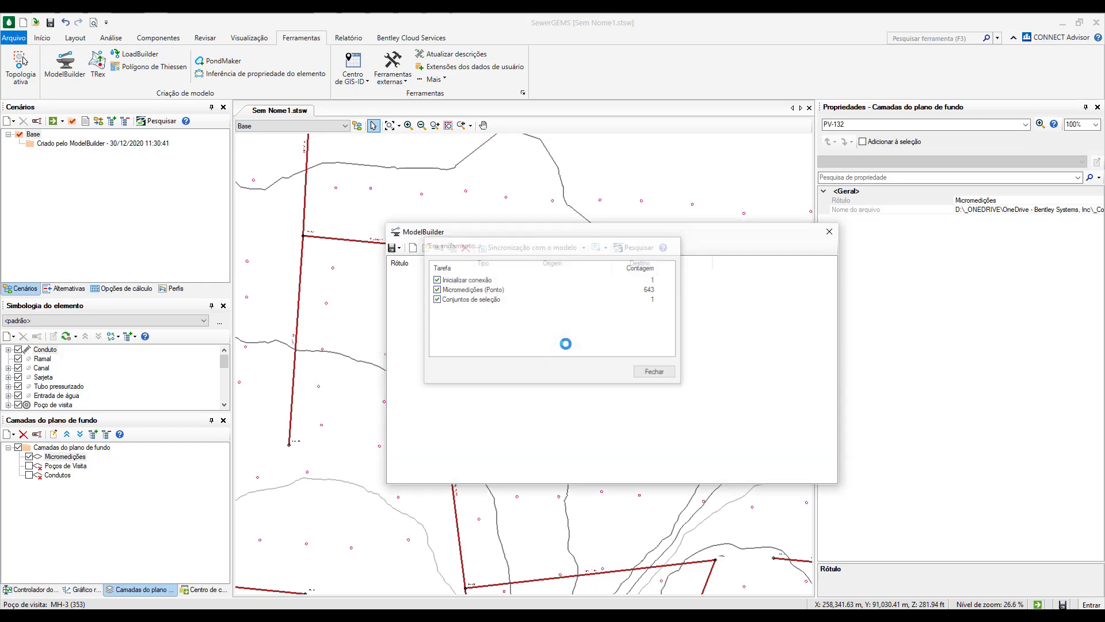
click(710, 192)
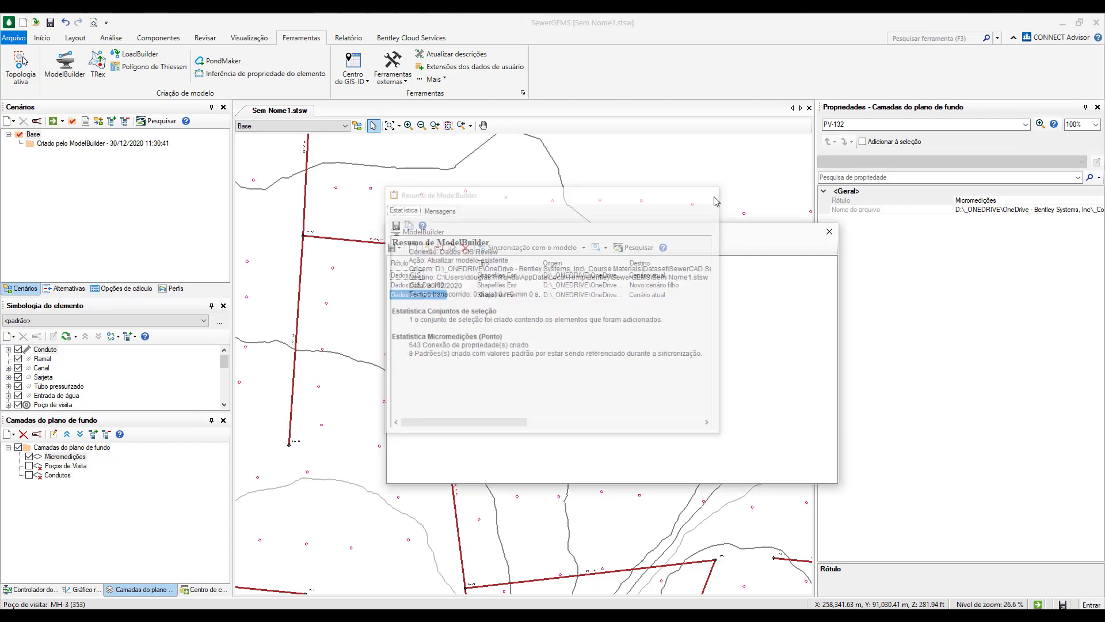
click(829, 231)
click(596, 368)
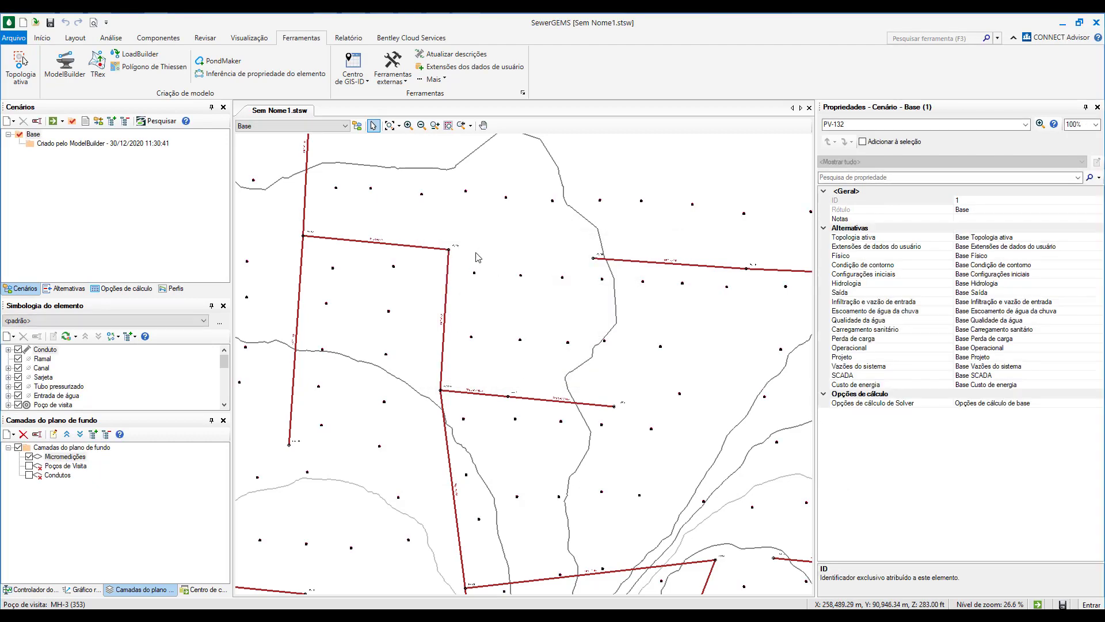
Hide the Micromedições background layer so only the imported property connections are drawn.
scroll(448, 425, up, 4)
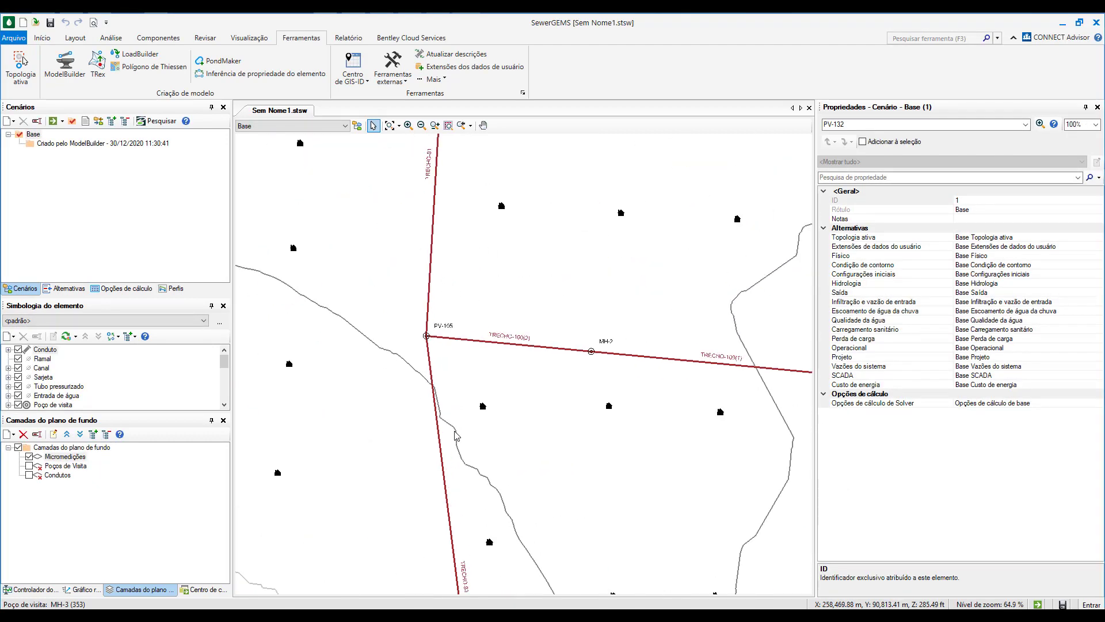
click(29, 456)
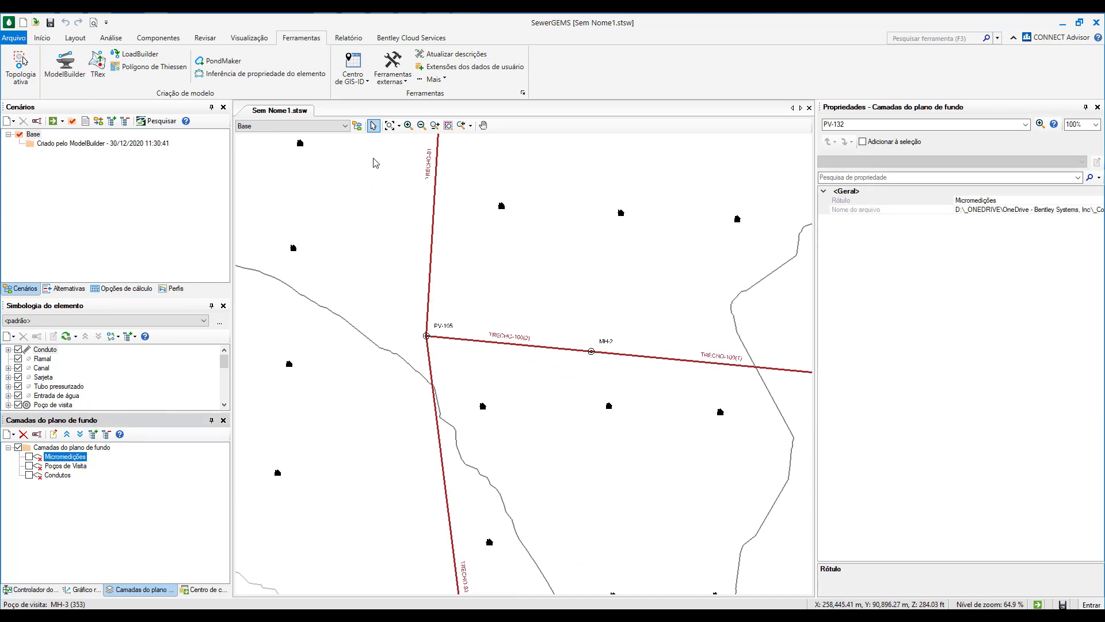
Start a new LoadBuilder definition from property connection load data using the Link mais próximo method.
click(139, 55)
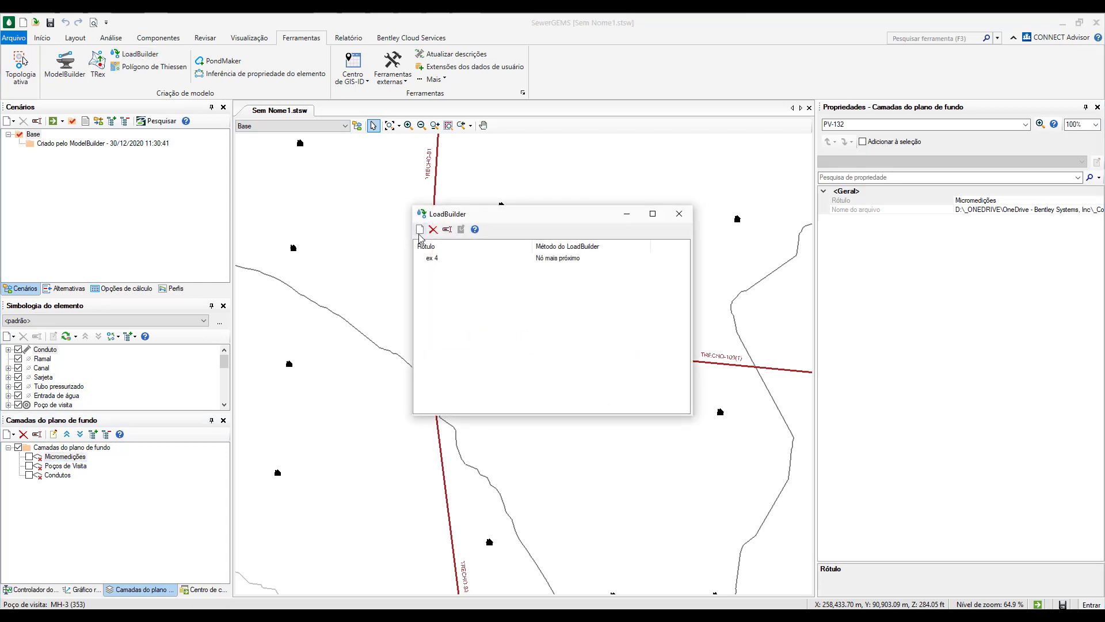
click(419, 230)
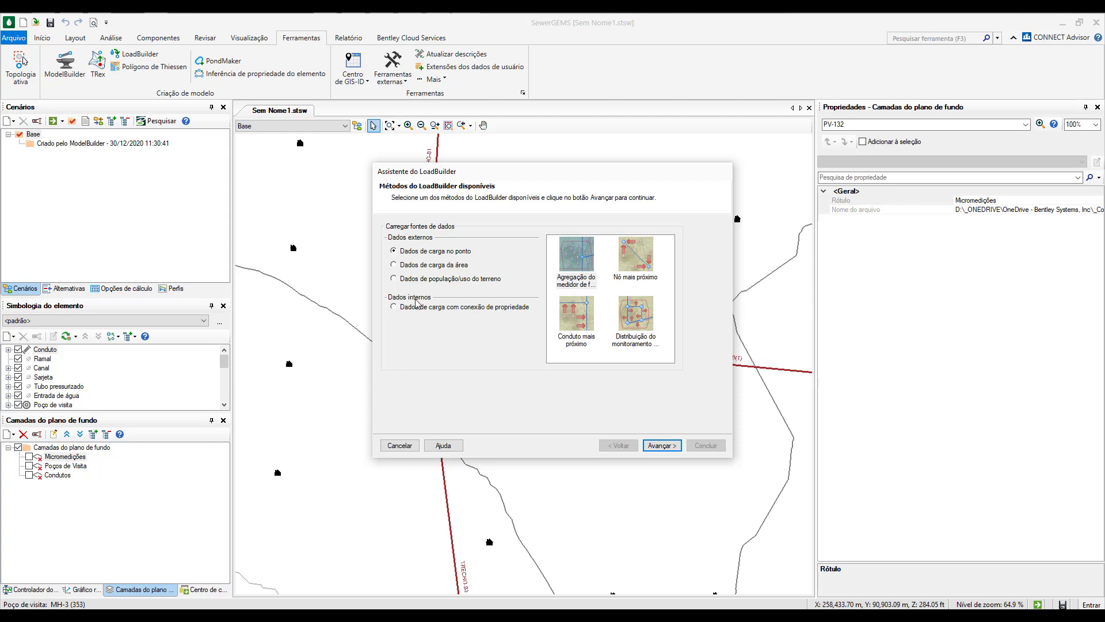
click(409, 310)
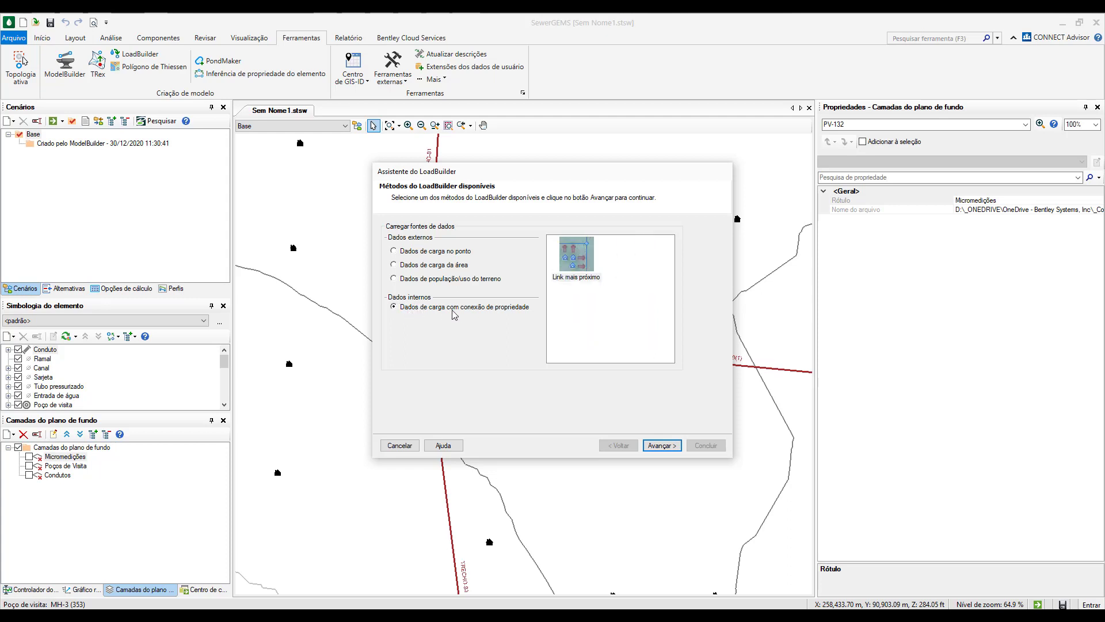
click(585, 265)
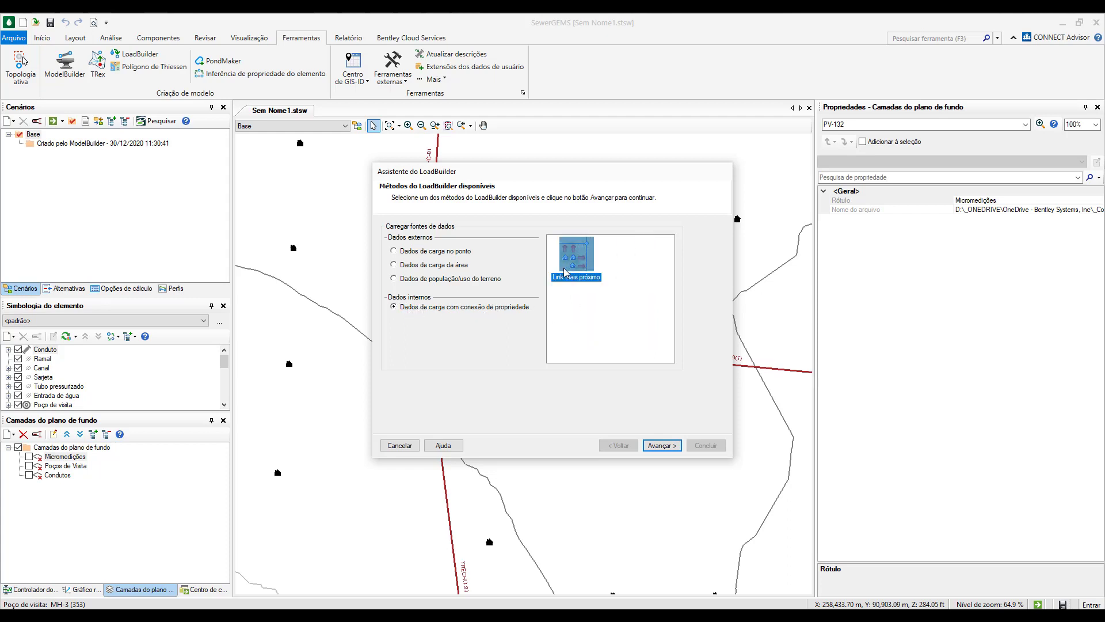
click(673, 448)
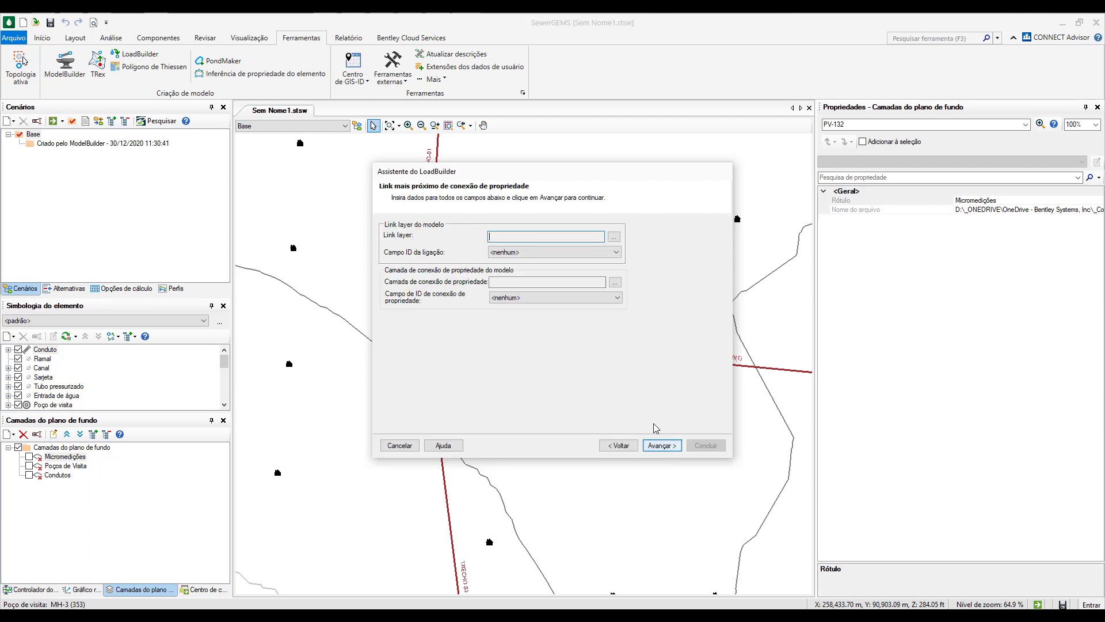
Set the link layer to Conduto\Todos os elementos and the property connection layer to Conexão de propriedade\Todos os elementos.
click(612, 239)
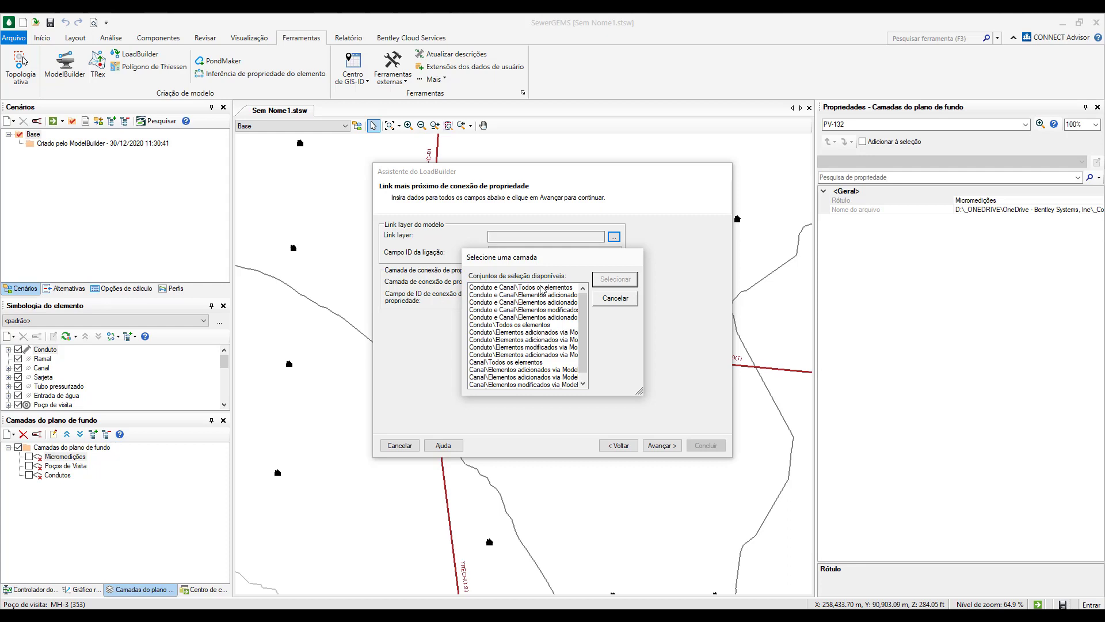
click(519, 326)
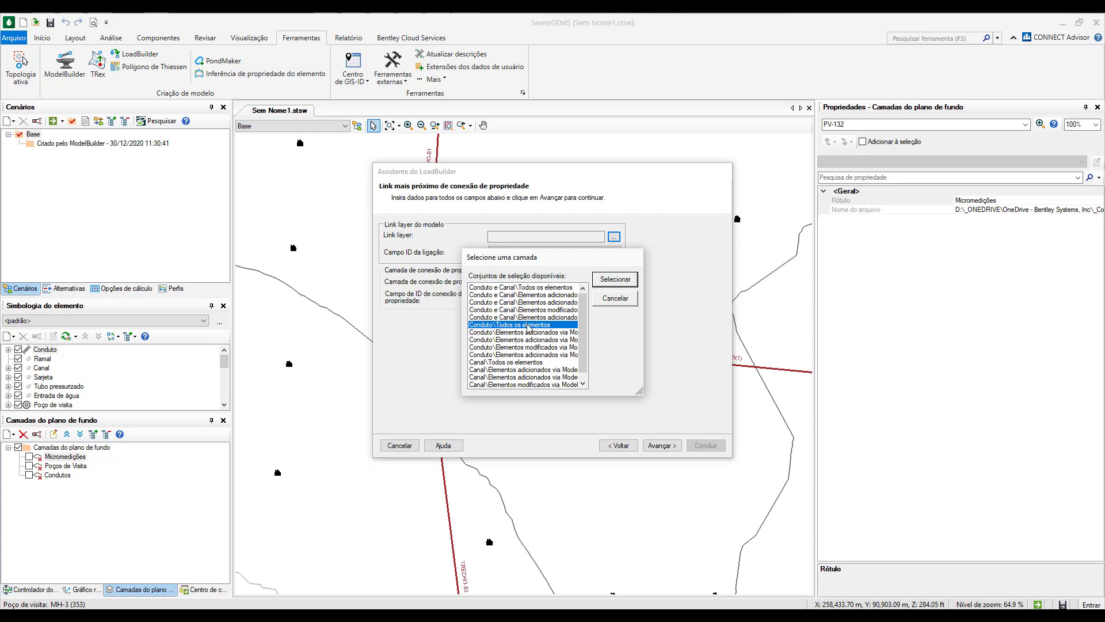
click(614, 280)
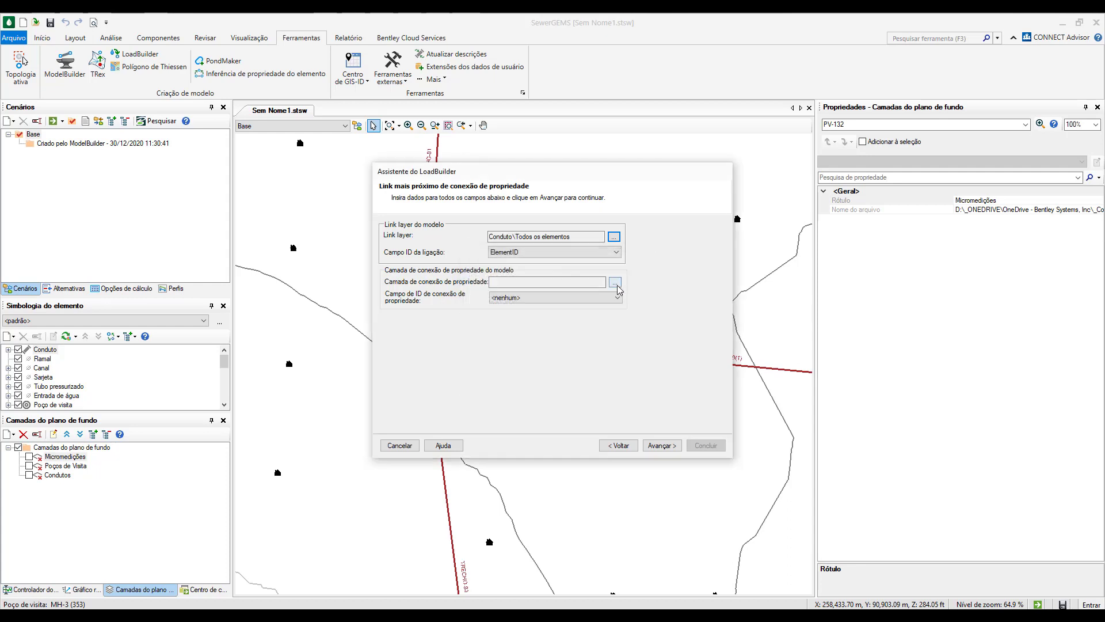
click(614, 282)
click(555, 287)
click(614, 280)
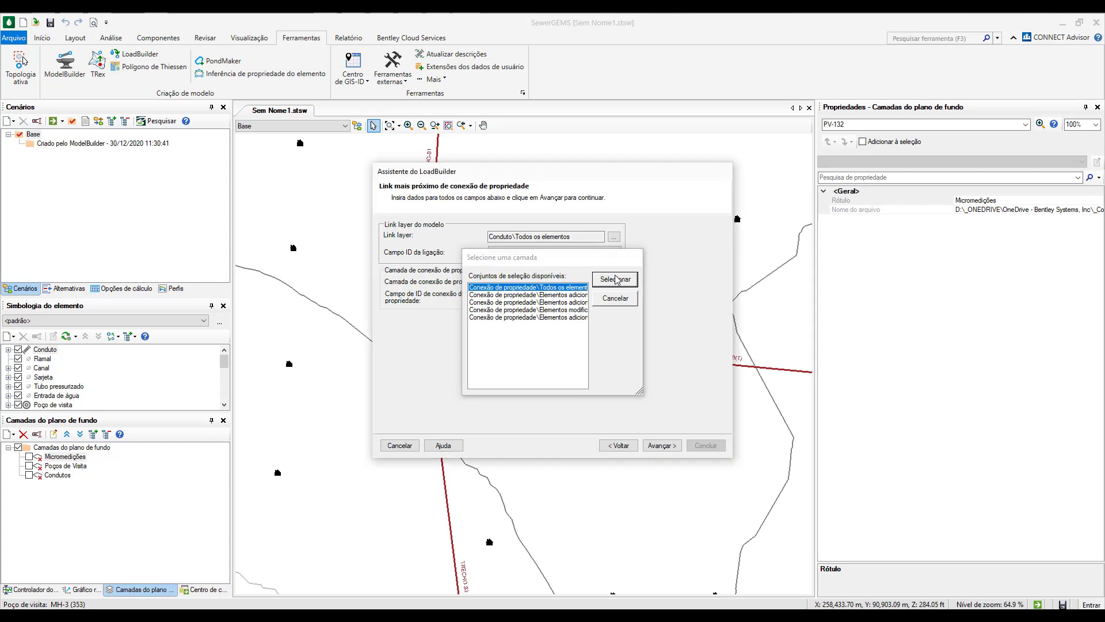
Calculate the nearest-link assignment, label the definition ex 4 2, export it to the model and close LoadBuilder.
click(662, 444)
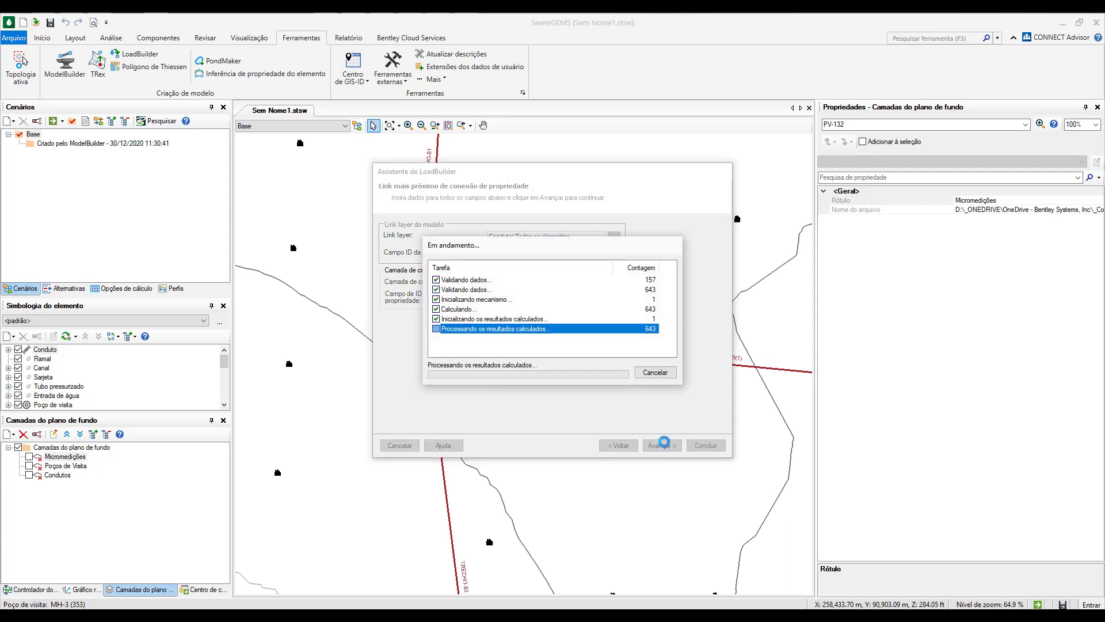
click(660, 446)
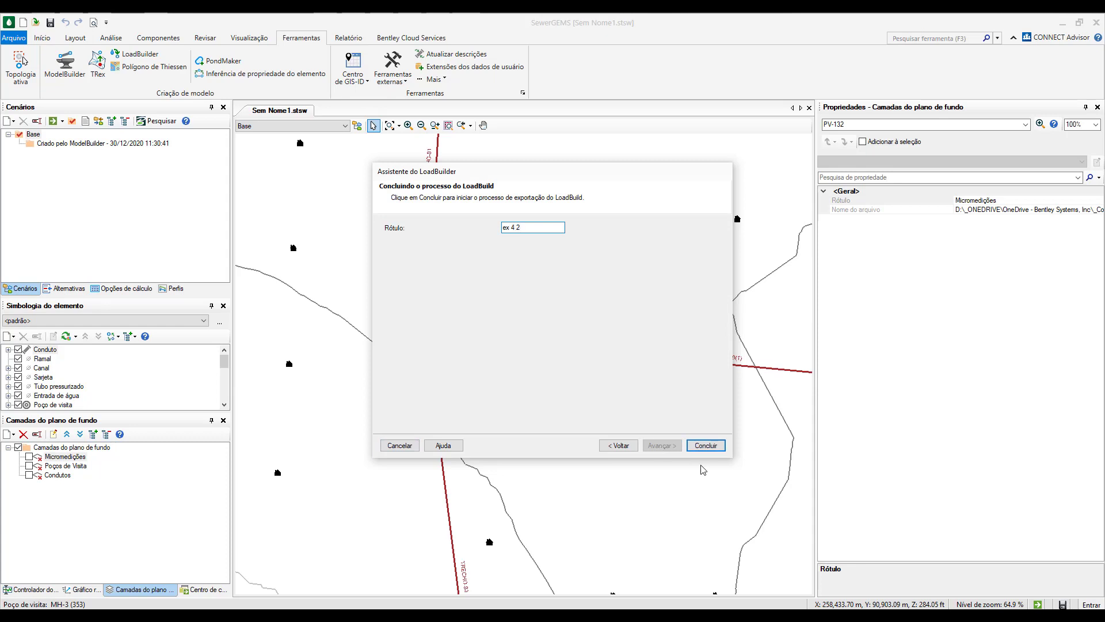
click(707, 446)
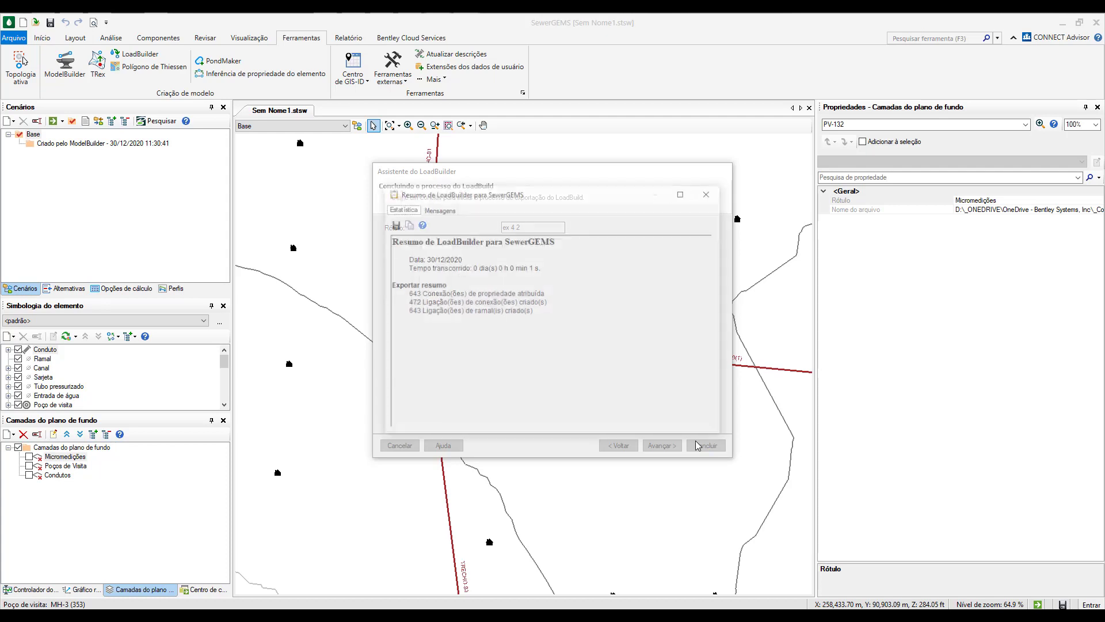
click(709, 192)
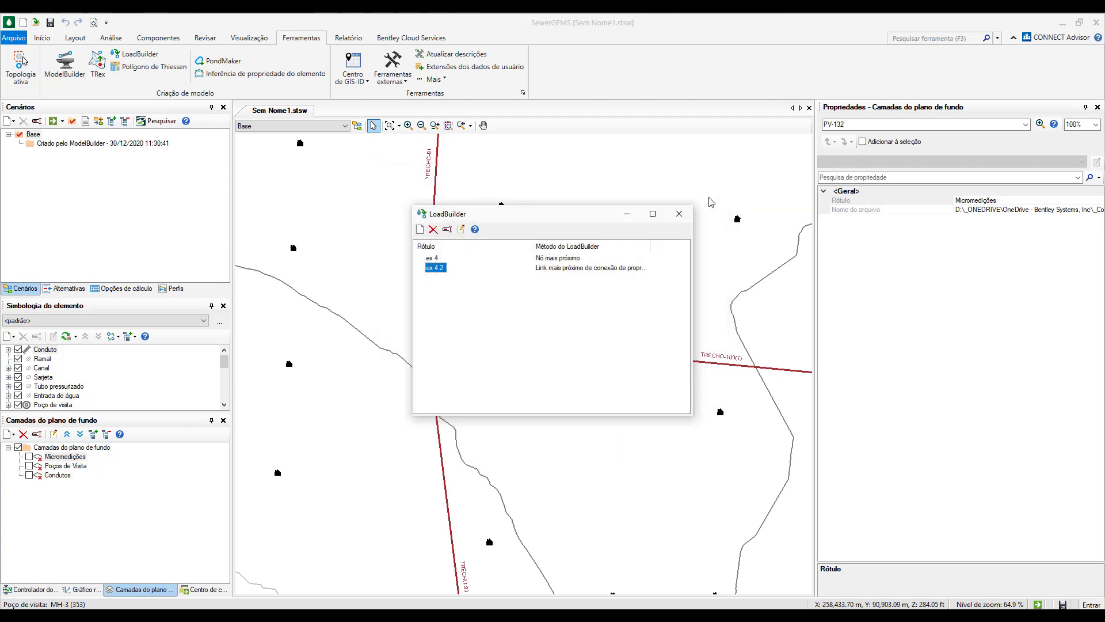
click(680, 214)
click(592, 360)
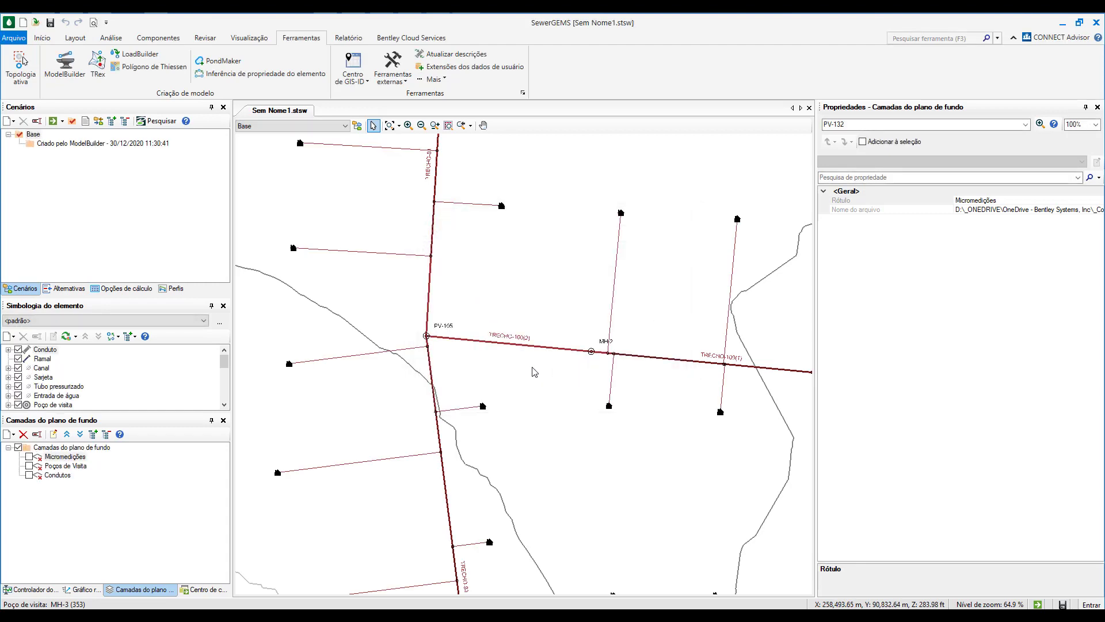
Examine the laterals created across the network and the properties of lateral L-115 and its property connection.
scroll(530, 370, down, 6)
scroll(525, 372, down, 1)
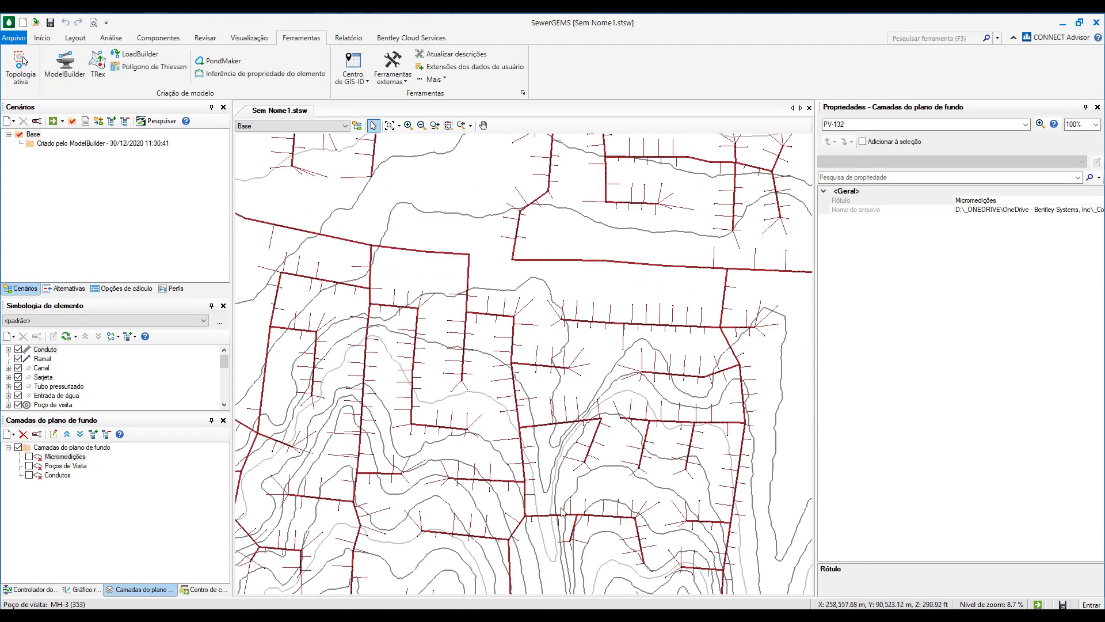
scroll(622, 481, up, 4)
scroll(621, 480, up, 1)
click(632, 455)
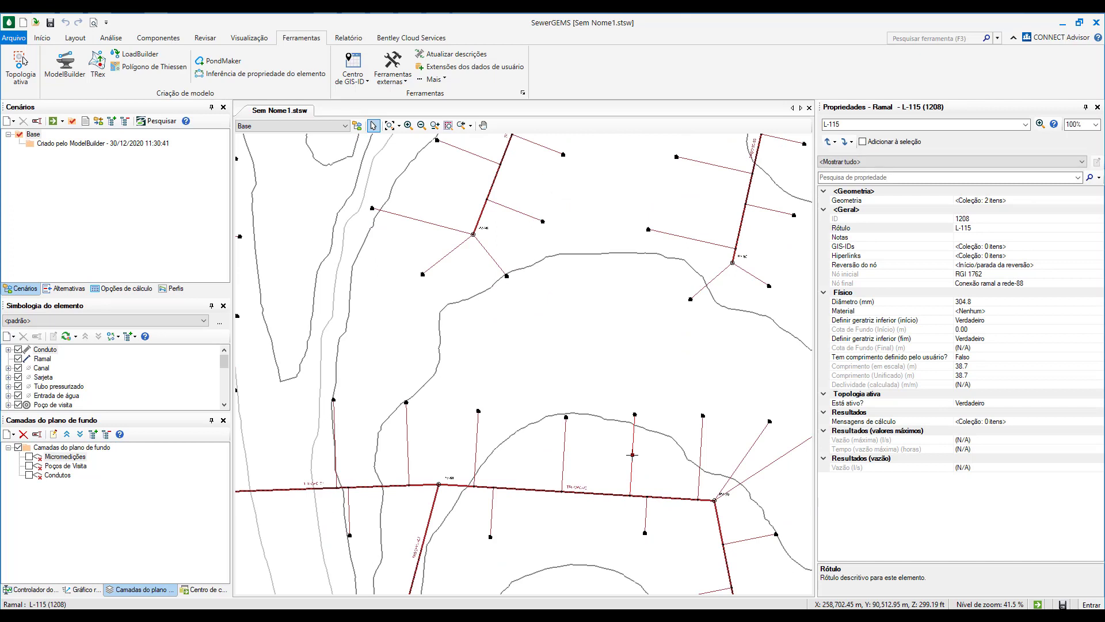
click(633, 413)
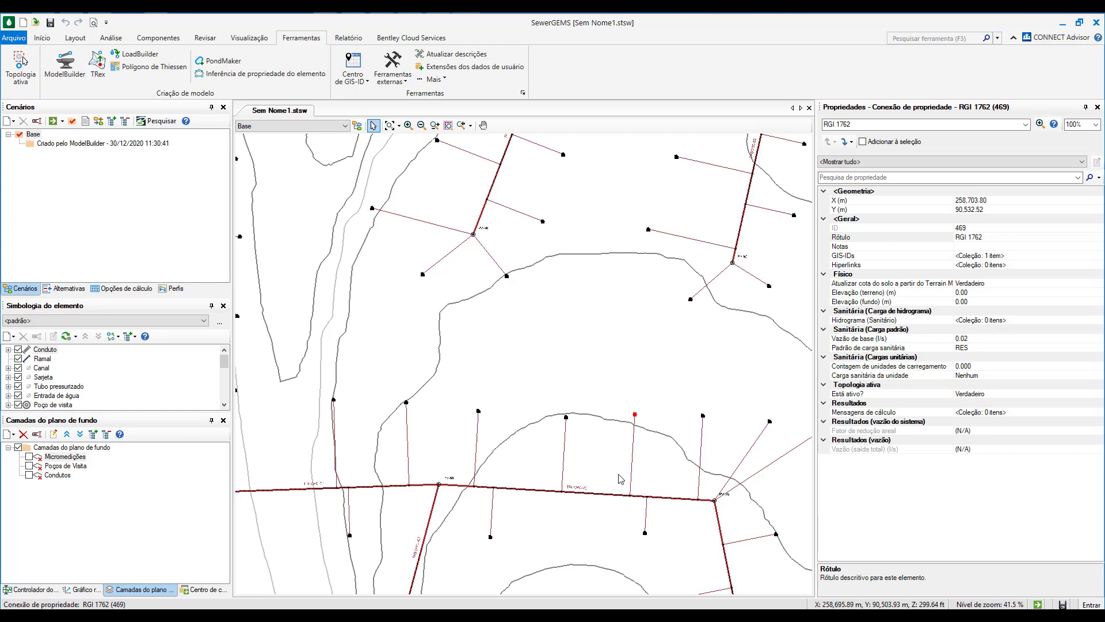
Inspect the properties of manhole PV-80 and view the whole network with its laterals.
scroll(599, 464, down, 6)
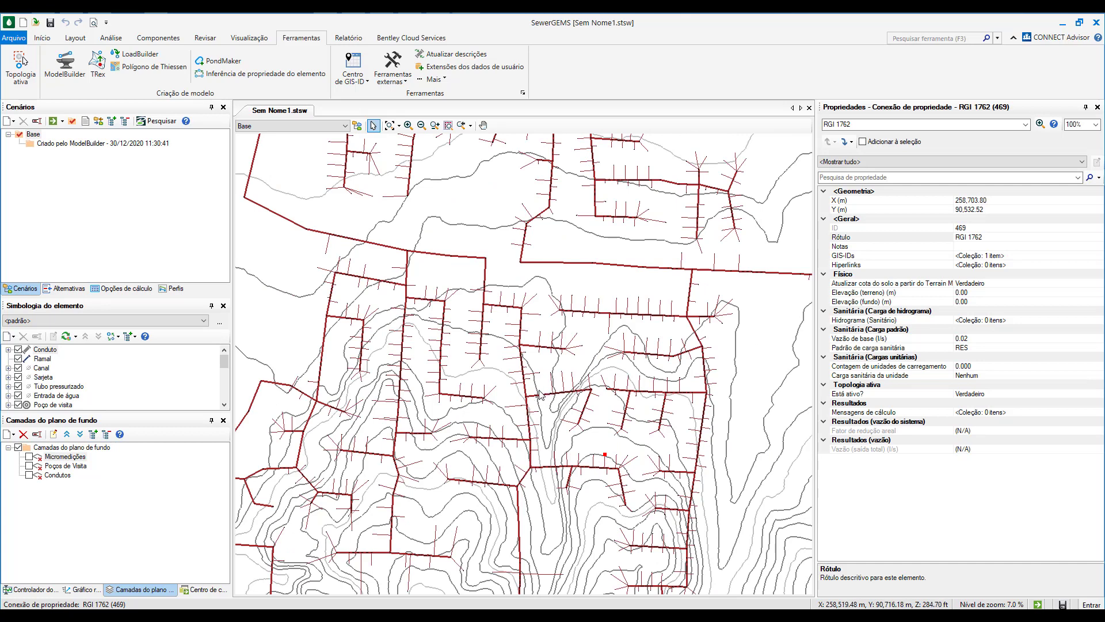
scroll(540, 397, up, 5)
scroll(507, 394, up, 3)
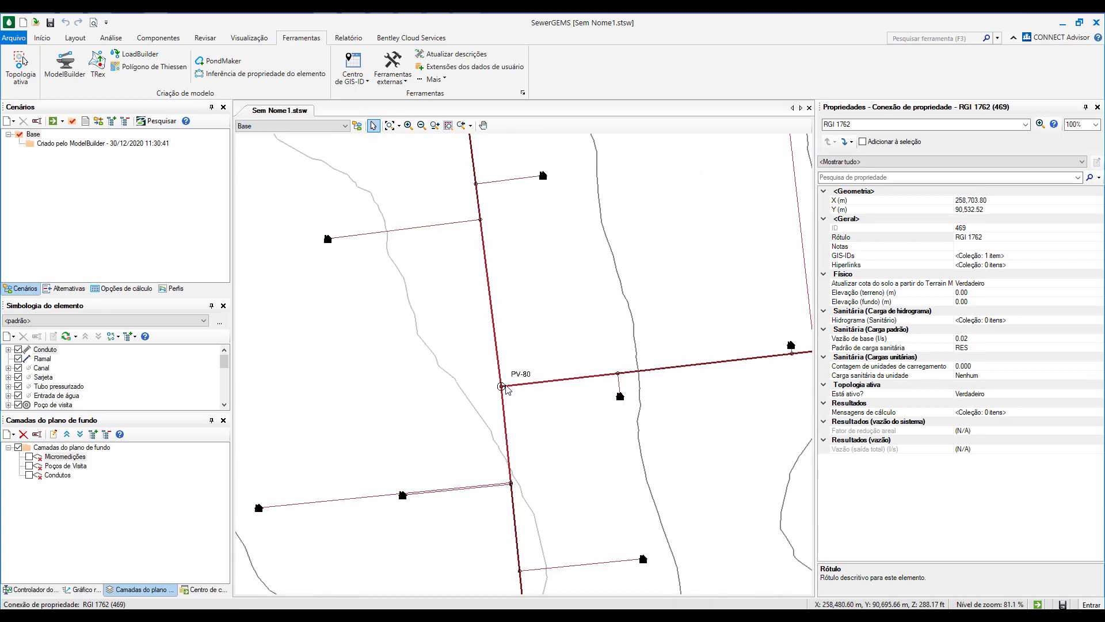
click(502, 387)
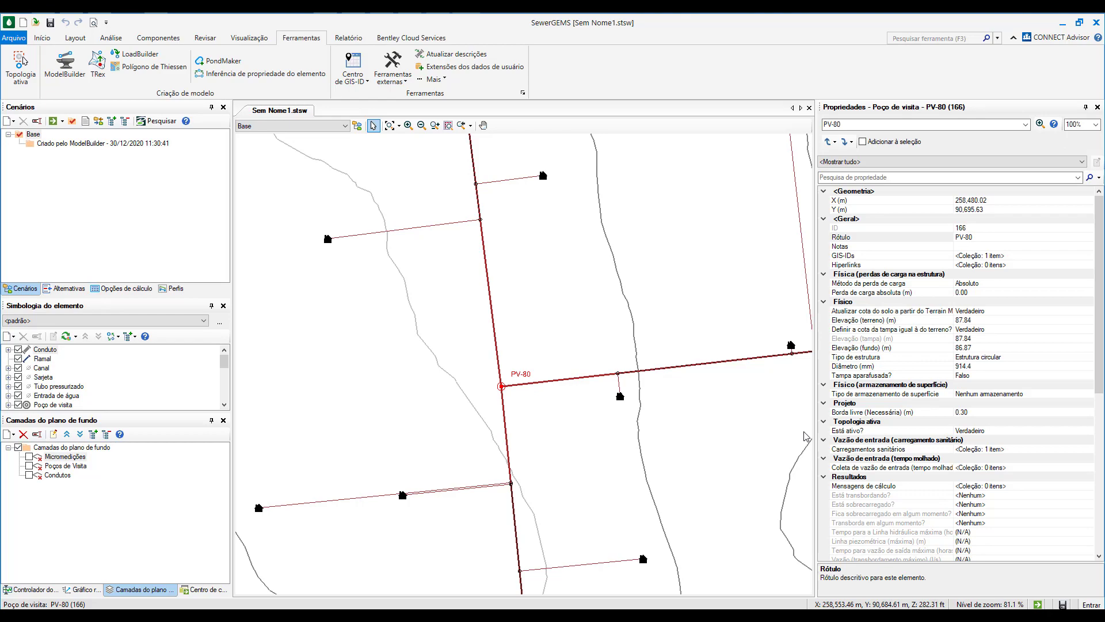
scroll(579, 414, down, 10)
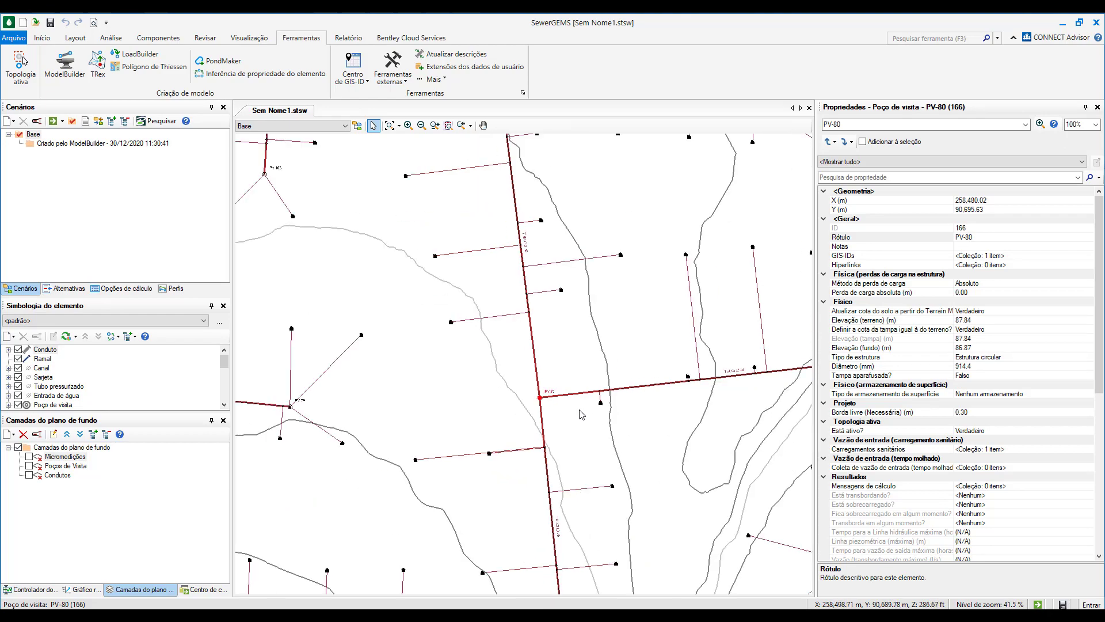
scroll(578, 413, down, 1)
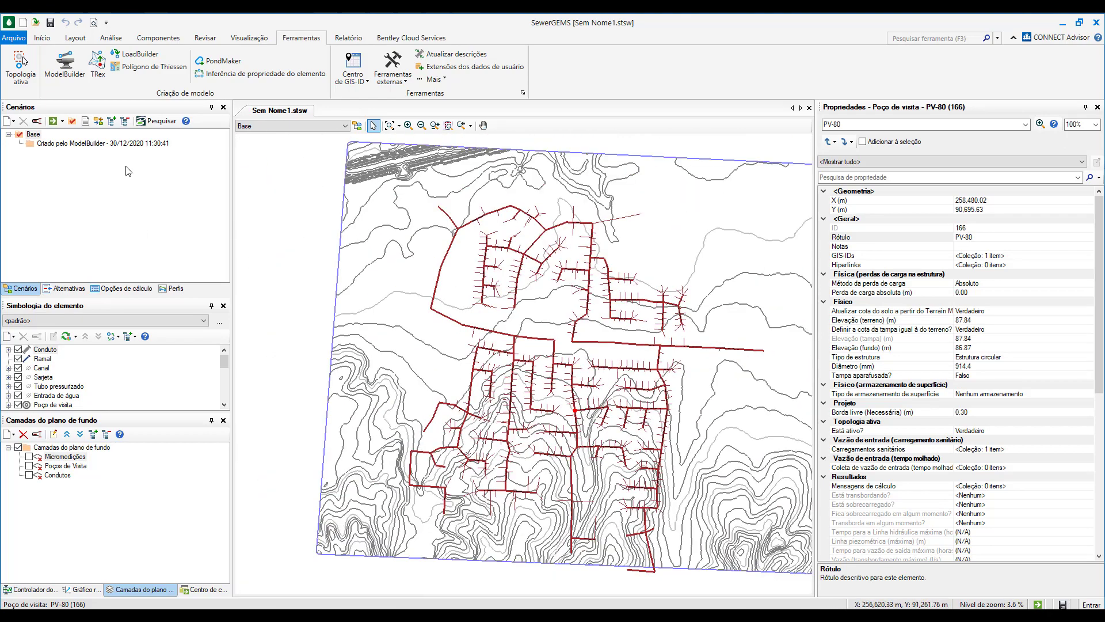
Delete all manhole sanitary loads in the sanitary load control center and close it.
click(43, 39)
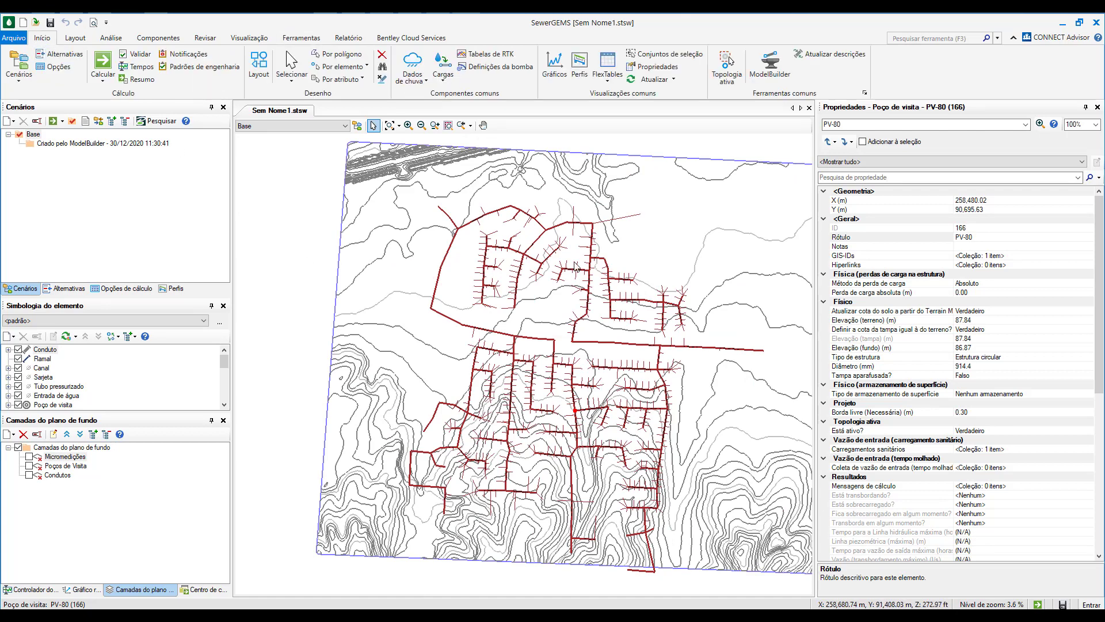
click(443, 68)
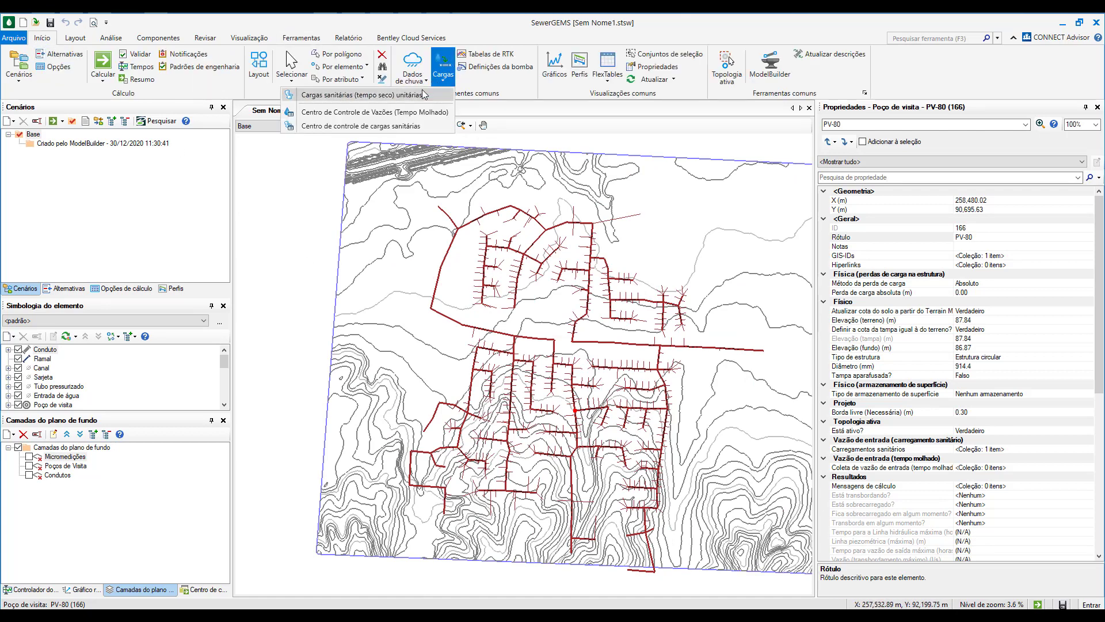
click(370, 126)
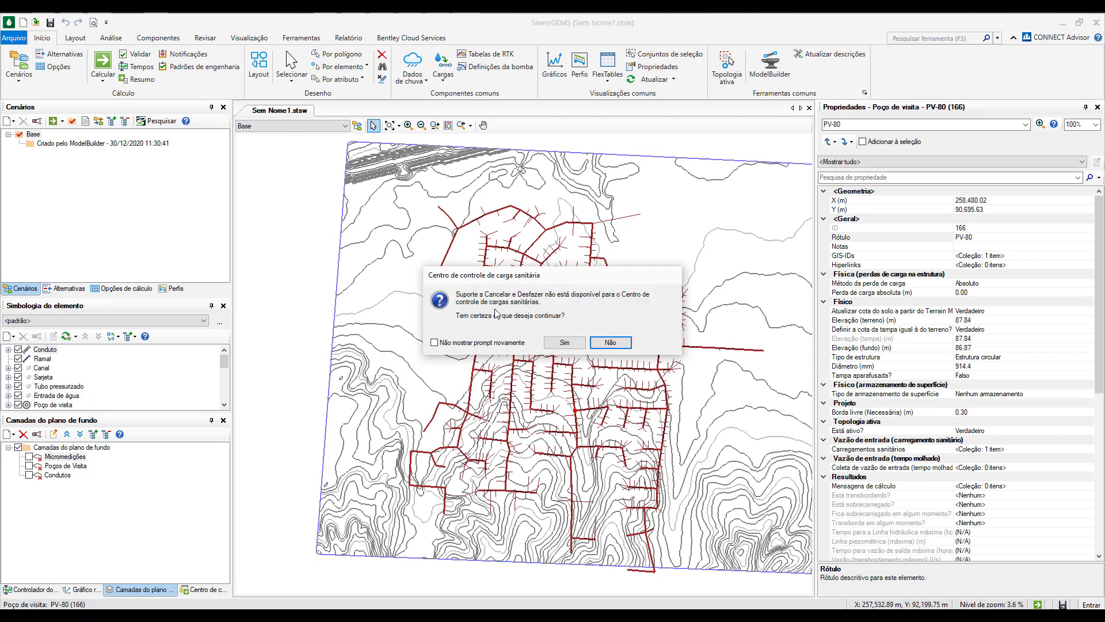
click(564, 343)
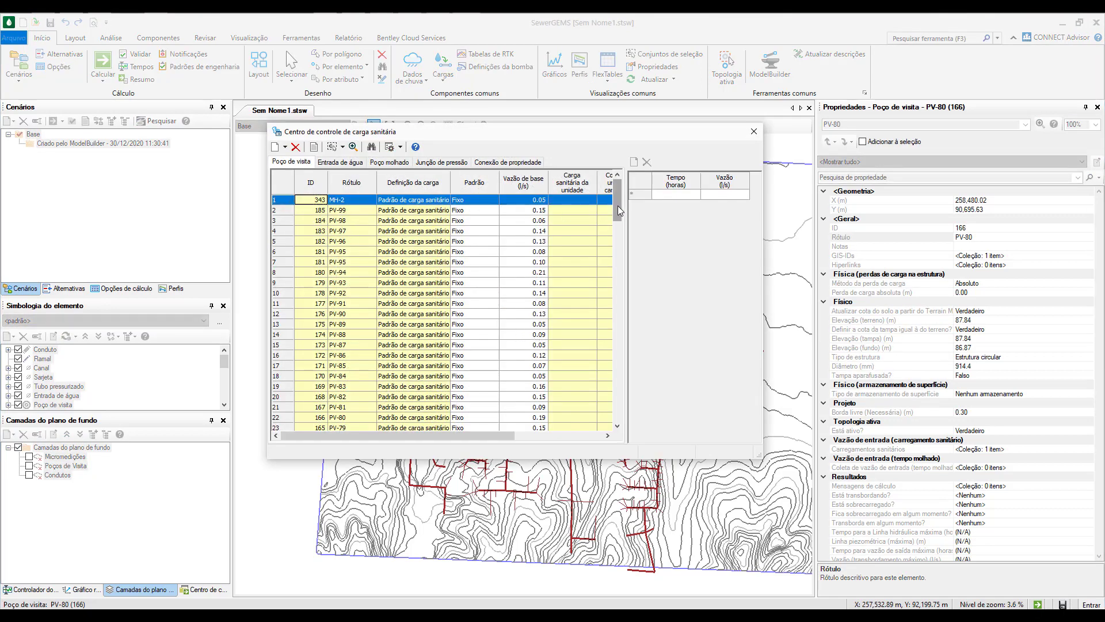
drag(616, 210, 606, 432)
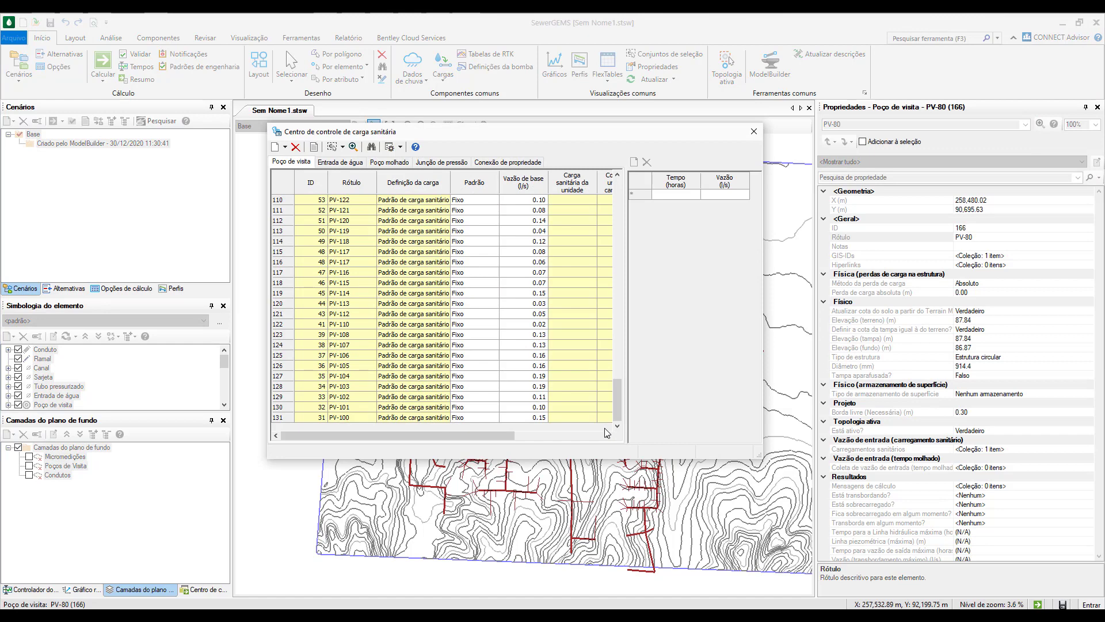
shift+click(285, 418)
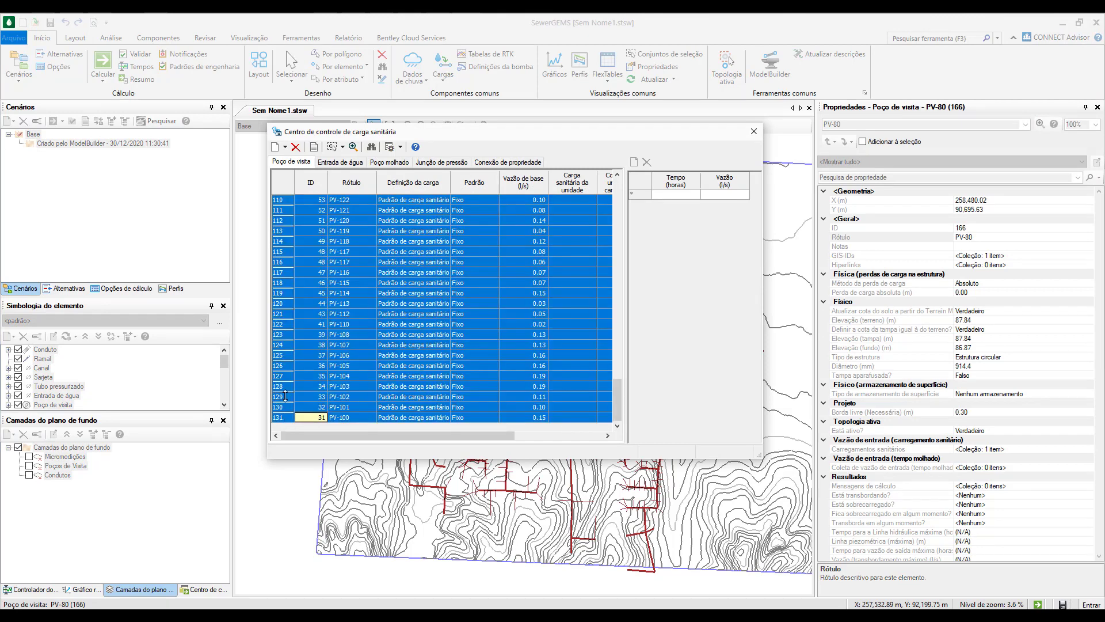
click(296, 147)
click(753, 133)
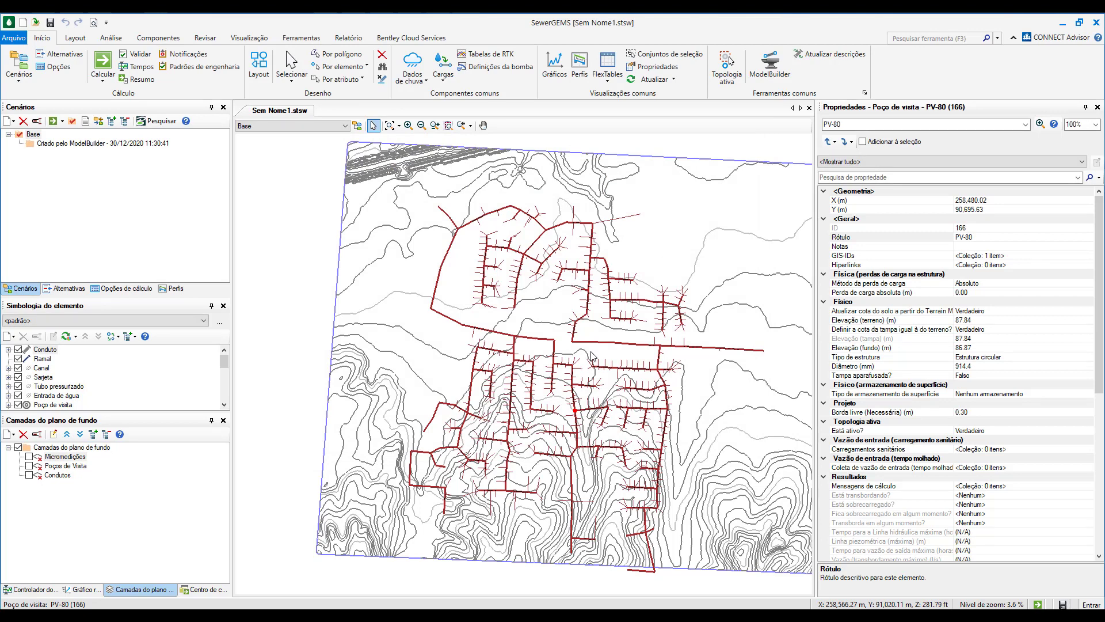
Replace manhole MH-1 at the end of conduit TRECHO-161 with an outfall.
mouse_move(592, 357)
mouse_down()
mouse_move(555, 337)
mouse_move(535, 339)
mouse_move(517, 366)
mouse_up()
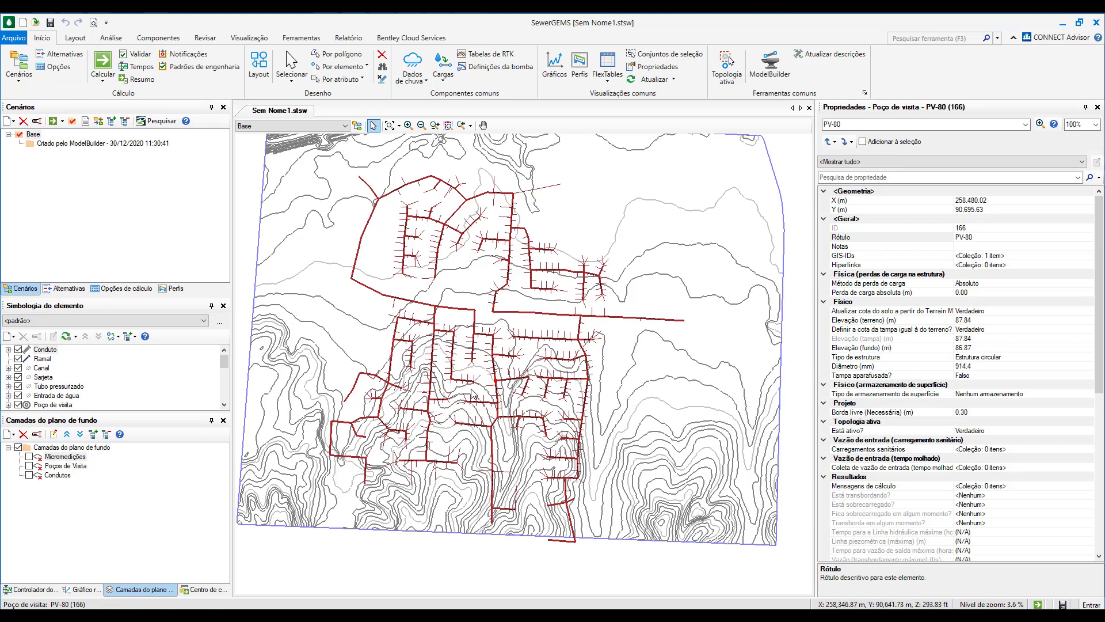
drag(471, 394, 487, 450)
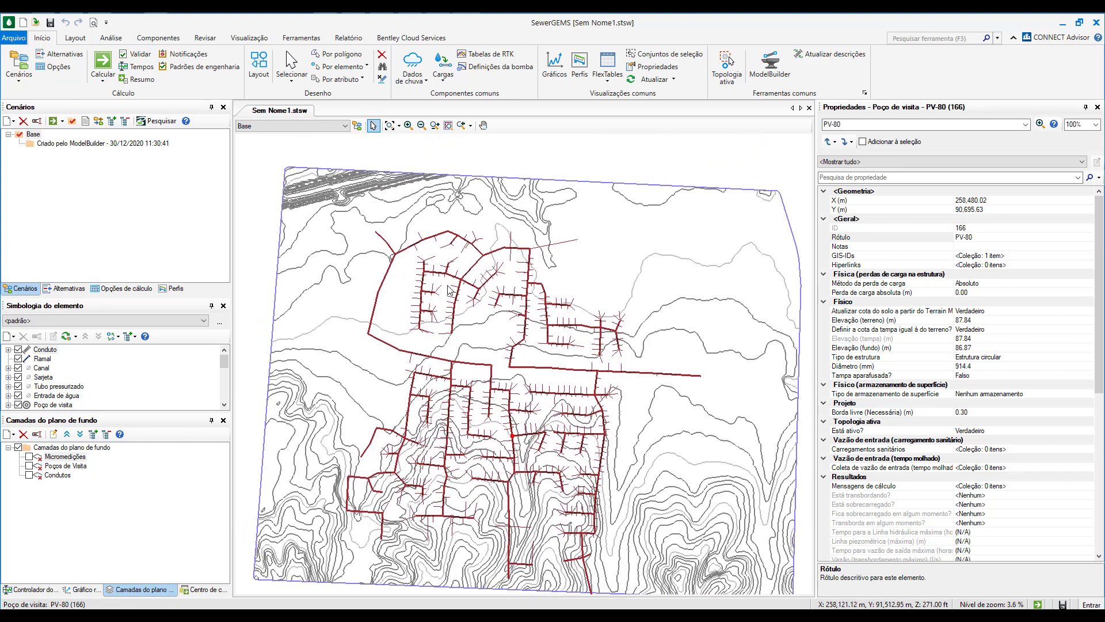
drag(450, 290, 467, 258)
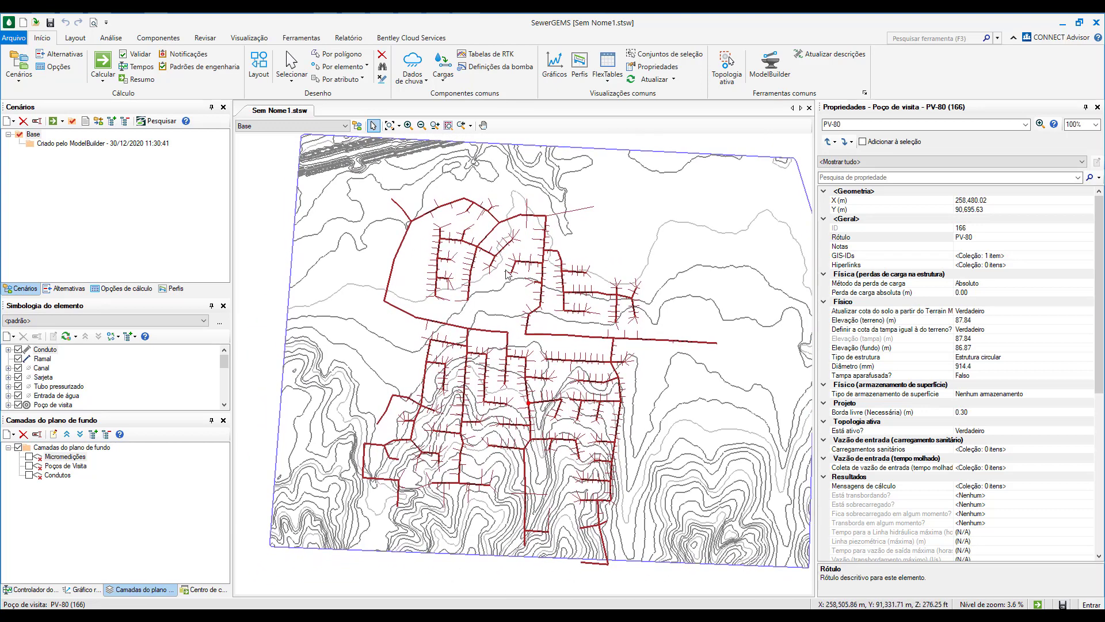
scroll(401, 198, up, 10)
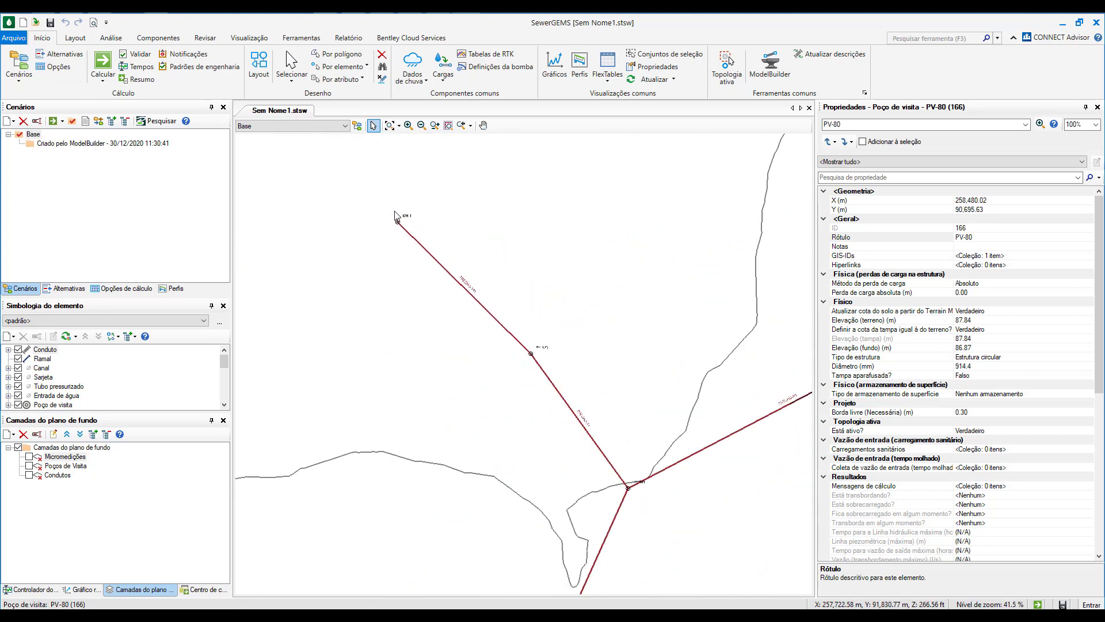
scroll(395, 215, up, 4)
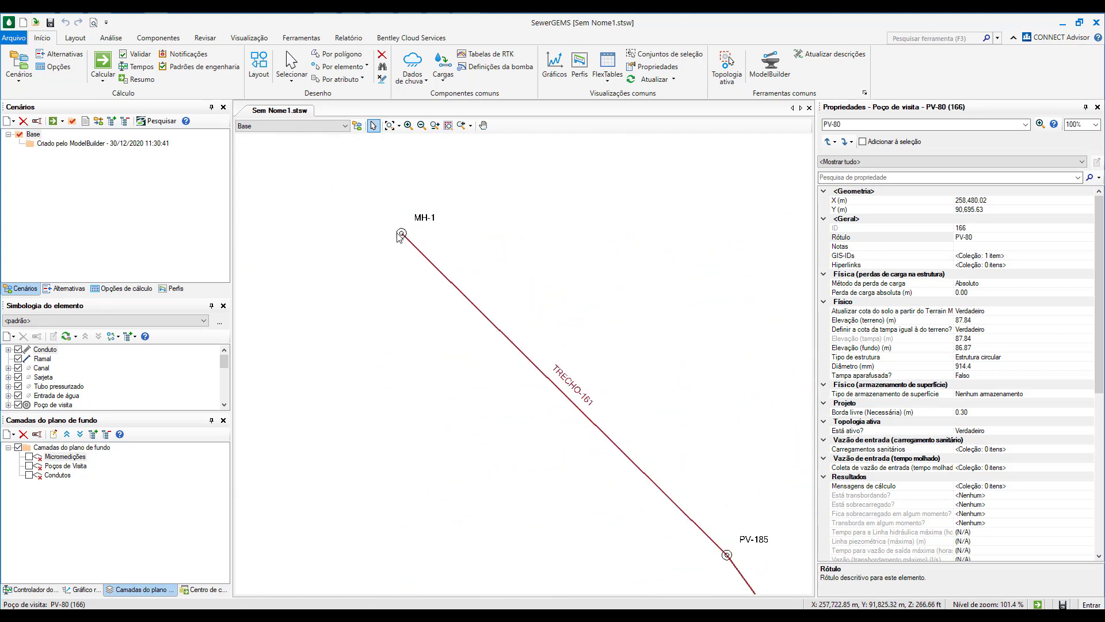
click(75, 38)
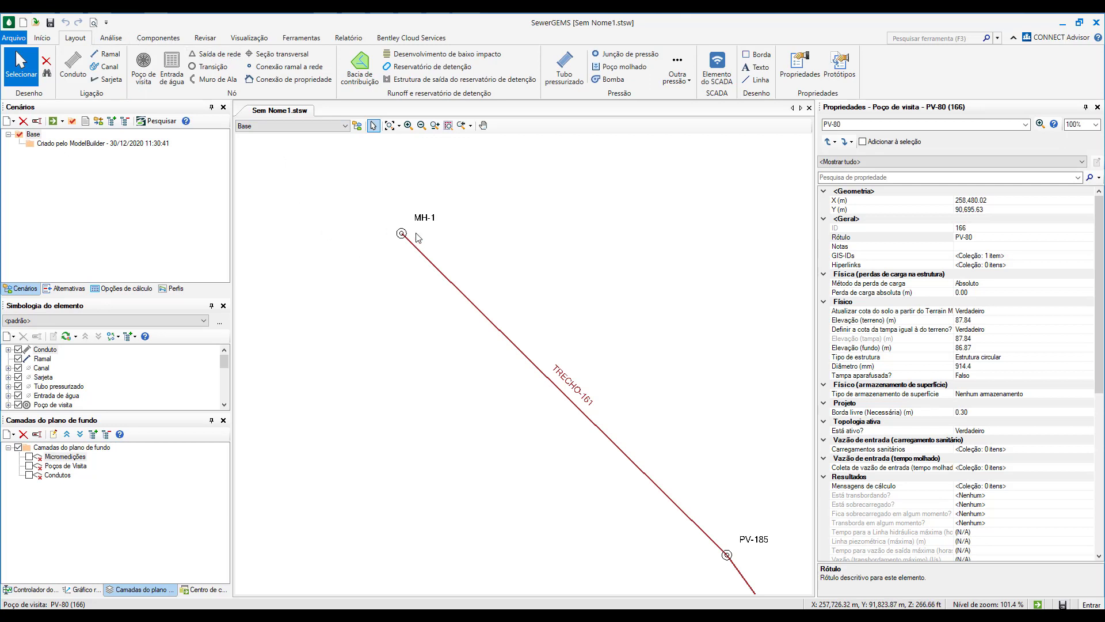
click(224, 61)
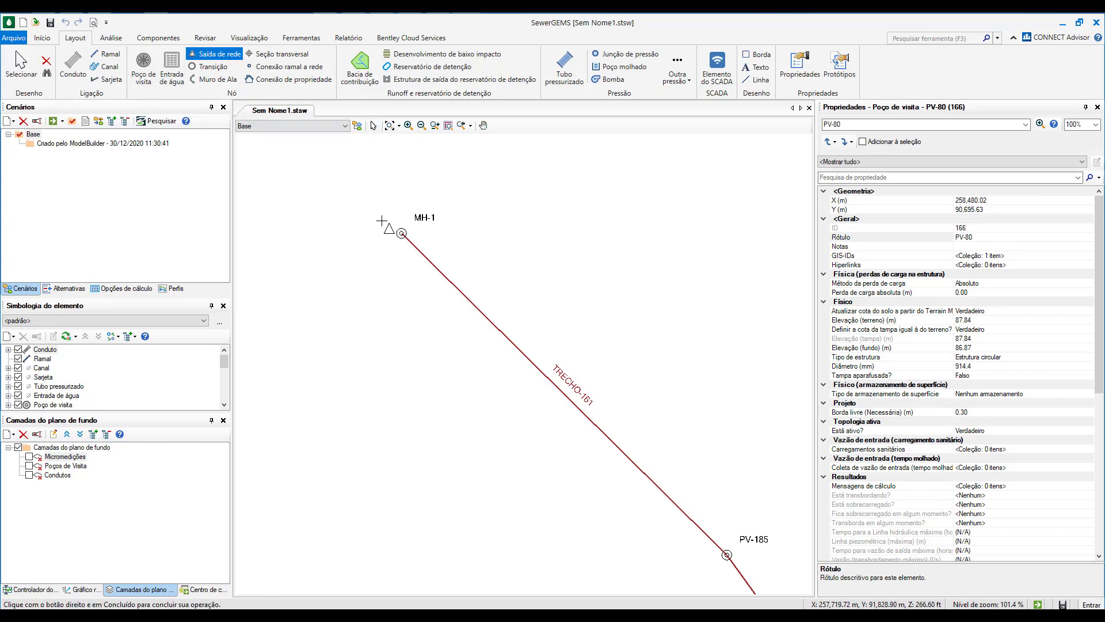
click(402, 233)
click(596, 360)
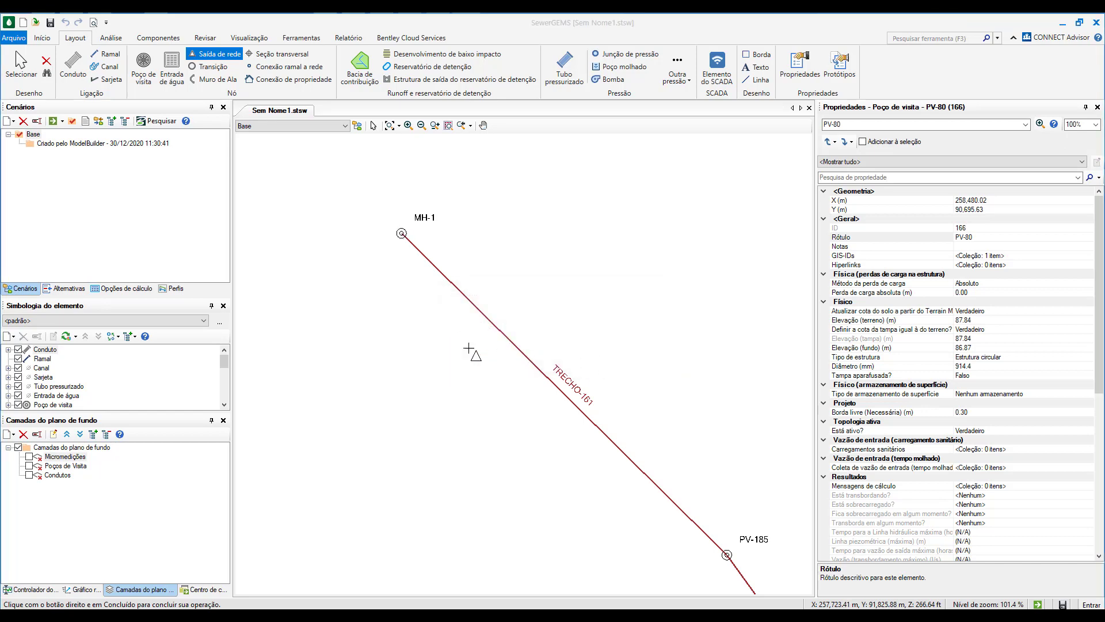
scroll(409, 361, down, 6)
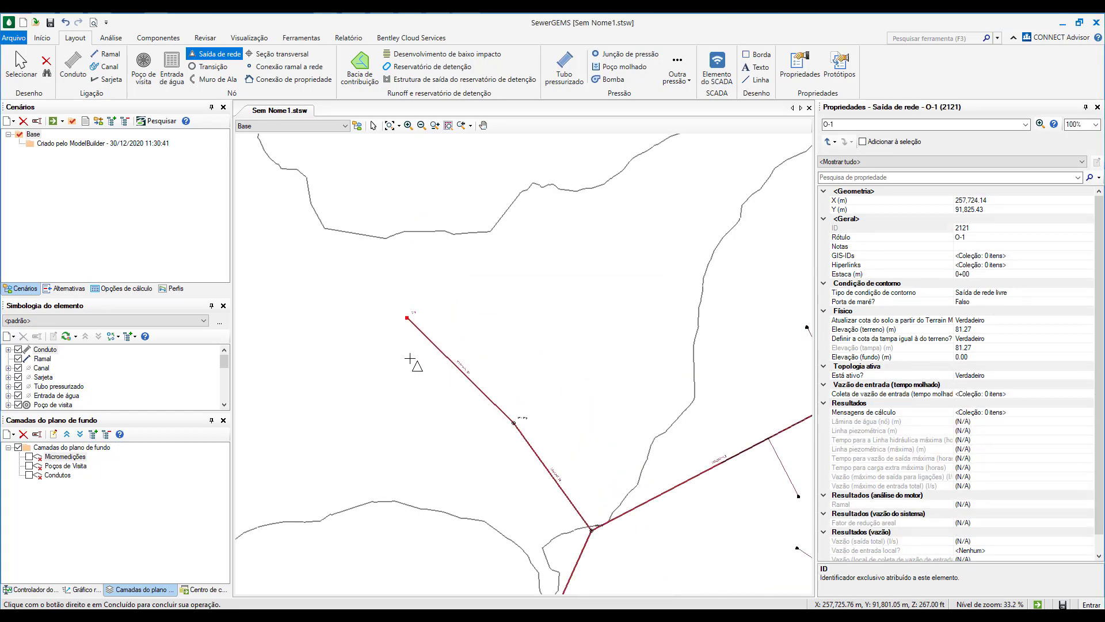
key(Escape)
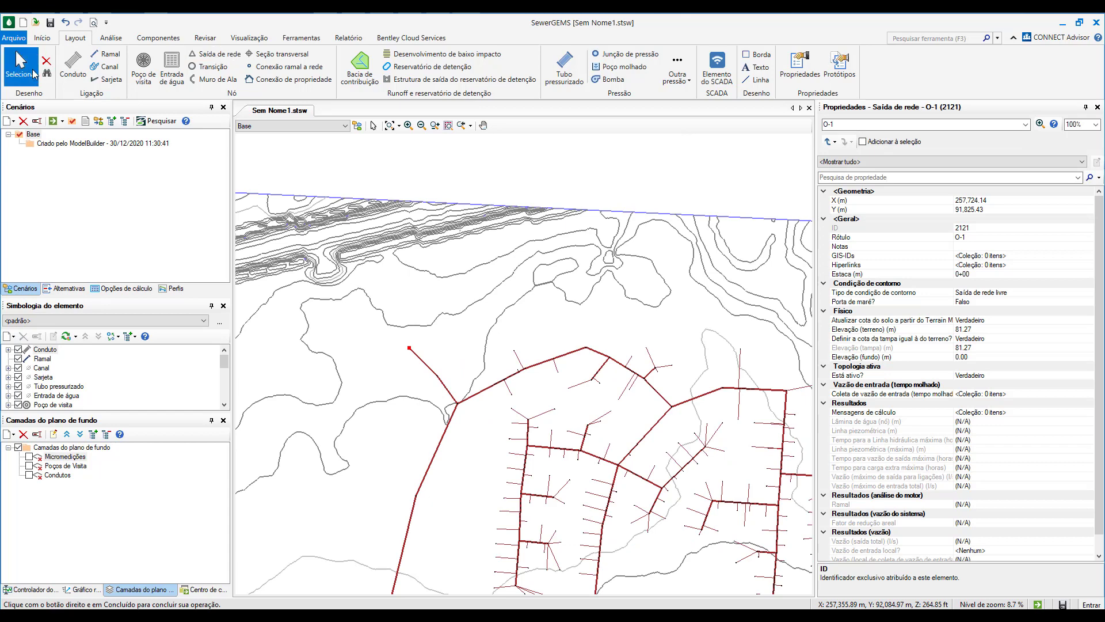
Set the new outfall's invert elevation, Elevação (fundo), to 77.72 m.
scroll(412, 352, up, 2)
scroll(411, 353, up, 5)
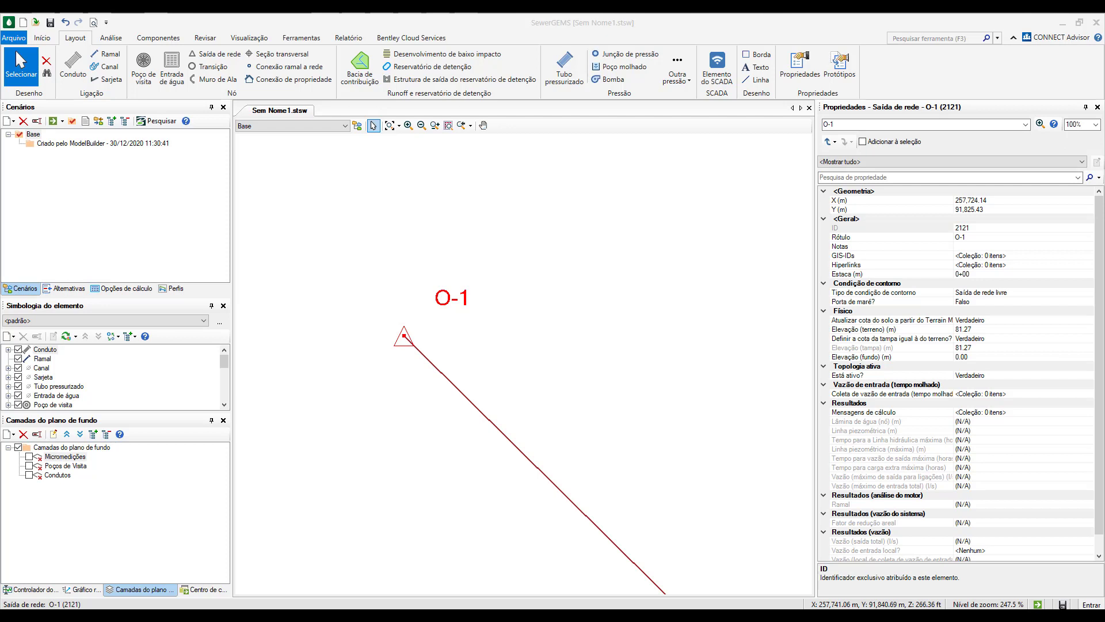
click(959, 357)
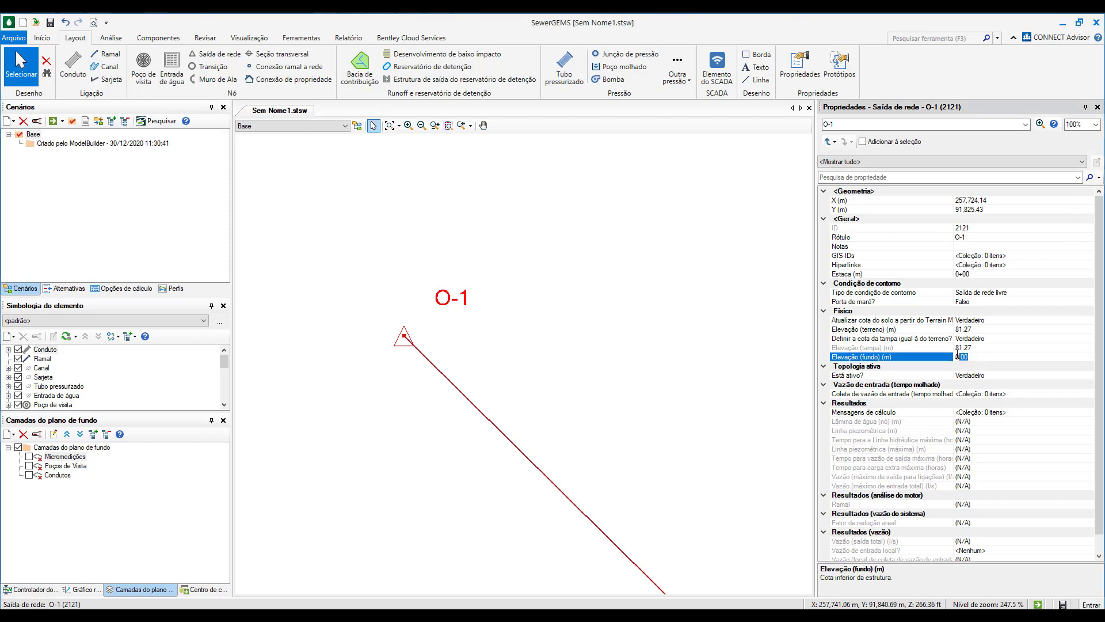
text(77.72)
Set the ground elevation of manhole PV-142, at the network's southern end, to 96 m.
scroll(507, 295, down, 5)
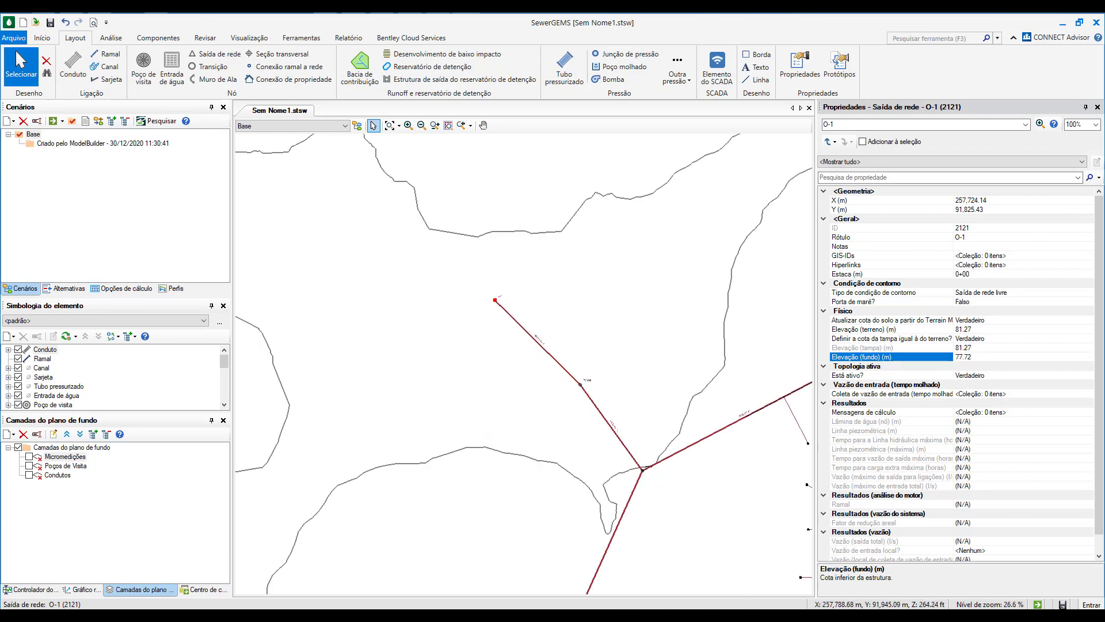
scroll(763, 533, down, 4)
scroll(763, 533, up, 2)
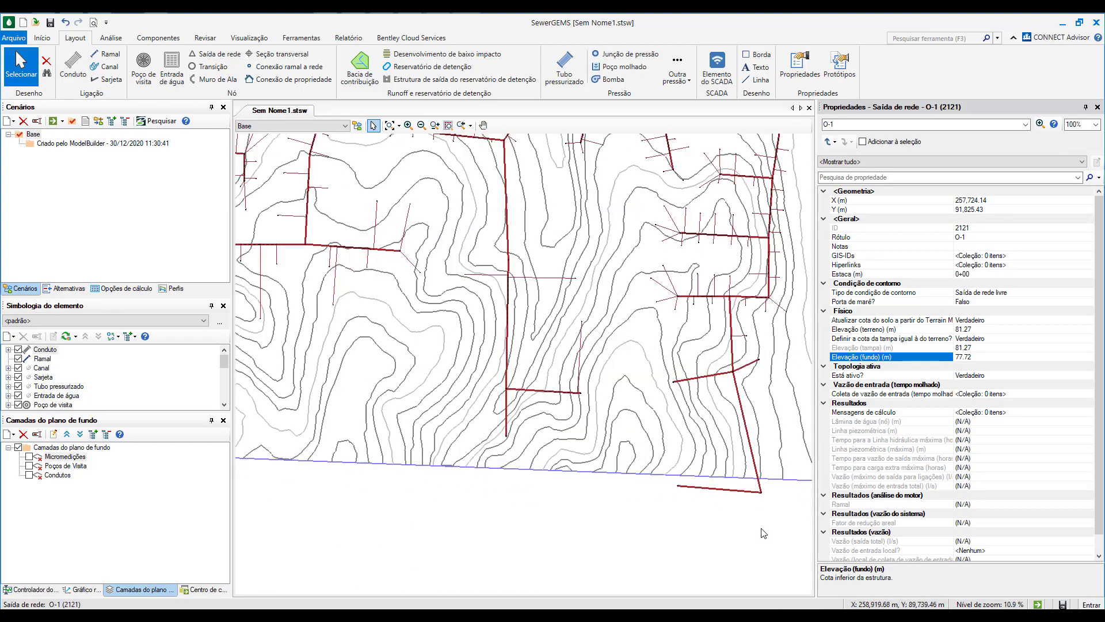
scroll(764, 533, up, 7)
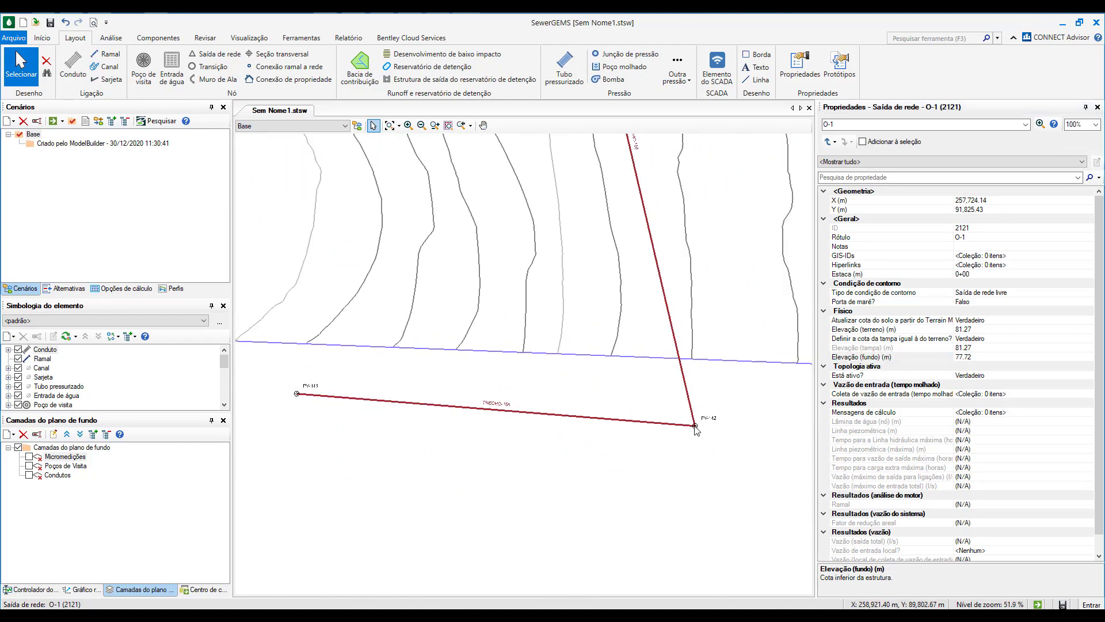
click(695, 427)
scroll(300, 396, up, 3)
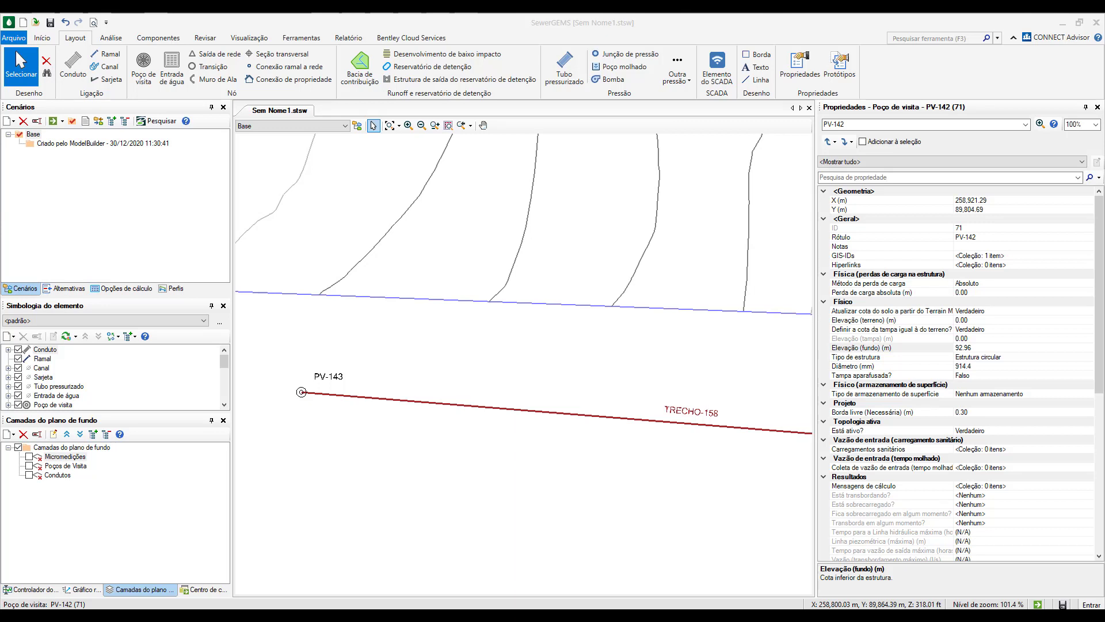
click(970, 321)
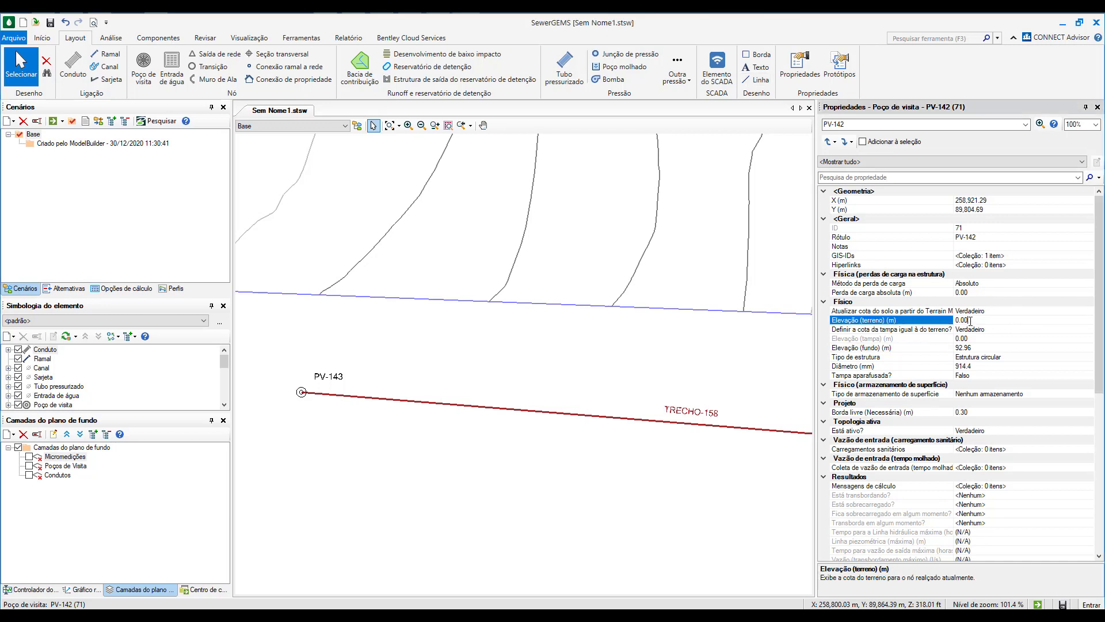
click(970, 320)
text(96)
key(Return)
Set the ground elevation of the neighbouring manhole PV-143 to 99 m.
click(301, 392)
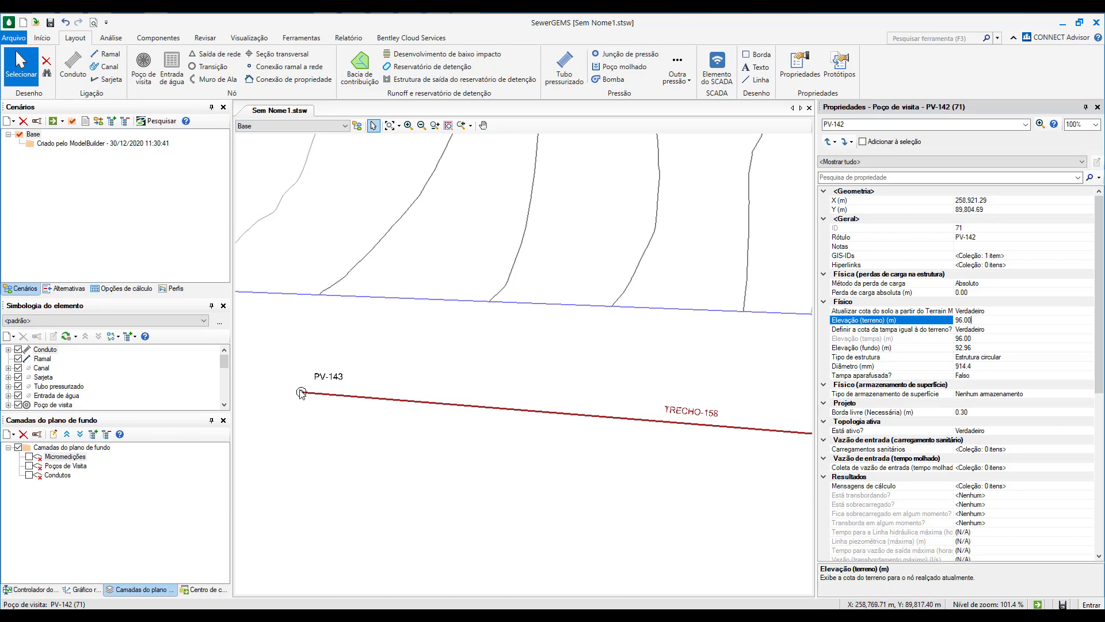
click(919, 321)
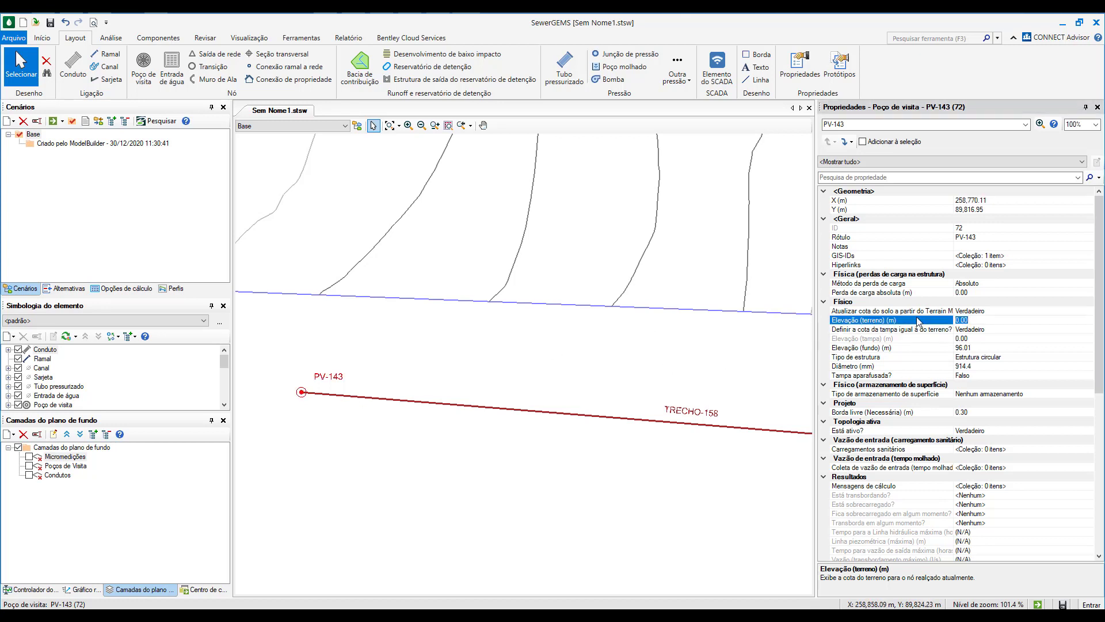
text(99)
key(Return)
Create a new profile labelled Perfil - 1 and start choosing its elements from the drawing.
scroll(578, 371, down, 12)
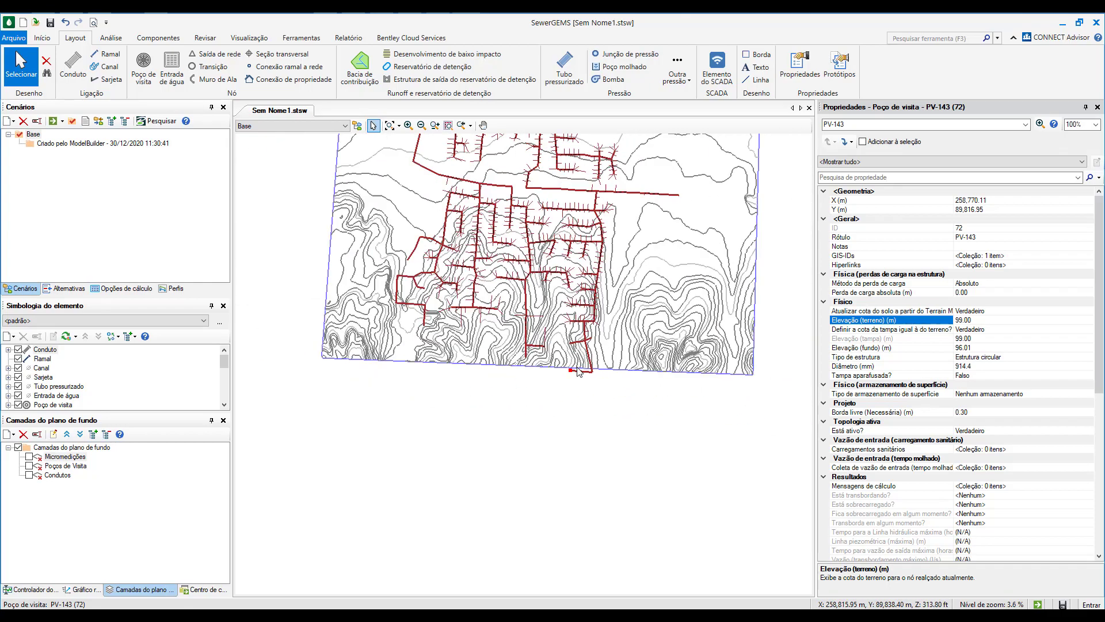
drag(576, 238, 596, 361)
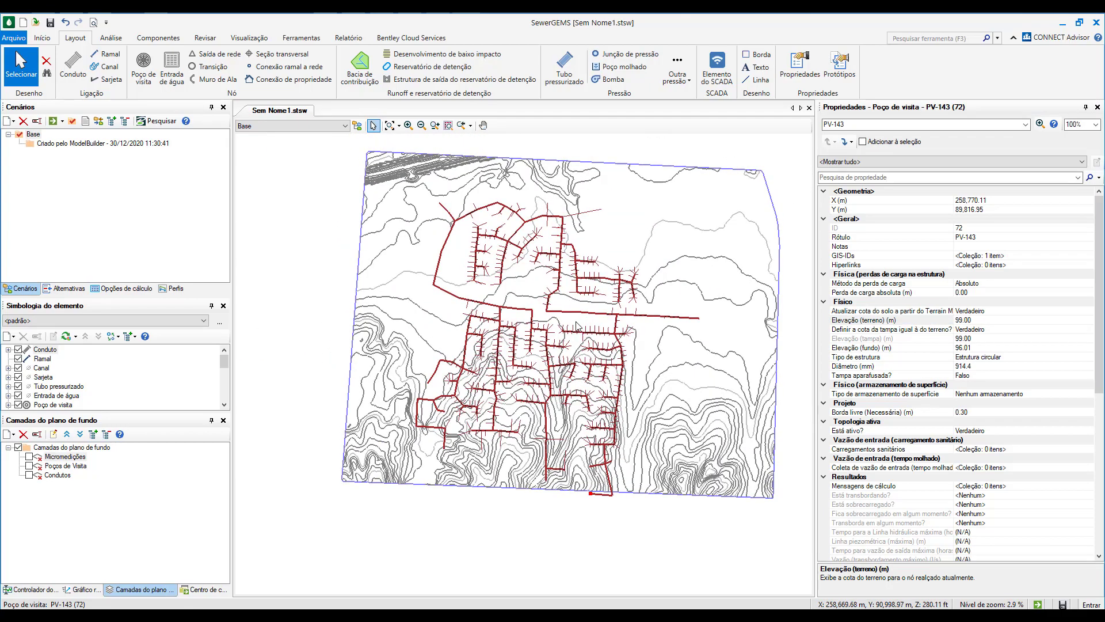
scroll(578, 325, up, 10)
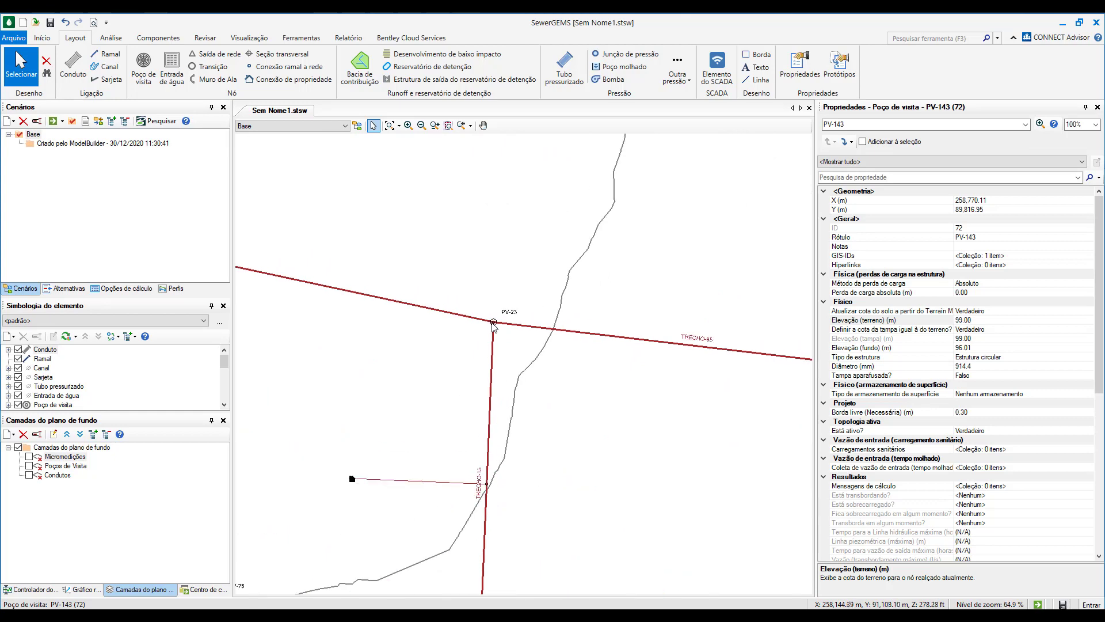
scroll(494, 324, down, 5)
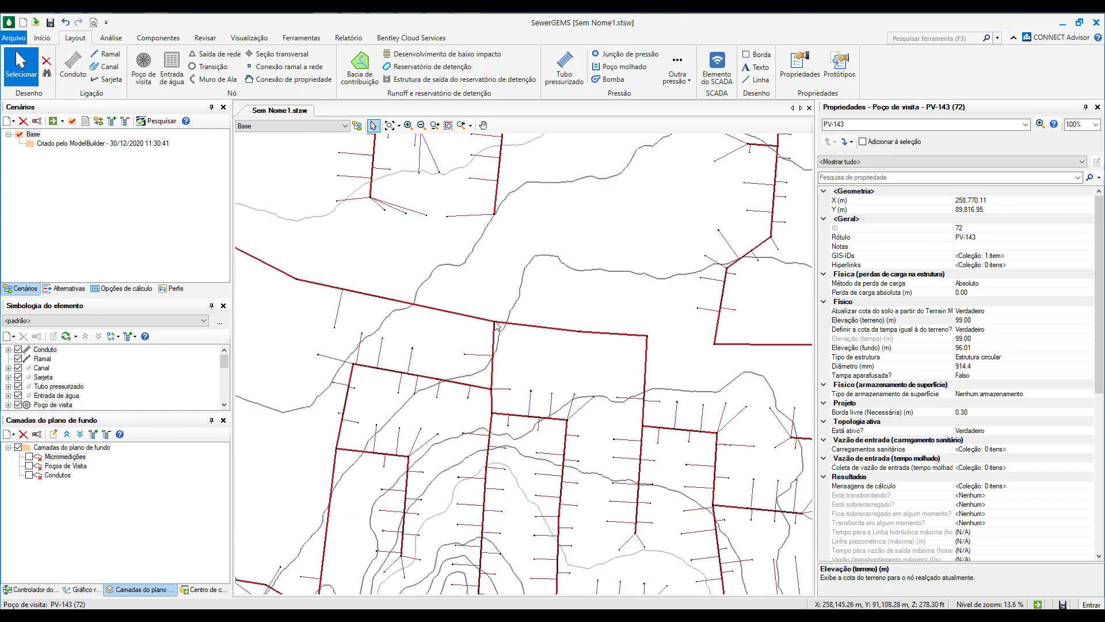
scroll(496, 325, down, 1)
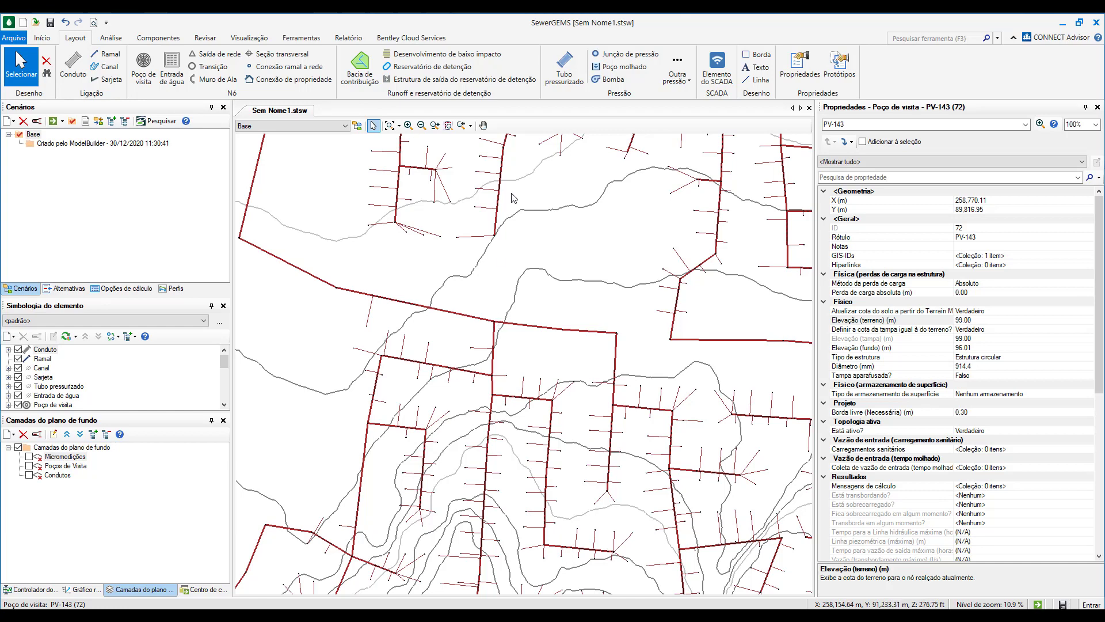
click(296, 39)
click(254, 39)
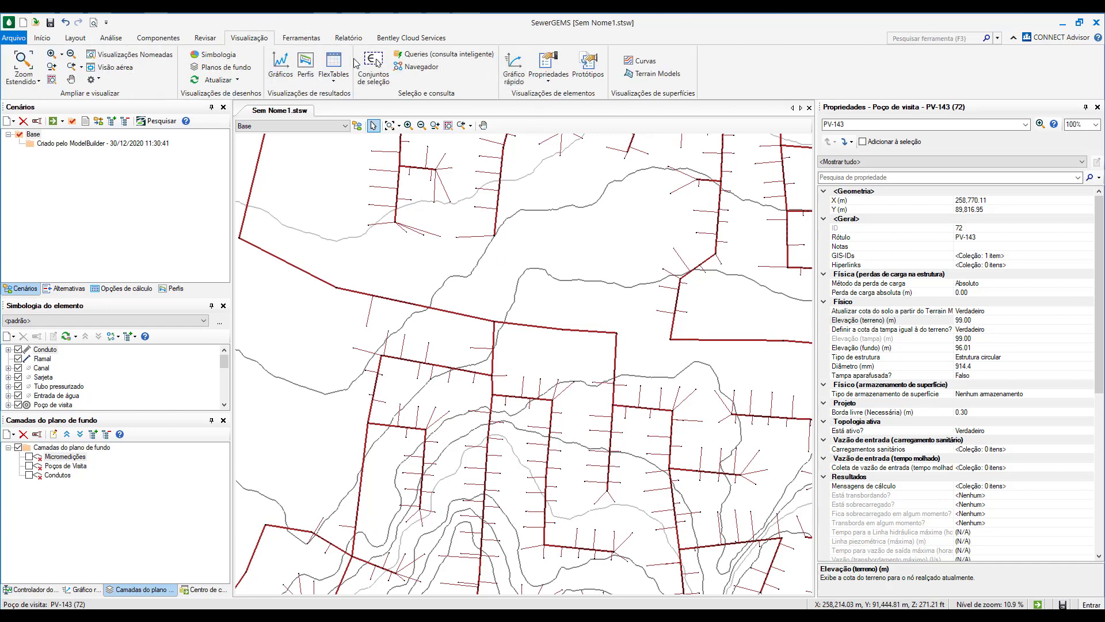
click(306, 66)
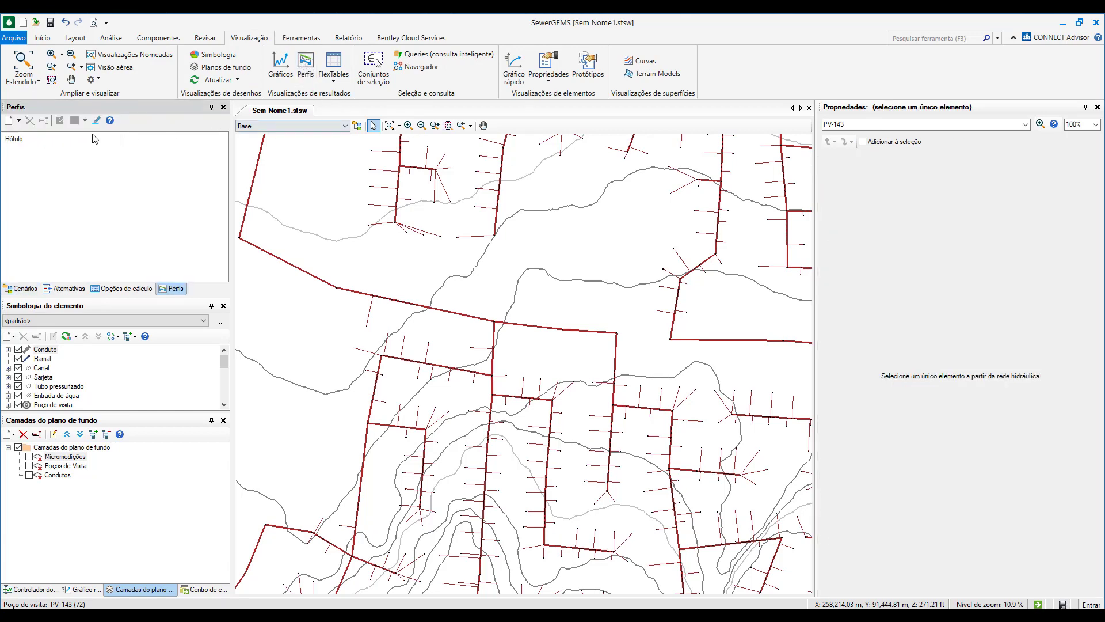
click(10, 122)
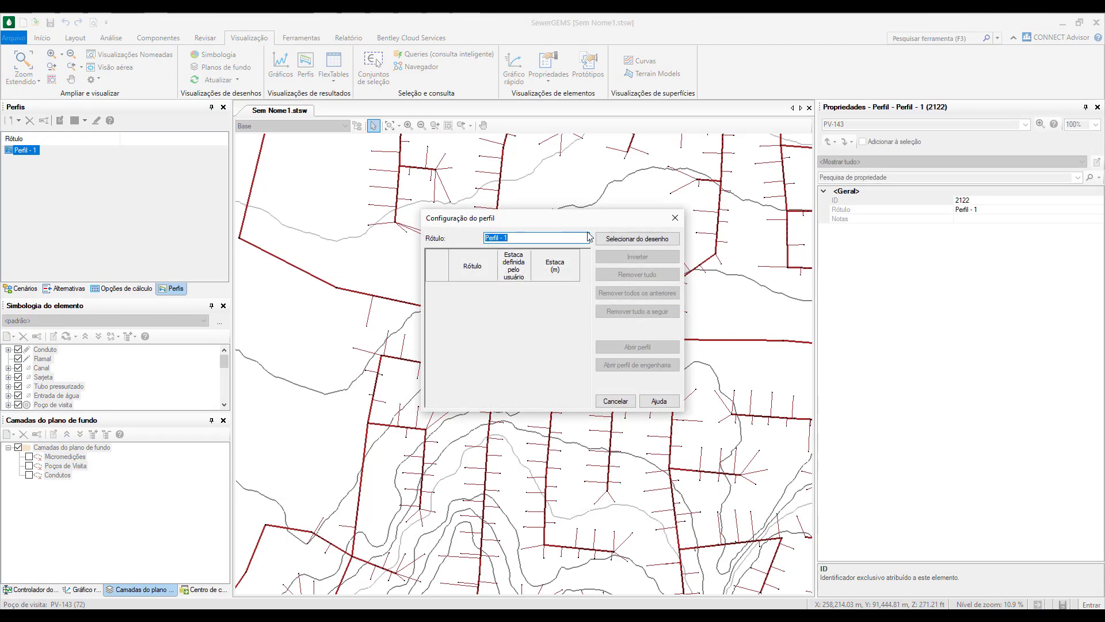
click(633, 238)
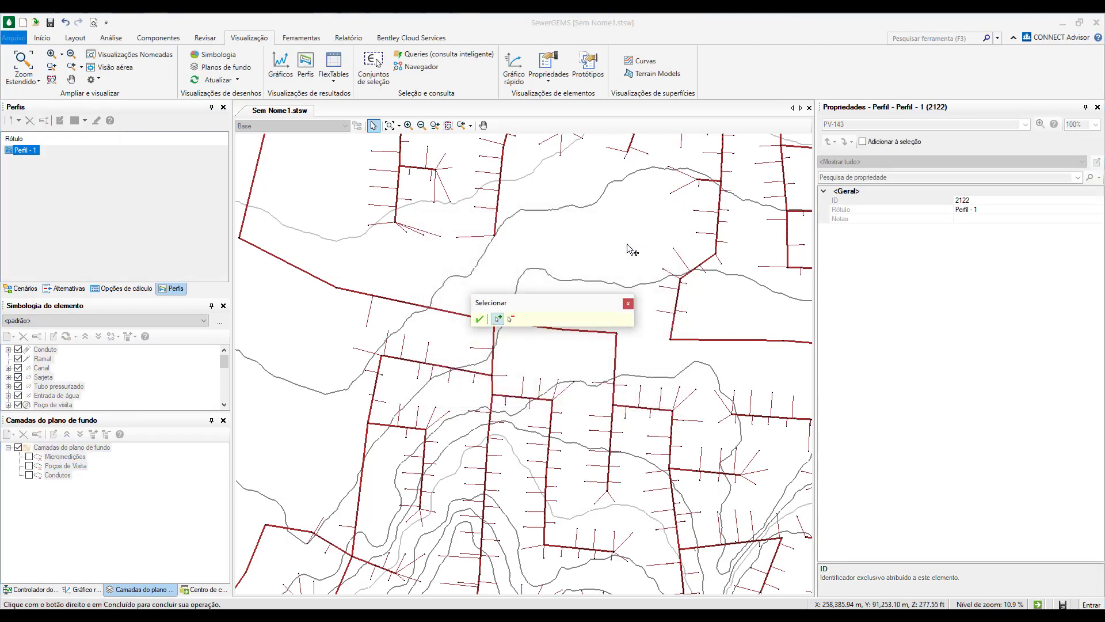
Define the profile along the conduit path from PV-110 to PV-148 and view the resulting longitudinal section.
click(670, 341)
click(679, 217)
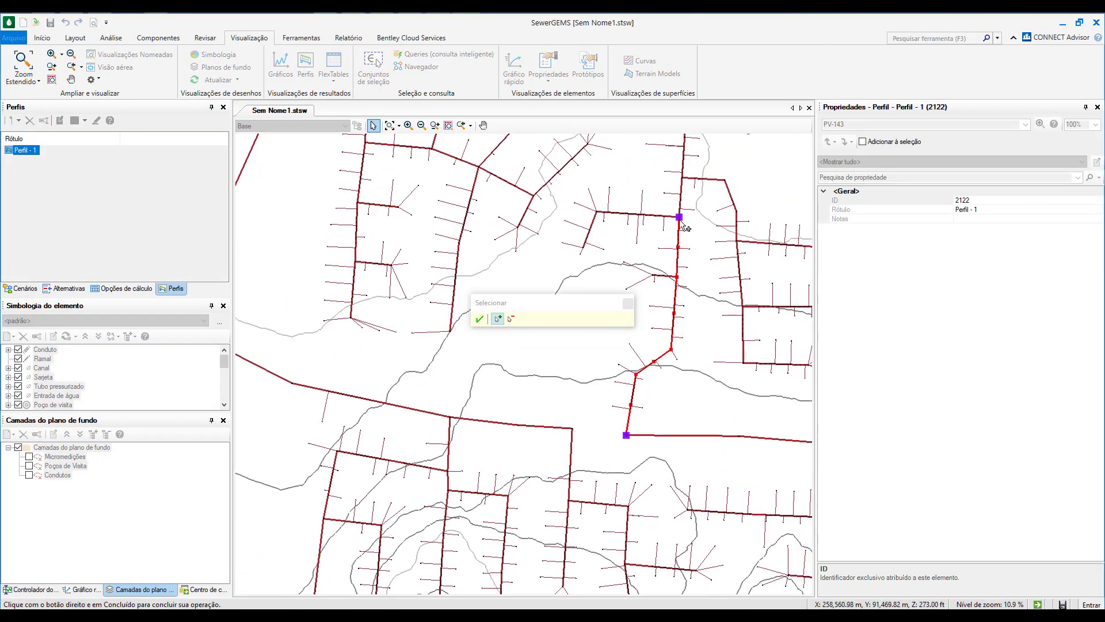
click(481, 319)
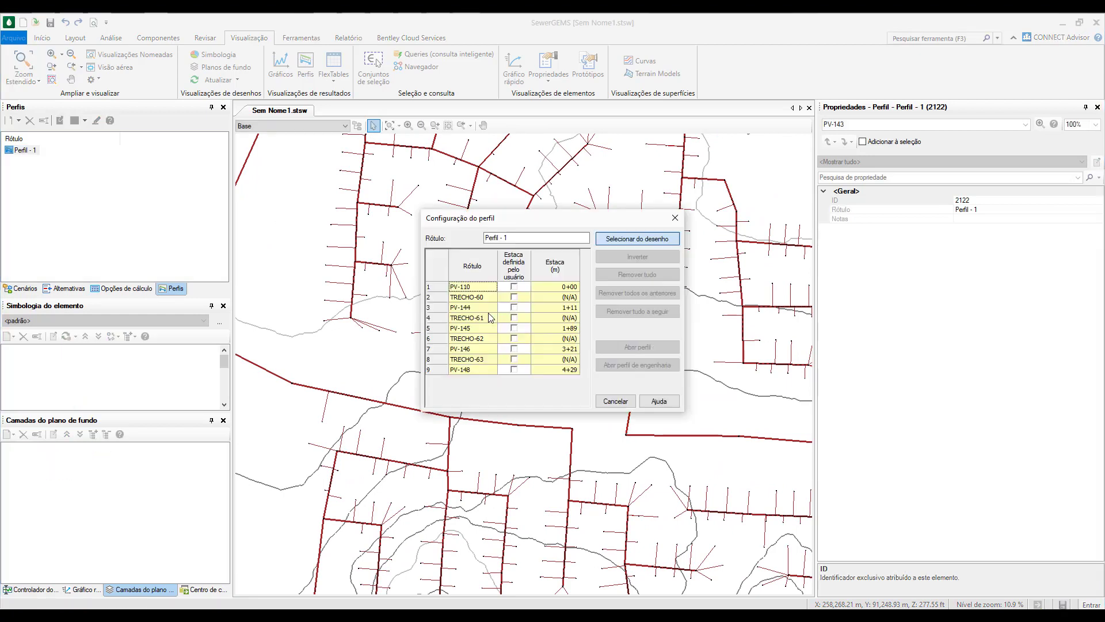
click(639, 345)
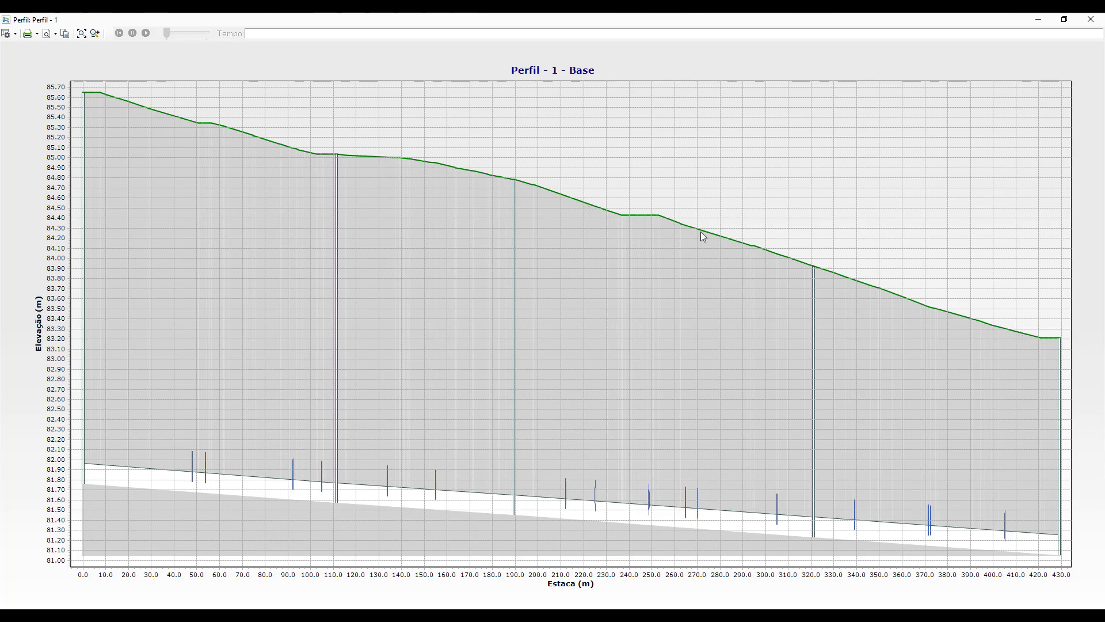
click(1083, 24)
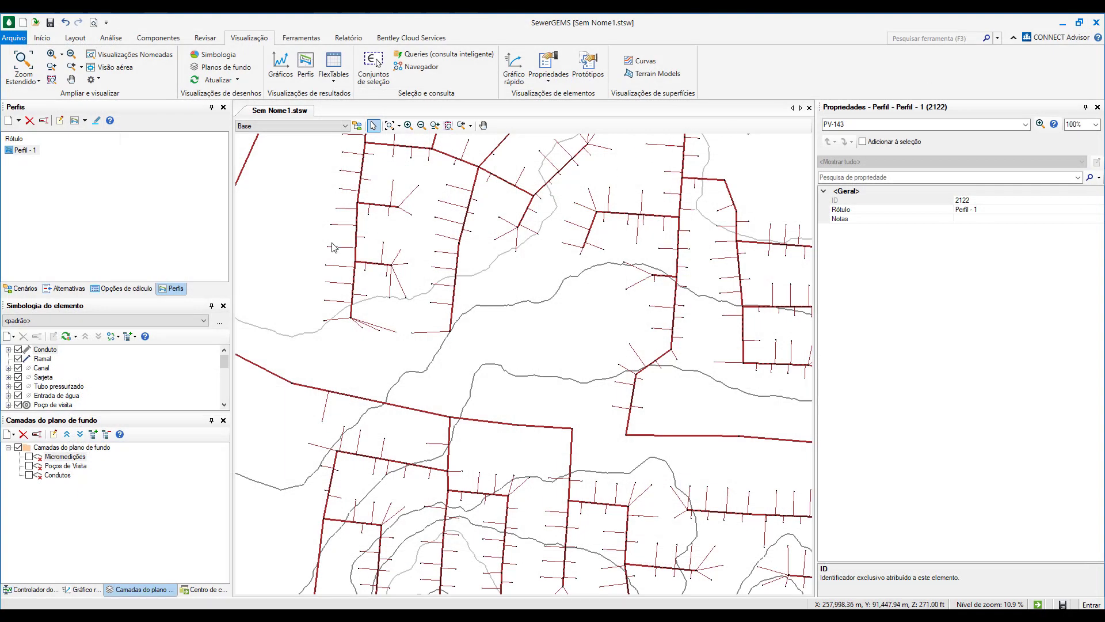
Generate a second profile directly from manhole PV-156, at the junction in the north of the network.
scroll(514, 375, down, 2)
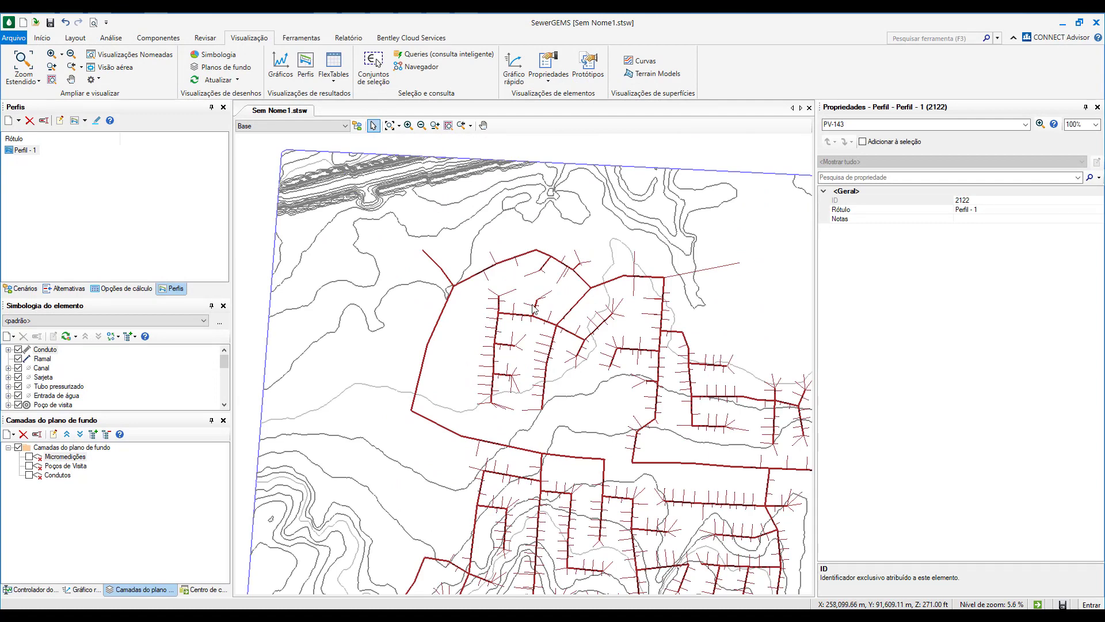
scroll(619, 301, up, 4)
scroll(601, 300, up, 5)
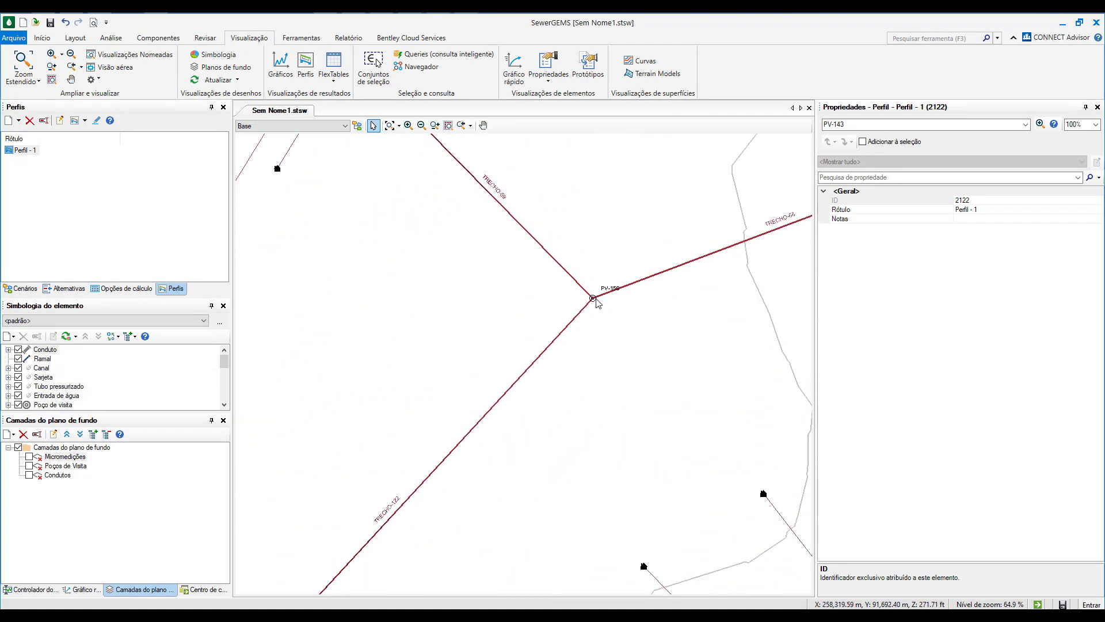
click(592, 299)
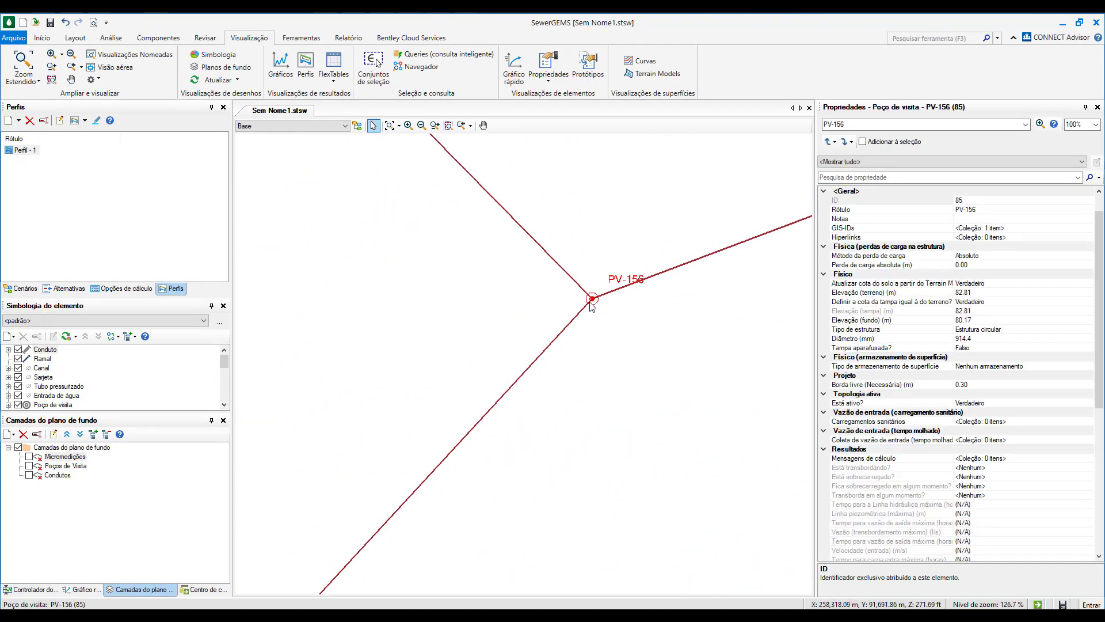
right_click(592, 299)
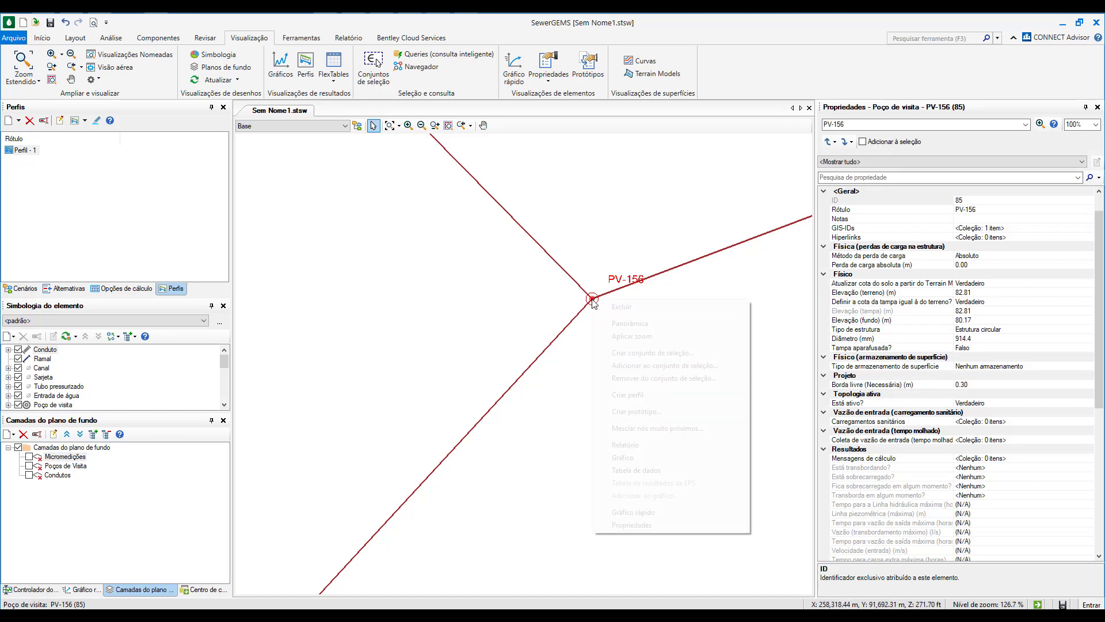
click(604, 397)
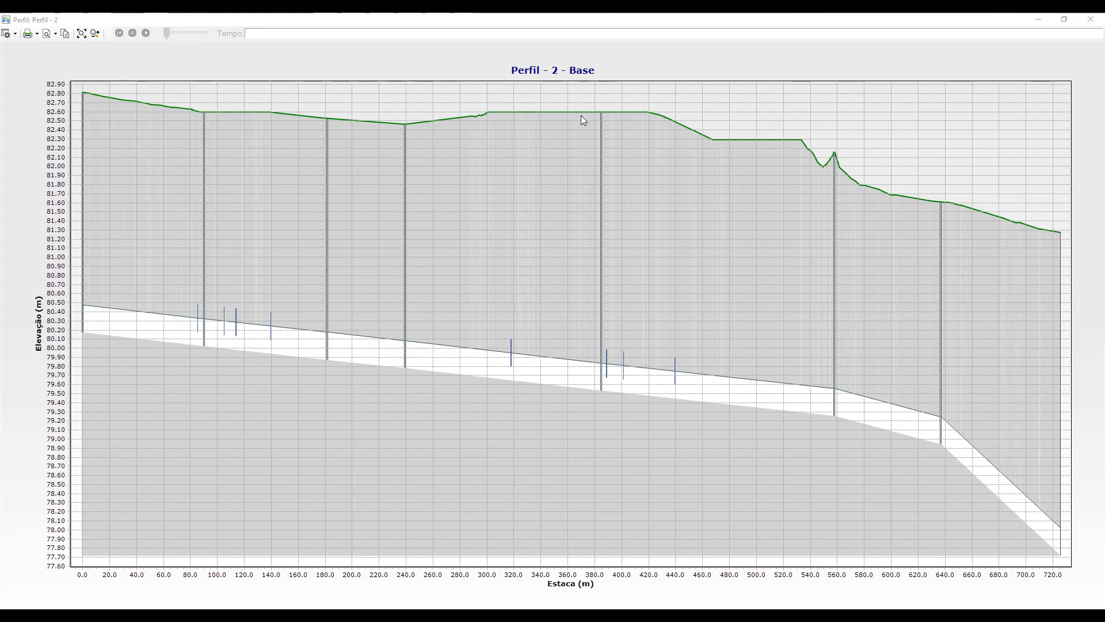
Close the profile started at PV-156 and keep it under the name Perfil - 2.
click(1091, 19)
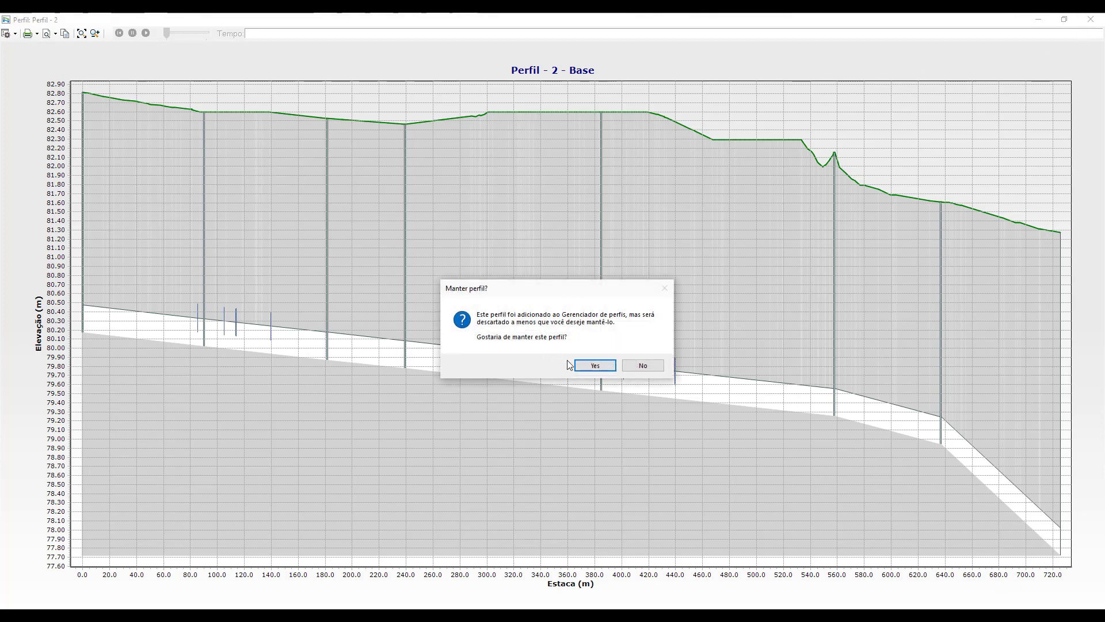
click(599, 365)
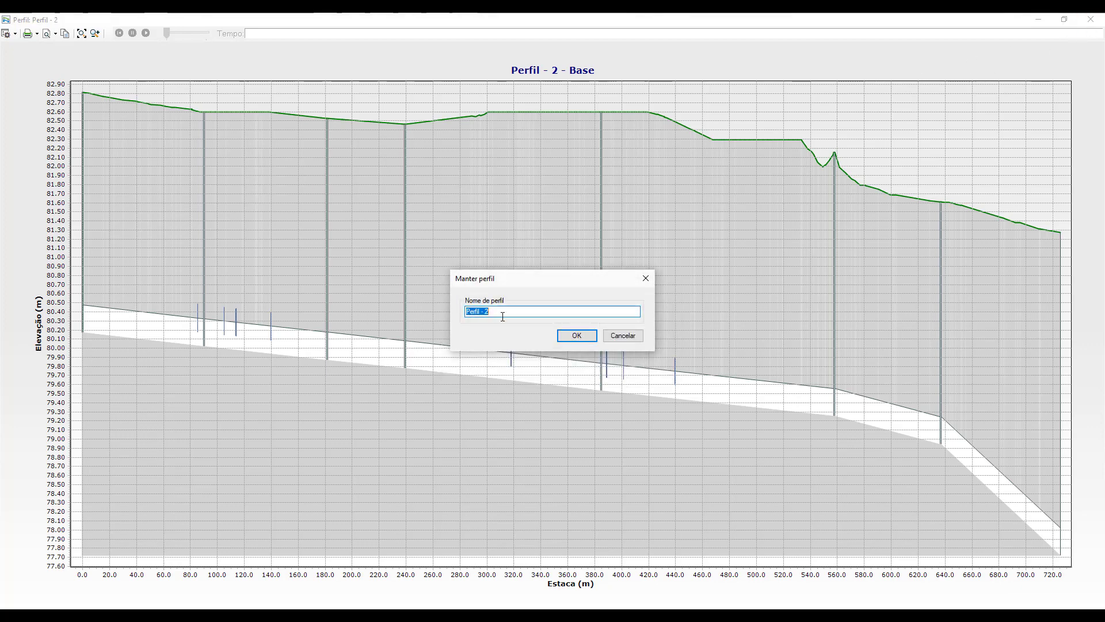
click(585, 337)
click(28, 159)
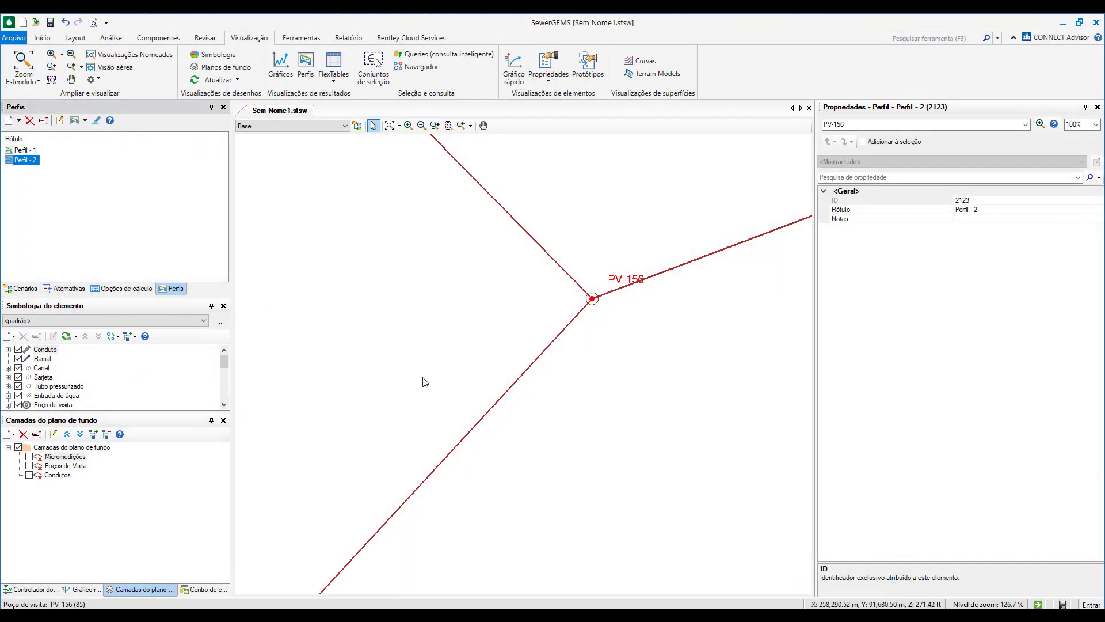
Inspect the base flow, Vazão de base (l/s), of a property connection just north of the conduit leading to PV-186.
scroll(447, 384, down, 3)
scroll(446, 384, down, 2)
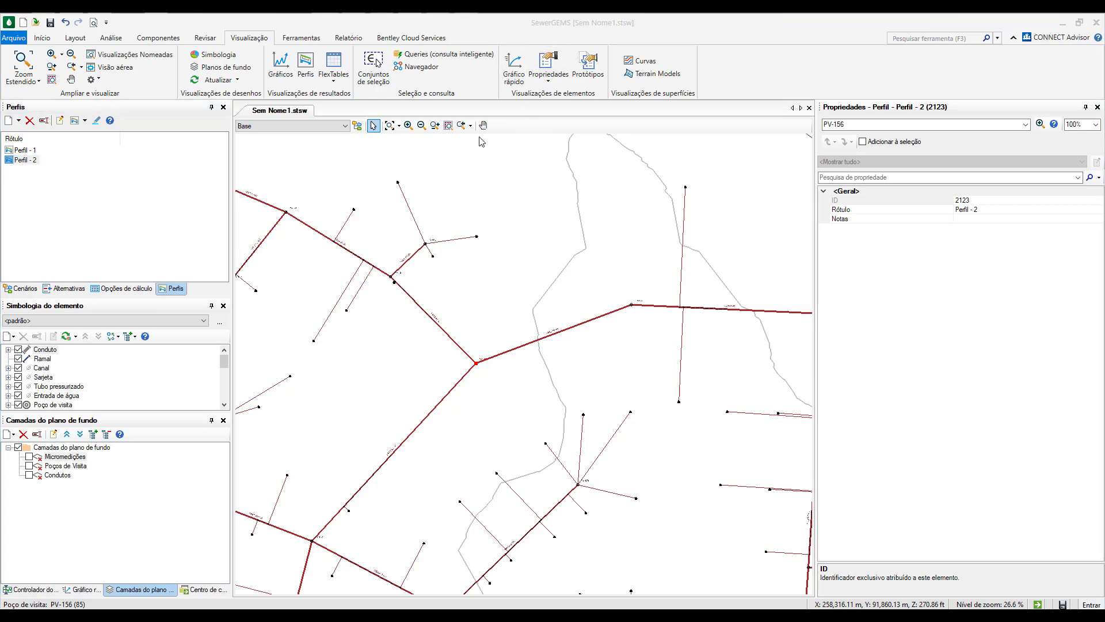
scroll(410, 281, down, 3)
scroll(410, 280, down, 4)
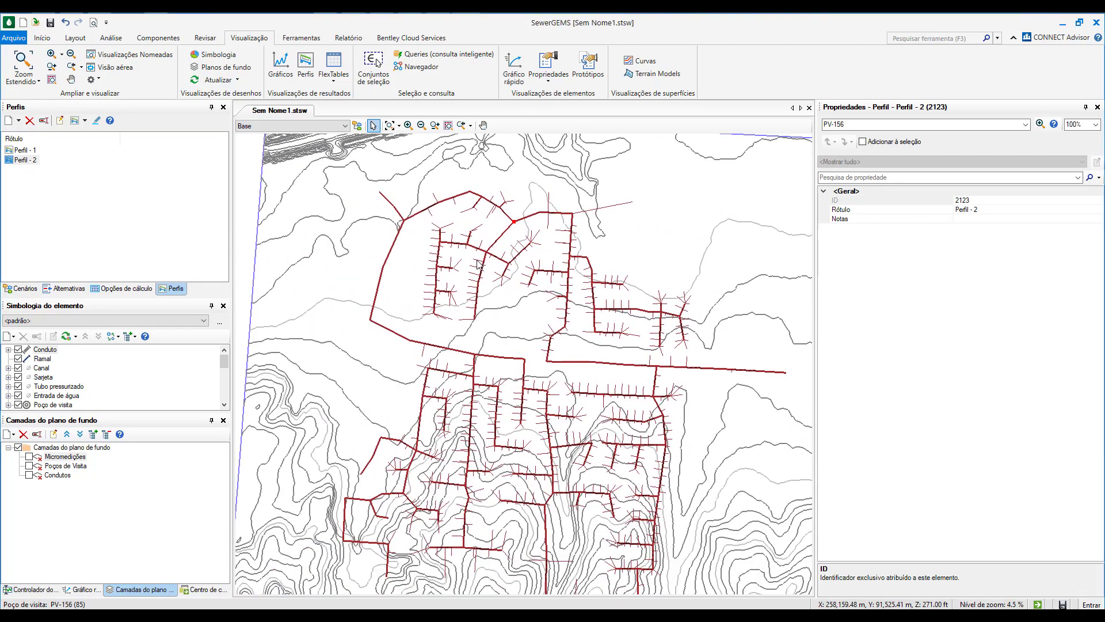
scroll(478, 268, up, 2)
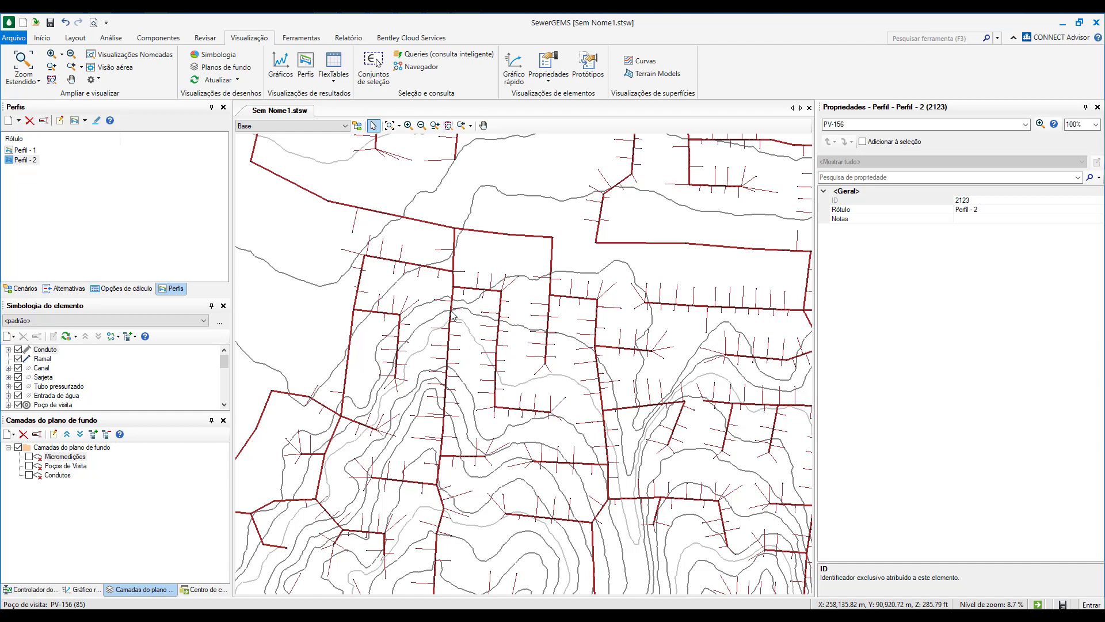
scroll(420, 372, down, 2)
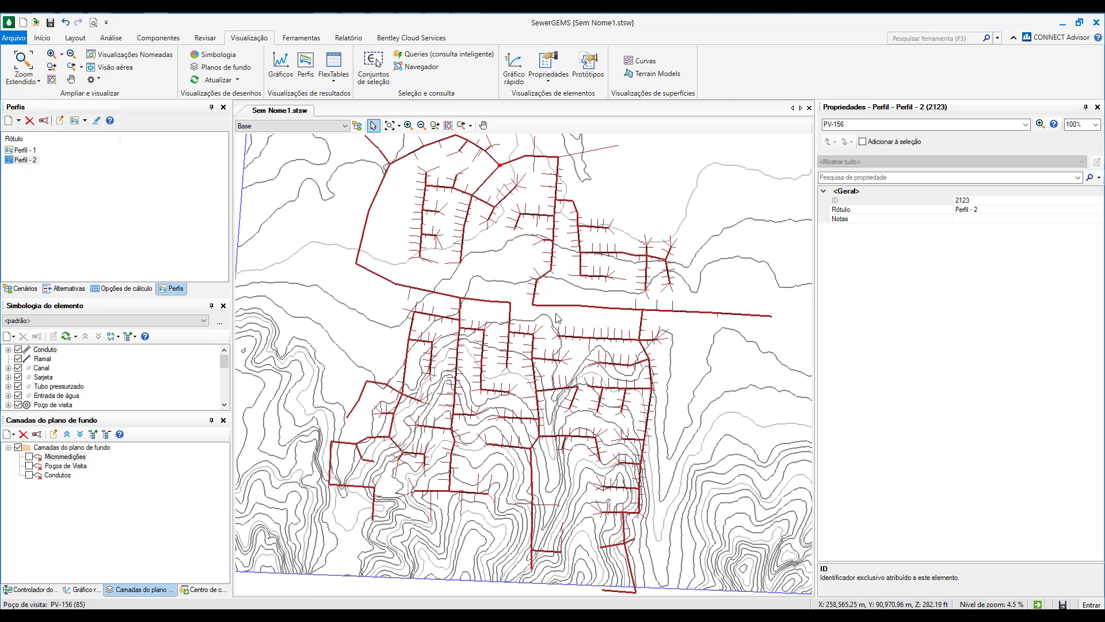
scroll(592, 351, up, 3)
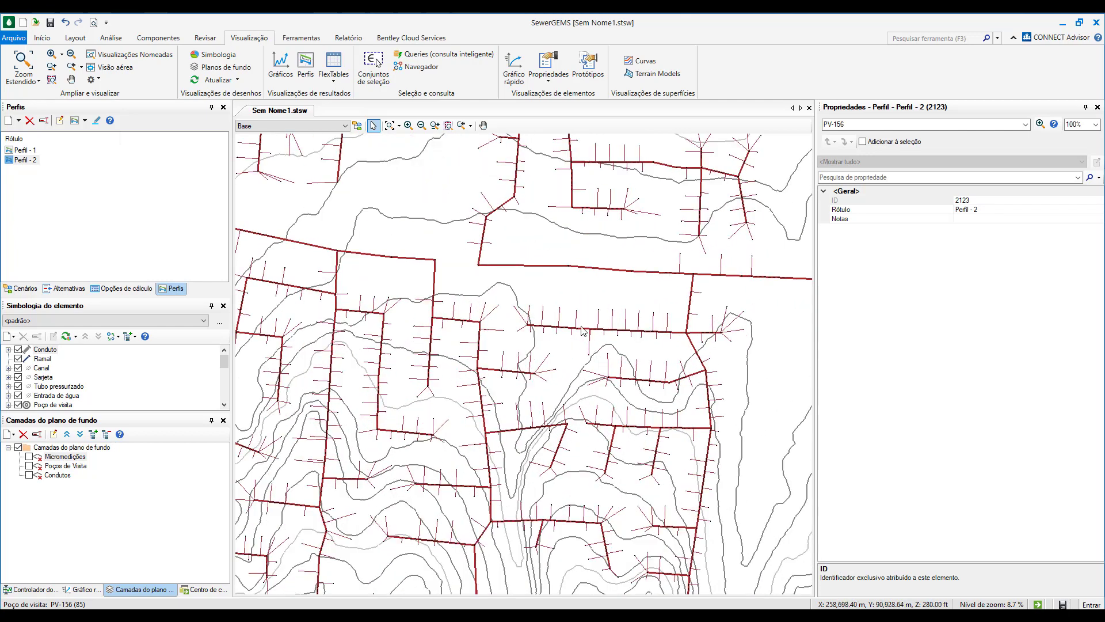
scroll(561, 313, up, 4)
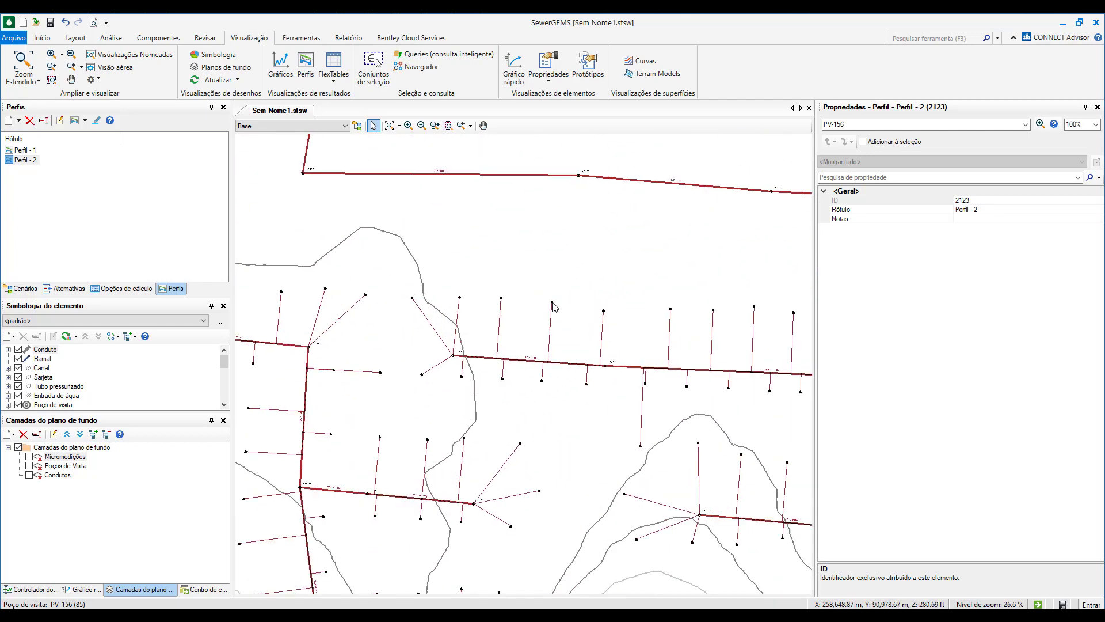
click(554, 302)
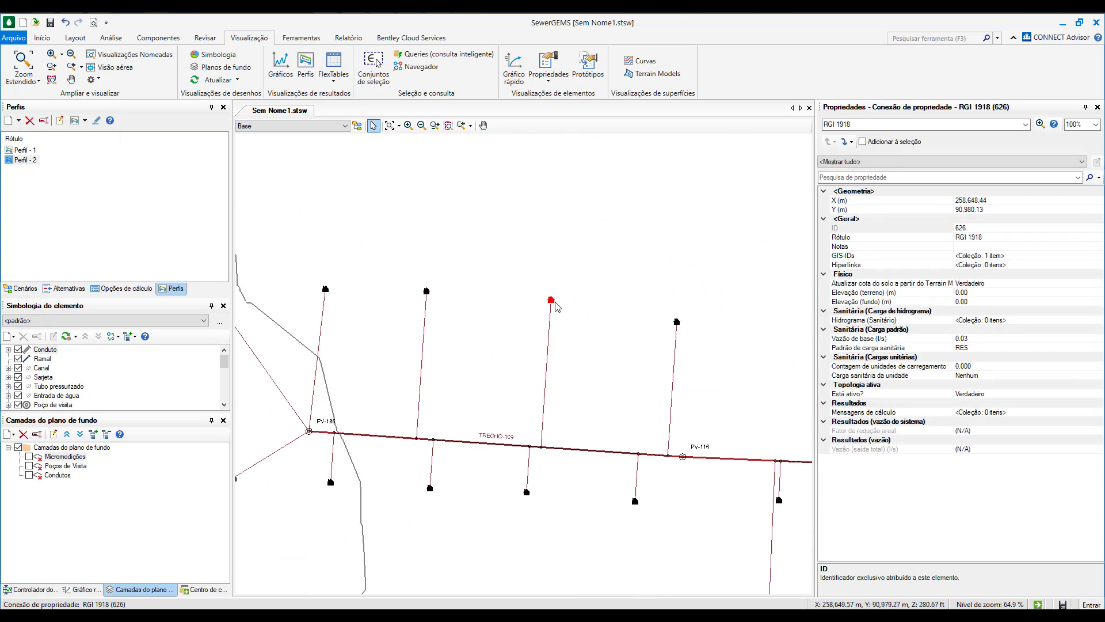
click(854, 340)
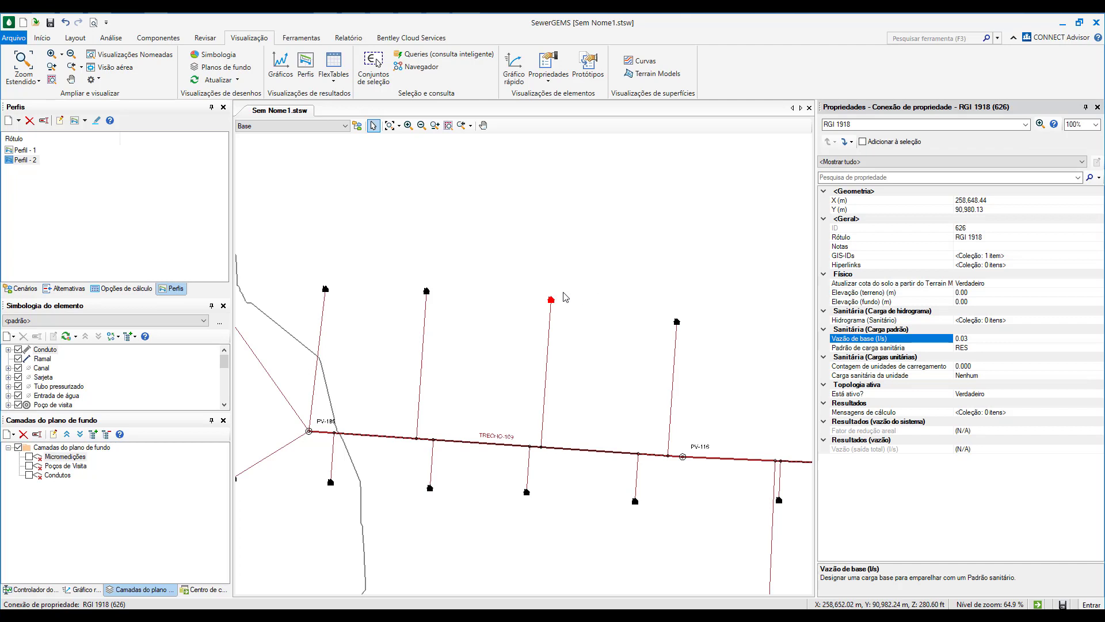
Apply a global edit in the property connection FlexTable that multiplies all Base Flow values by 0.80.
click(336, 80)
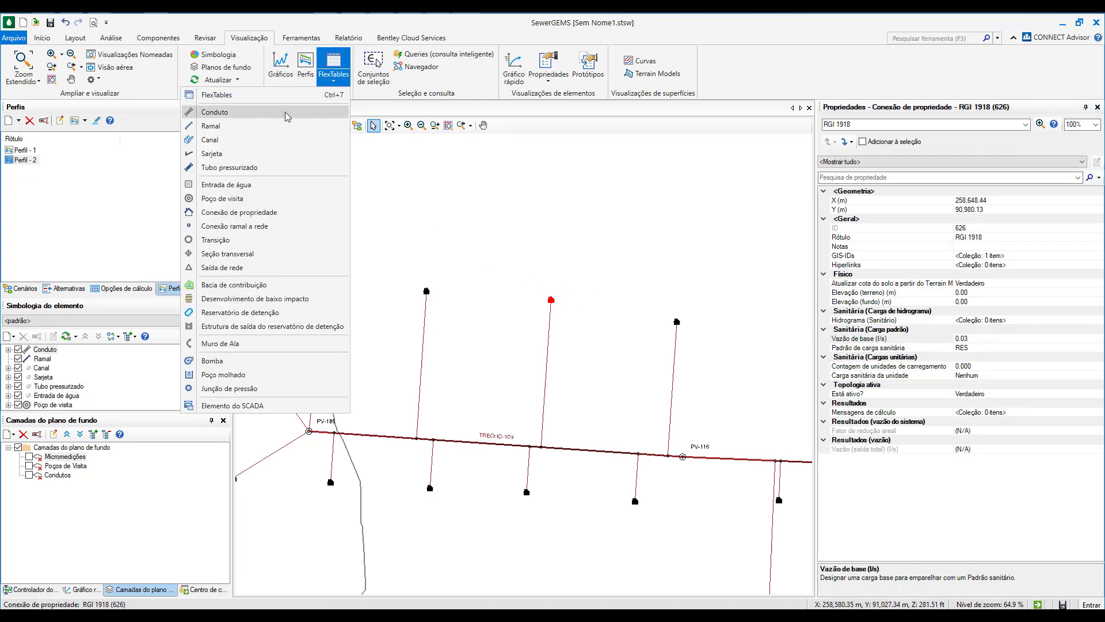
click(252, 213)
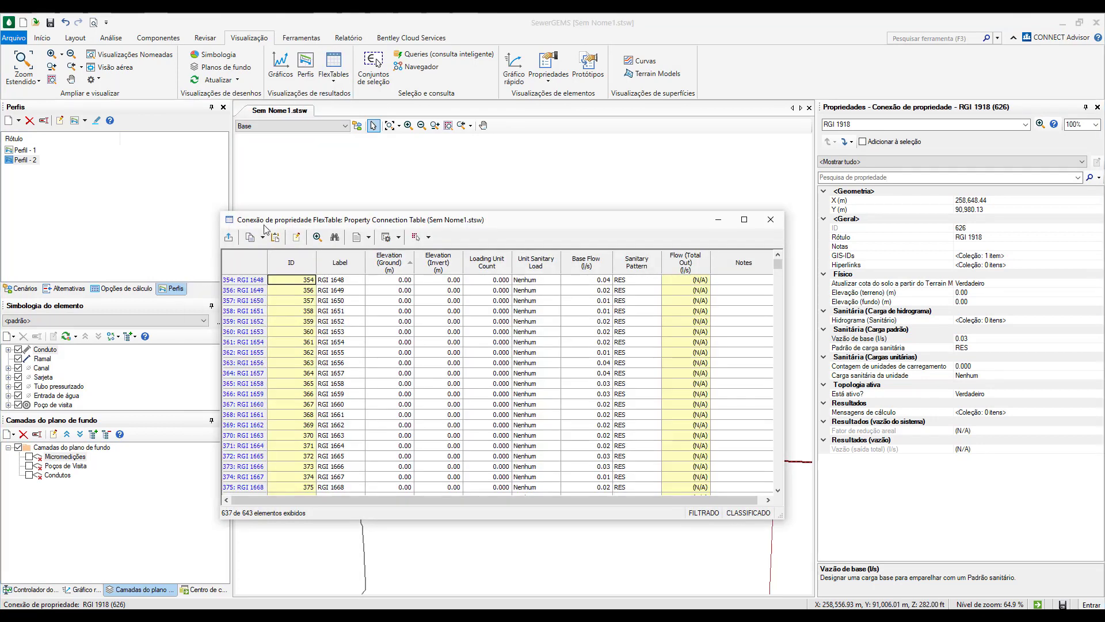
right_click(590, 264)
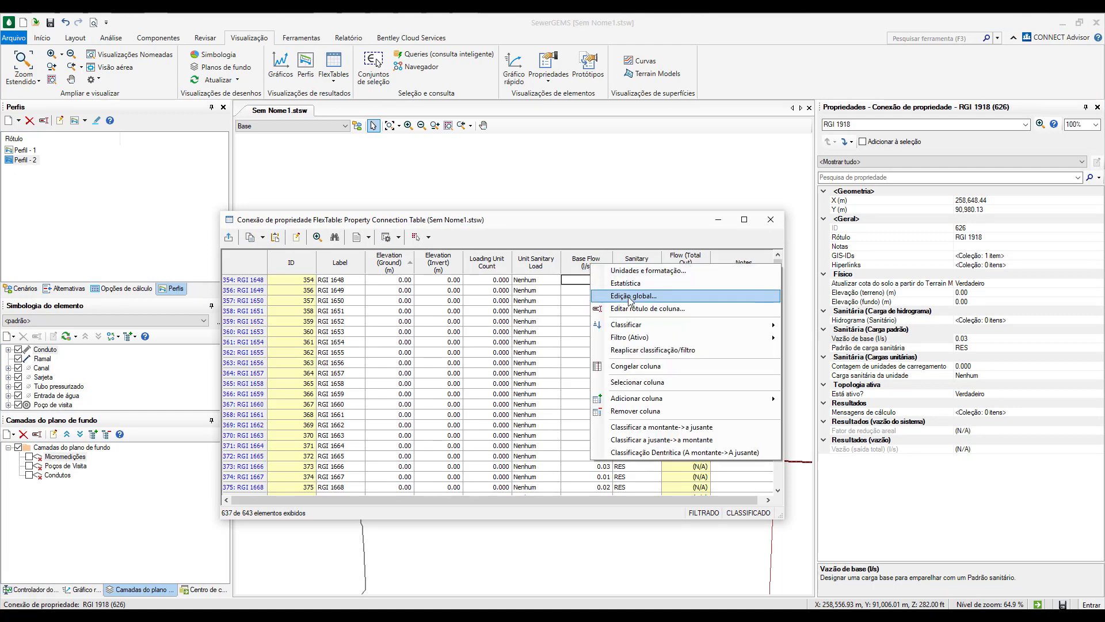
click(620, 297)
click(525, 275)
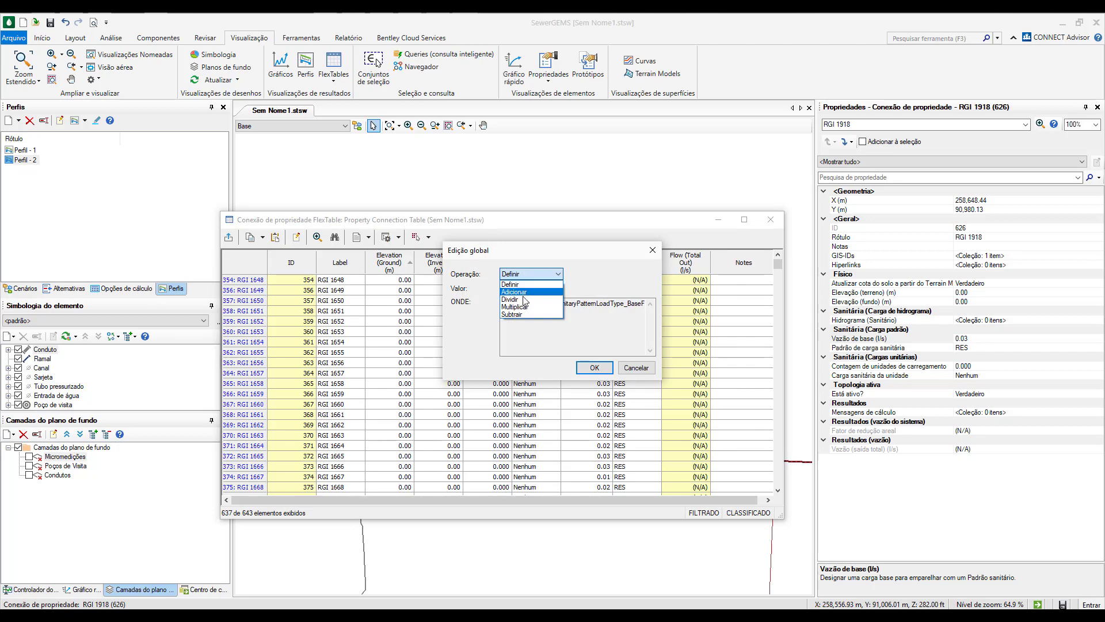
click(521, 308)
click(523, 289)
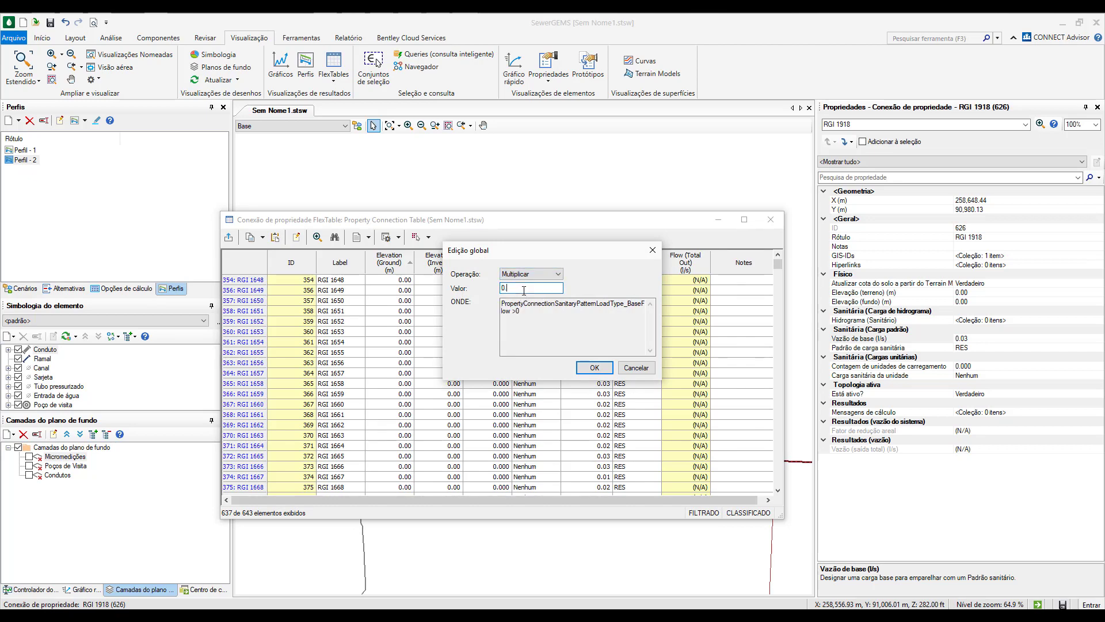
text(.80)
click(583, 366)
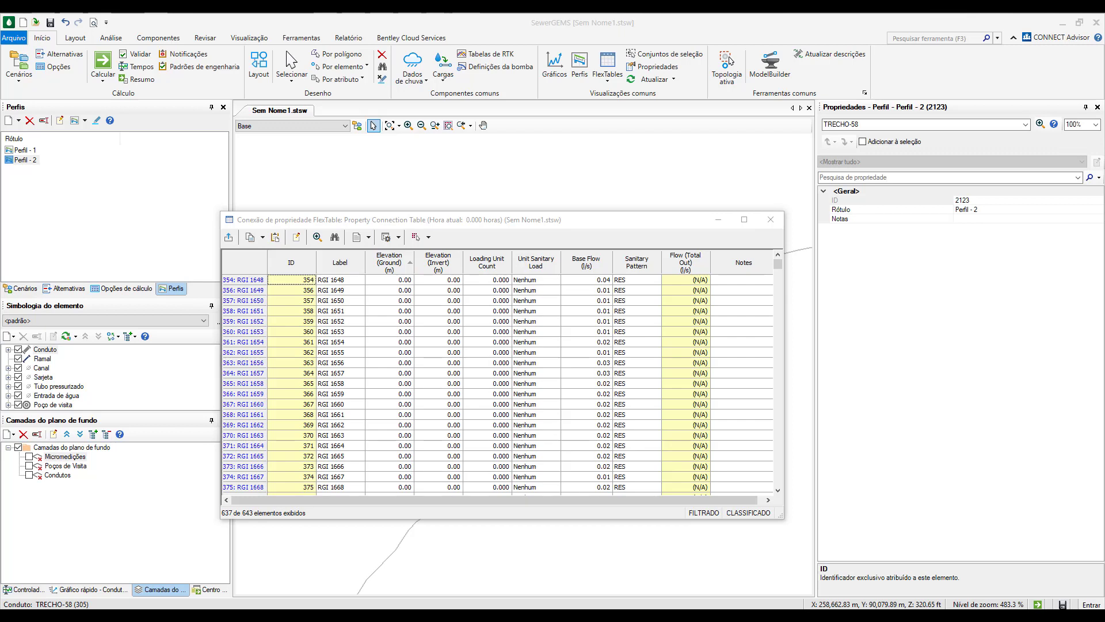
Check the available sanitary load patterns, Padrão de carga sanitária, on a property connection just north of conduit TRECHO-143.
click(773, 219)
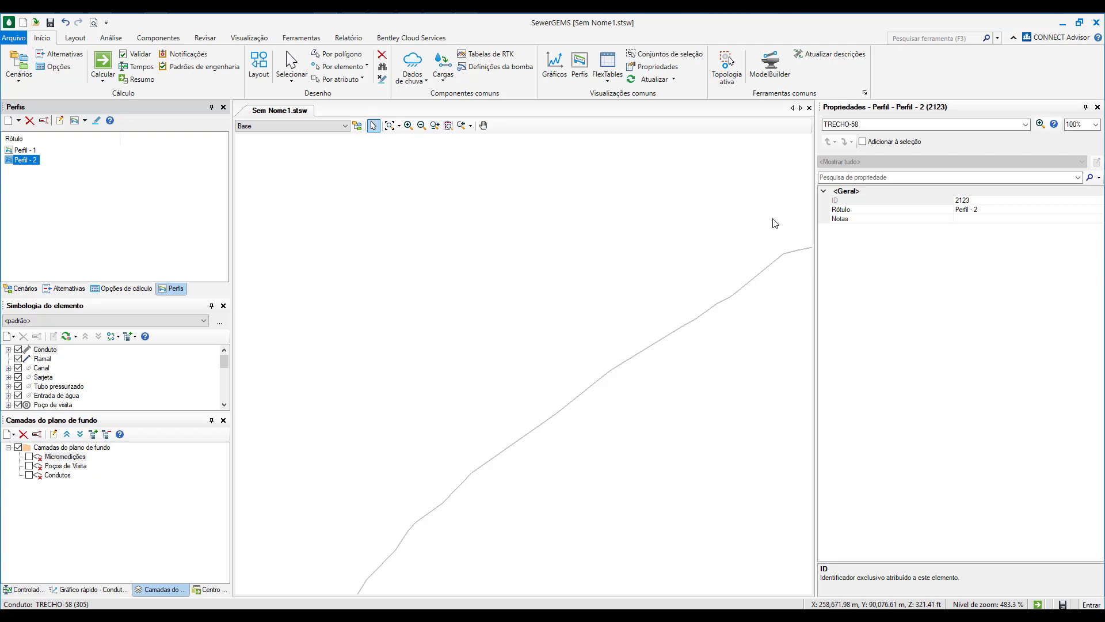
middle_click(709, 221)
middle_click(709, 222)
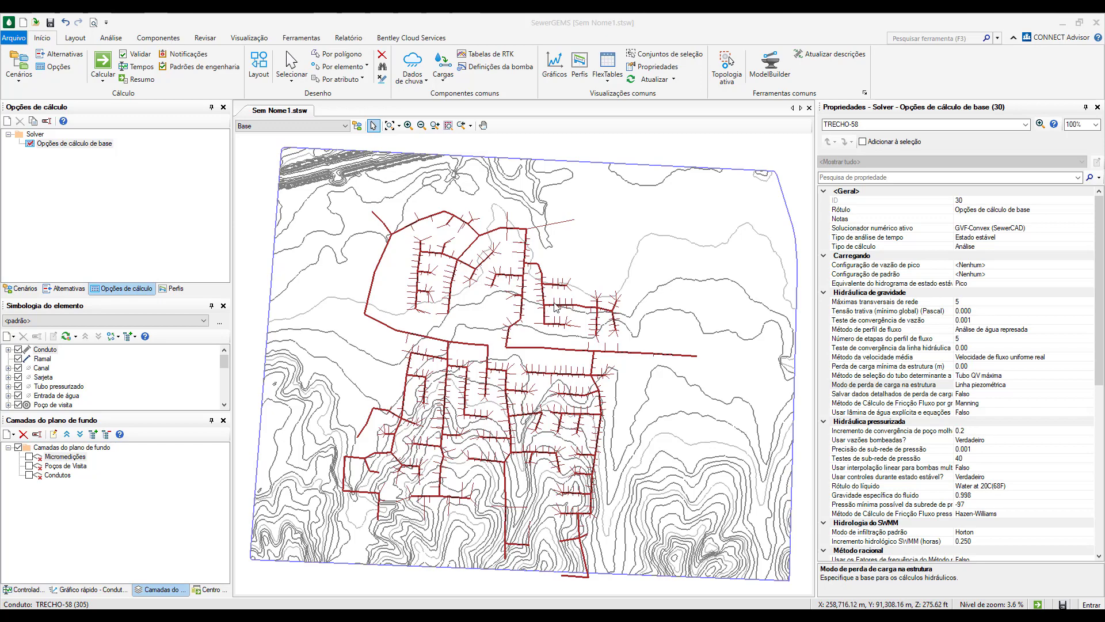
scroll(556, 306, up, 8)
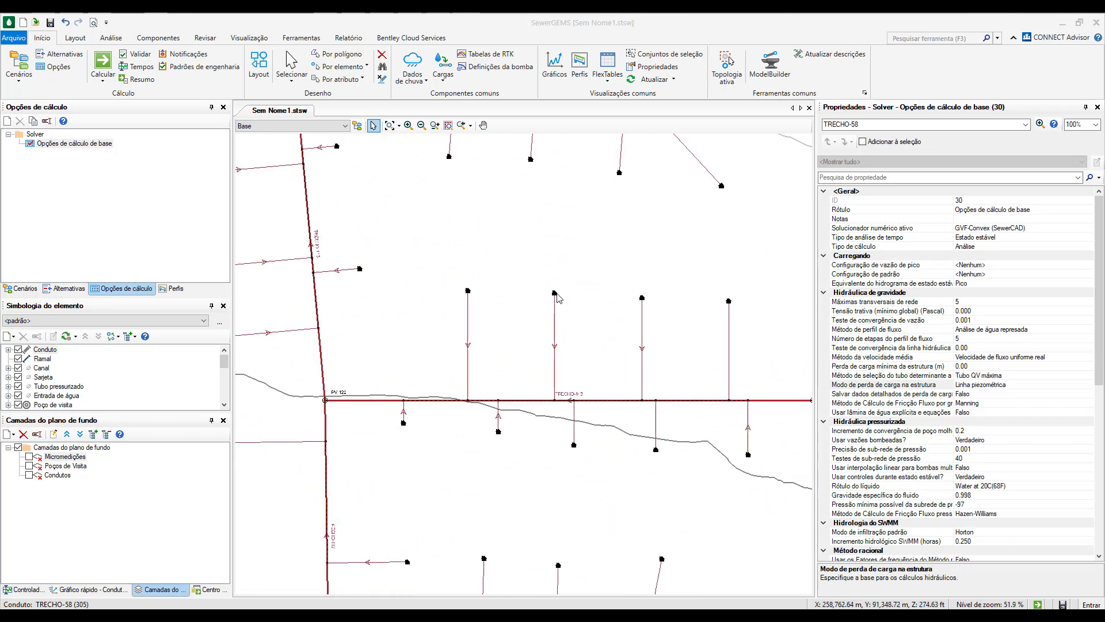
scroll(556, 297, up, 2)
click(554, 292)
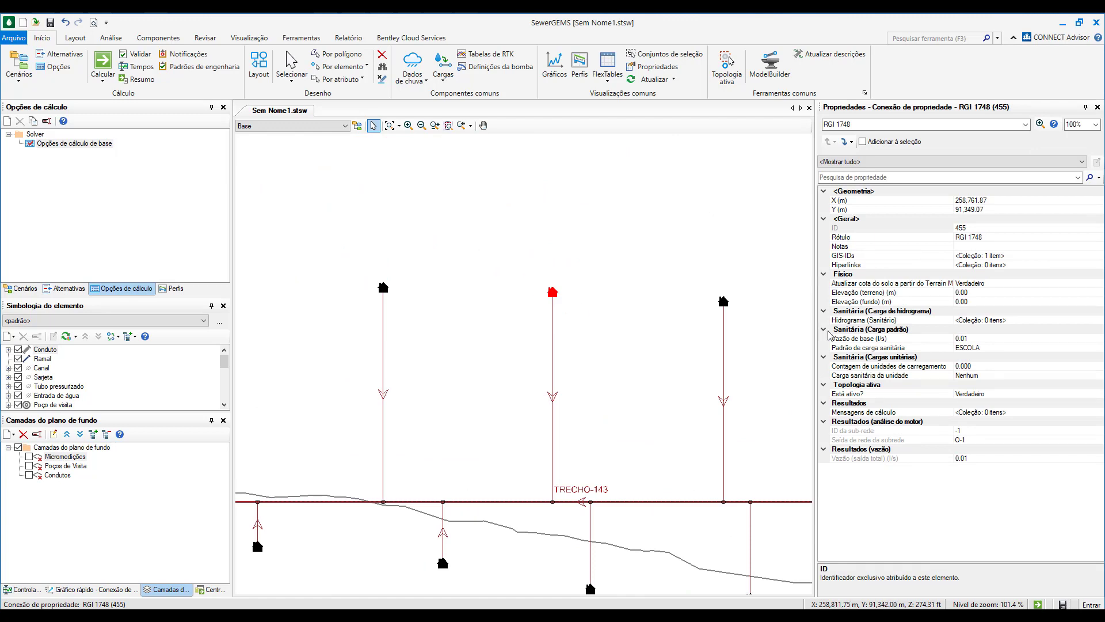
click(914, 349)
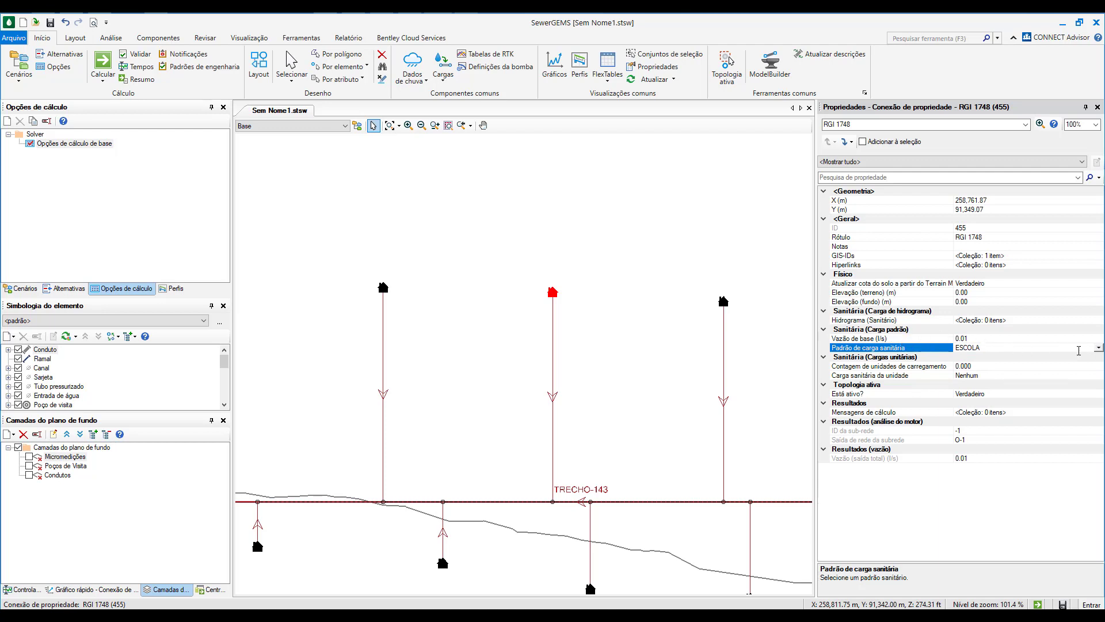
click(1098, 348)
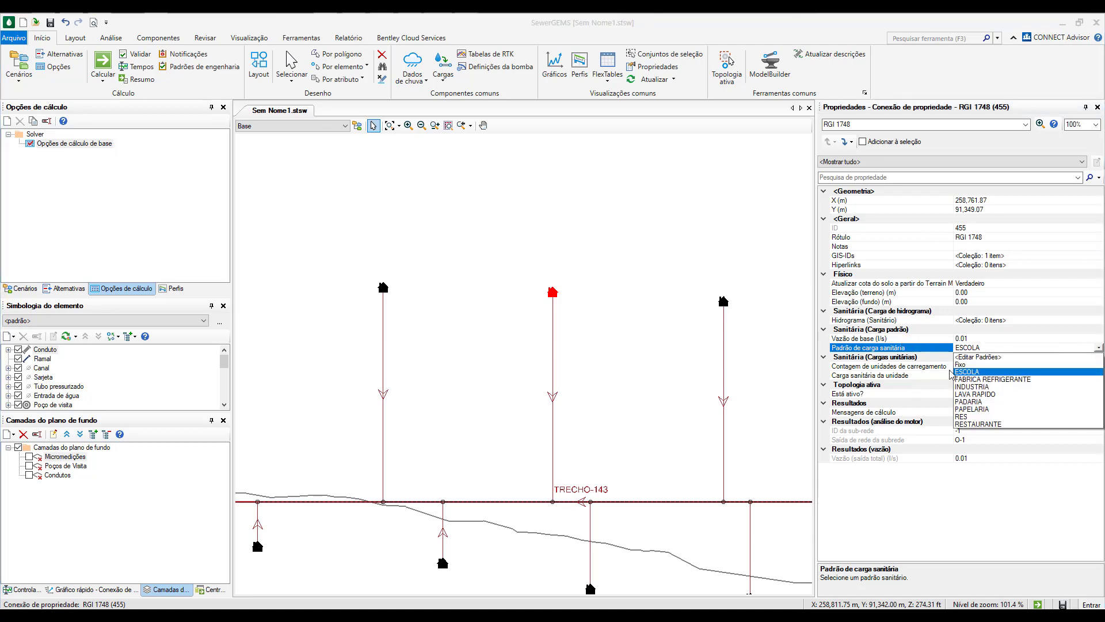
click(892, 349)
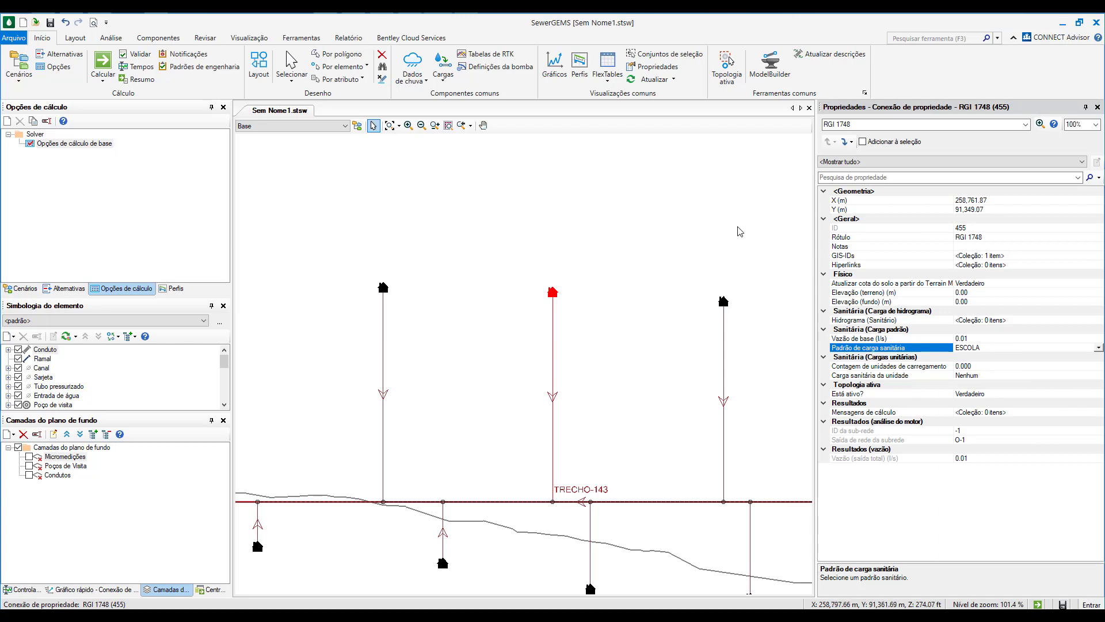
Apply a global edit in the property connection FlexTable that sets every Sanitary Pattern to Fixo, and close the table.
click(607, 74)
click(511, 212)
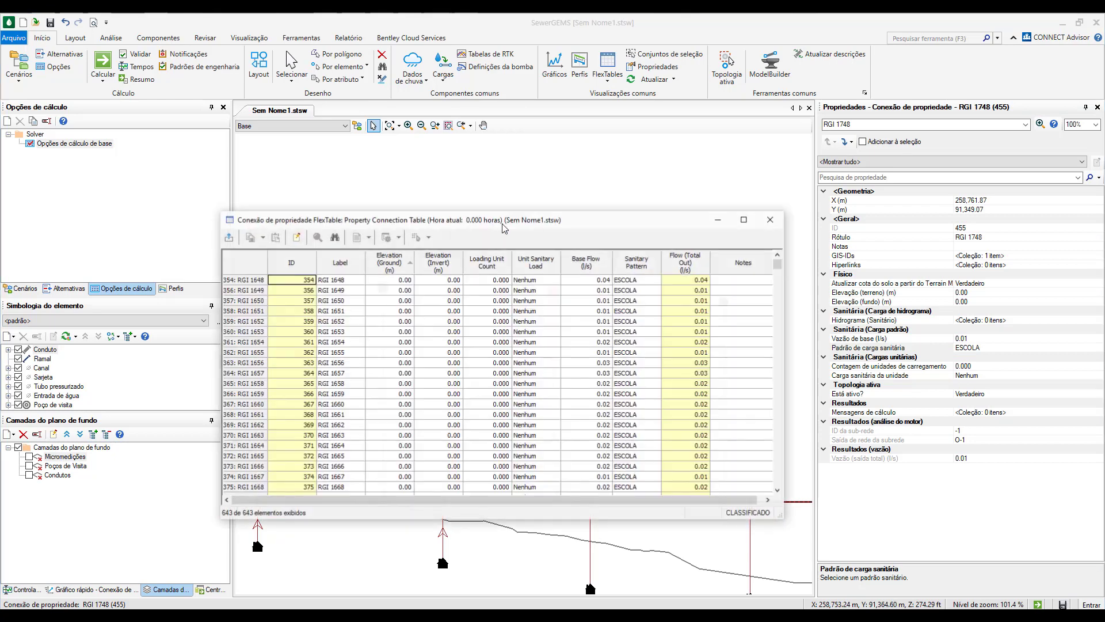
right_click(634, 269)
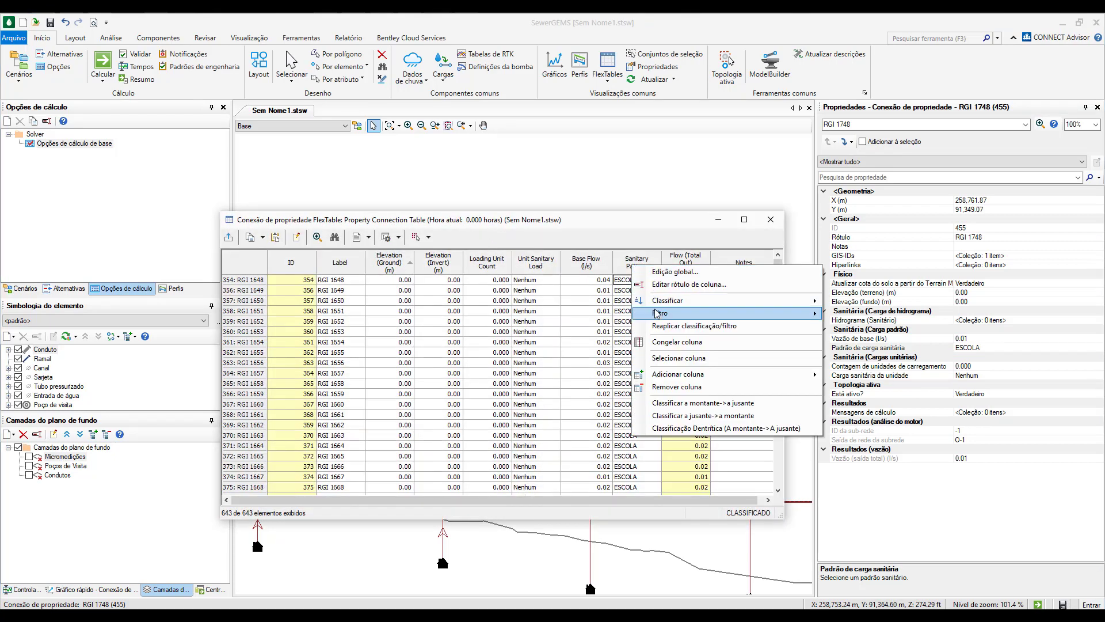
click(676, 272)
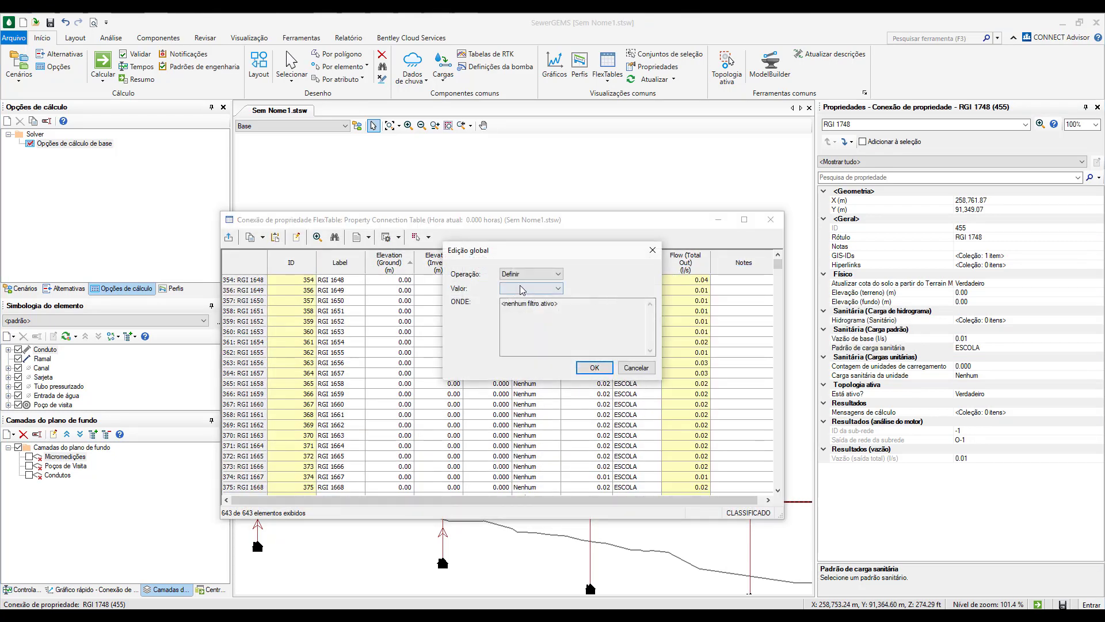
click(521, 288)
click(508, 298)
click(595, 370)
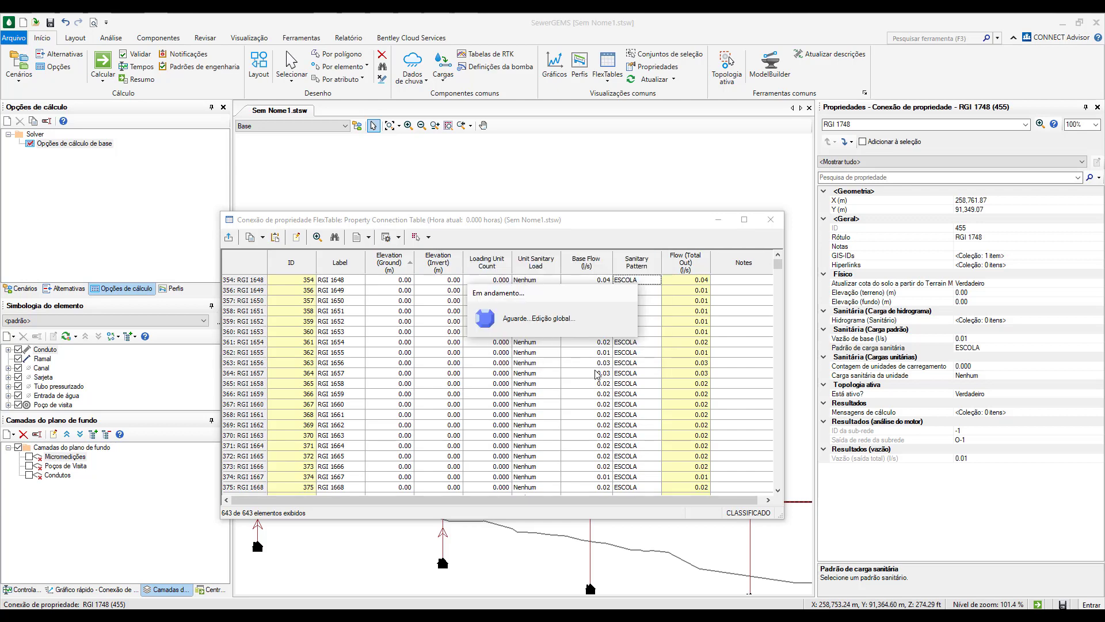
click(771, 220)
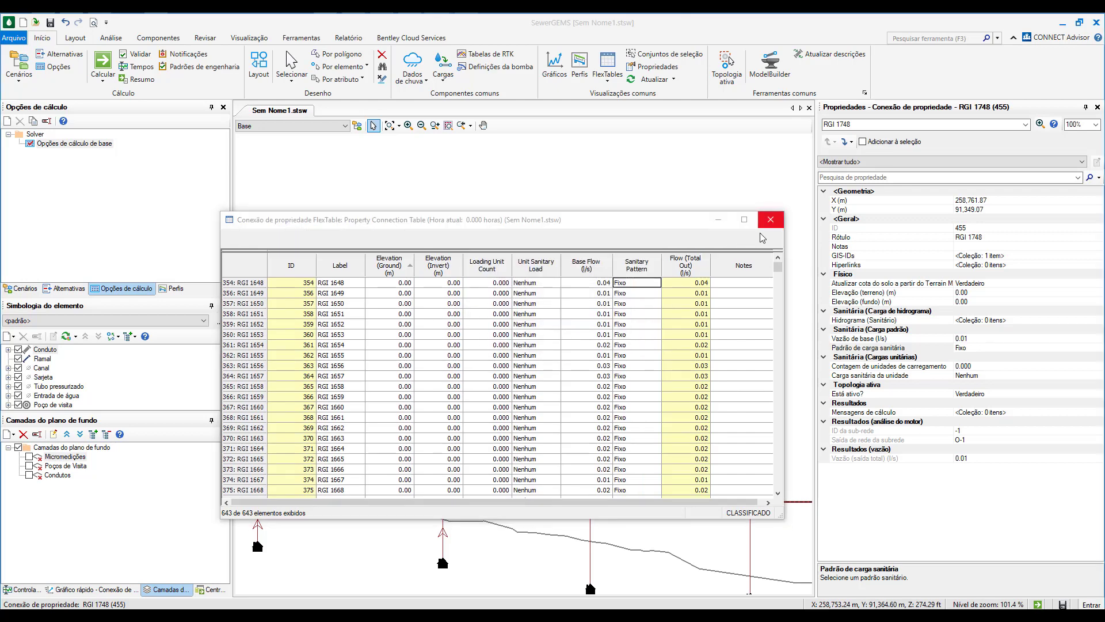
Inspect the active numerical solver, Solucionador numérico ativo, in the base calculation options of the Solver.
middle_click(677, 335)
middle_click(677, 335)
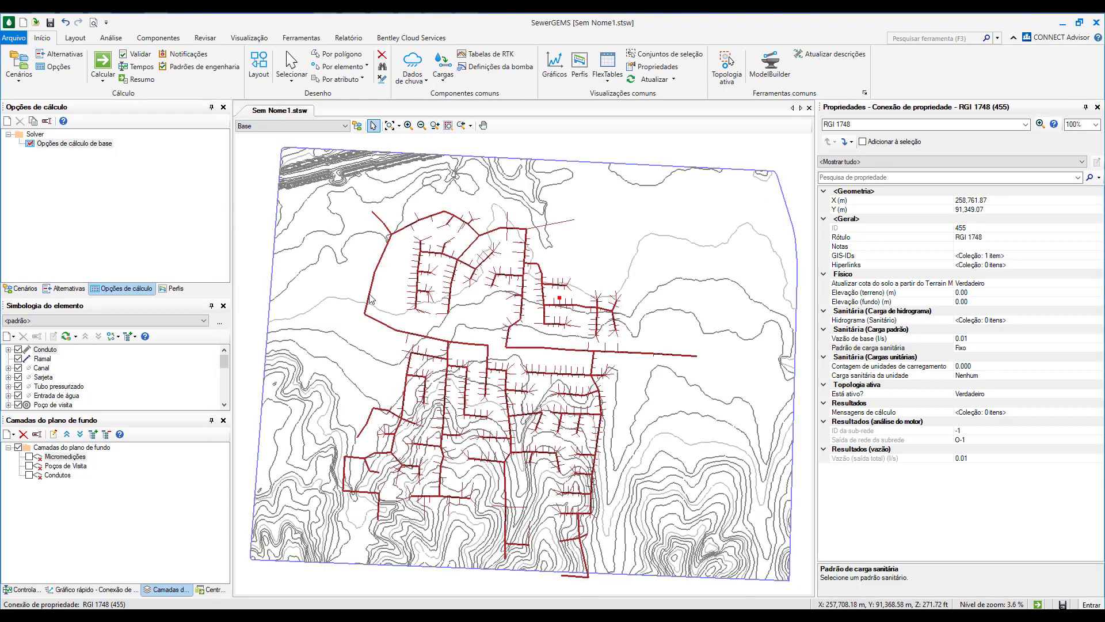
click(27, 146)
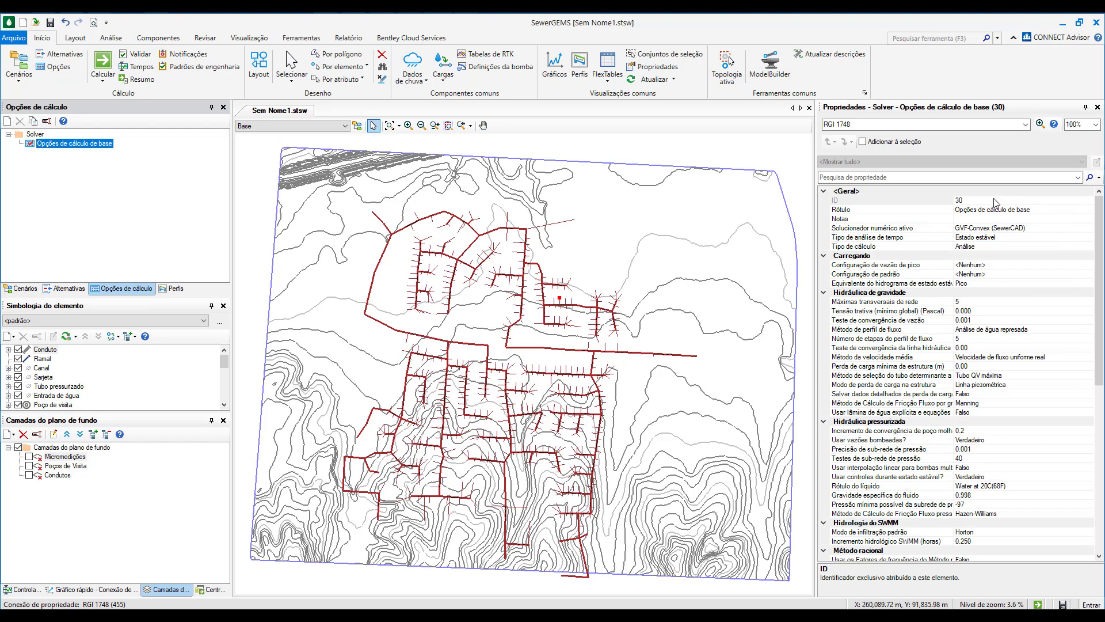
click(865, 229)
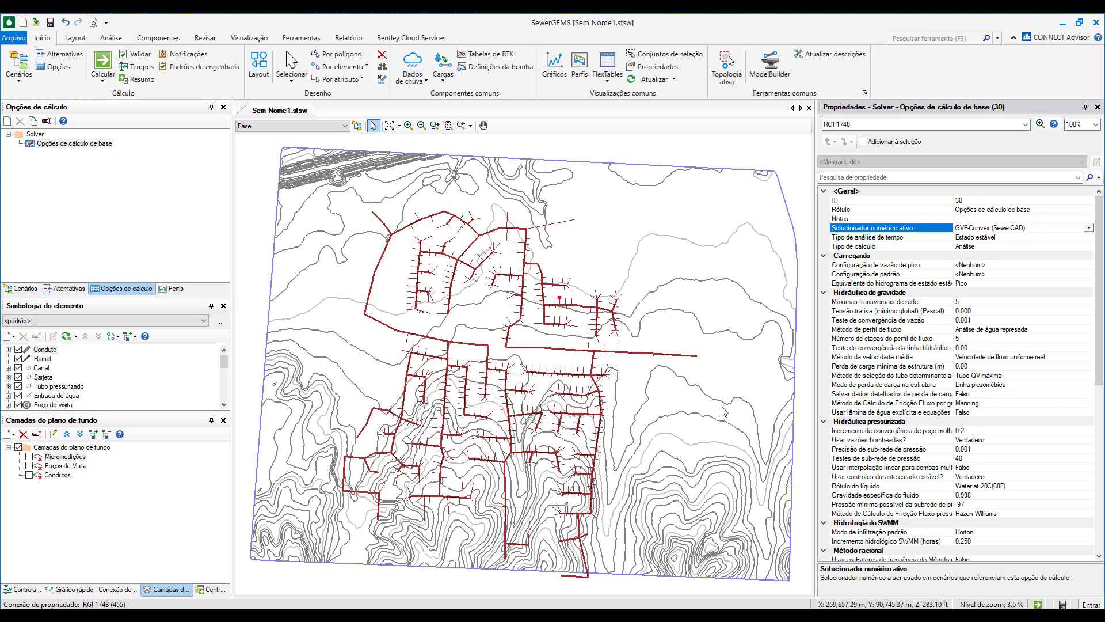
Calculate the Base scenario, look through the resulting user notifications for the conduits, and close the list.
click(101, 63)
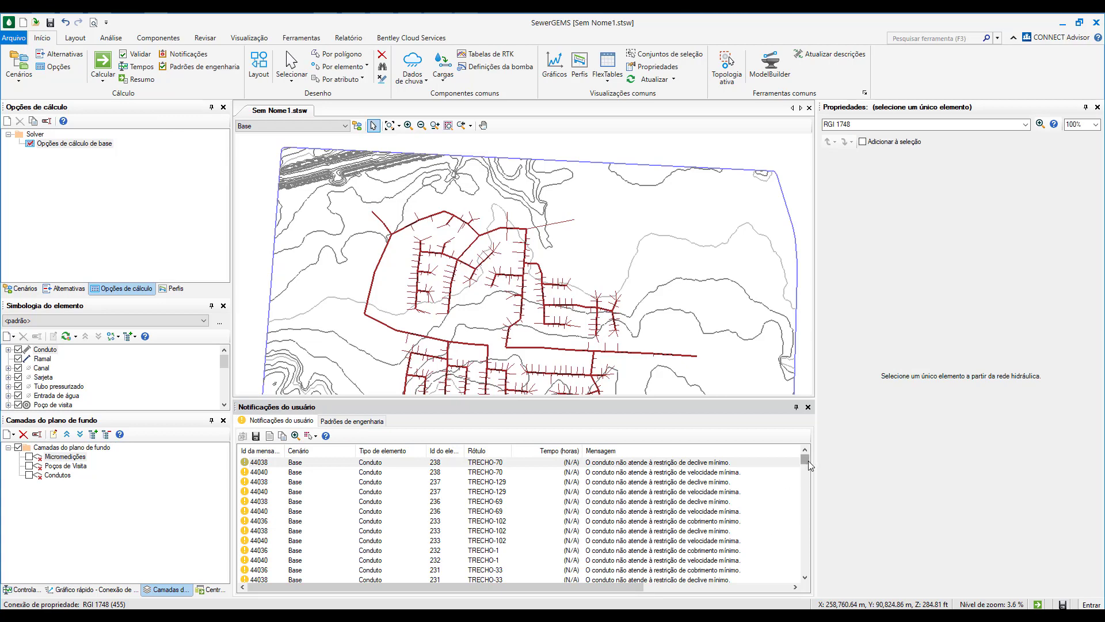
drag(806, 460, 803, 592)
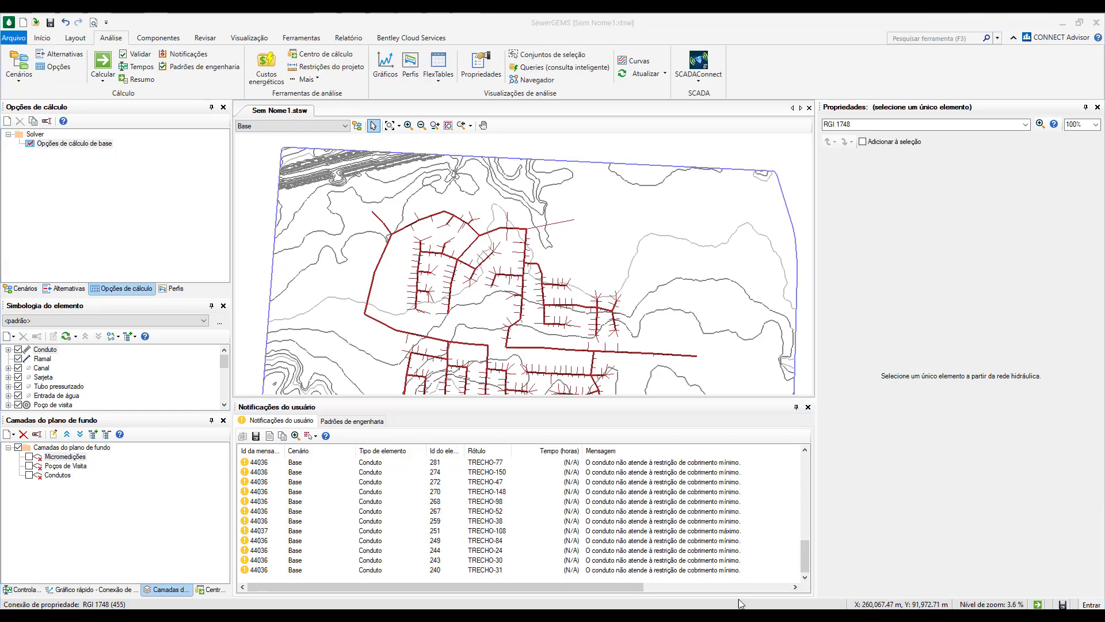
drag(807, 559, 805, 464)
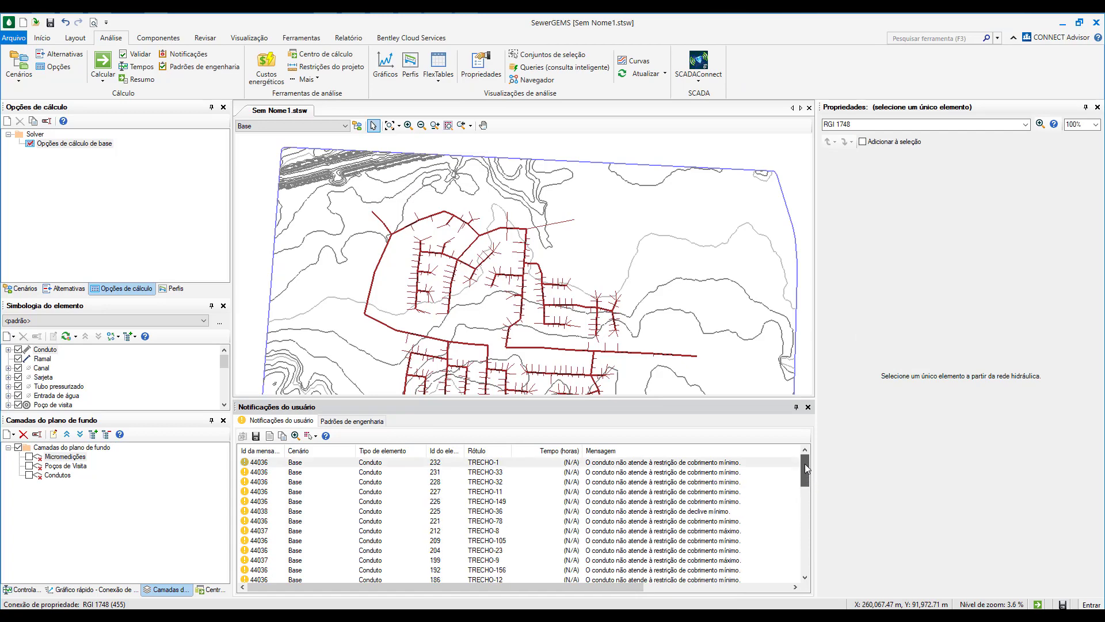
click(808, 407)
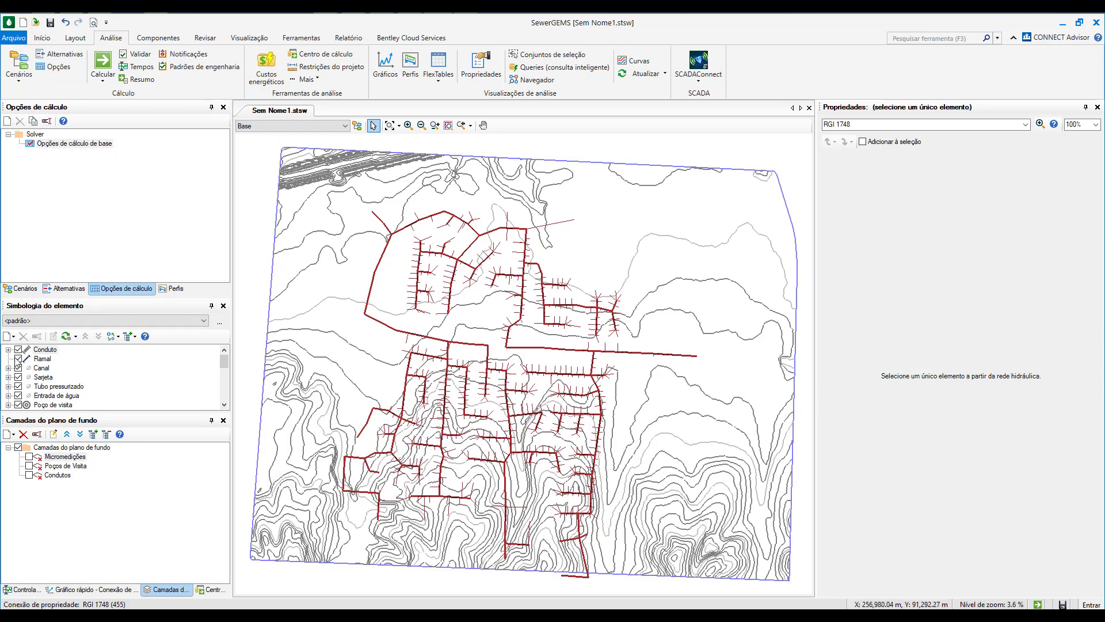
Start a new color coding for the Conduto elements based on the field Lâmina de água/dimensão vertical.
right_click(47, 349)
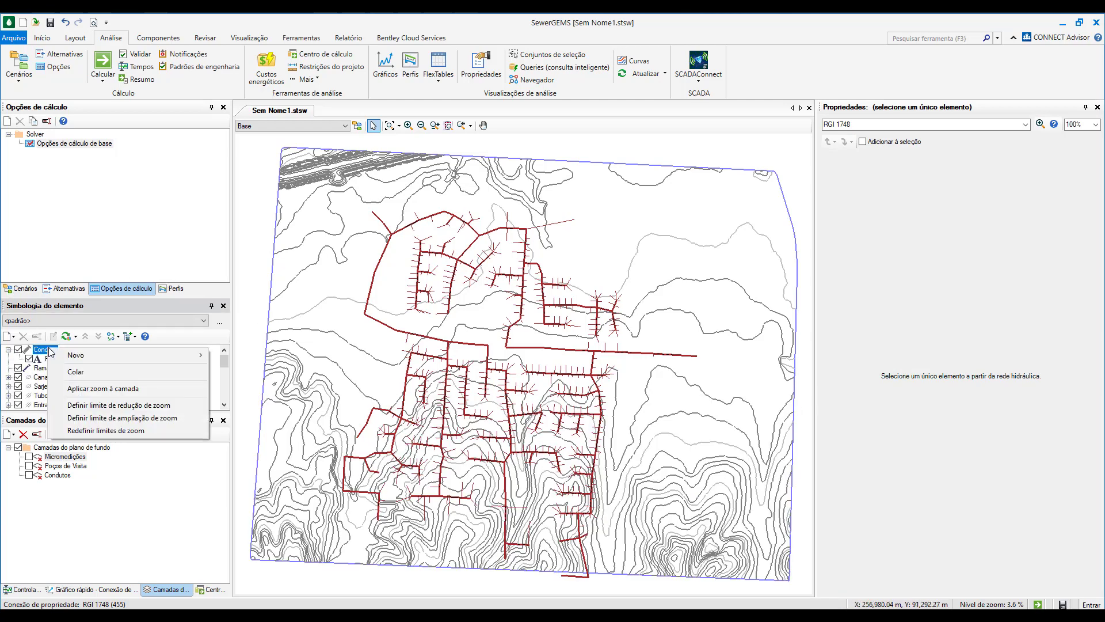
mouse_move(81, 357)
click(246, 368)
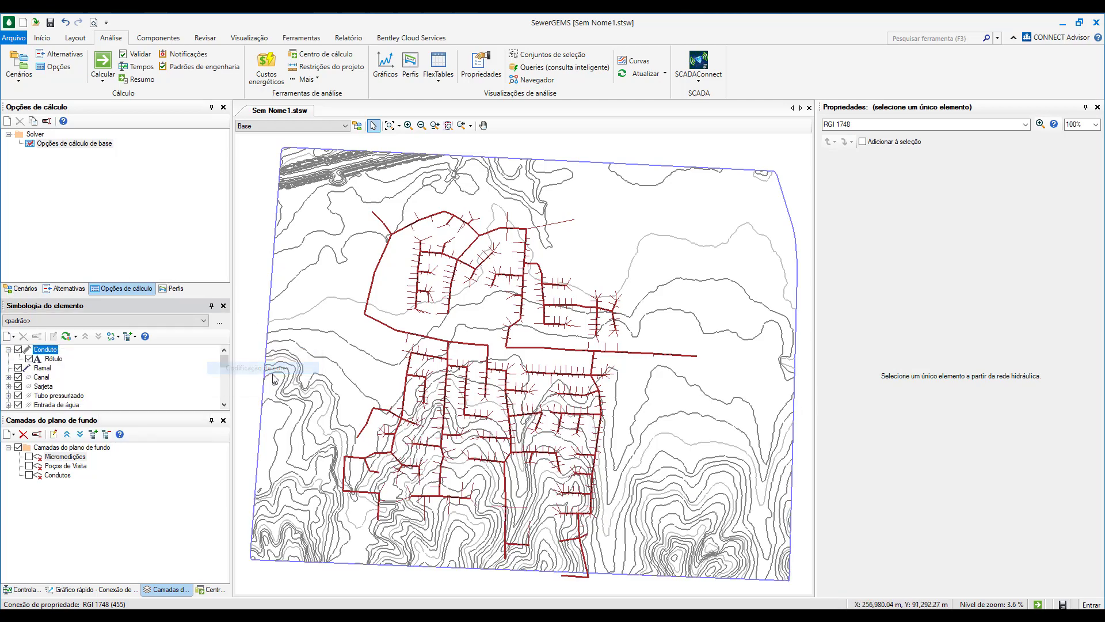
click(504, 246)
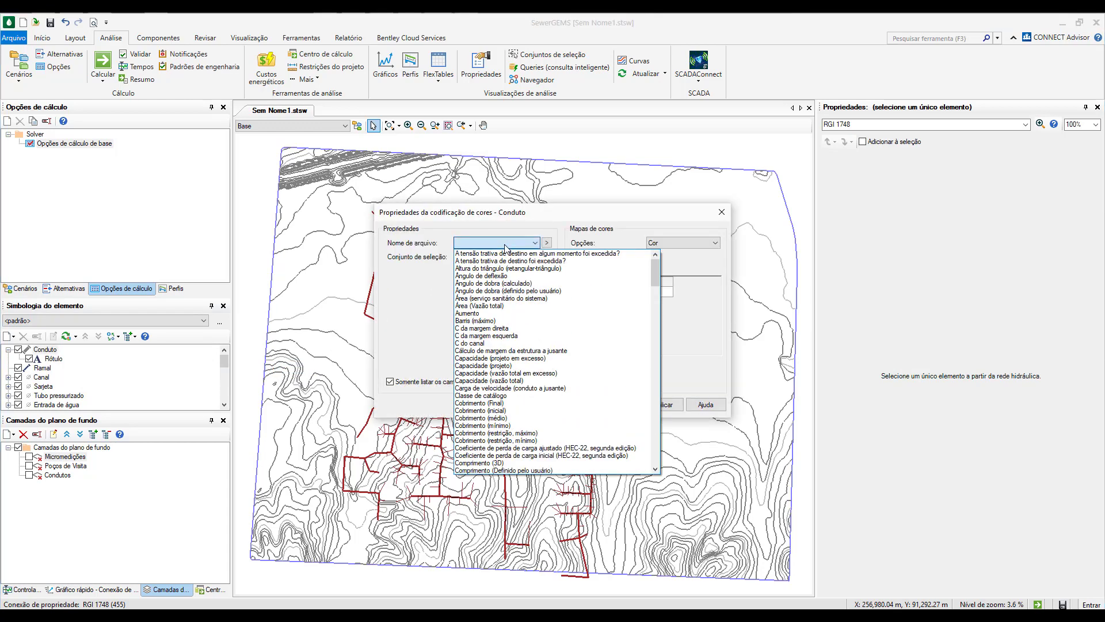
scroll(521, 375, down, 5)
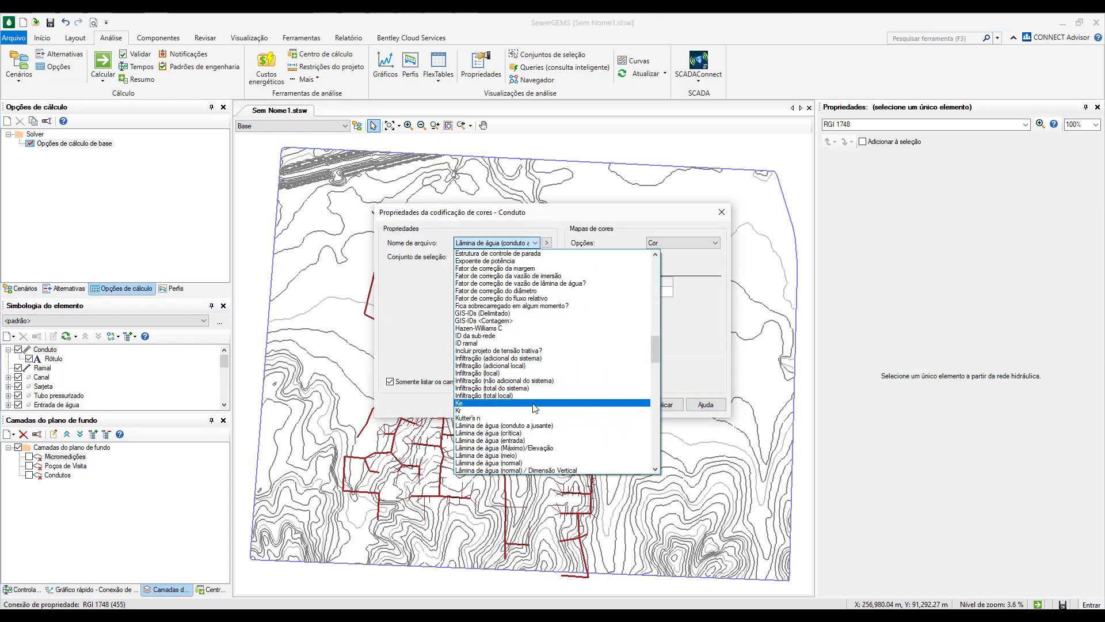
scroll(531, 422, down, 1)
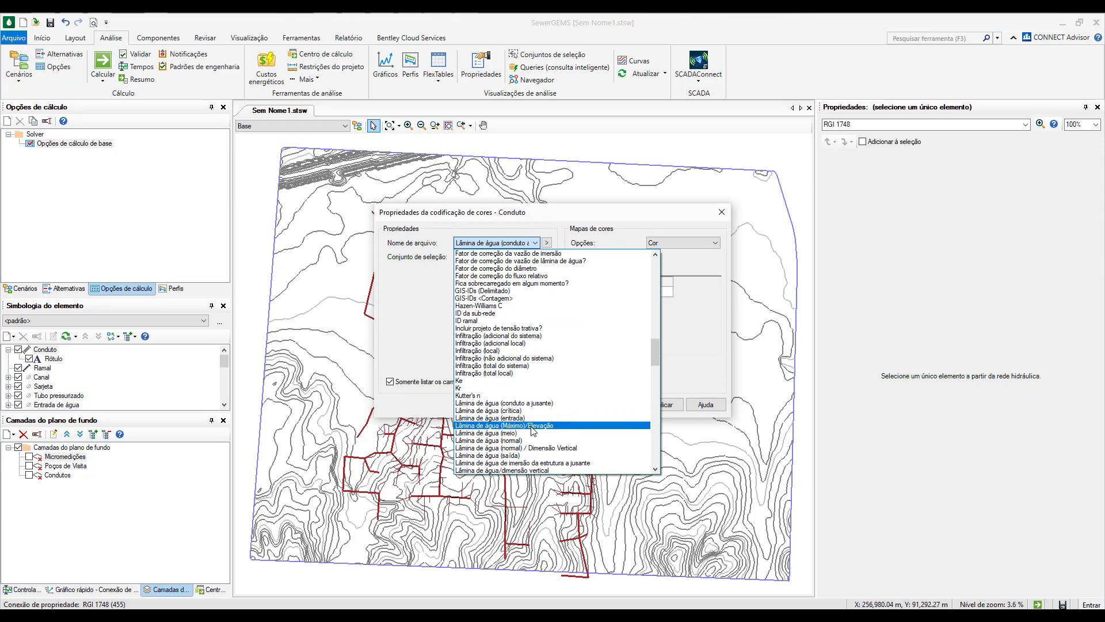
scroll(521, 438, down, 1)
click(505, 449)
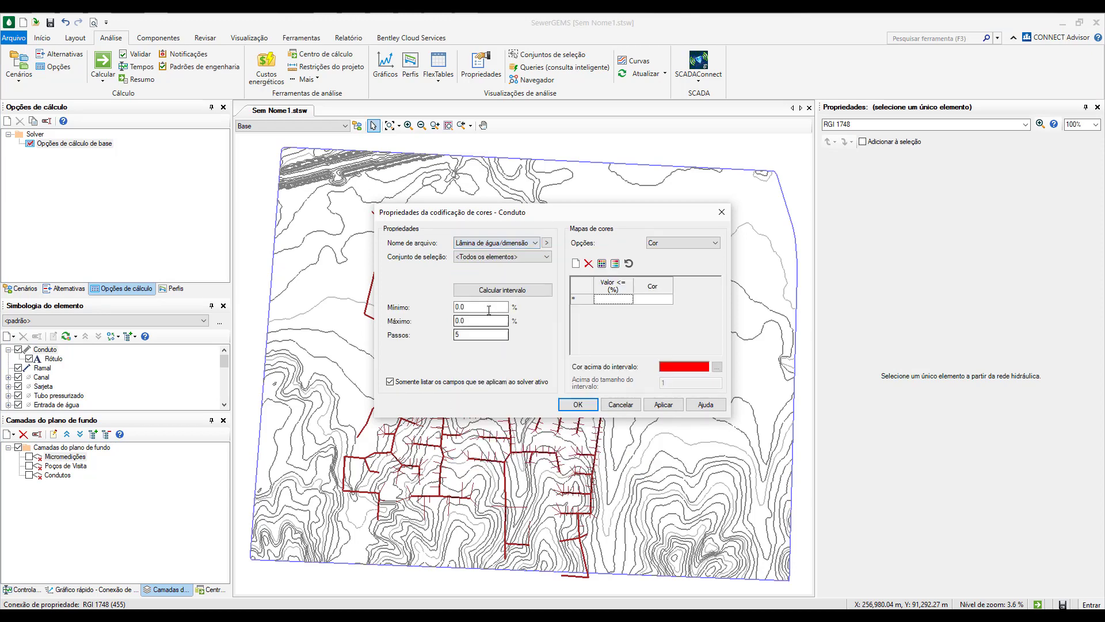
Set the color coding's maximum to 100%, generate its color map, and apply it to the conduits.
click(493, 292)
click(470, 305)
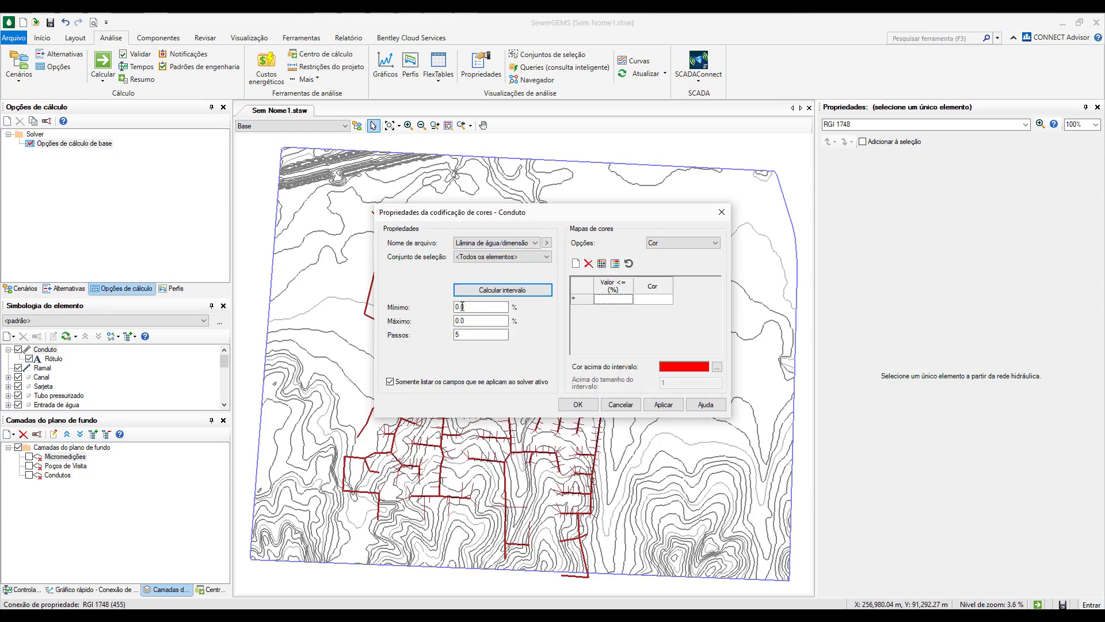
click(470, 320)
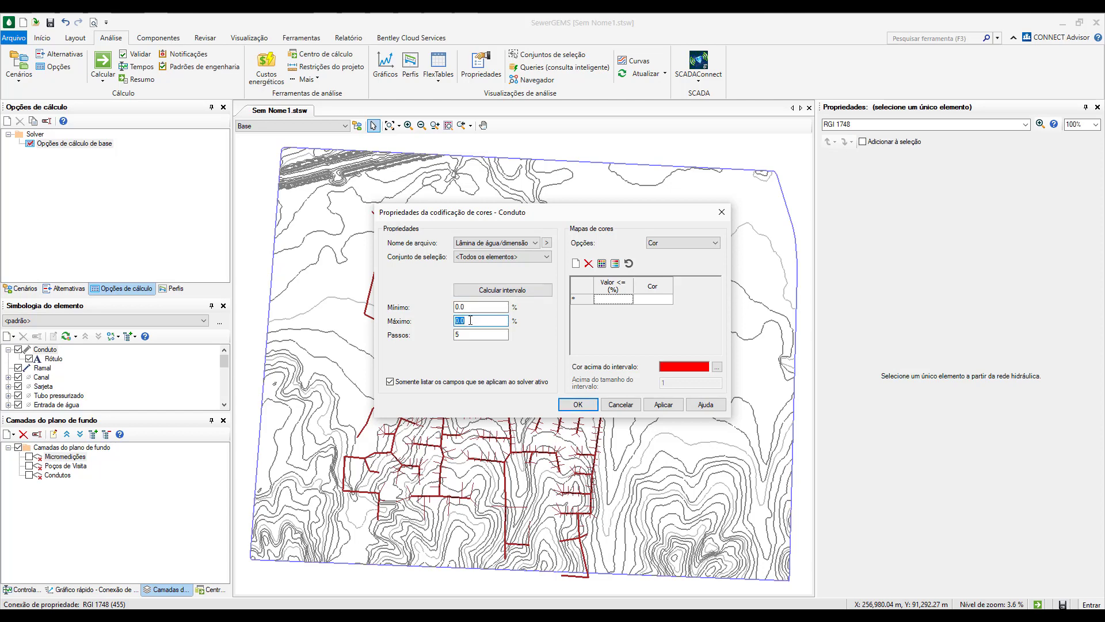
text(100)
key(Tab)
click(602, 263)
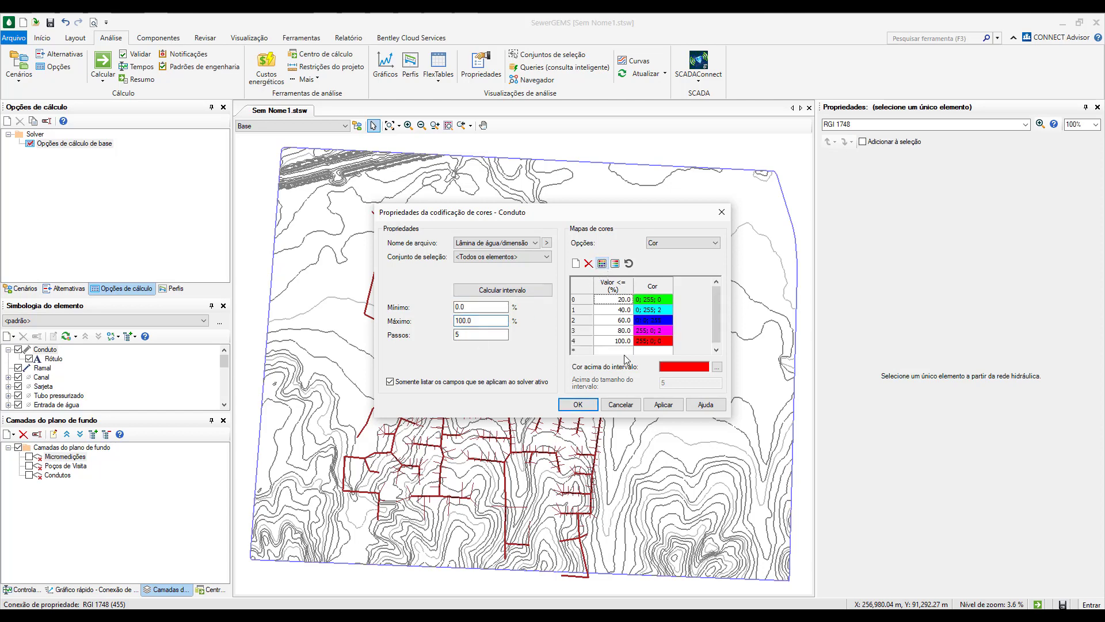
click(664, 404)
click(580, 405)
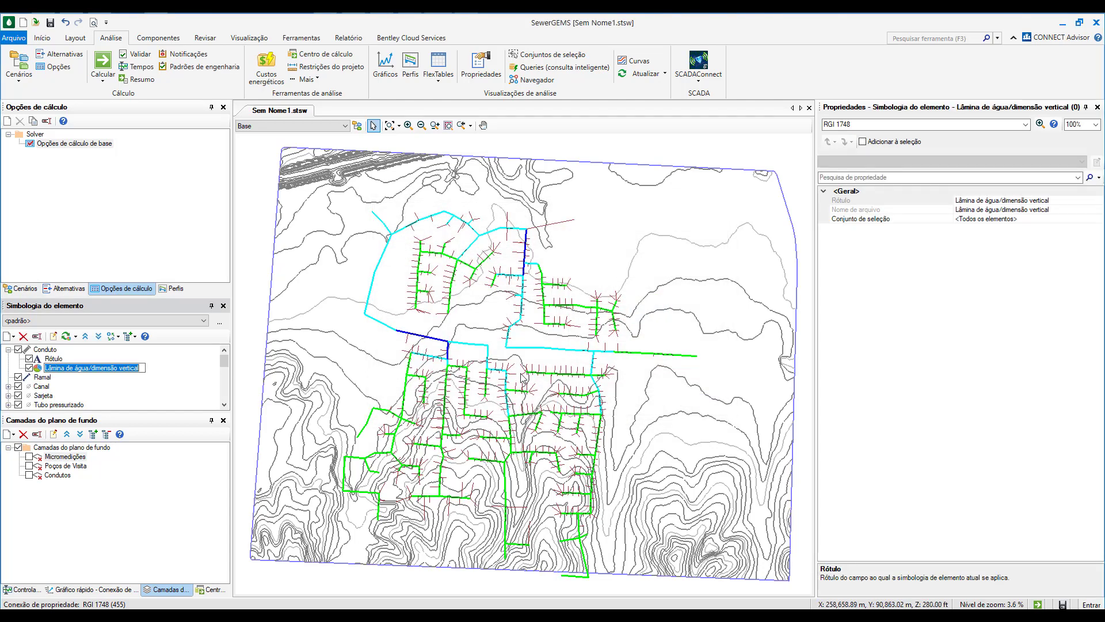
Open the legend of the Lâmina de água/dimensão vertical color coding beside the network and examine the conduits with the fullest sections.
click(38, 370)
right_click(38, 370)
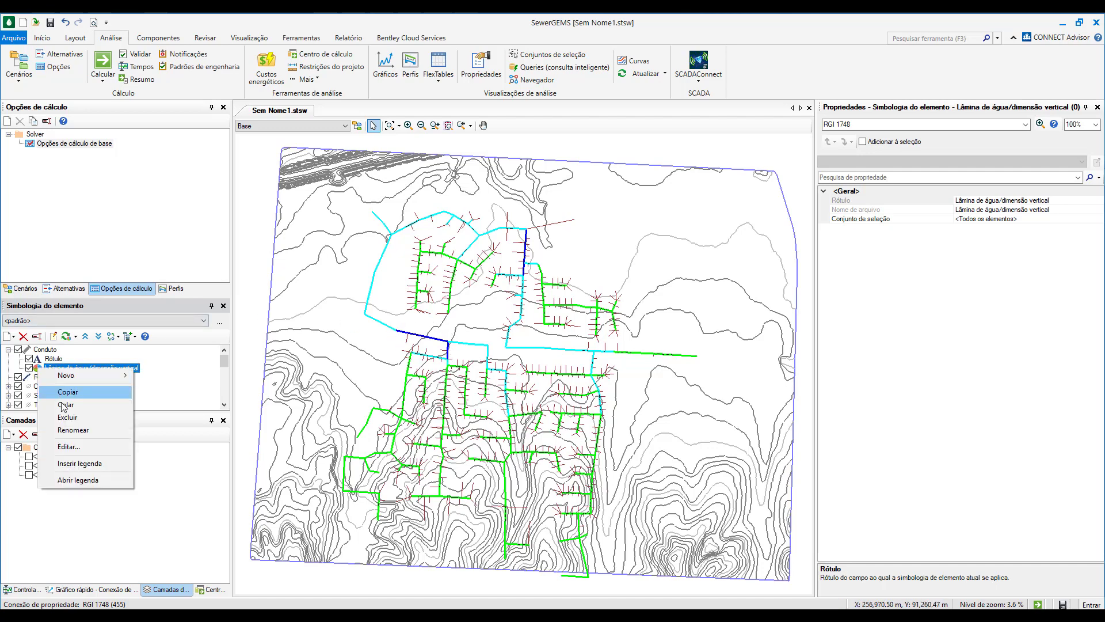
click(69, 482)
drag(80, 22, 723, 145)
scroll(443, 341, up, 2)
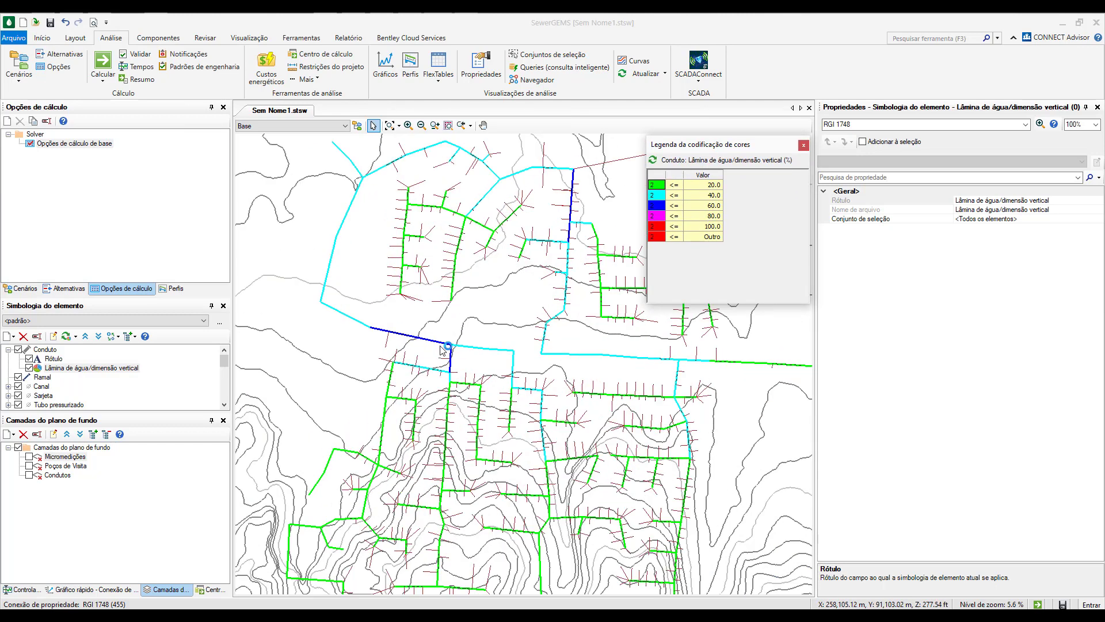
scroll(433, 337, up, 1)
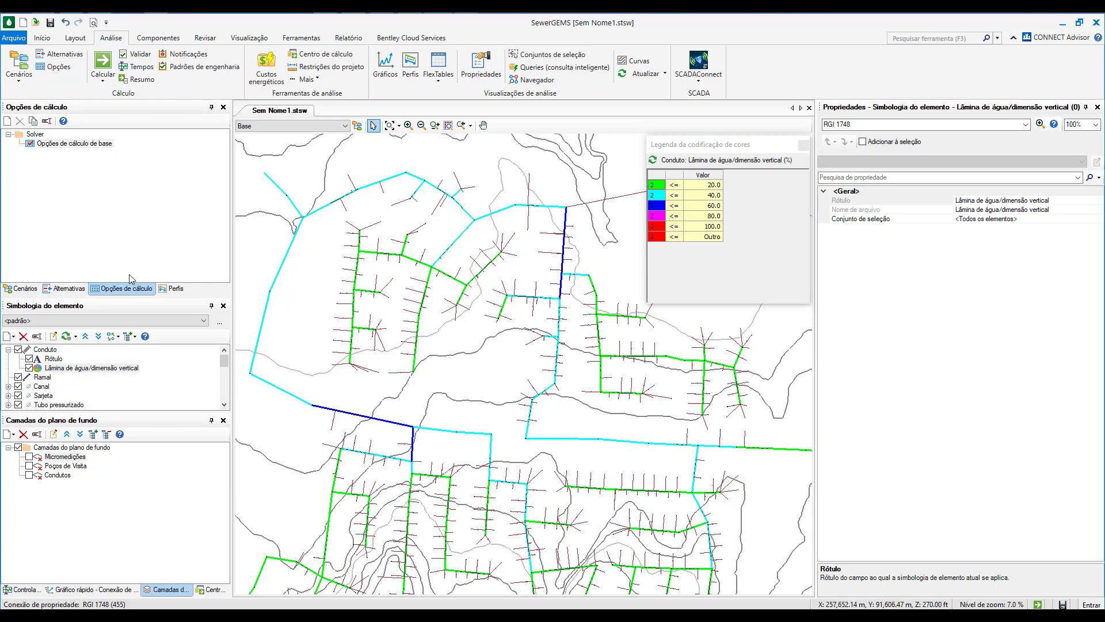
View the calculated water level along the profile Perfil - 2 and close the profile.
click(175, 289)
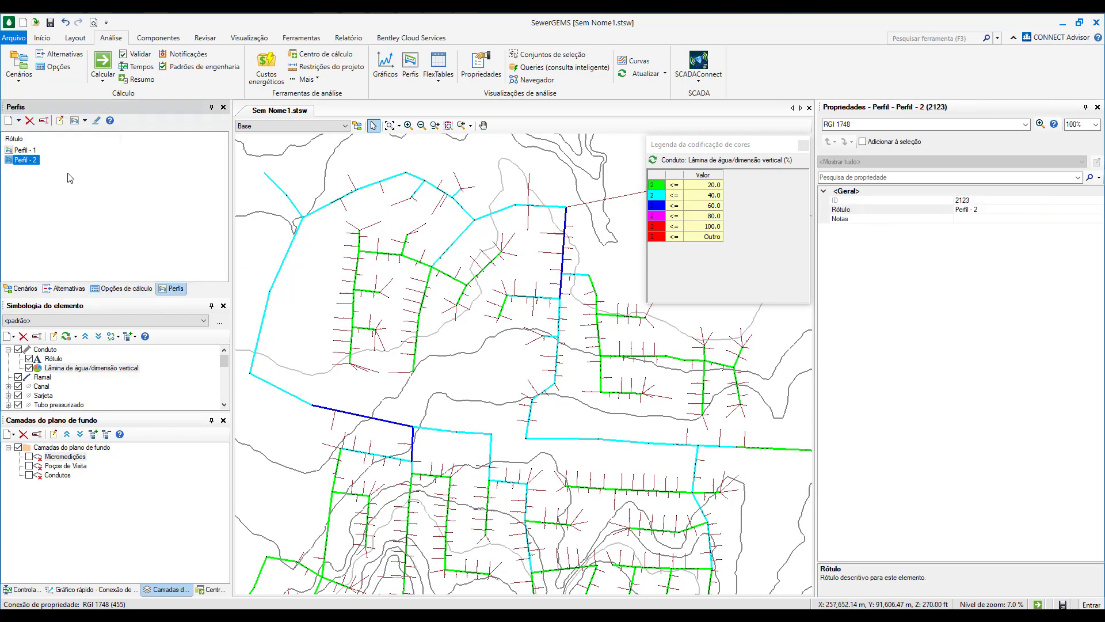
double_click(28, 164)
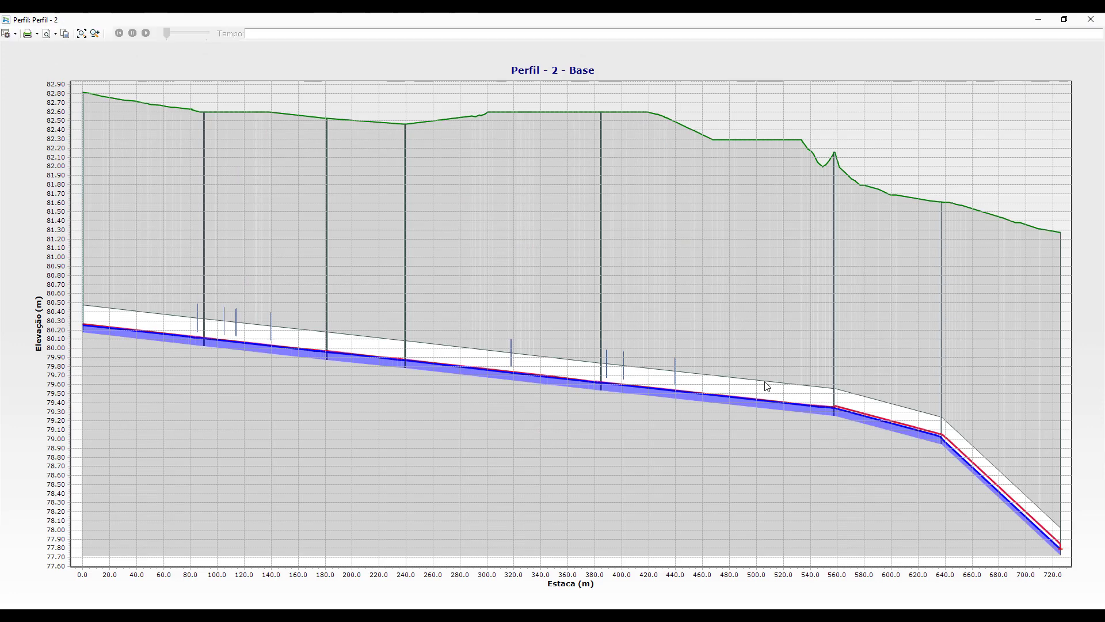
click(1089, 21)
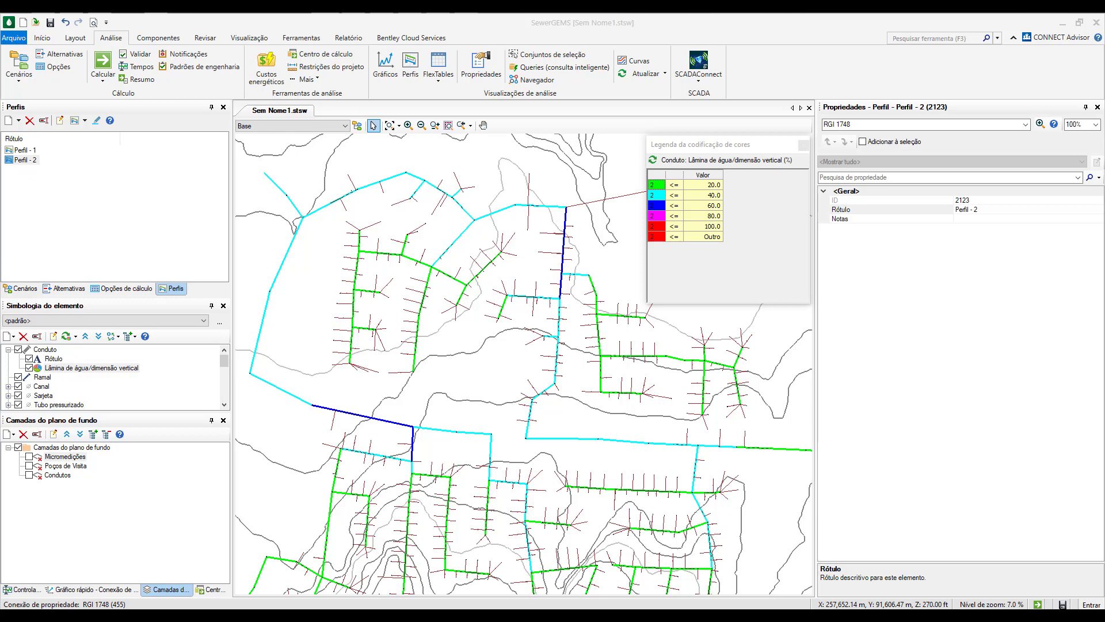
Create a child scenario under the Base scenario and name it Carga de Pico.
scroll(495, 329, down, 3)
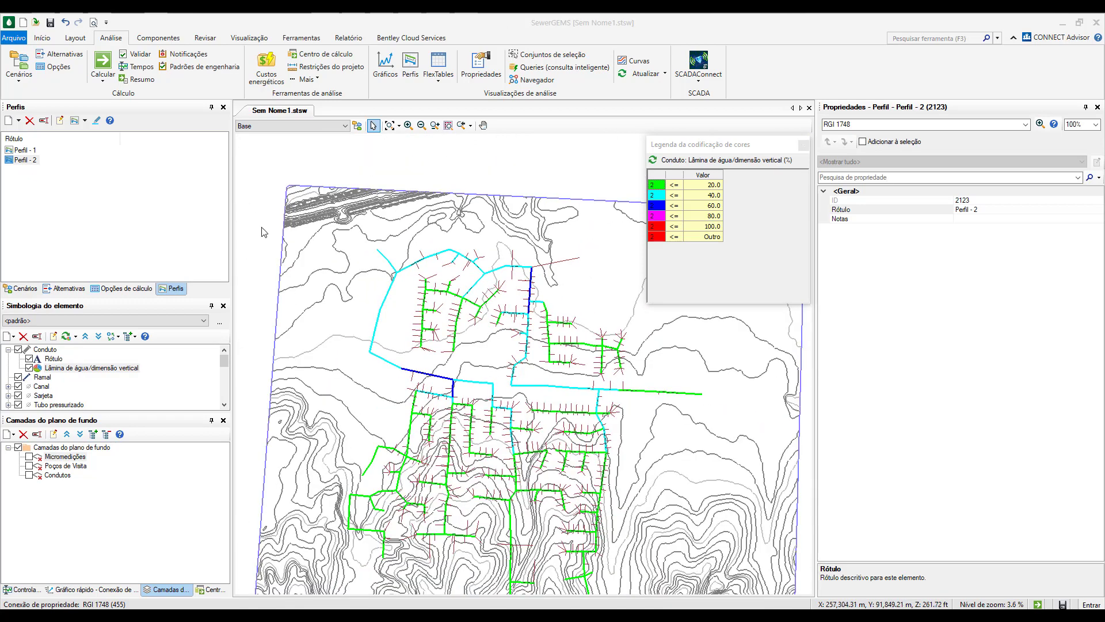
click(22, 288)
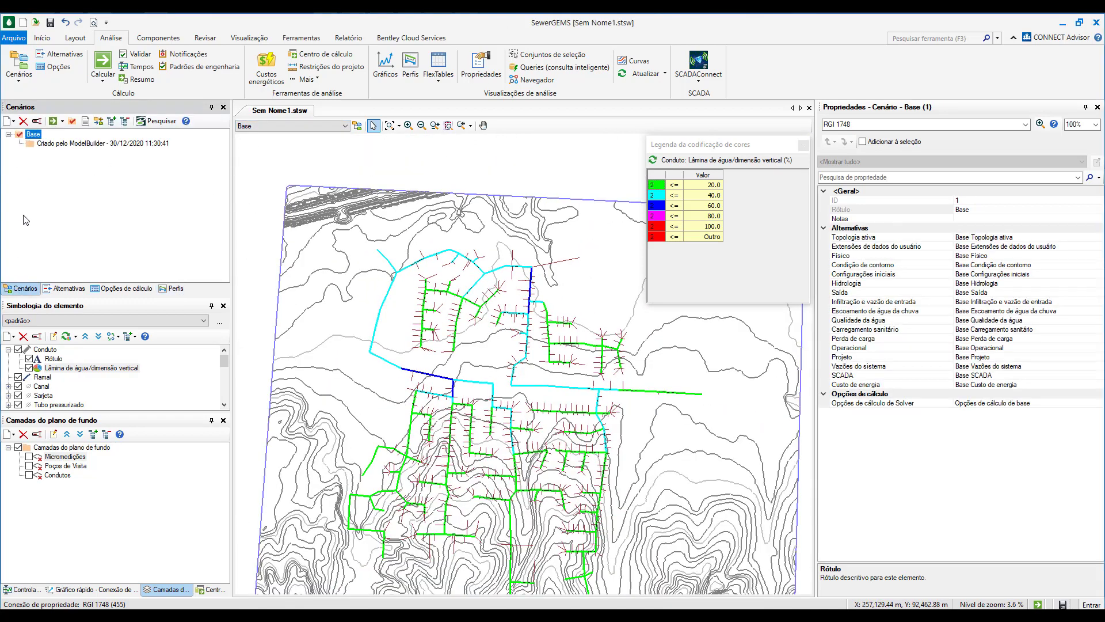
right_click(34, 135)
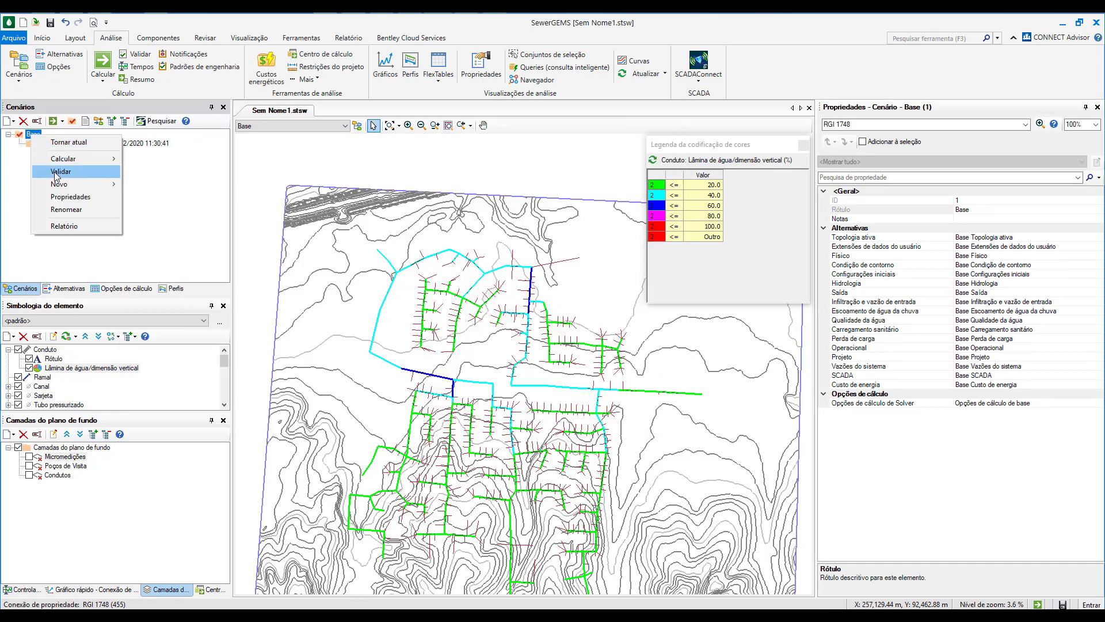
mouse_move(60, 189)
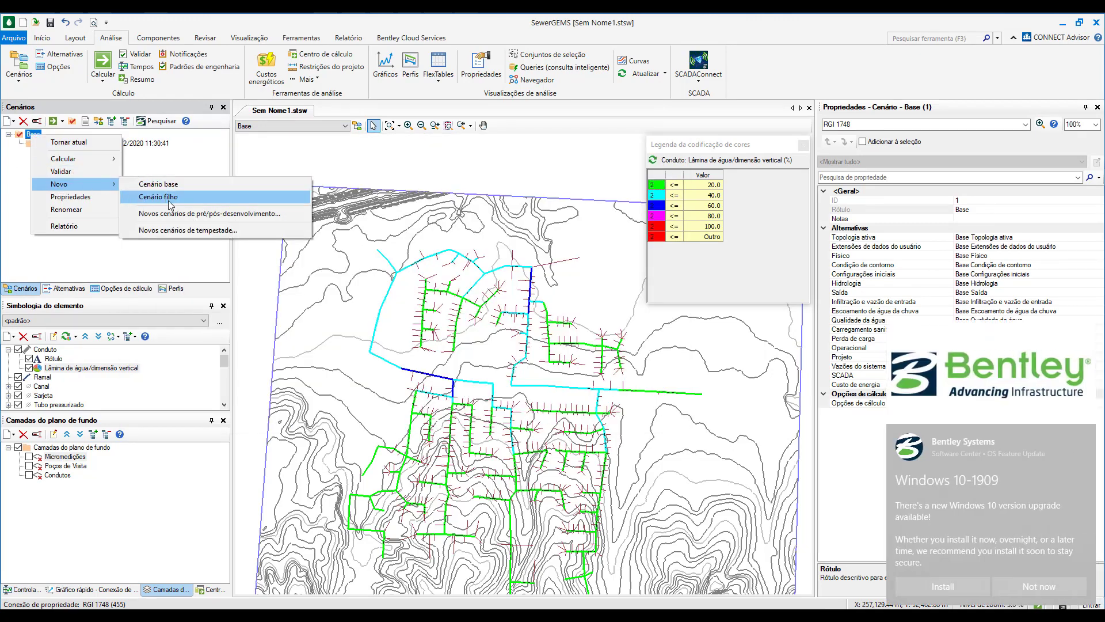
click(169, 197)
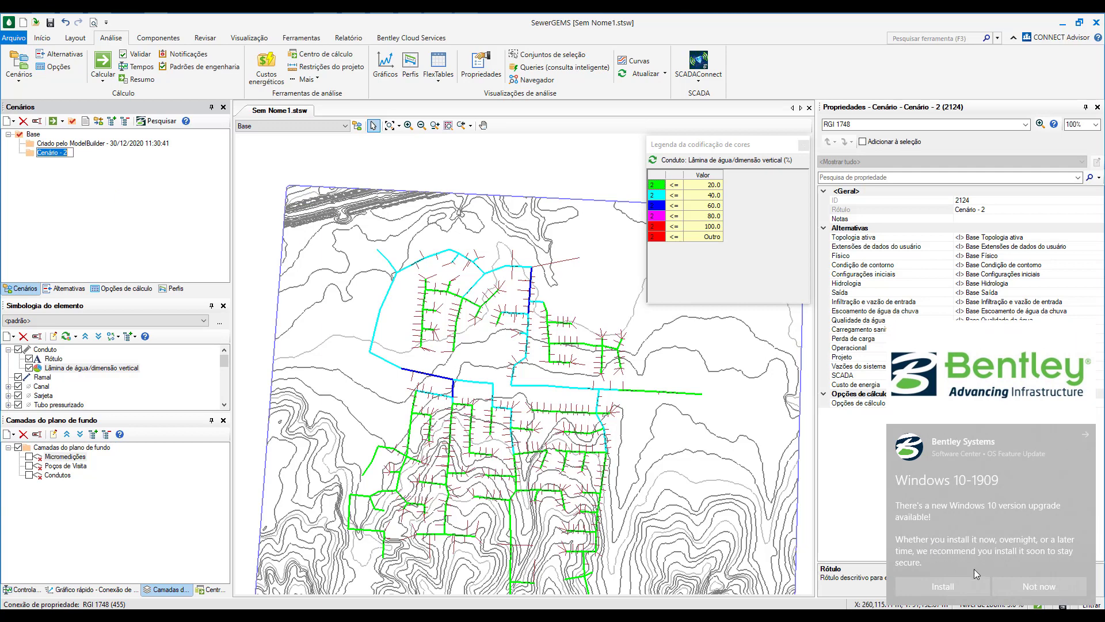
click(1052, 586)
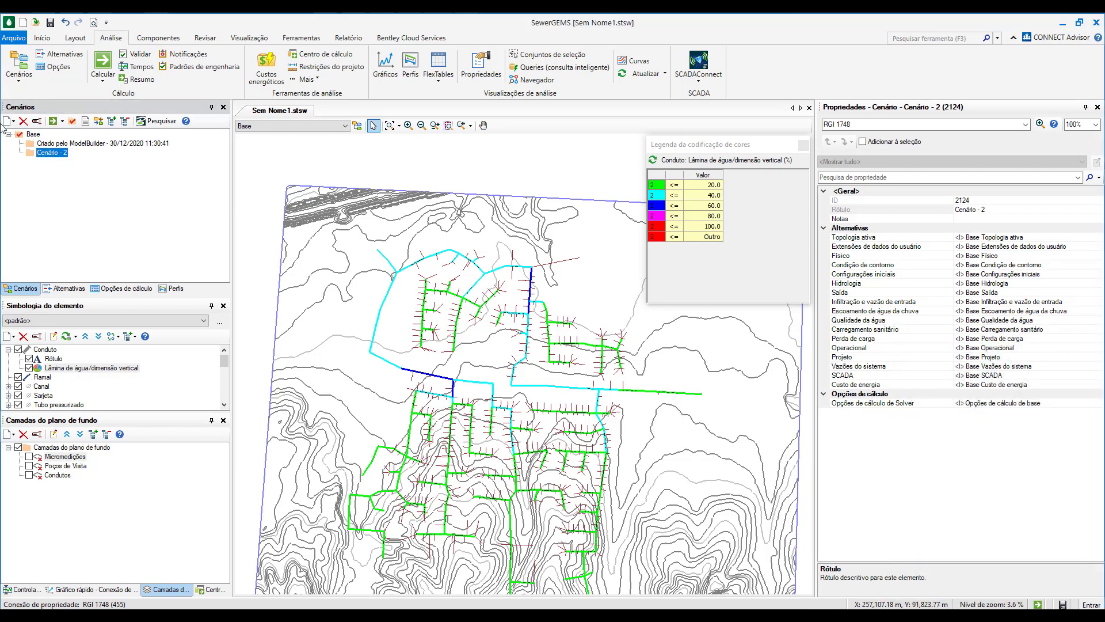
text(Carga de Pico)
key(Return)
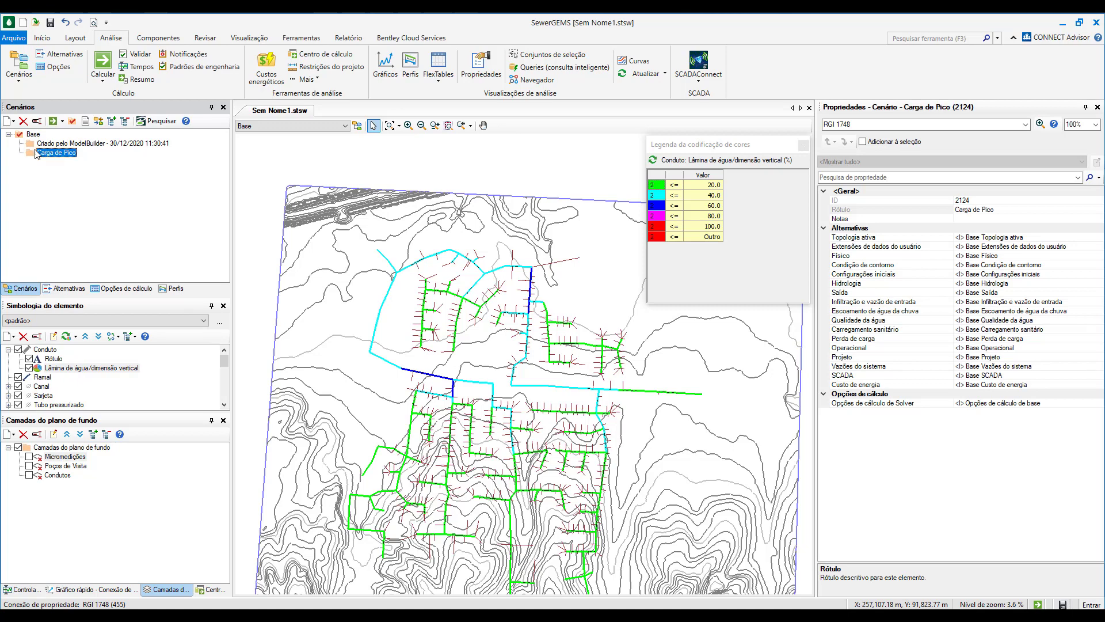
Create a child alternative under Base Carregamento sanitário and name it Cargas de pico (dobro da média).
click(65, 289)
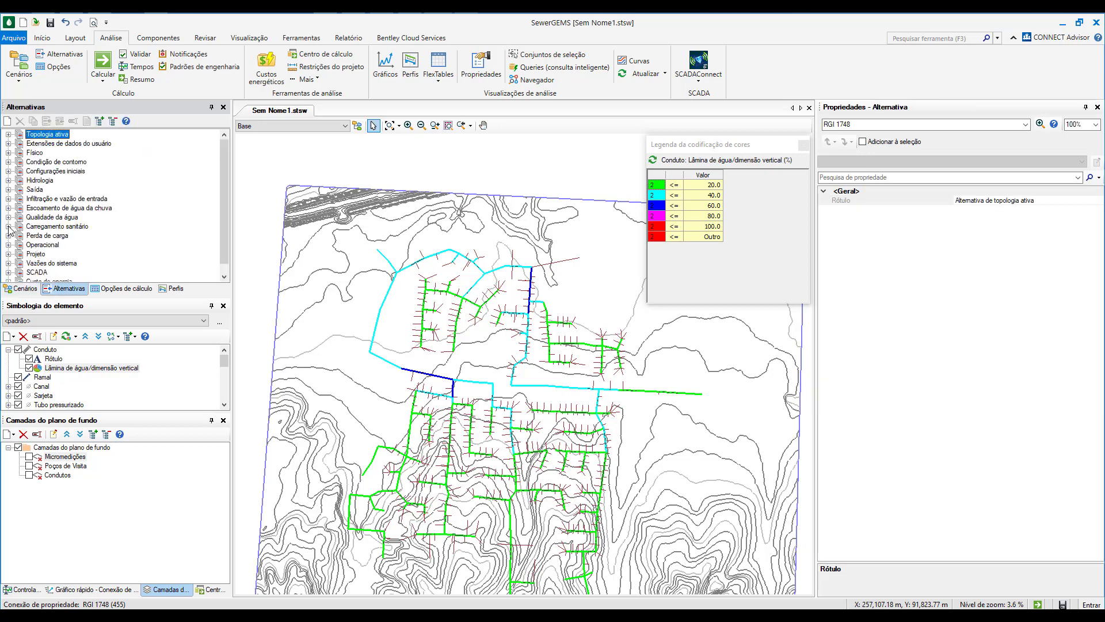
click(9, 227)
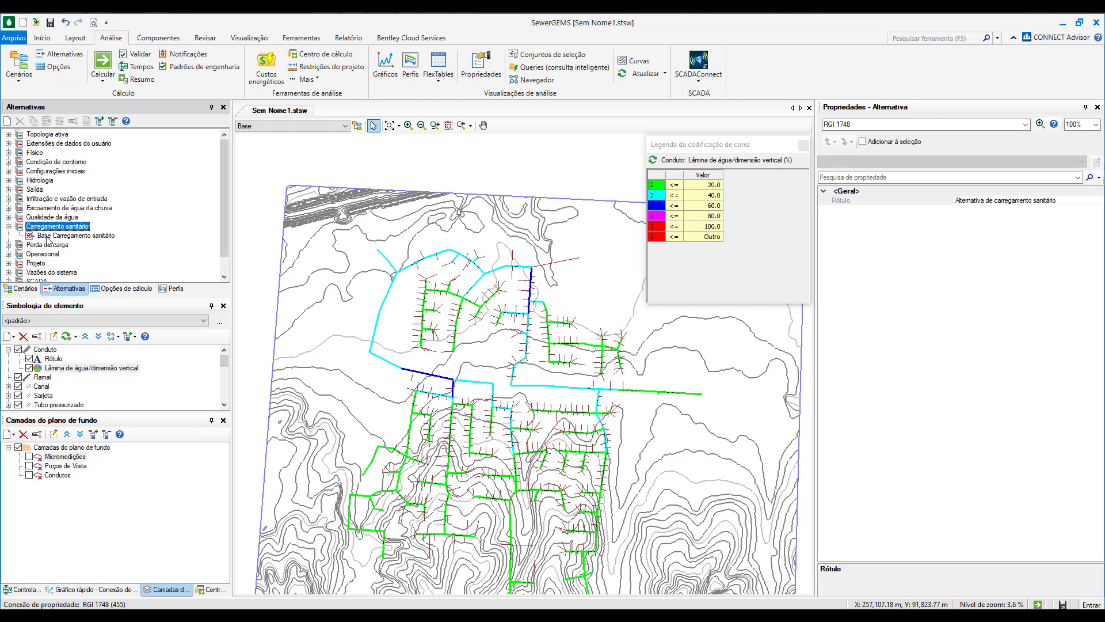
right_click(49, 236)
mouse_move(130, 245)
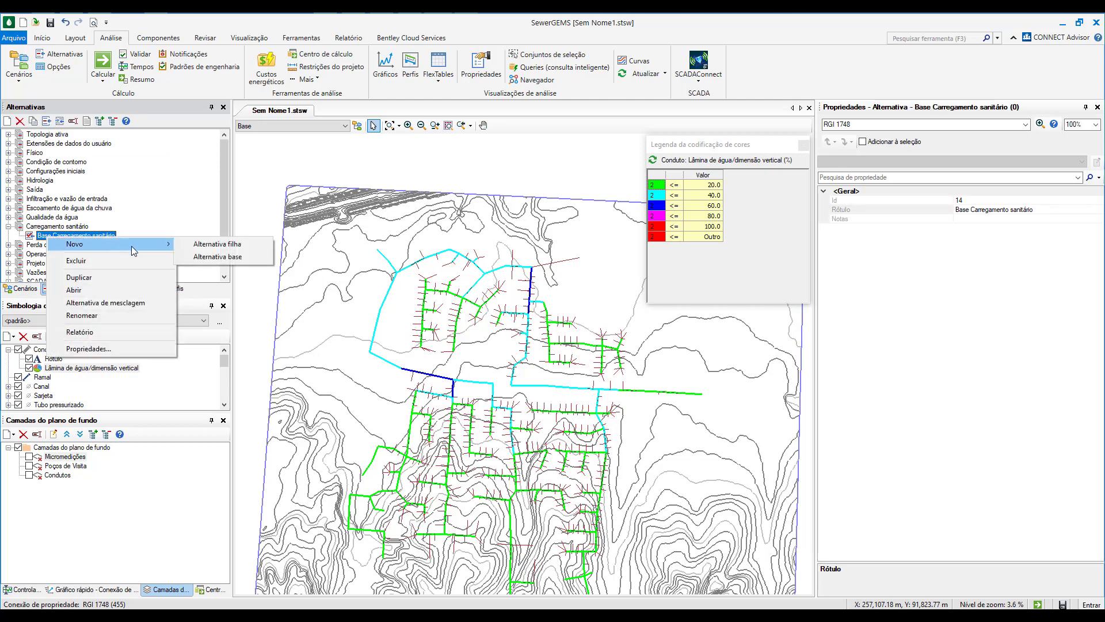
click(228, 250)
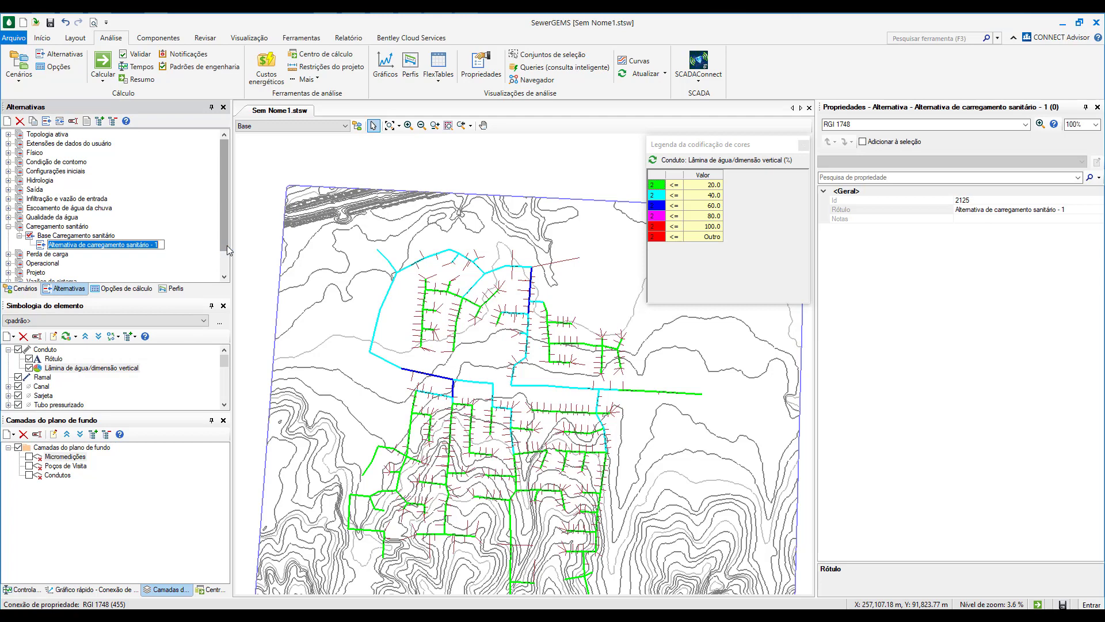
text(Cargas de pico (do)
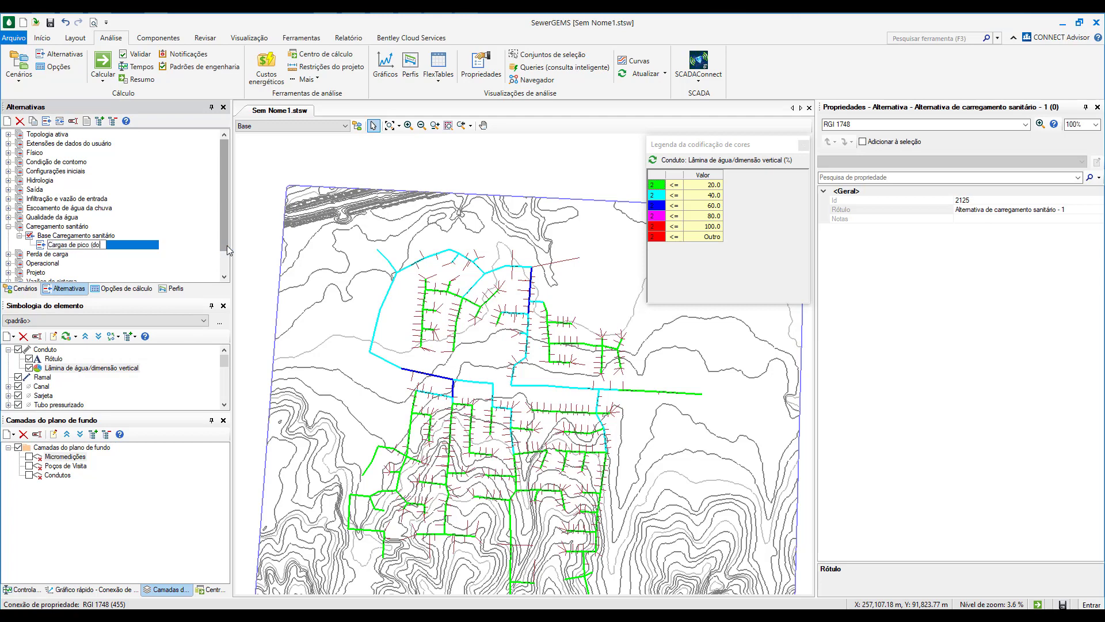
text(bro da média))
key(Return)
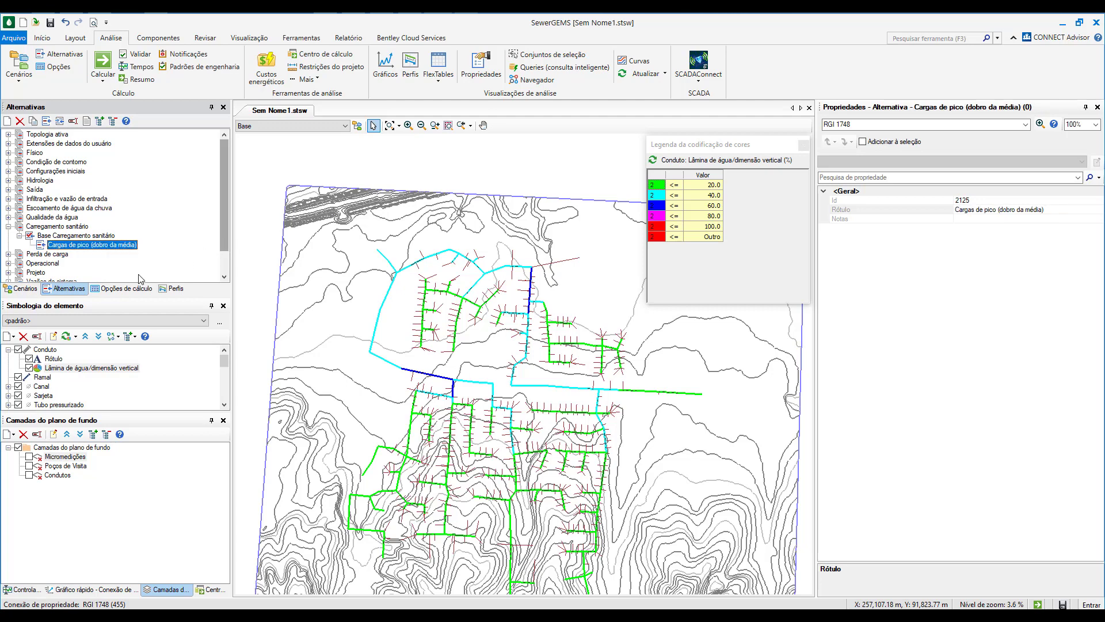
Assign Cargas de pico (dobro da média) as the Carregamento sanitário of the Carga de Pico scenario and make that scenario current.
click(26, 289)
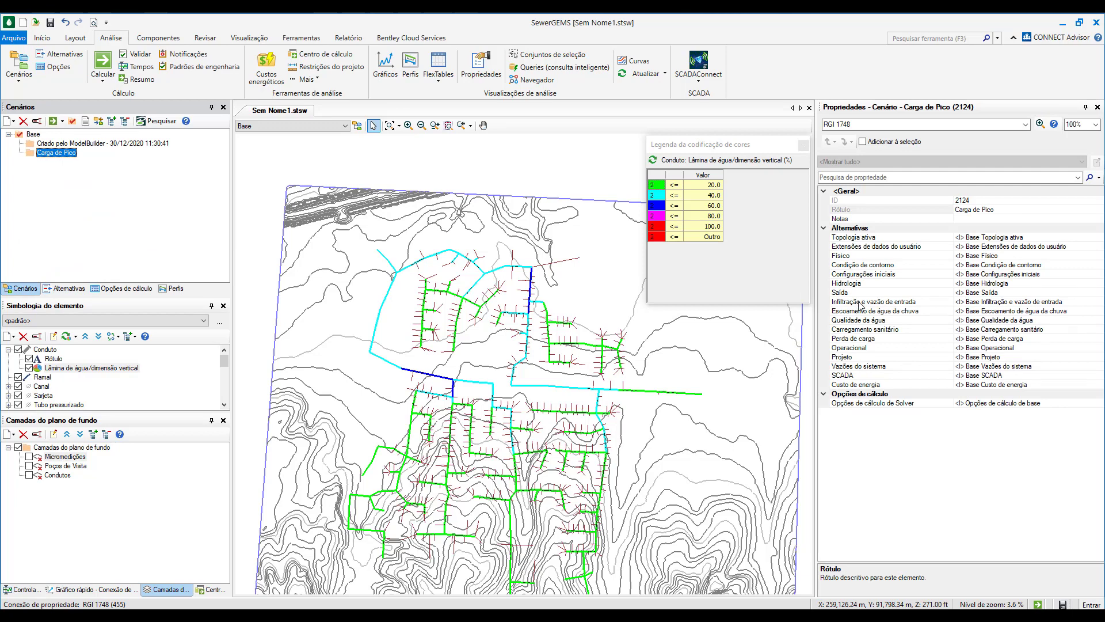
click(860, 330)
click(1099, 329)
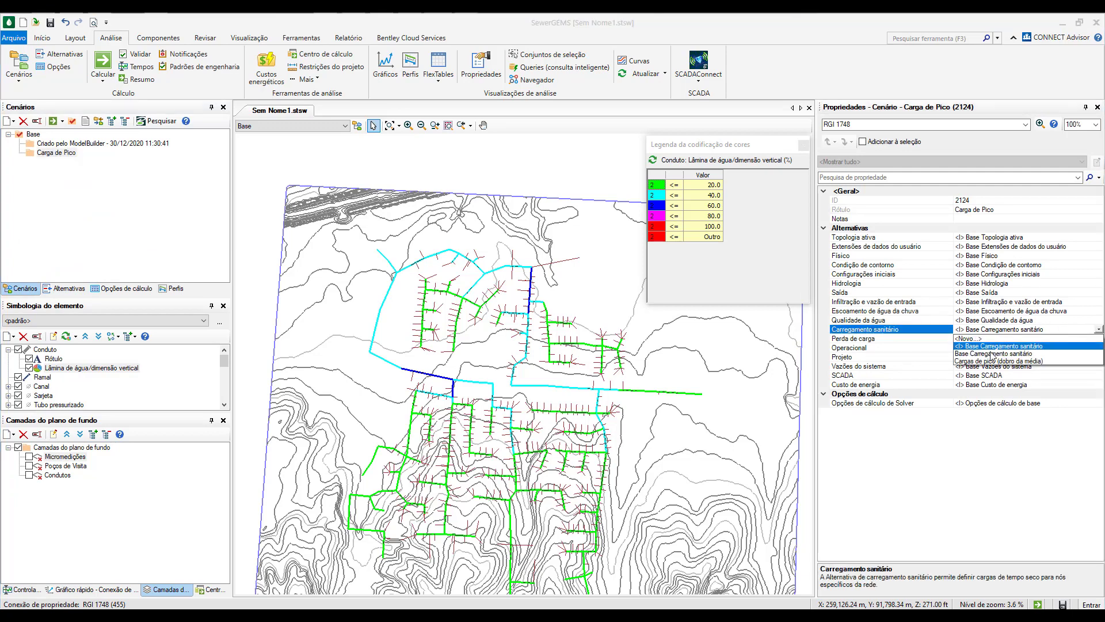
click(982, 365)
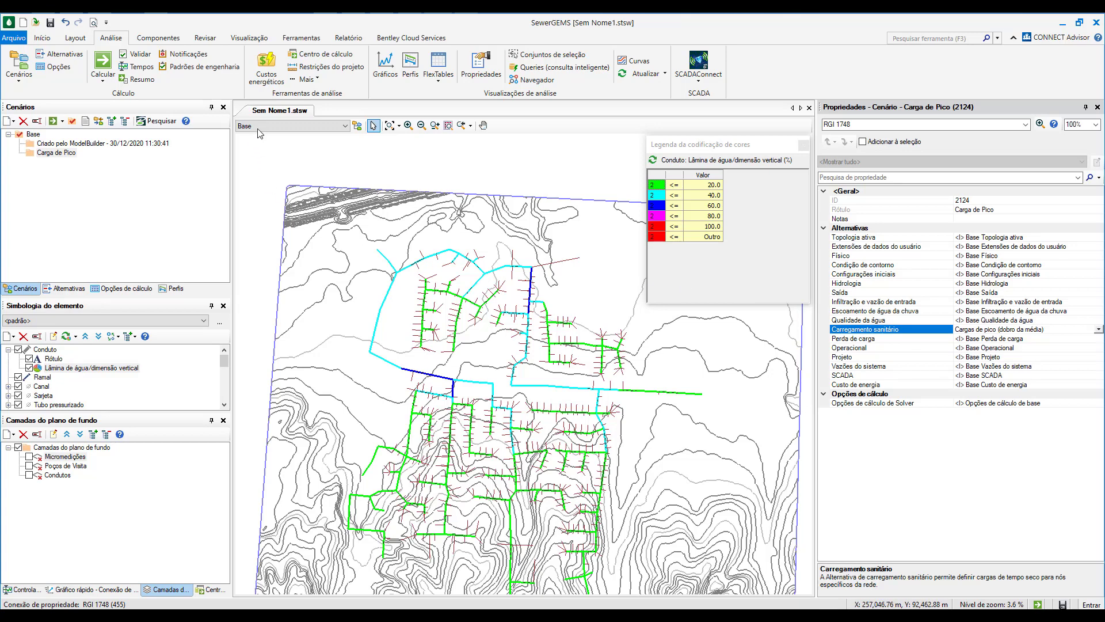
click(291, 125)
click(291, 156)
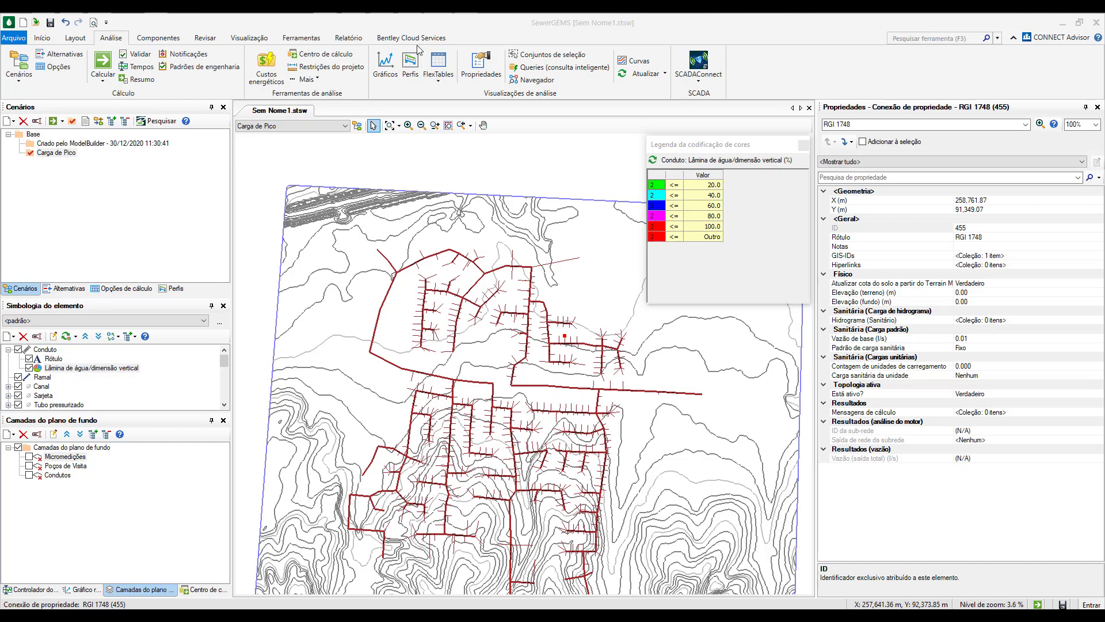
Multiply the Base Flow of all property connections by 2 with a global edit in the Conexão de propriedade FlexTable.
click(43, 38)
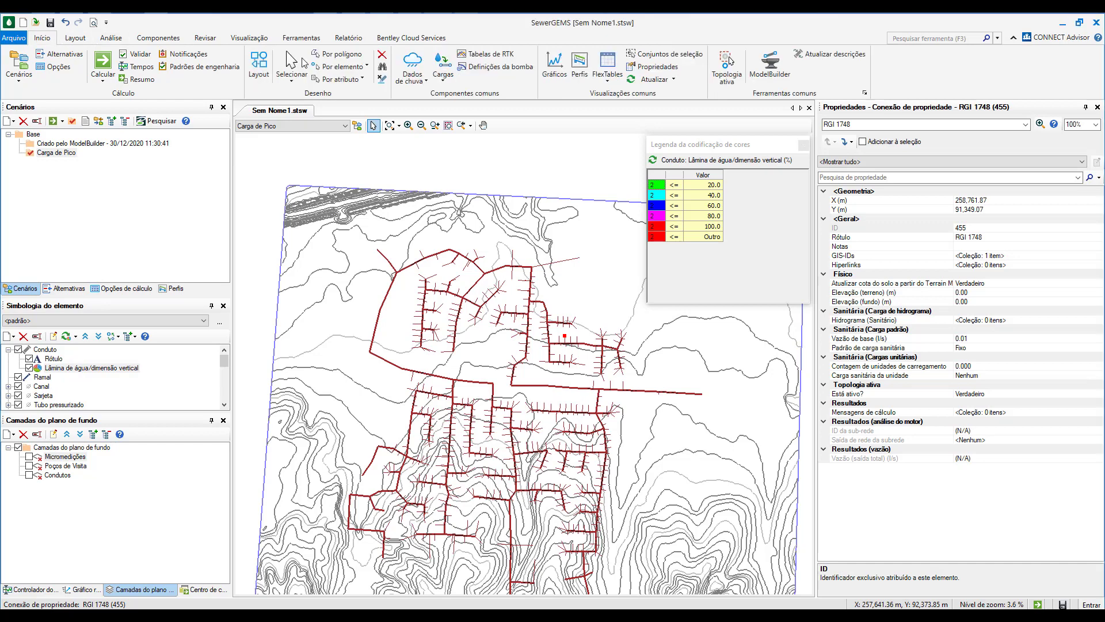
click(443, 68)
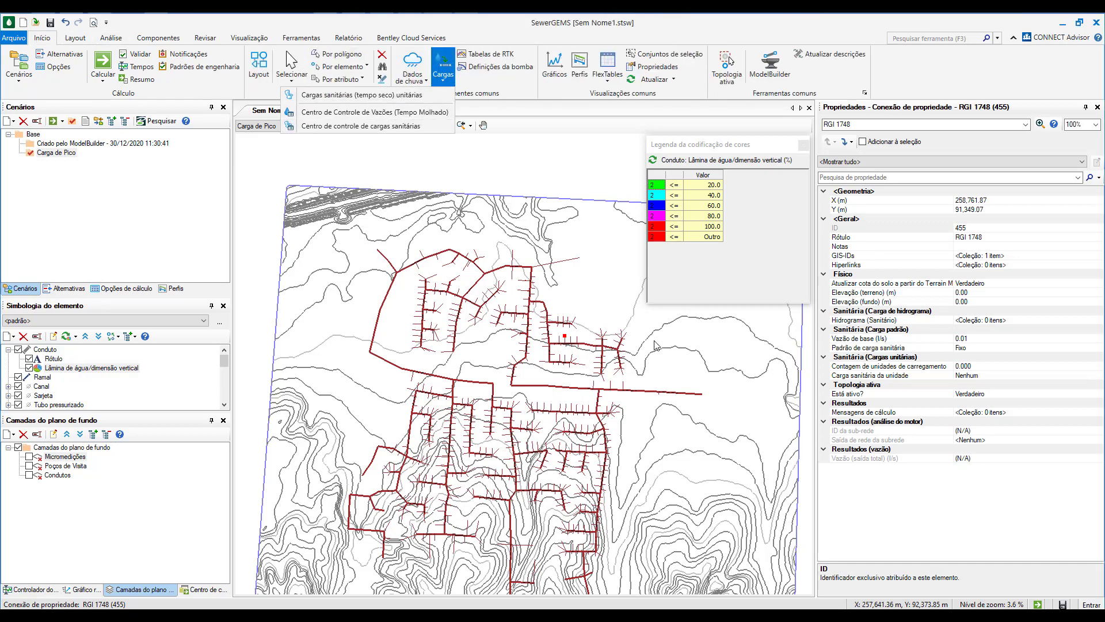
scroll(496, 361, up, 2)
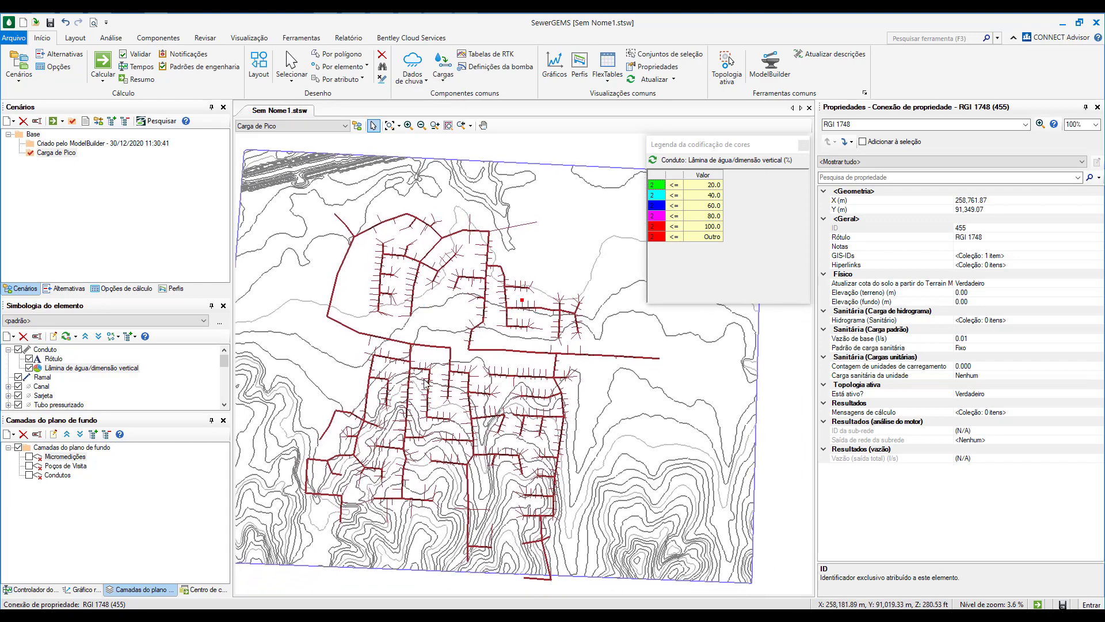
scroll(485, 382, up, 10)
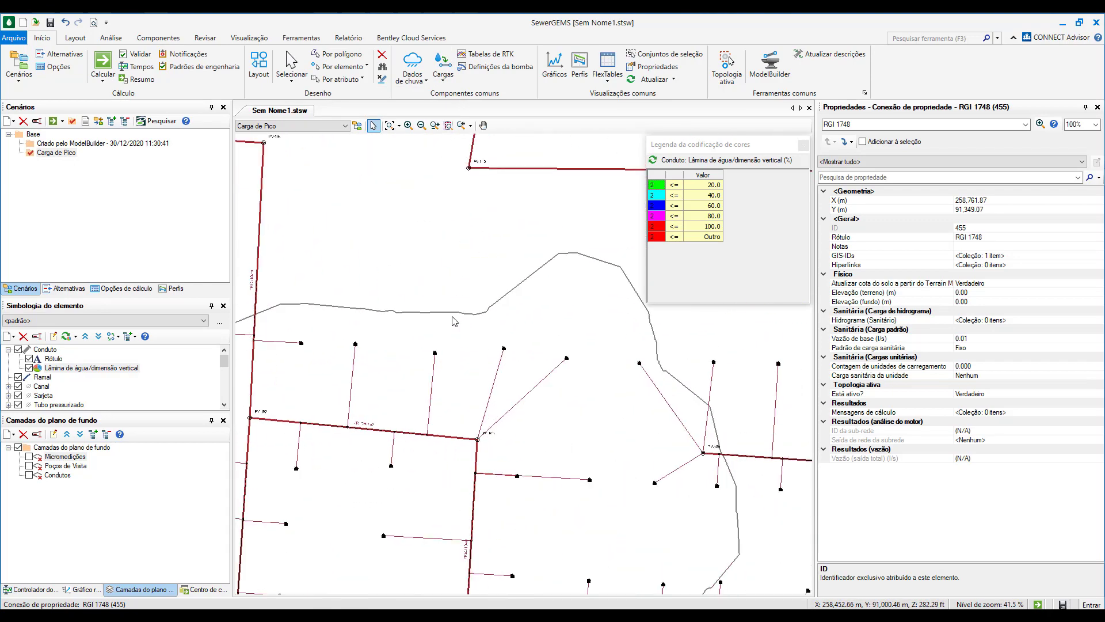
click(600, 84)
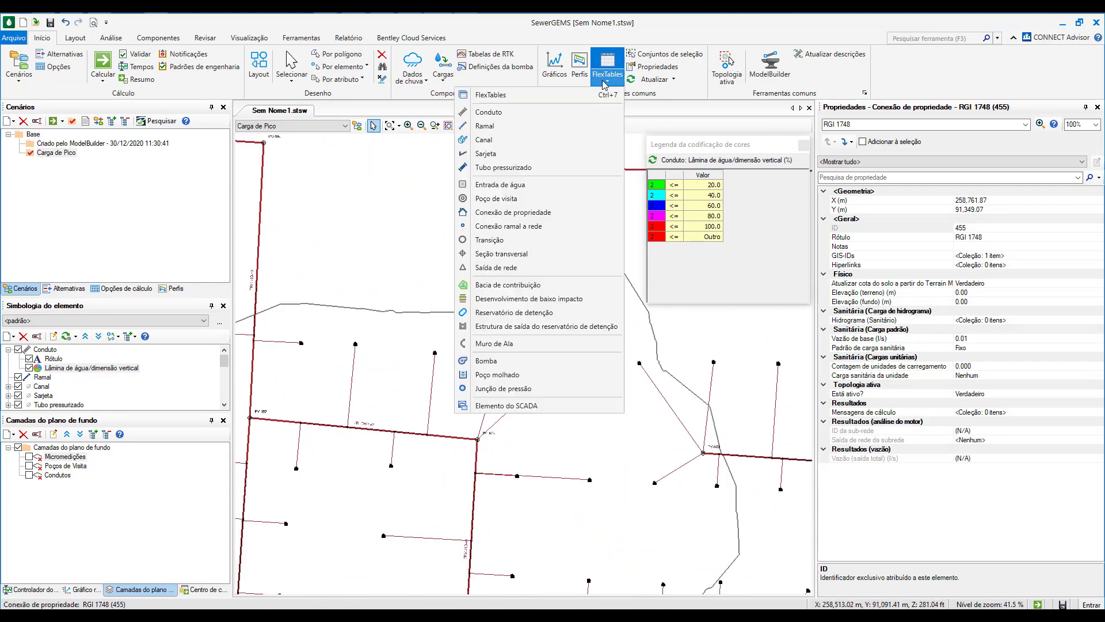
click(541, 215)
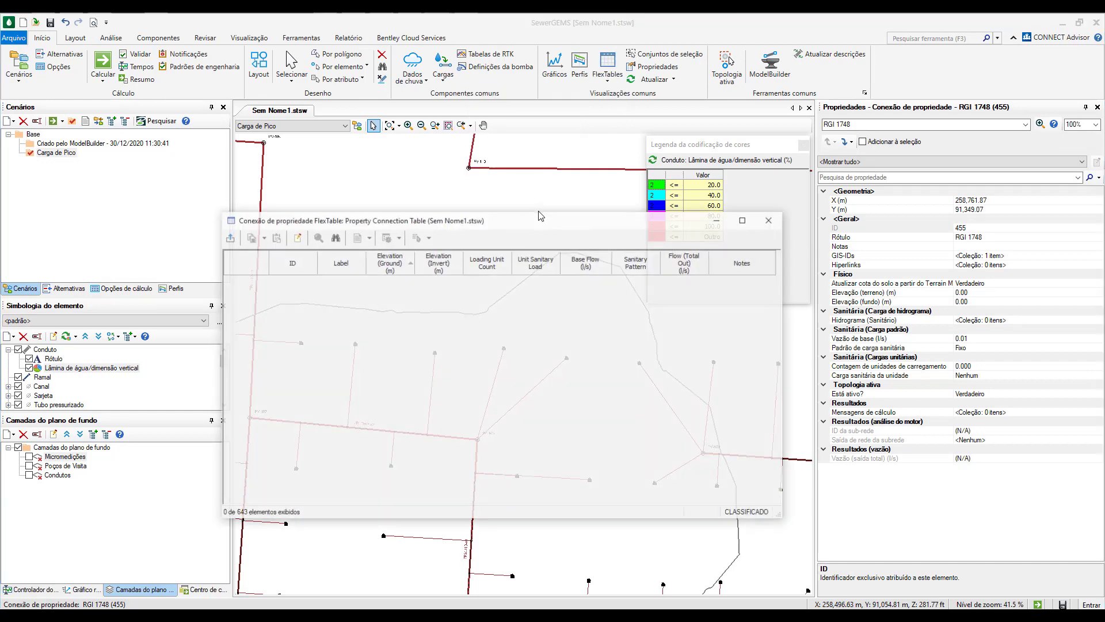
right_click(587, 264)
click(615, 299)
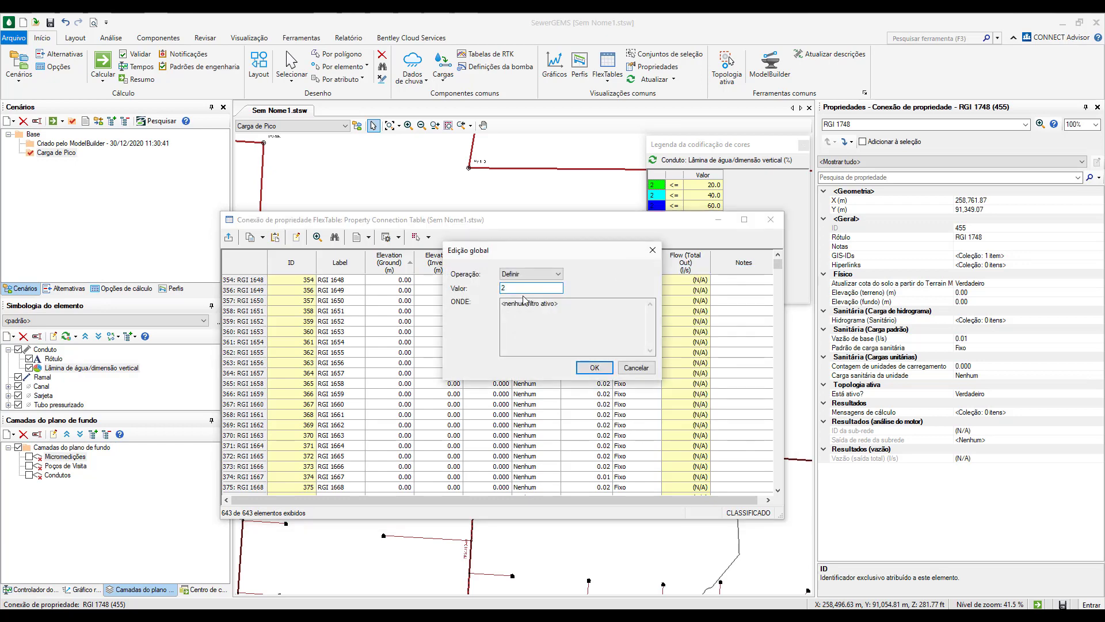
click(527, 273)
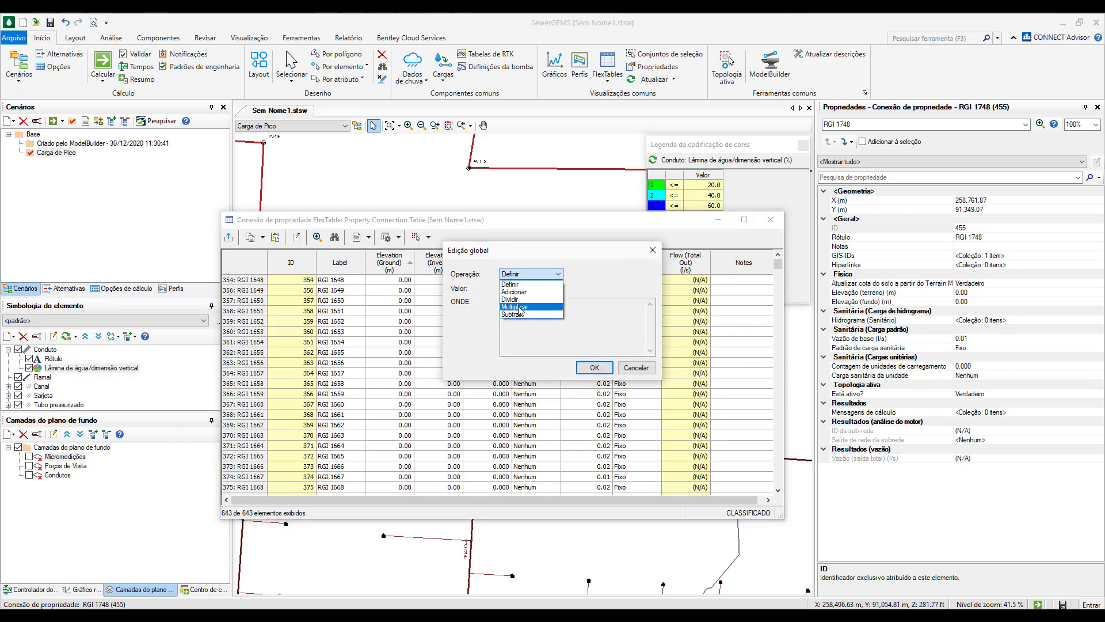
click(528, 306)
click(595, 368)
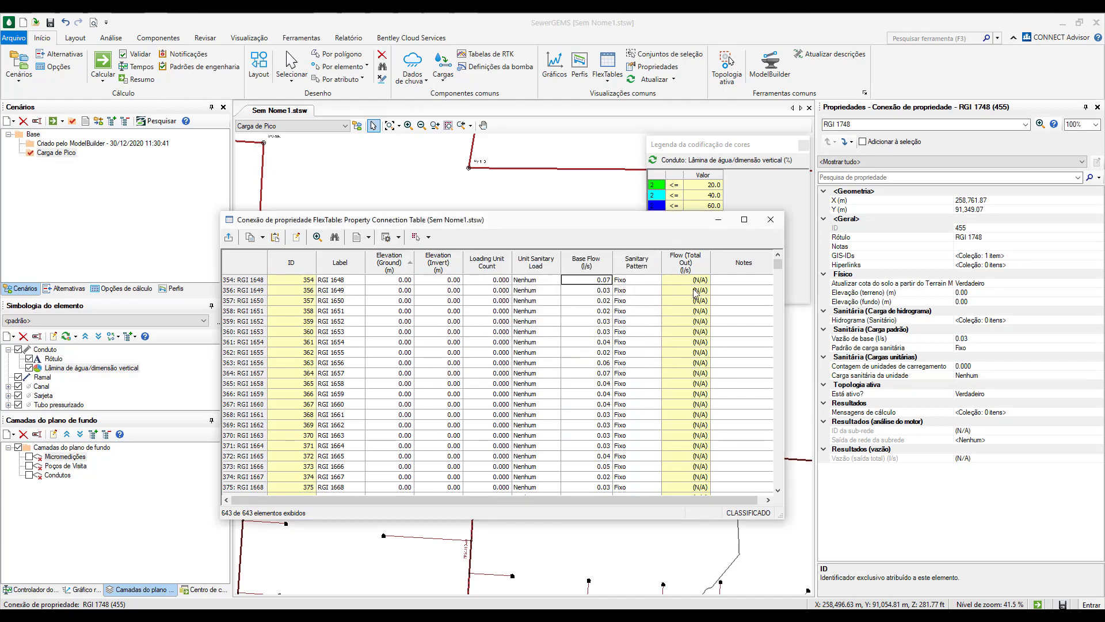
click(772, 220)
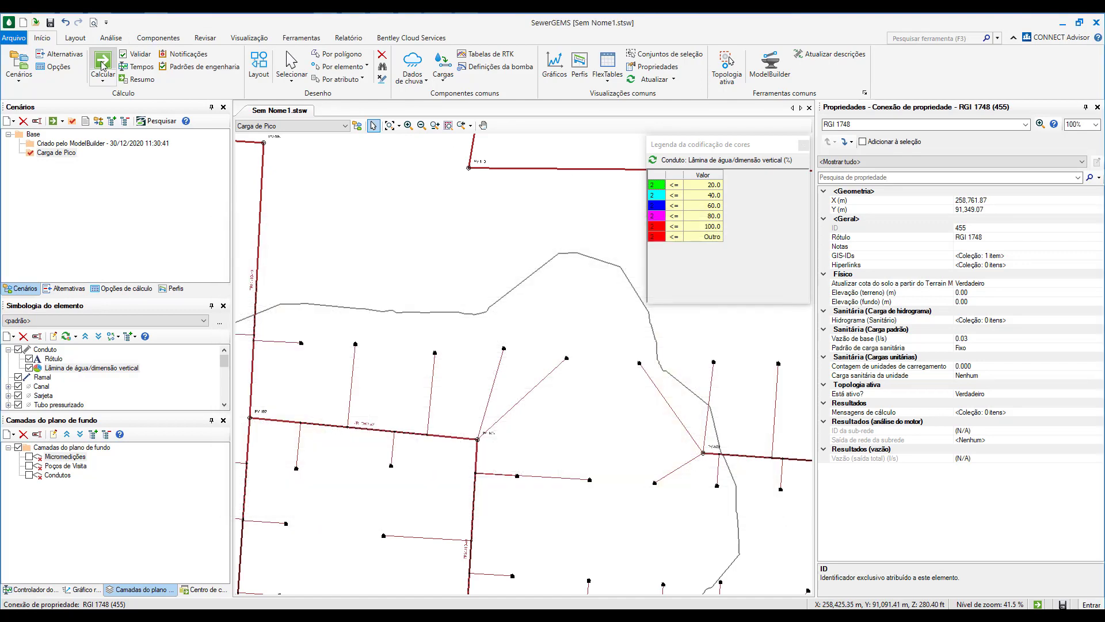
Calculate the Carga de Pico scenario and close the calculation notifications.
click(104, 64)
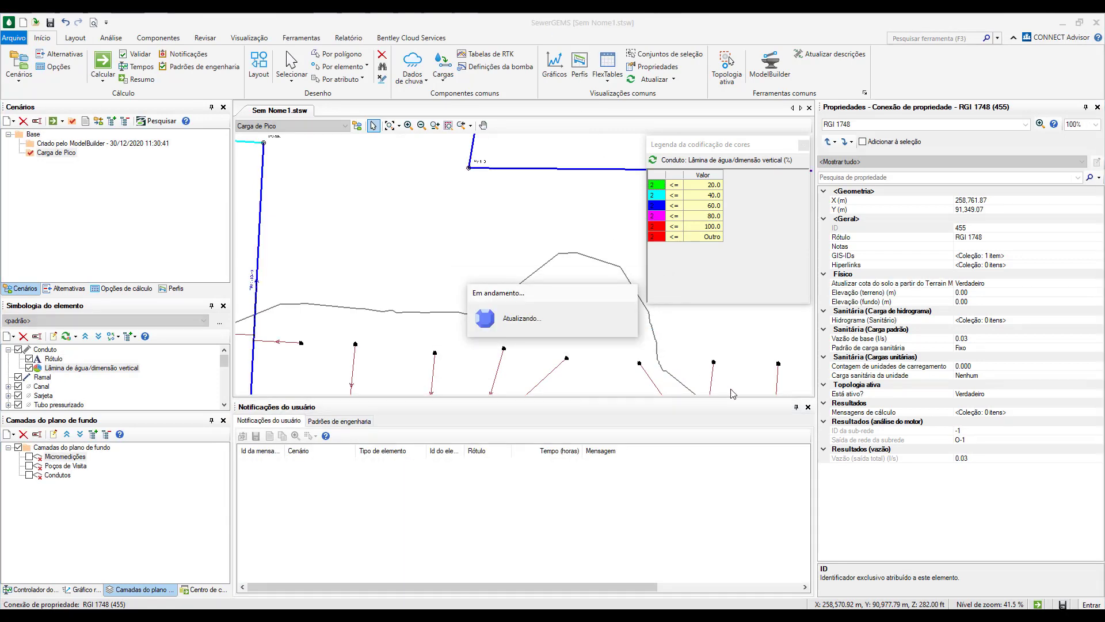
drag(804, 464, 808, 416)
click(808, 406)
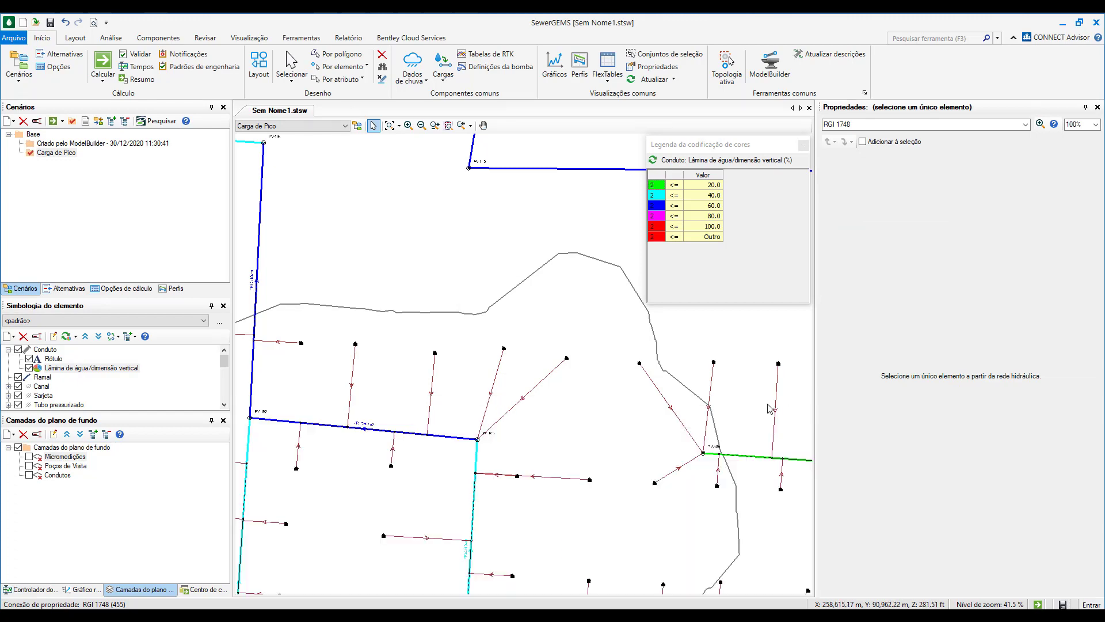
Compare the color-coded conduits across the whole network between the Carga de Pico and Base scenarios.
scroll(576, 397, down, 10)
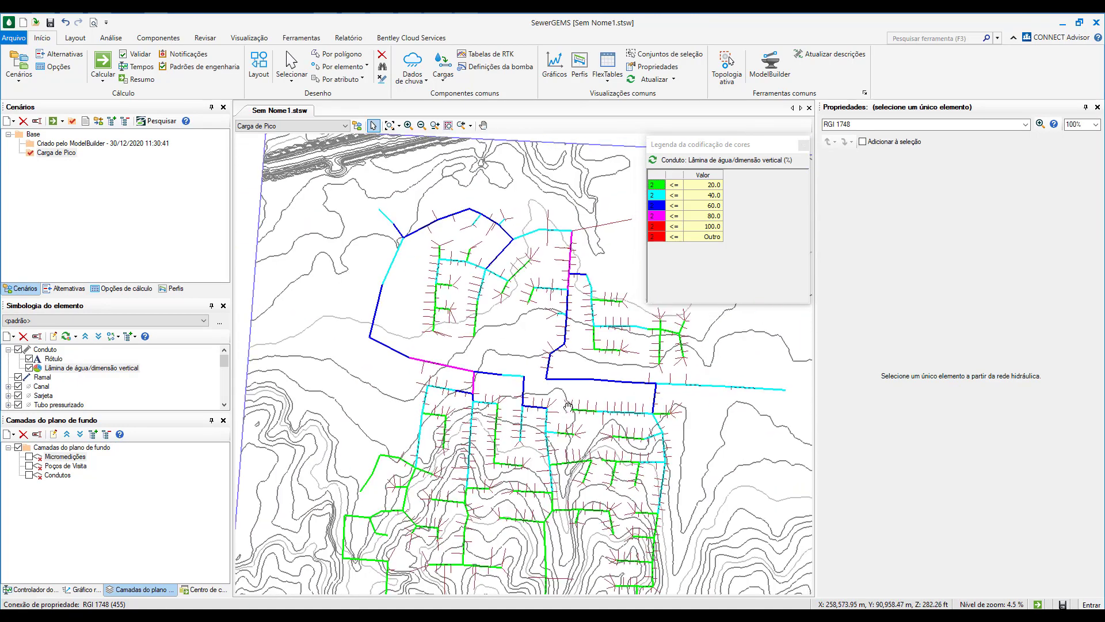
click(274, 130)
click(268, 140)
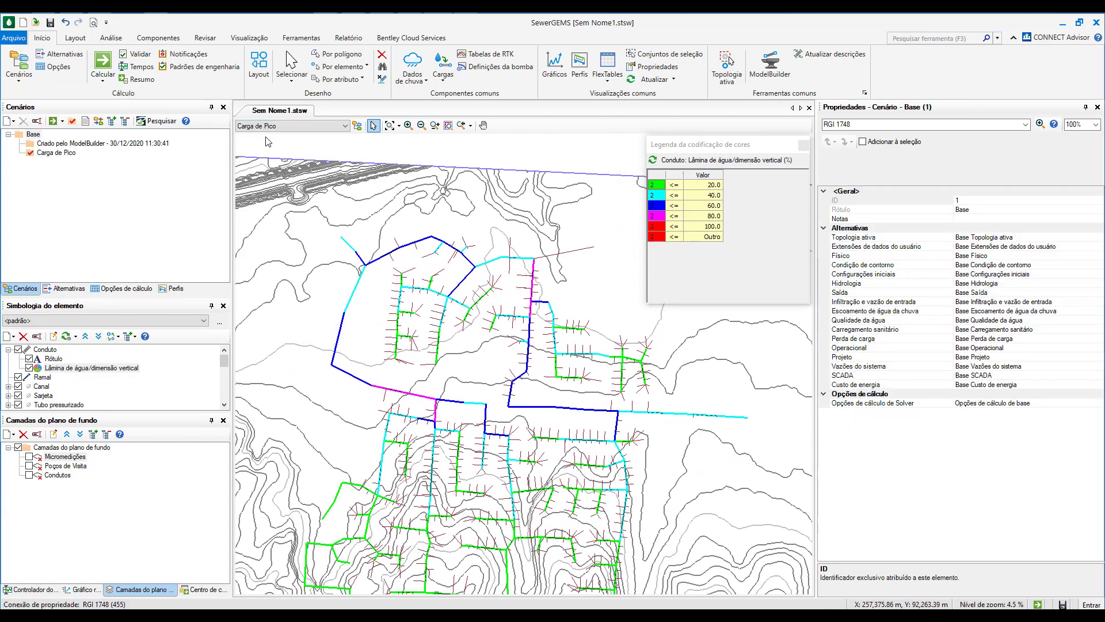
click(288, 126)
click(276, 158)
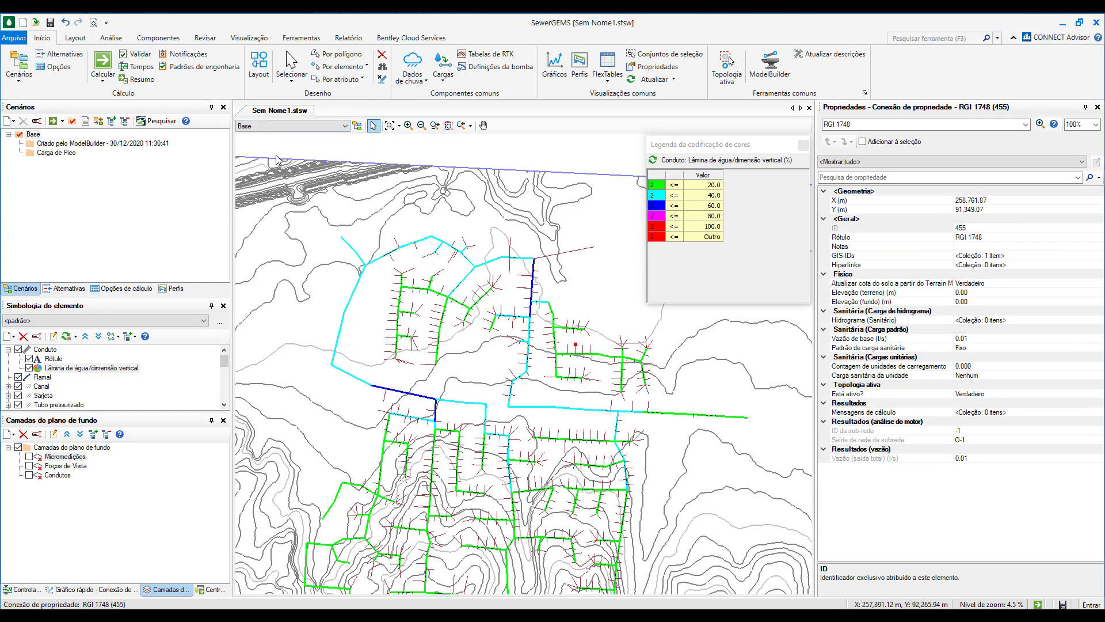
Compare the water level along Perfil - 2 between the Carga de Pico and Base scenarios, and close the profile and the color coding legend.
click(173, 288)
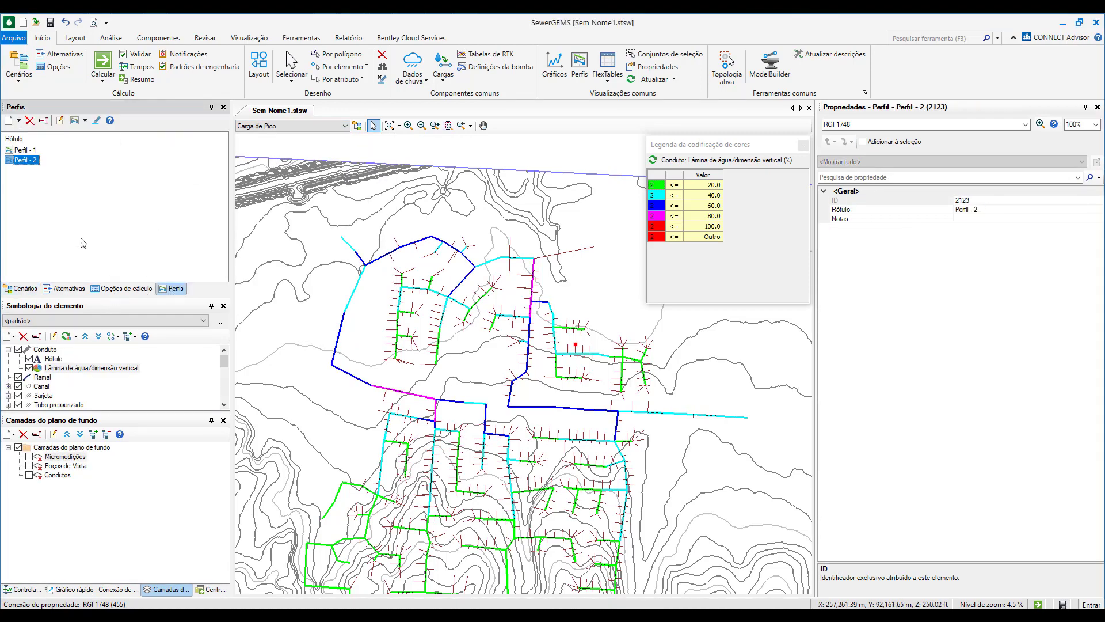
double_click(31, 160)
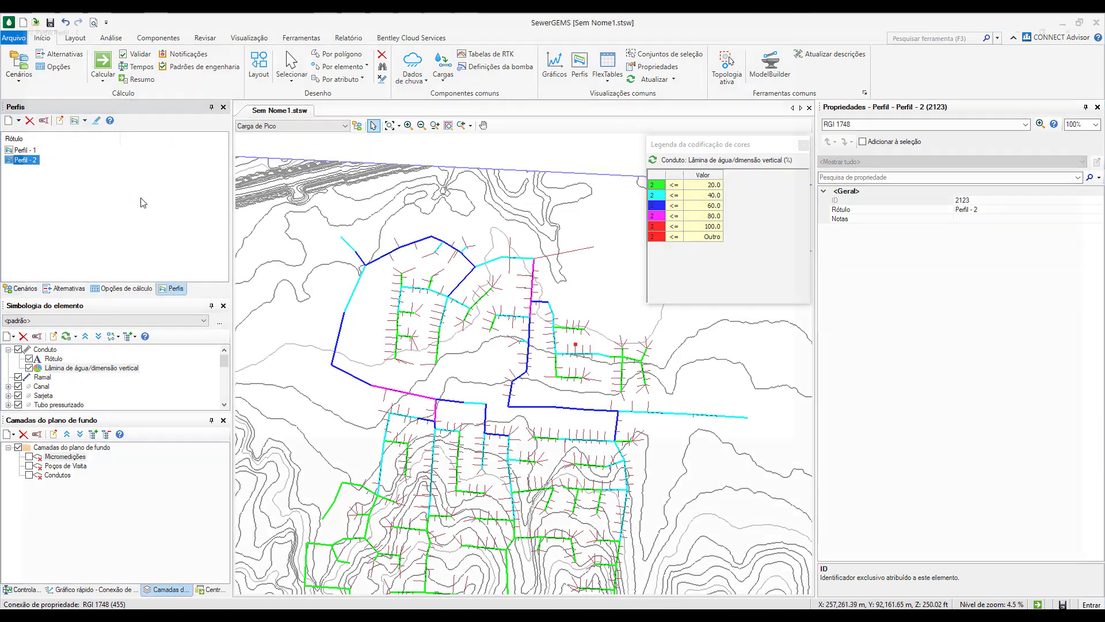
drag(373, 19, 483, 187)
click(290, 128)
click(270, 148)
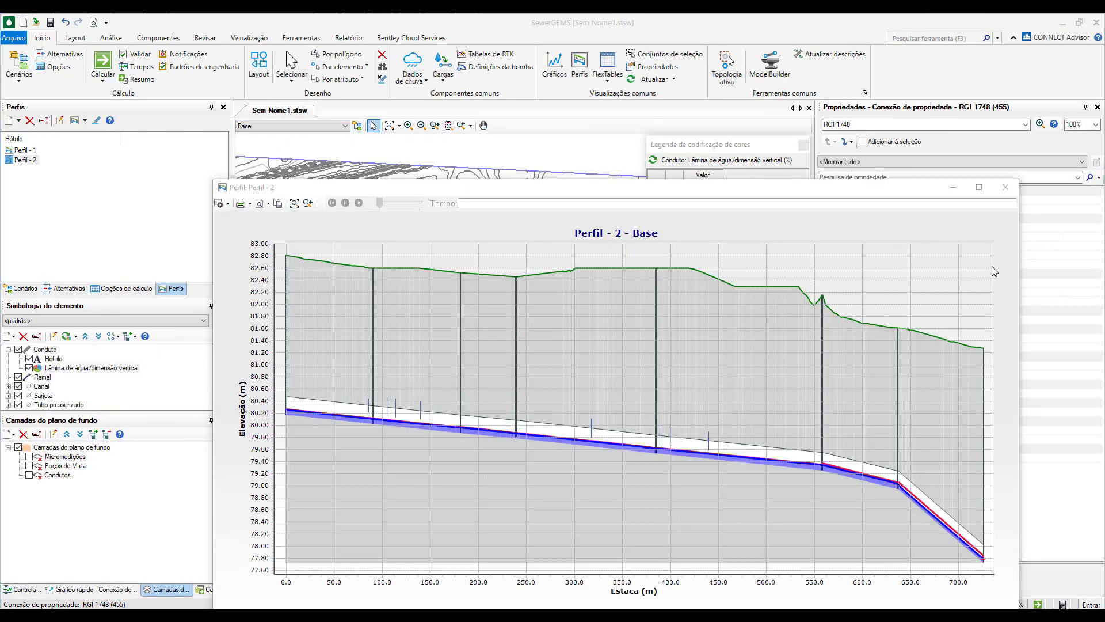
click(1006, 188)
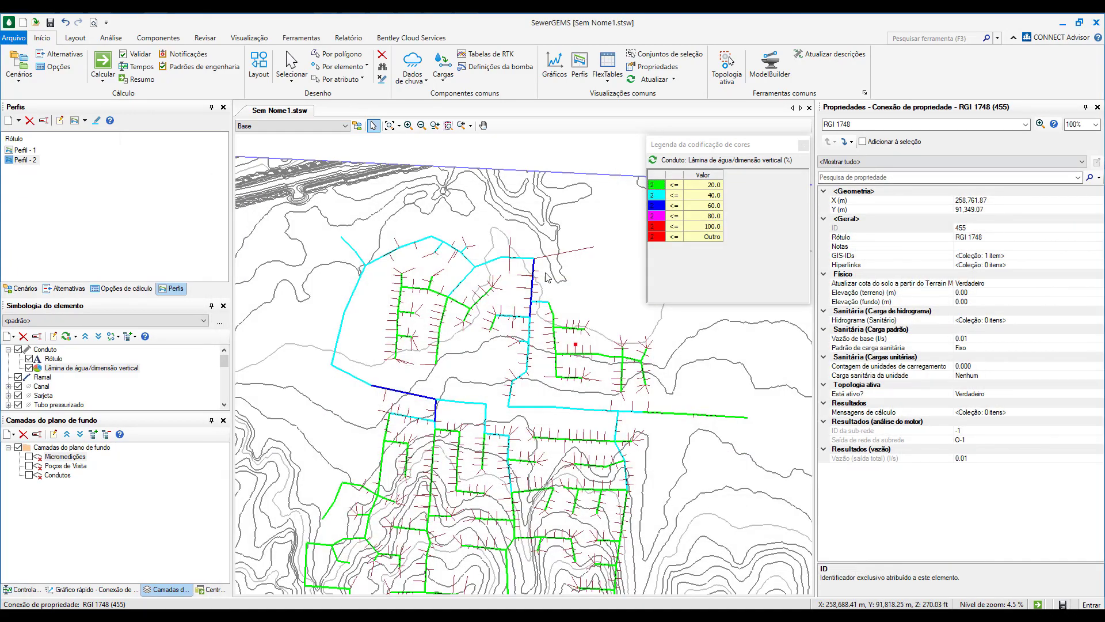
scroll(518, 332, up, 2)
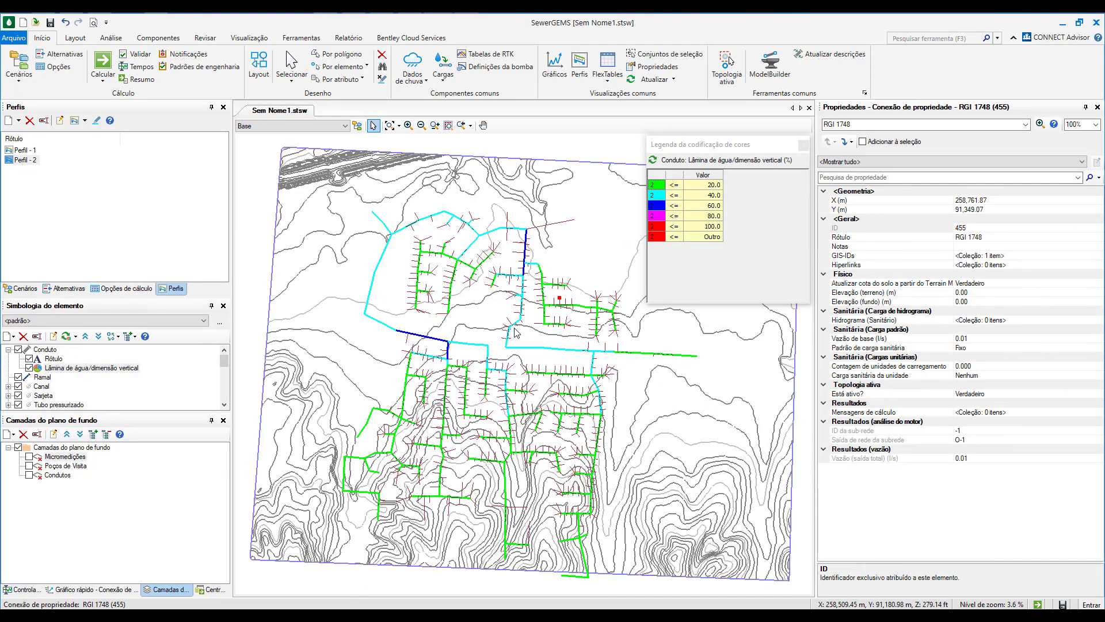
click(804, 145)
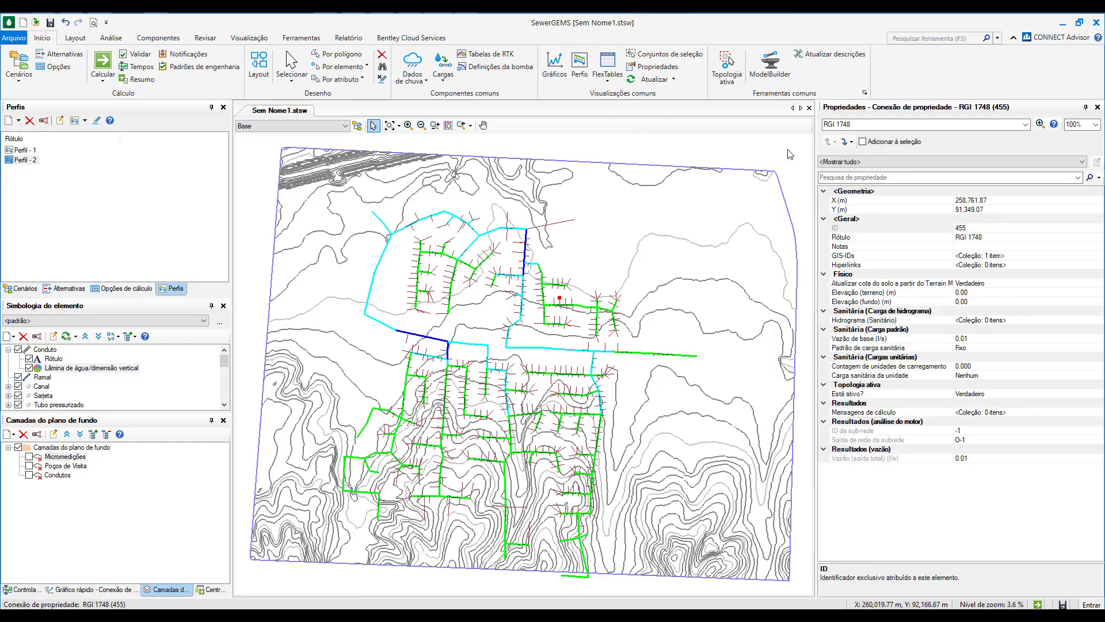